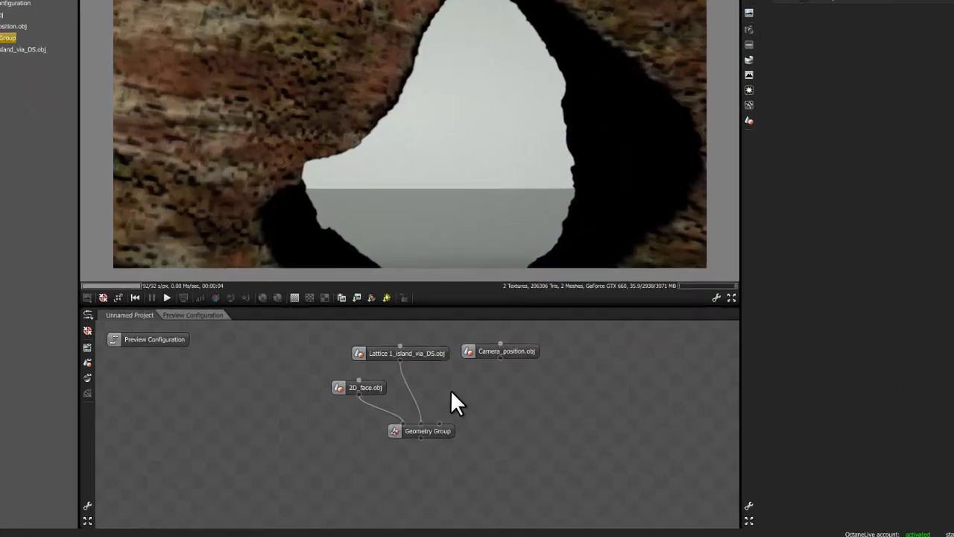
# Add a RenderTarget node from rendertargets and place it at the bottom of the graph
pyautogui.rightClick(448, 369)
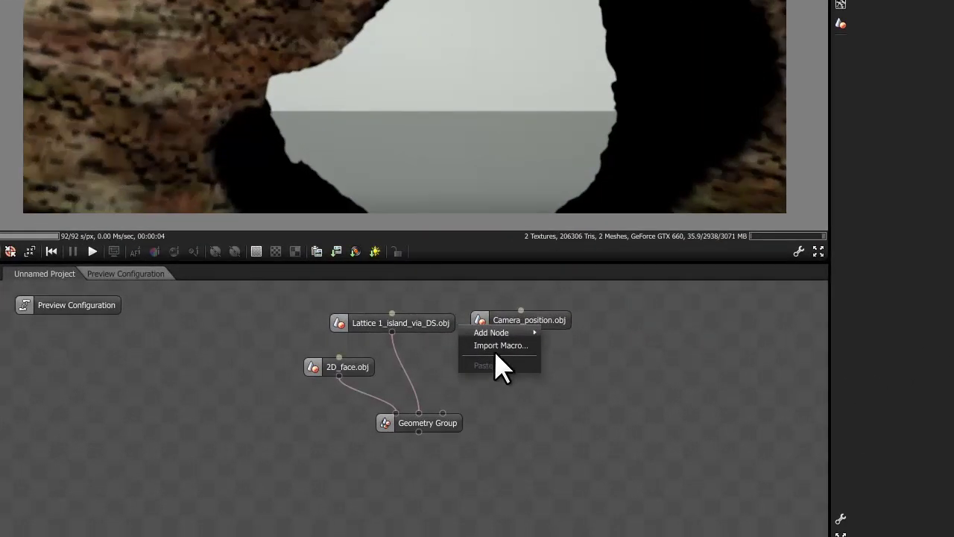
pyautogui.moveTo(513, 334)
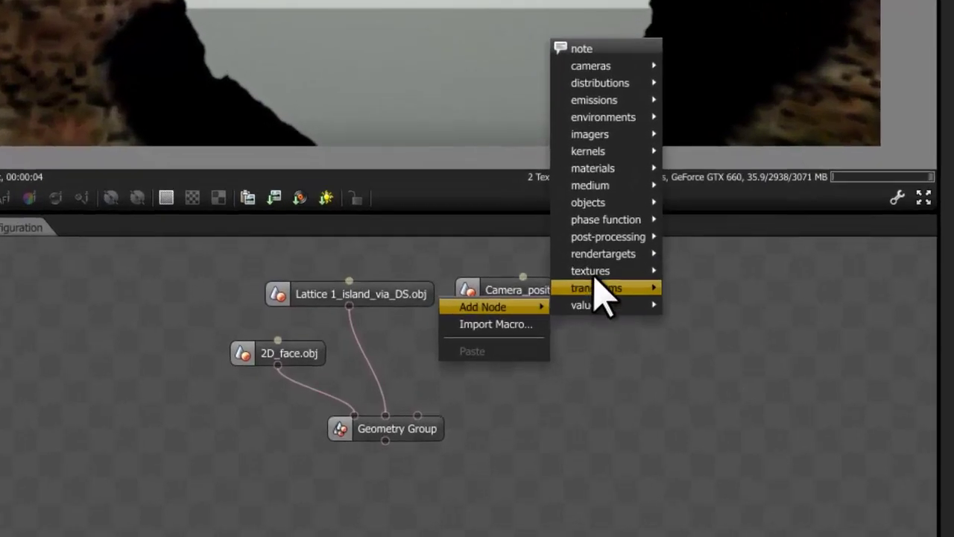
pyautogui.moveTo(585, 298)
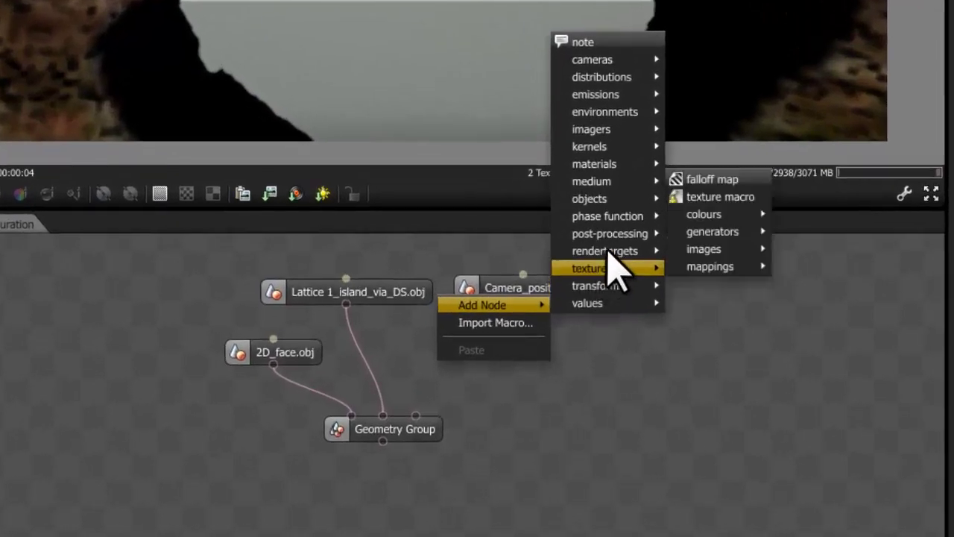
pyautogui.moveTo(633, 251)
pyautogui.click(698, 251)
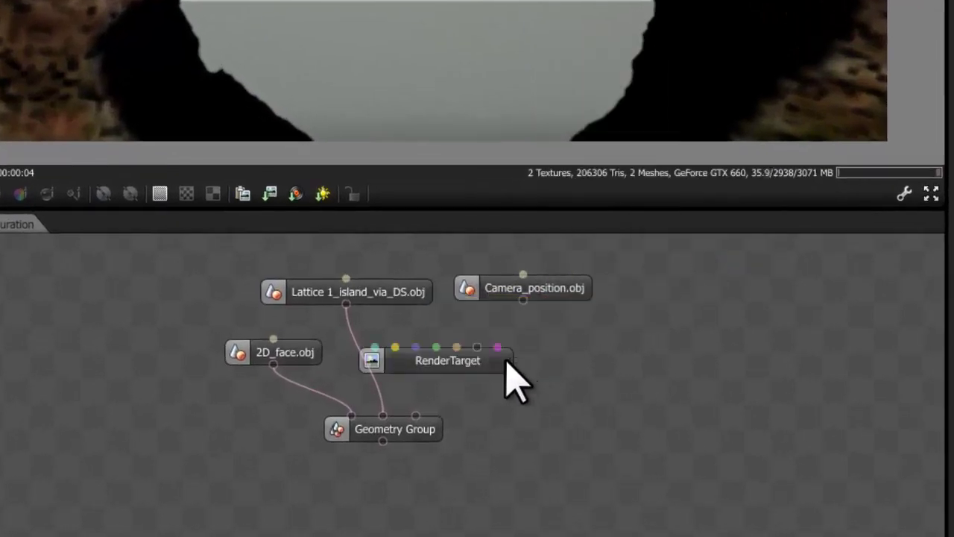
pyautogui.moveTo(505, 363); pyautogui.dragTo(411, 514)
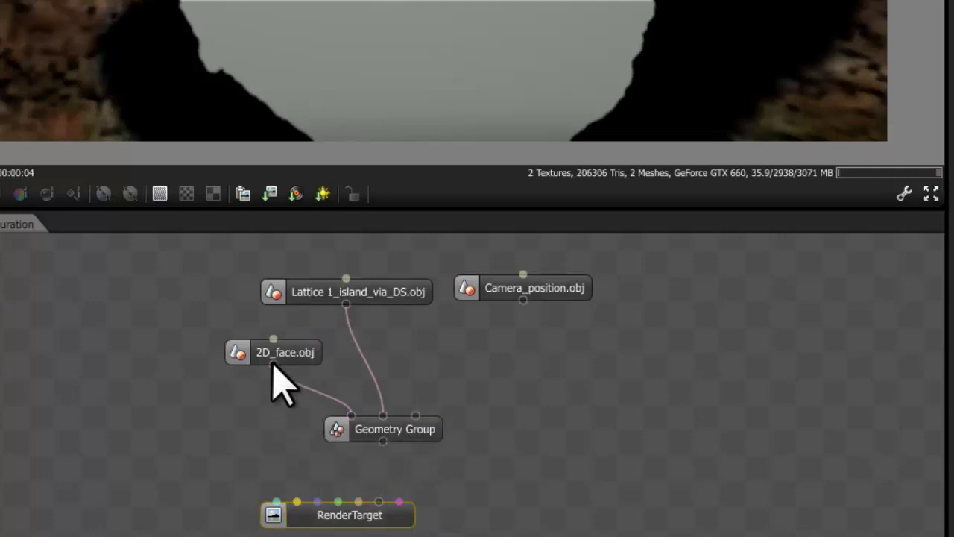
# Wire the Geometry Group output into the RenderTarget's mesh input
pyautogui.moveTo(382, 441); pyautogui.dragTo(379, 501)
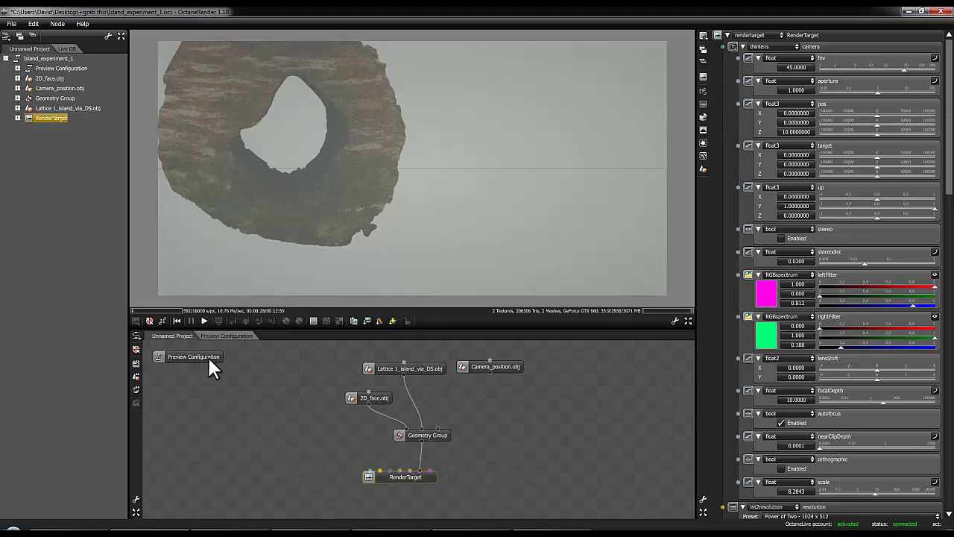
pyautogui.click(232, 335)
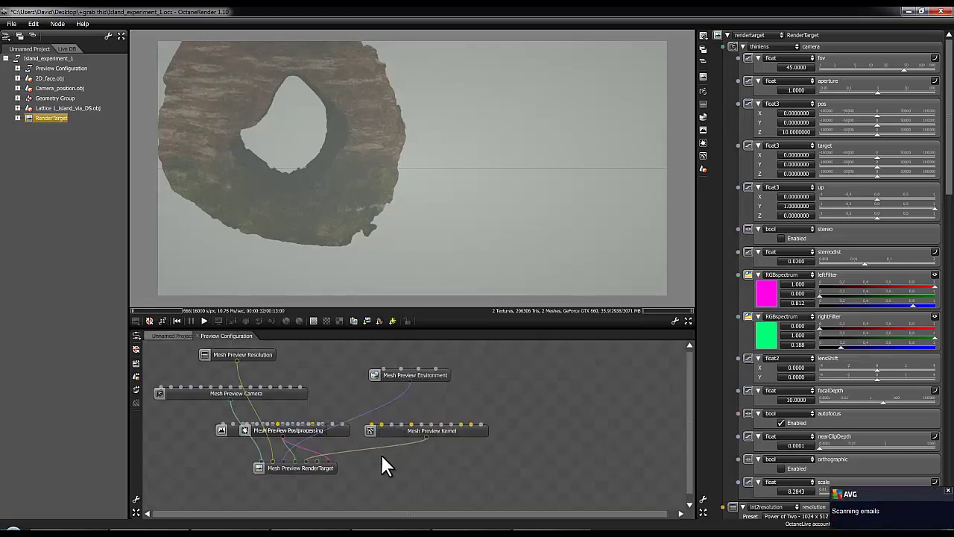
pyautogui.click(176, 336)
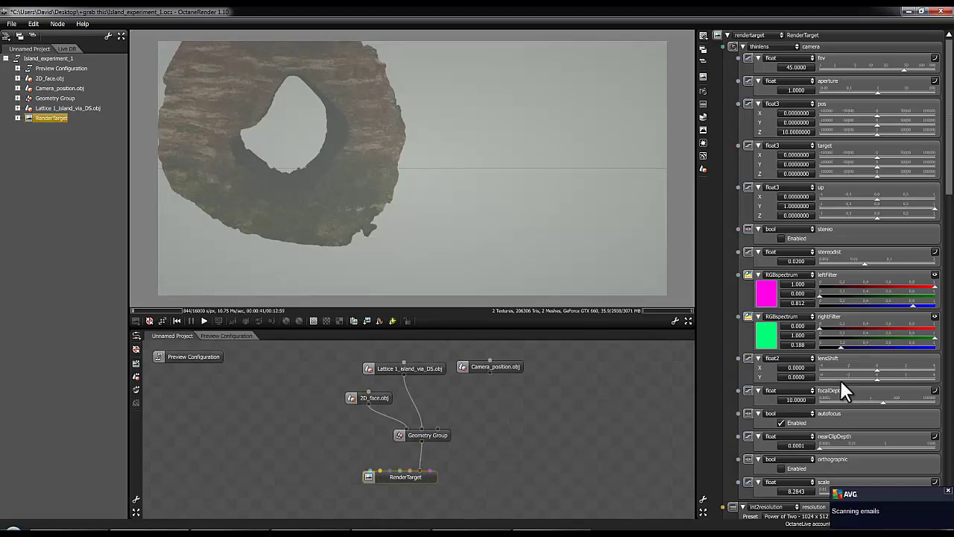
pyautogui.moveTo(949, 193); pyautogui.dragTo(949, 418)
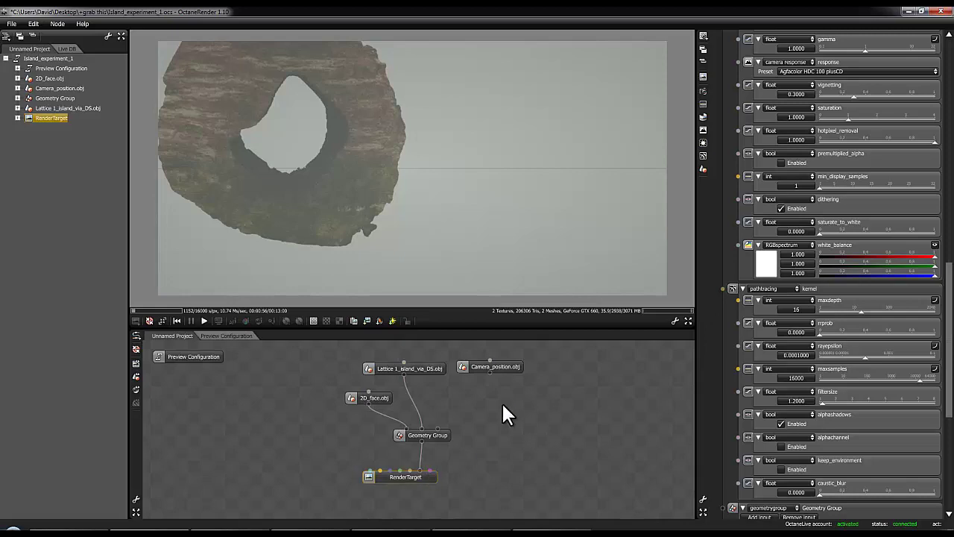
# Add a PathTracing kernel node and wire it into the RenderTarget's kernel input
pyautogui.rightClick(472, 401)
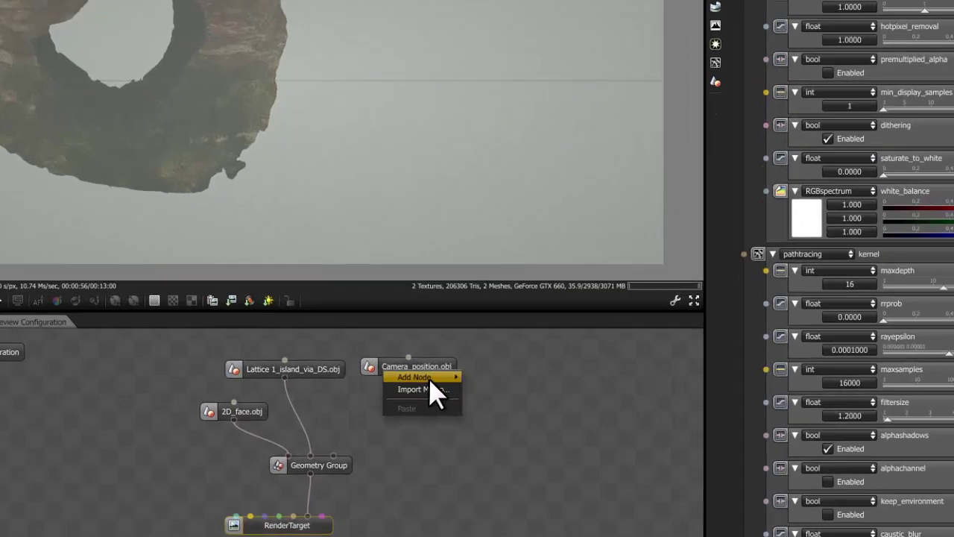
pyautogui.moveTo(495, 374)
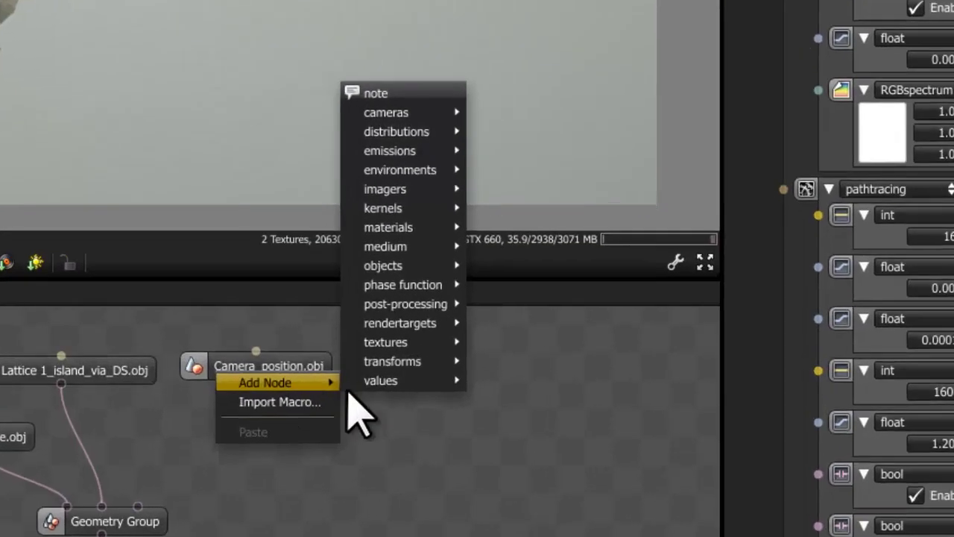
pyautogui.moveTo(354, 183)
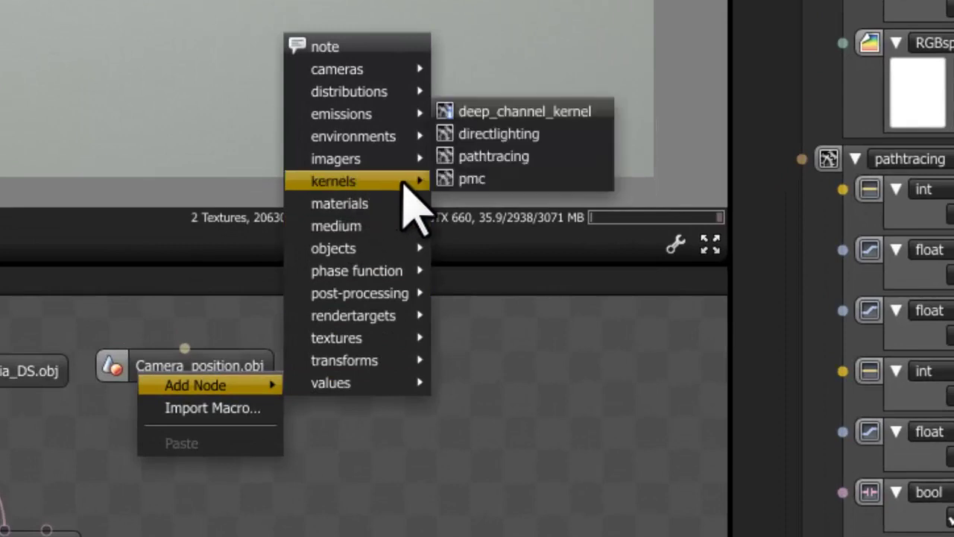
pyautogui.click(497, 158)
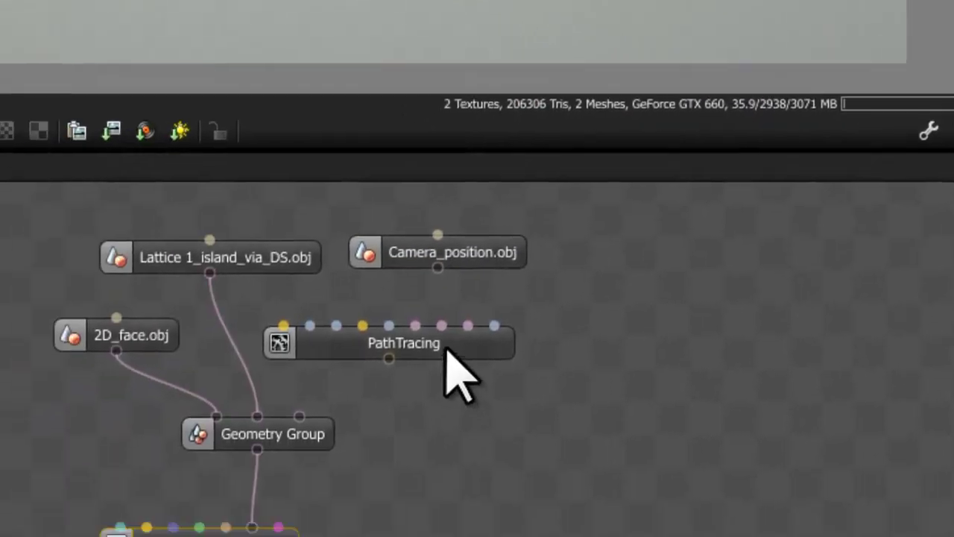
pyautogui.moveTo(189, 461); pyautogui.dragTo(0, 443)
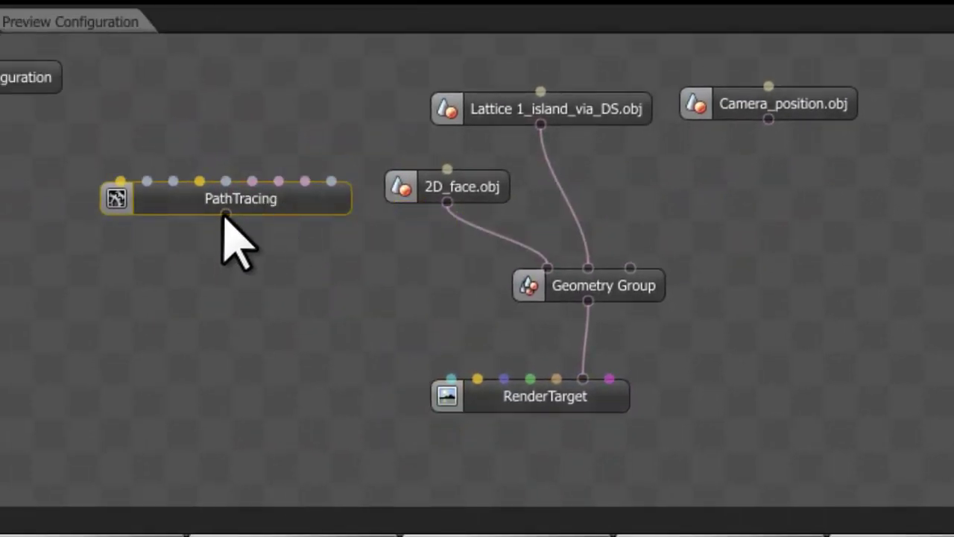
pyautogui.moveTo(226, 216); pyautogui.dragTo(556, 383)
pyautogui.moveTo(309, 208); pyautogui.dragTo(353, 302)
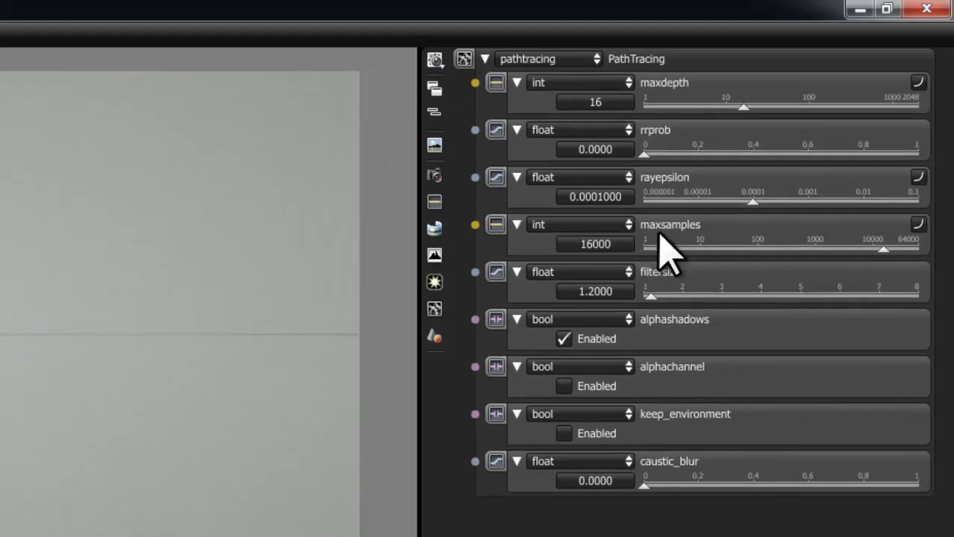
# Lower the kernel's maxsamples from 16000 to 100 and tidy the node layout
pyautogui.moveTo(886, 250); pyautogui.dragTo(759, 256)
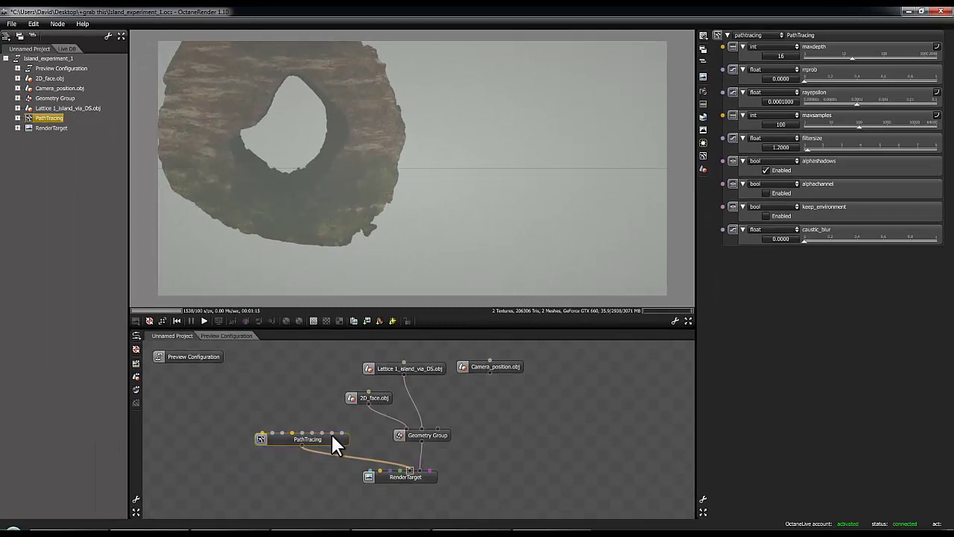
pyautogui.moveTo(334, 437); pyautogui.dragTo(318, 399)
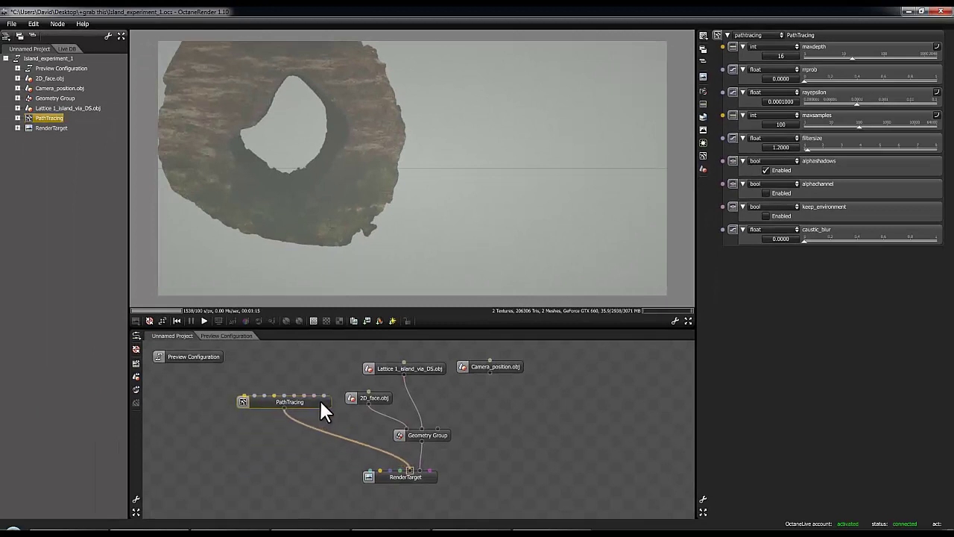
pyautogui.moveTo(391, 481); pyautogui.dragTo(347, 471)
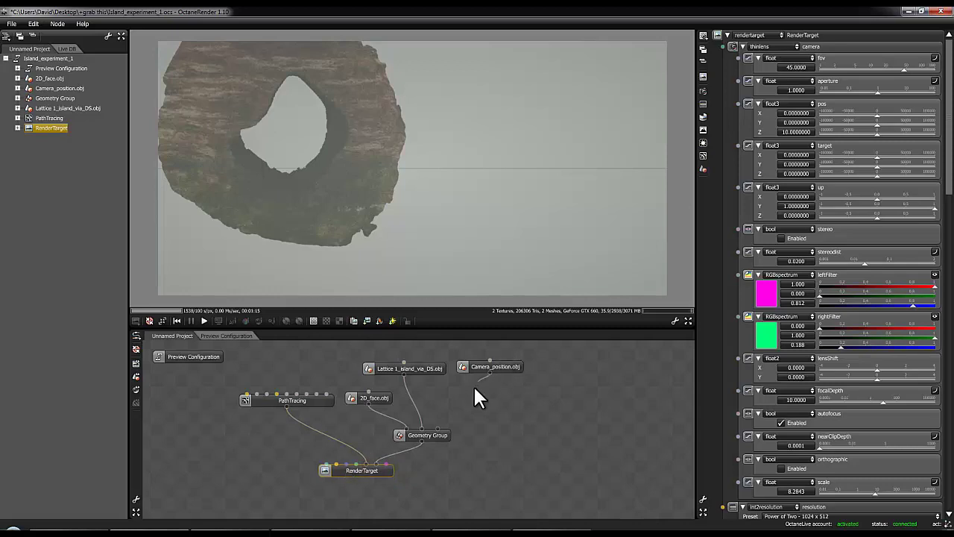
# Connect Camera_position.obj into the Geometry Group and zoom in on the marker pillar
pyautogui.moveTo(444, 420); pyautogui.dragTo(438, 427)
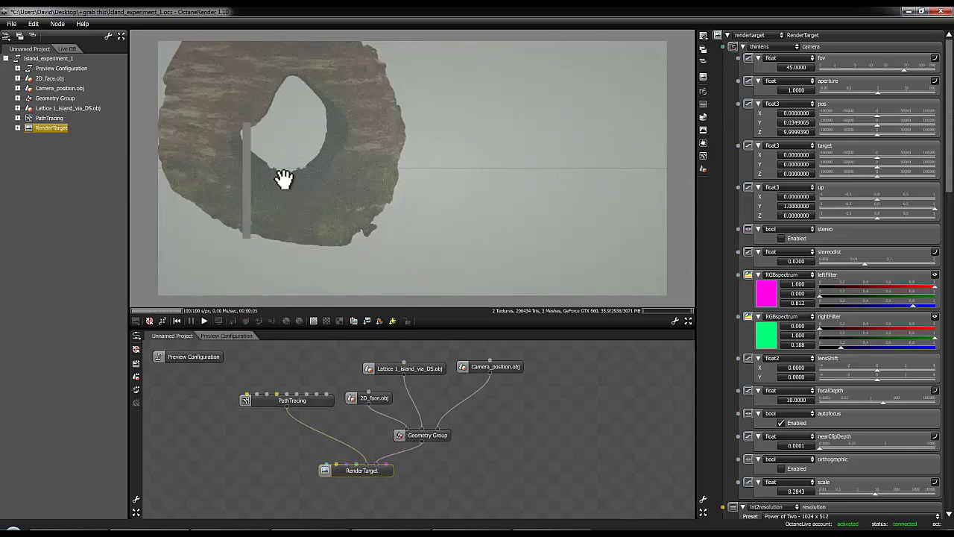
pyautogui.moveTo(282, 177); pyautogui.dragTo(334, 172)
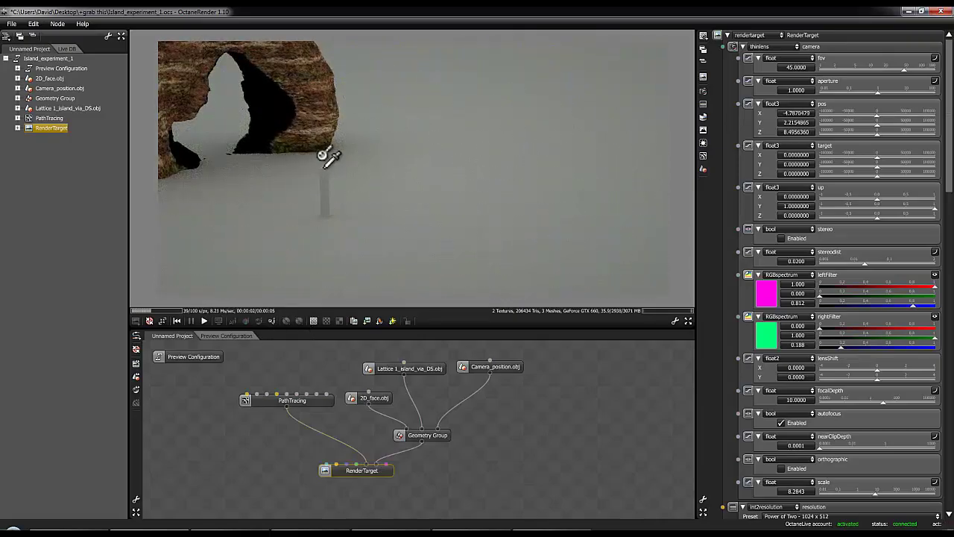
pyautogui.scroll(3, 324, 155)
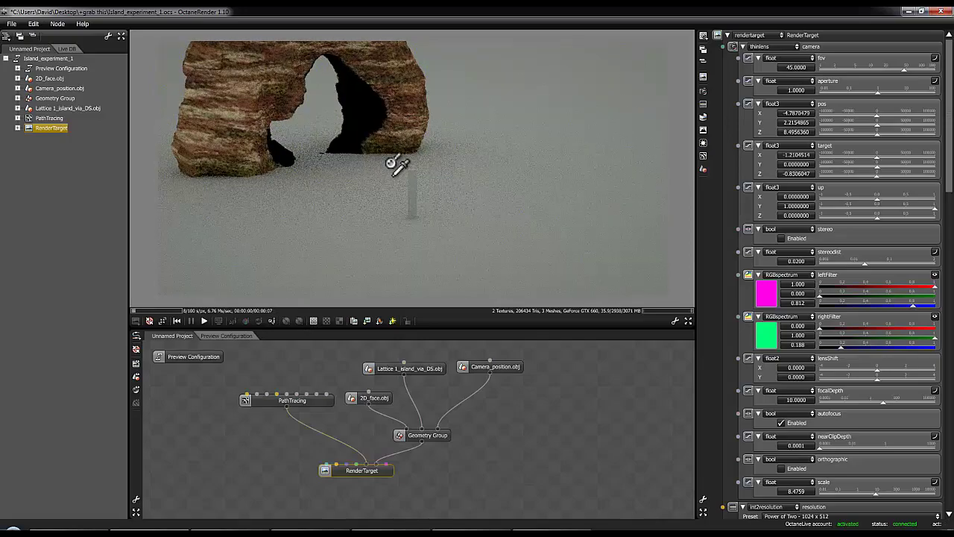
pyautogui.scroll(3, 396, 166)
pyautogui.scroll(6, 451, 176)
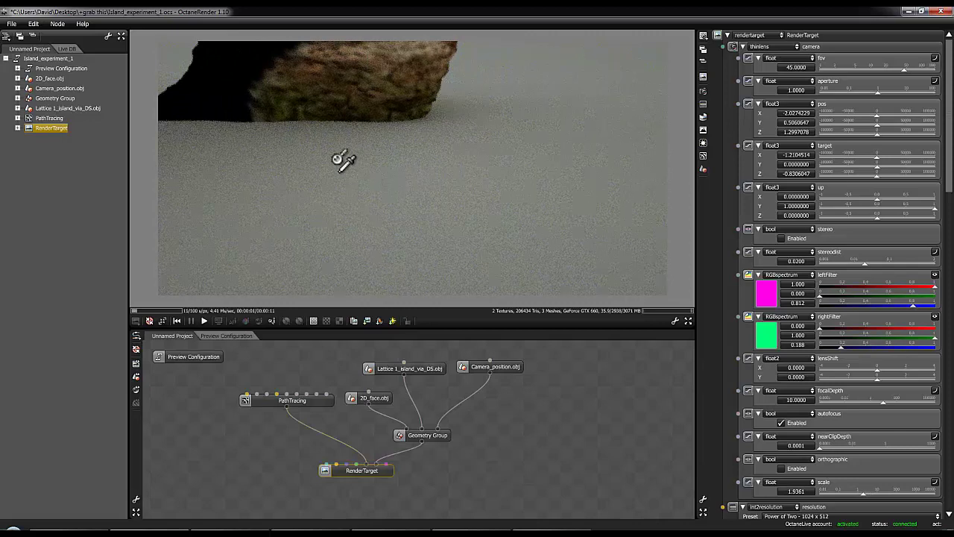
# Set the camera target to the top of the marker pillar and zoom in
pyautogui.click(271, 320)
pyautogui.moveTo(326, 156); pyautogui.dragTo(300, 246)
pyautogui.scroll(-10, 300, 246)
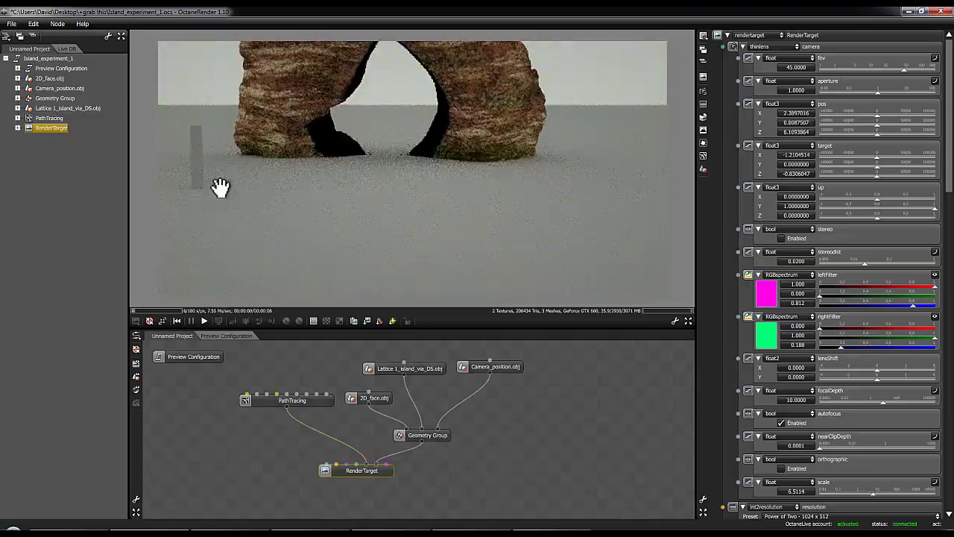
pyautogui.moveTo(266, 192); pyautogui.dragTo(400, 220)
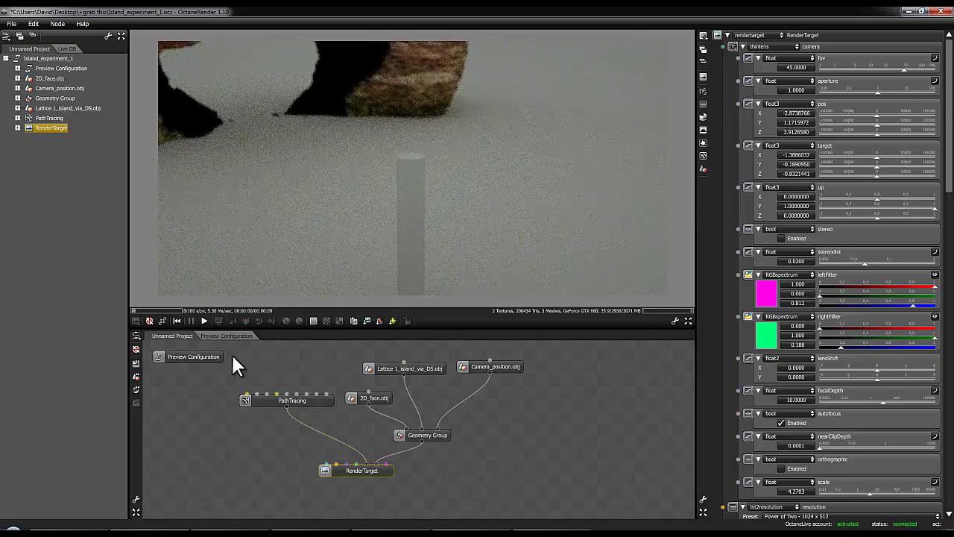
pyautogui.click(412, 158)
pyautogui.scroll(5, 440, 195)
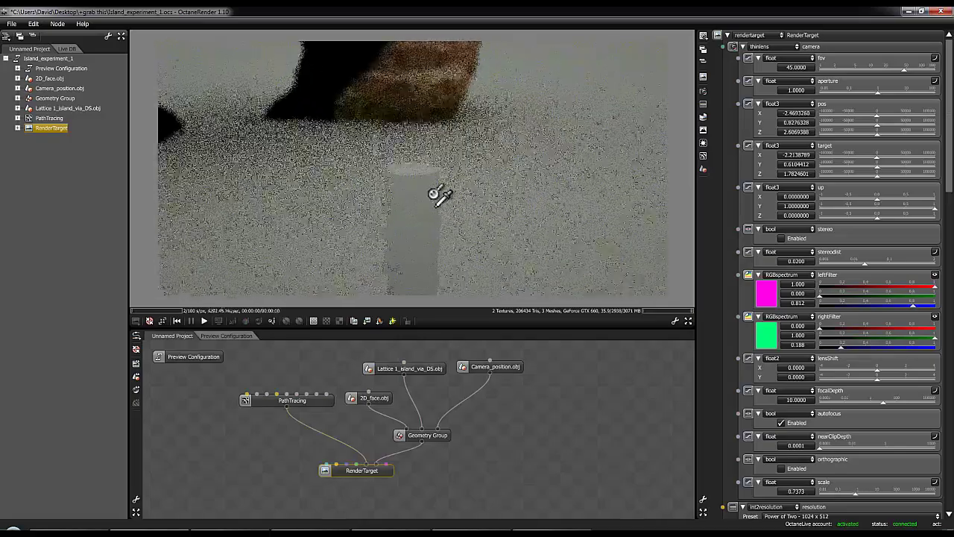
pyautogui.scroll(3, 440, 196)
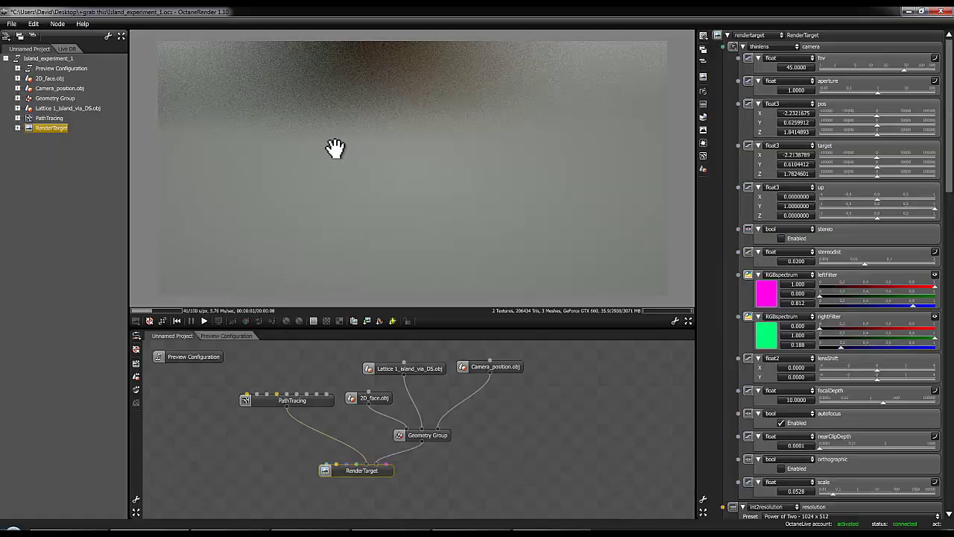
# Disconnect Camera_position.obj from the Geometry Group and aim the camera through the cave opening
pyautogui.moveTo(335, 148); pyautogui.dragTo(272, 126)
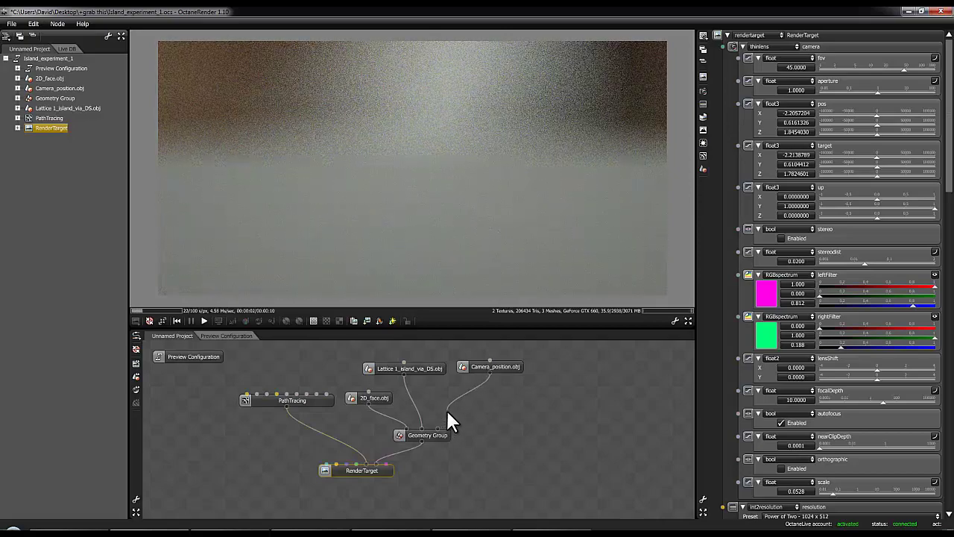
pyautogui.moveTo(448, 420); pyautogui.dragTo(435, 251)
pyautogui.moveTo(445, 197); pyautogui.dragTo(431, 261)
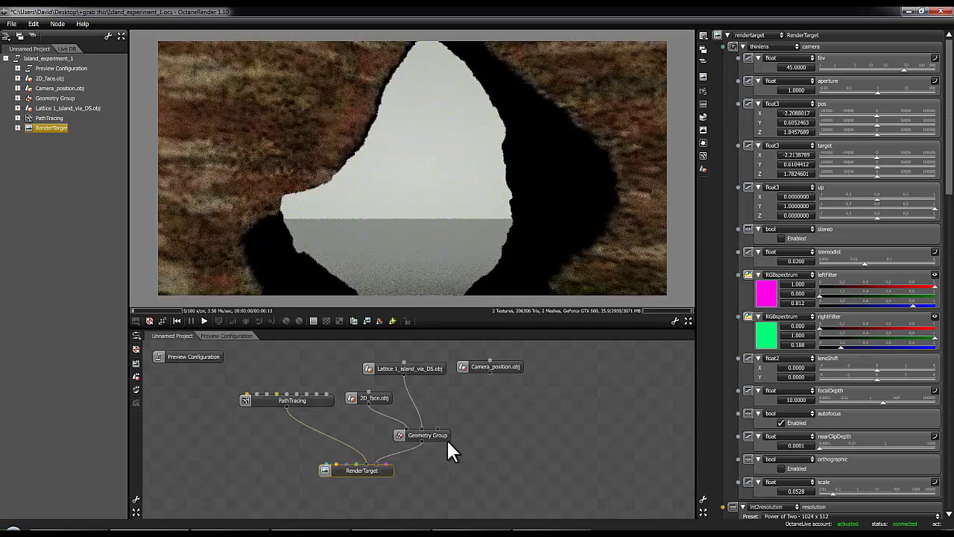
pyautogui.click(442, 436)
# Widen the RenderTarget camera fov from 45 to about 87.9 and orbit to frame the arch
pyautogui.click(379, 469)
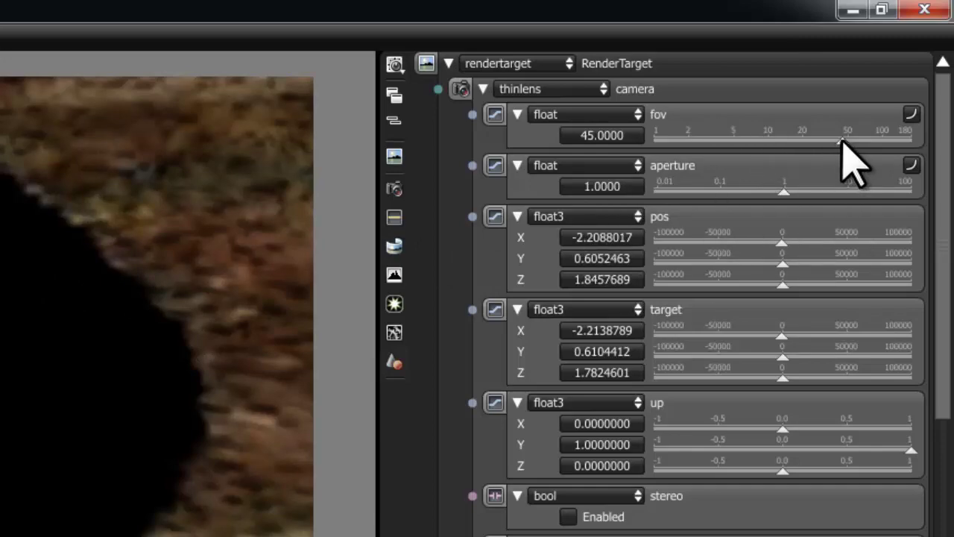
pyautogui.moveTo(846, 144); pyautogui.dragTo(867, 140)
pyautogui.moveTo(901, 87); pyautogui.dragTo(906, 88)
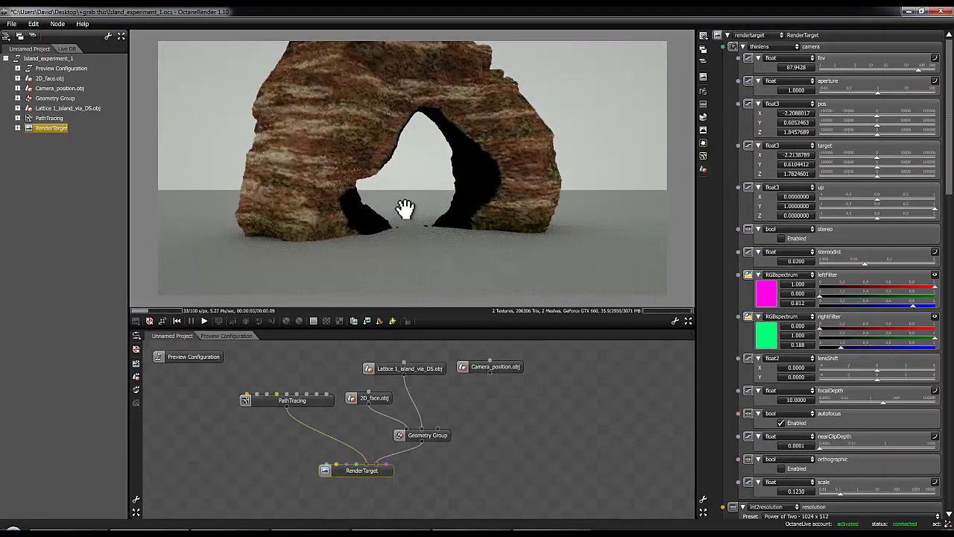
pyautogui.moveTo(402, 201); pyautogui.dragTo(430, 212)
pyautogui.moveTo(432, 214); pyautogui.dragTo(454, 226)
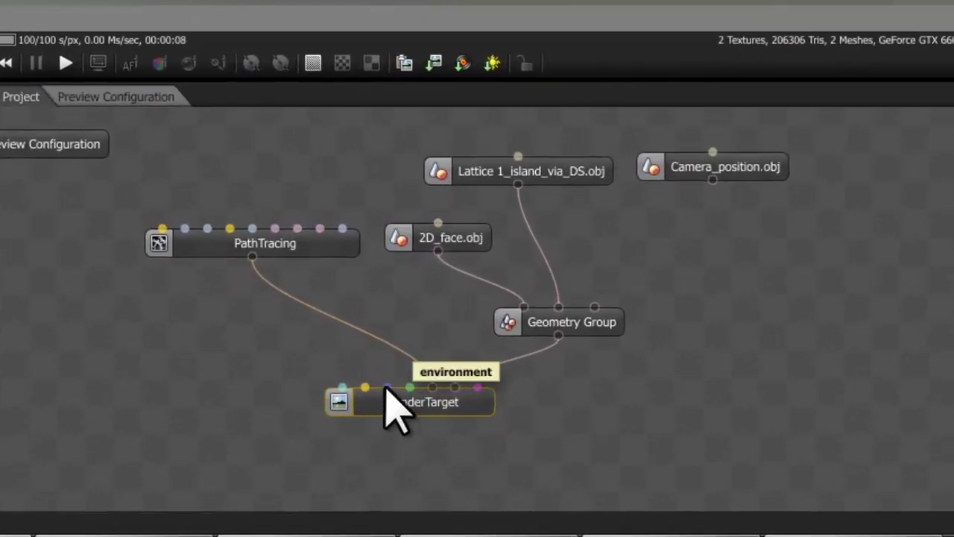
# Add a Daylight environment, wire it to the RenderTarget's environment input, and reposition the sun
pyautogui.rightClick(708, 247)
pyautogui.moveTo(633, 186)
pyautogui.moveTo(818, 0)
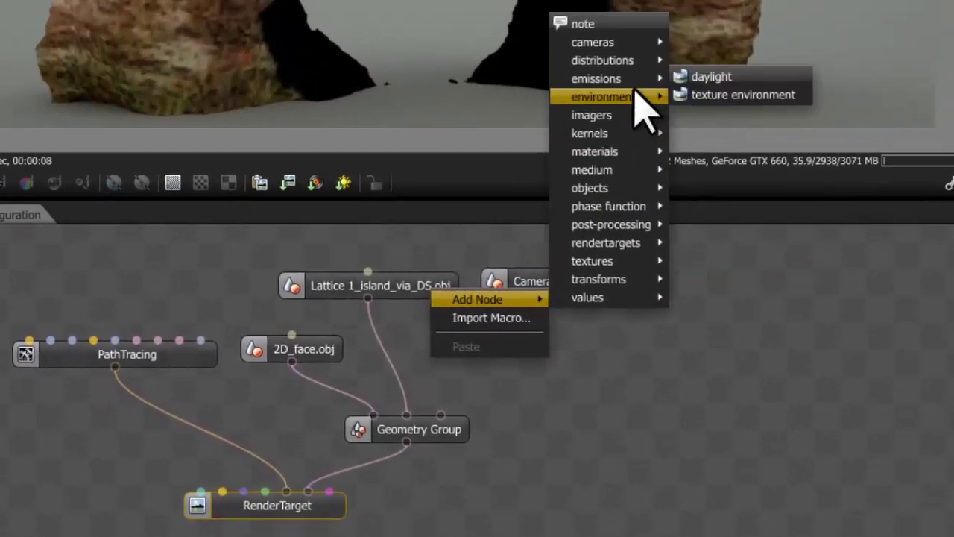
pyautogui.click(716, 78)
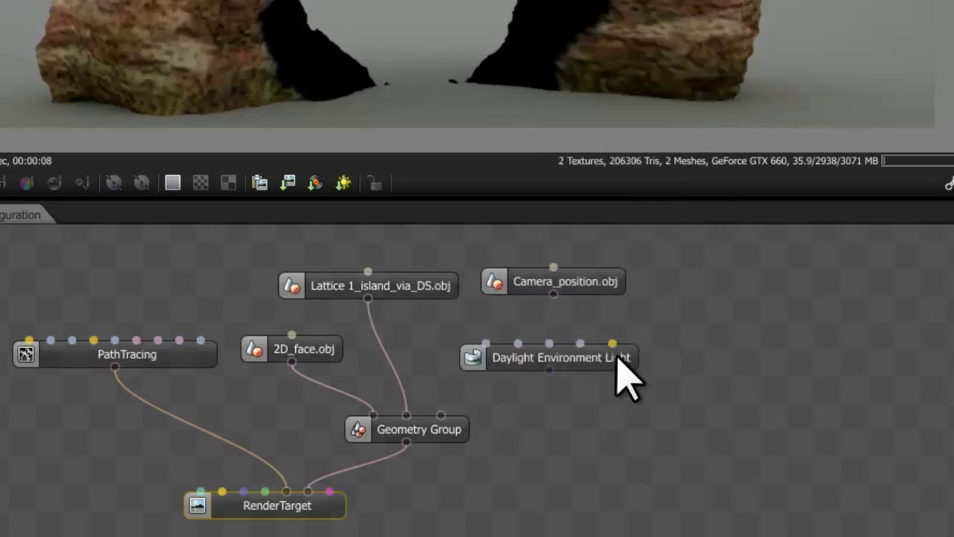
pyautogui.moveTo(618, 355); pyautogui.dragTo(96, 436)
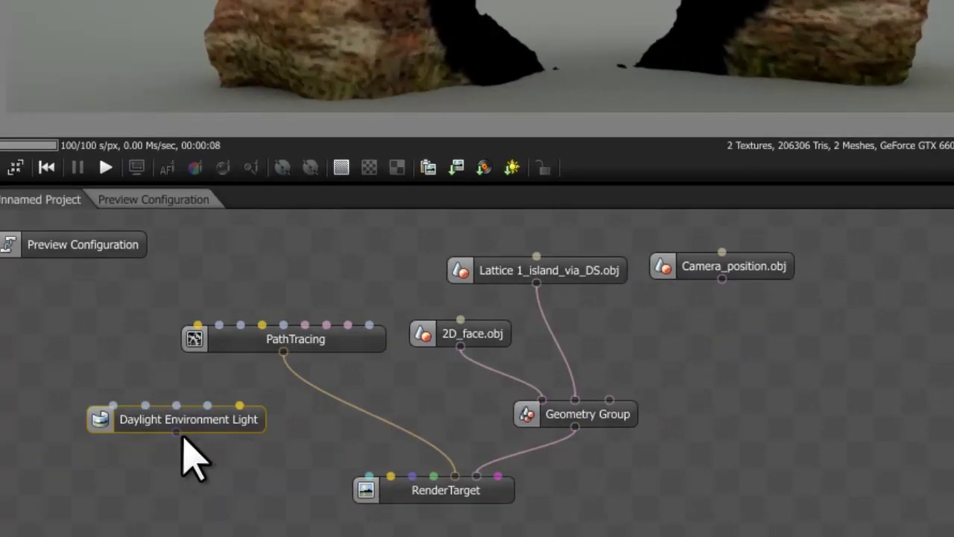
pyautogui.moveTo(35, 445); pyautogui.dragTo(85, 453)
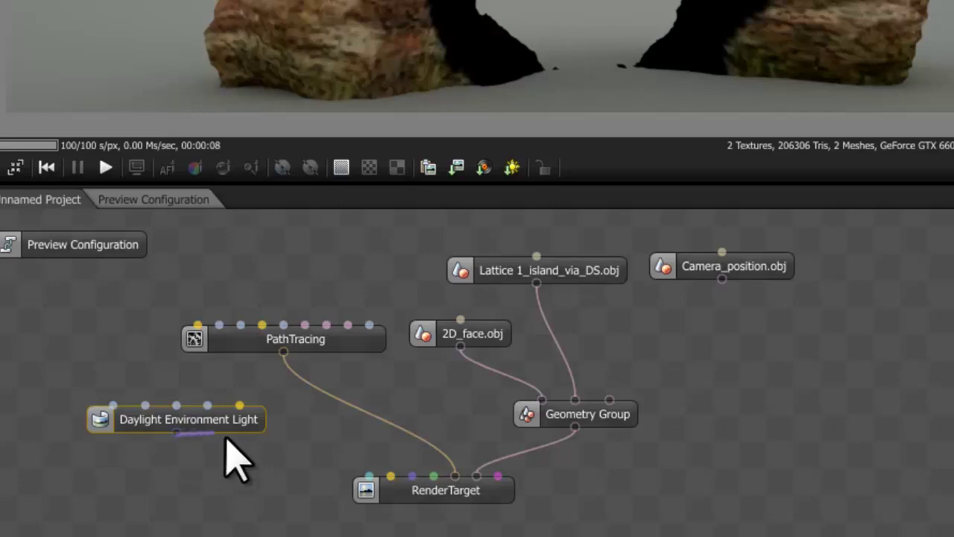
pyautogui.moveTo(226, 440); pyautogui.dragTo(414, 474)
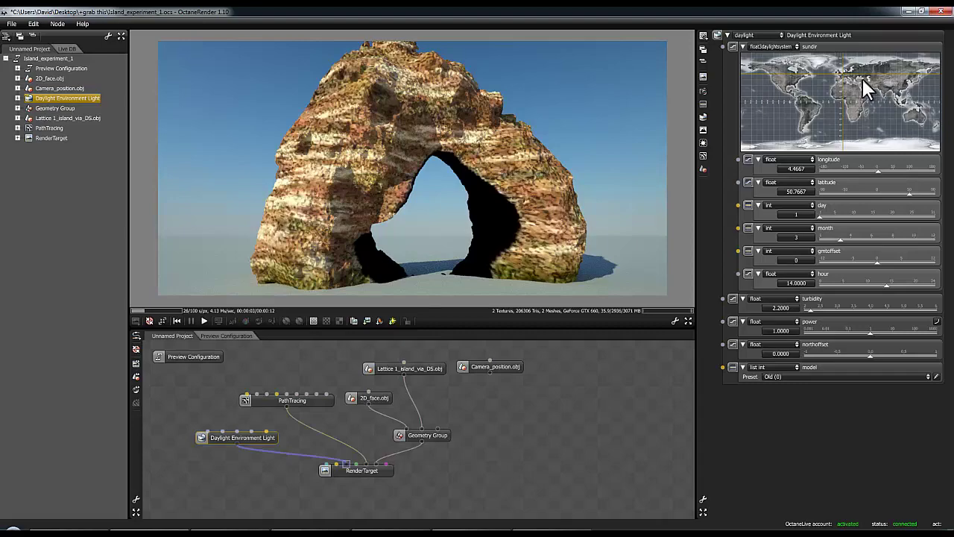
pyautogui.moveTo(863, 78)
pyautogui.mouseDown()
pyautogui.moveTo(805, 106)
pyautogui.moveTo(812, 122)
pyautogui.moveTo(902, 114)
pyautogui.moveTo(908, 66)
pyautogui.moveTo(813, 70)
pyautogui.moveTo(834, 85)
pyautogui.moveTo(833, 74)
pyautogui.moveTo(846, 101)
pyautogui.moveTo(826, 74)
pyautogui.mouseUp()
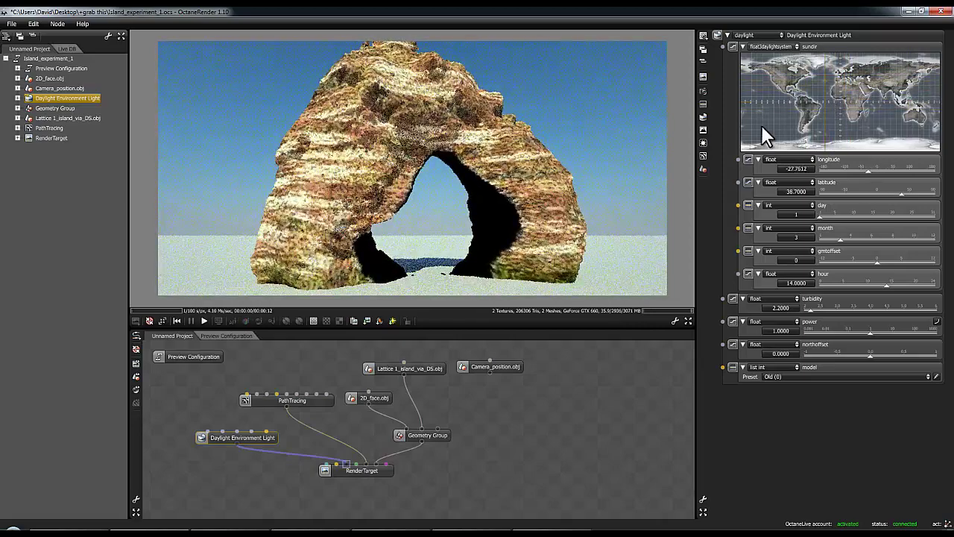
# Replace the Daylight node with a Texture Environment wired to the RenderTarget's environment input
pyautogui.press('Delete')
pyautogui.rightClick(260, 445)
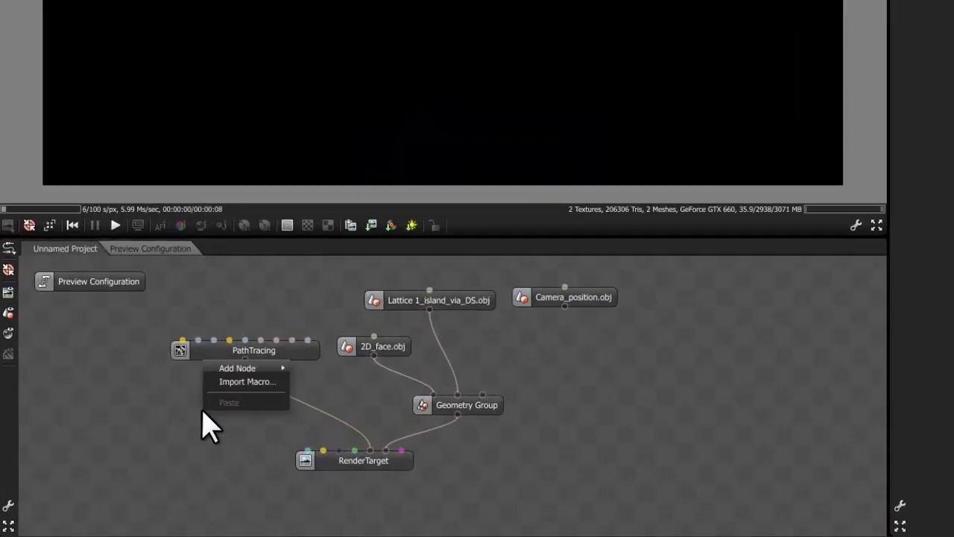
pyautogui.moveTo(287, 414)
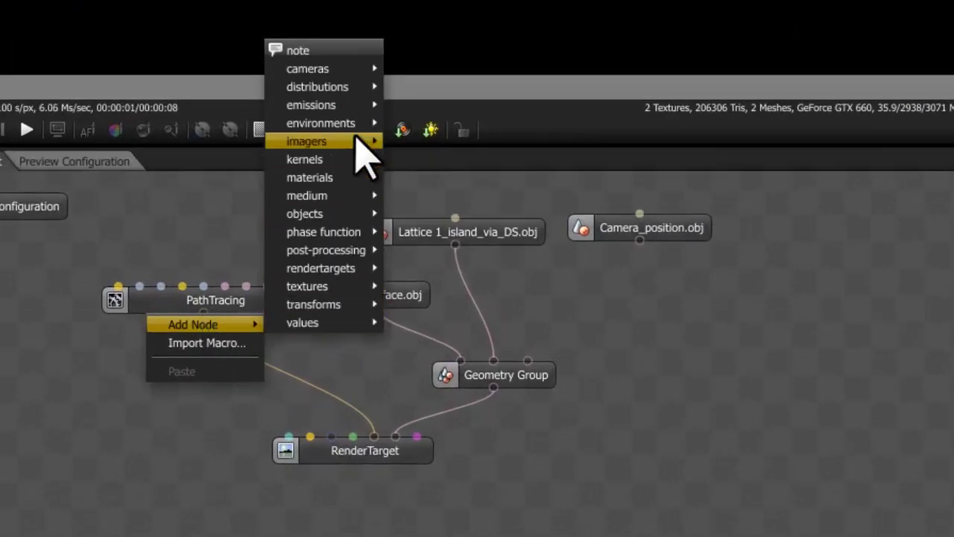
pyautogui.moveTo(365, 122)
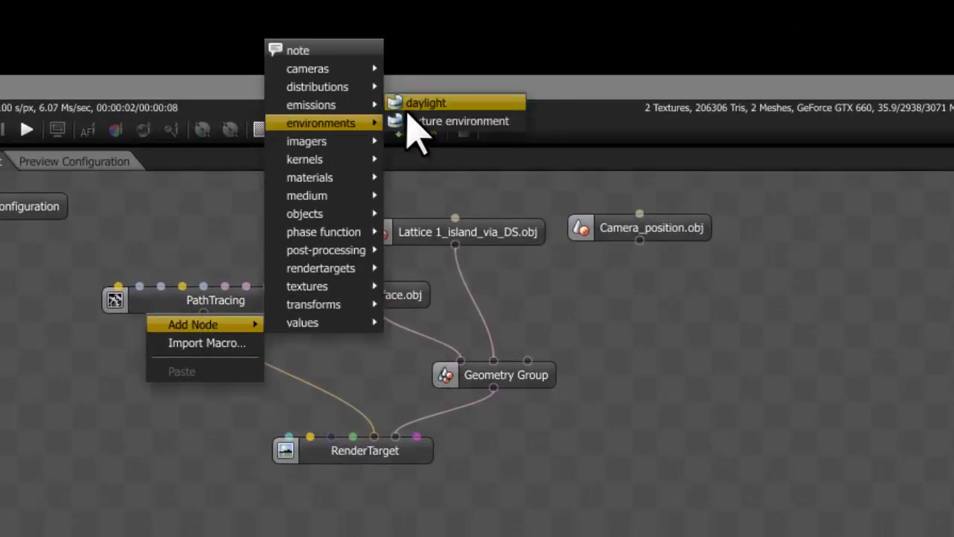
pyautogui.click(455, 124)
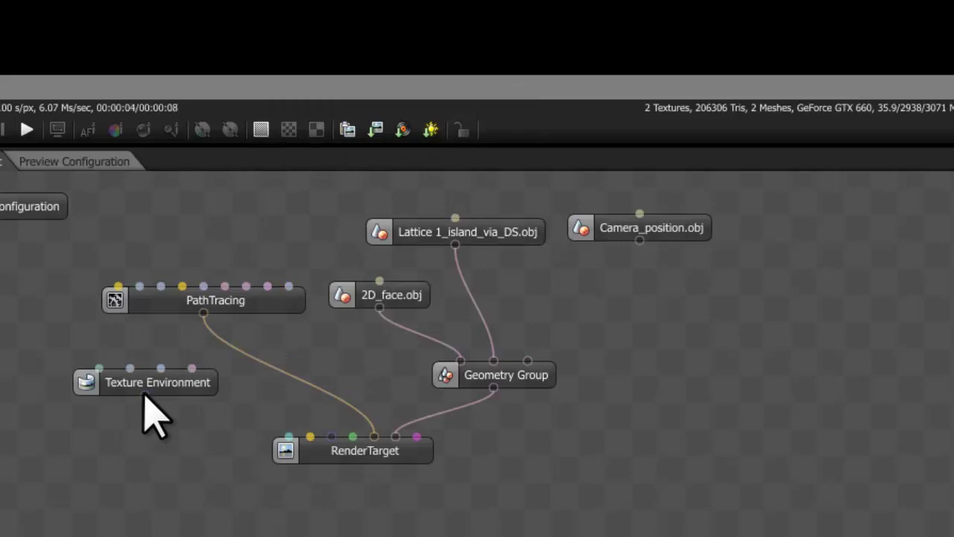
pyautogui.moveTo(146, 395); pyautogui.dragTo(331, 438)
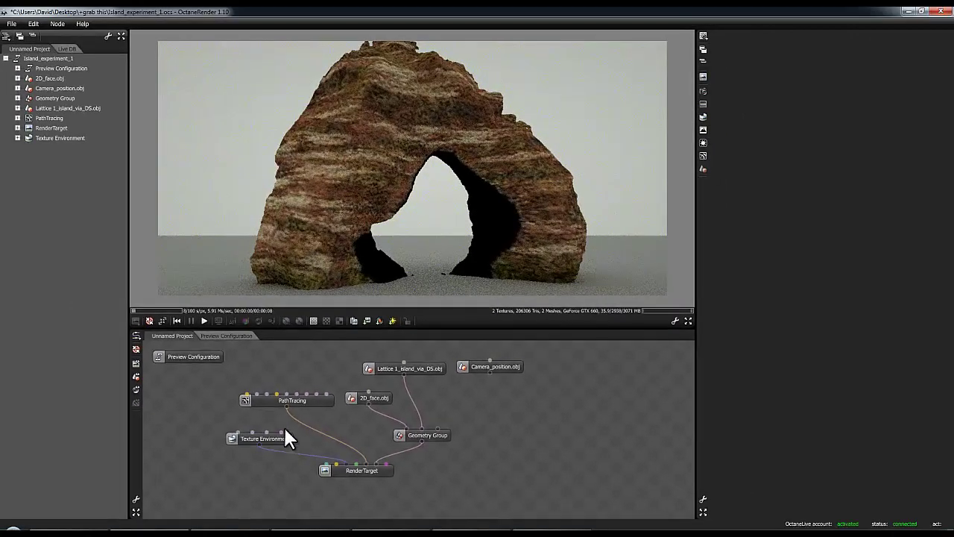
# Set the Texture Environment's texture type to image and load Sunset_island_5.hdr
pyautogui.click(271, 439)
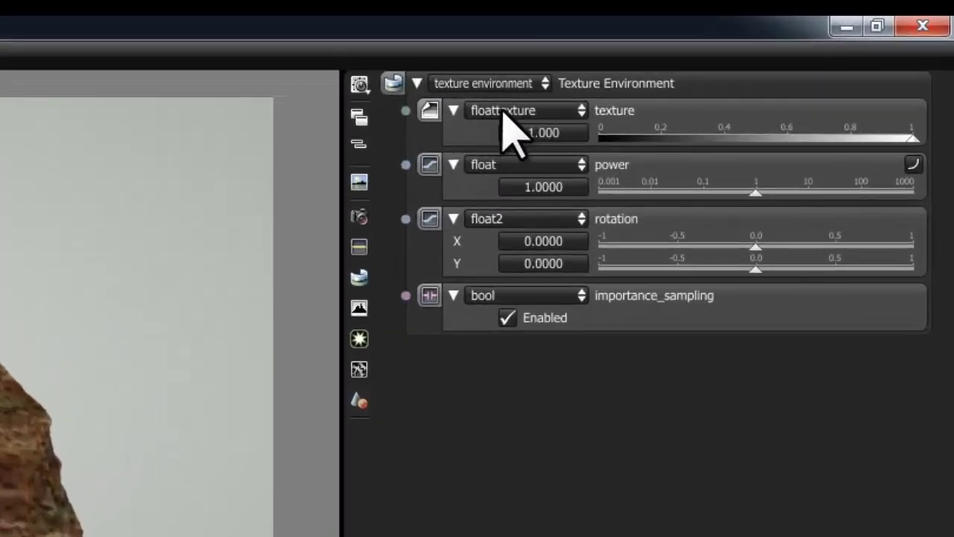
pyautogui.click(514, 111)
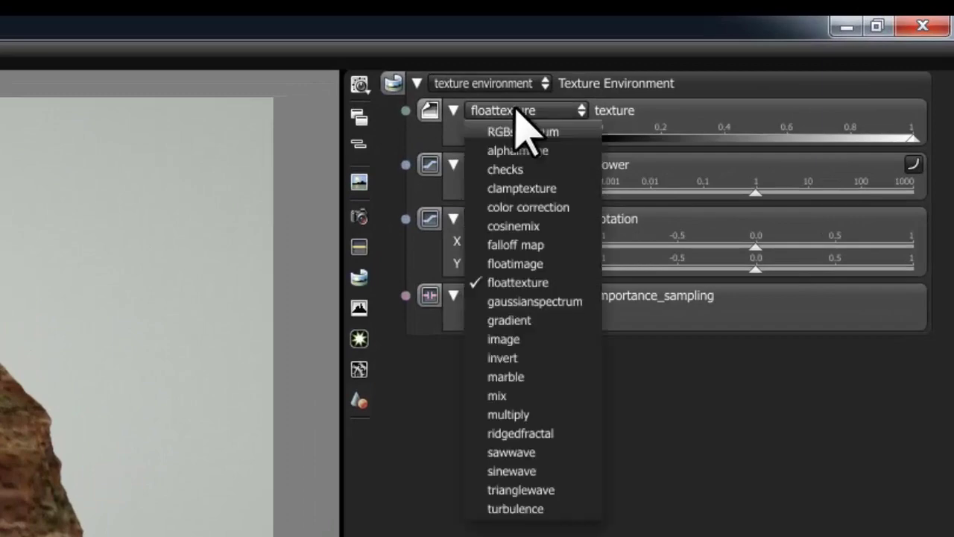
pyautogui.click(517, 340)
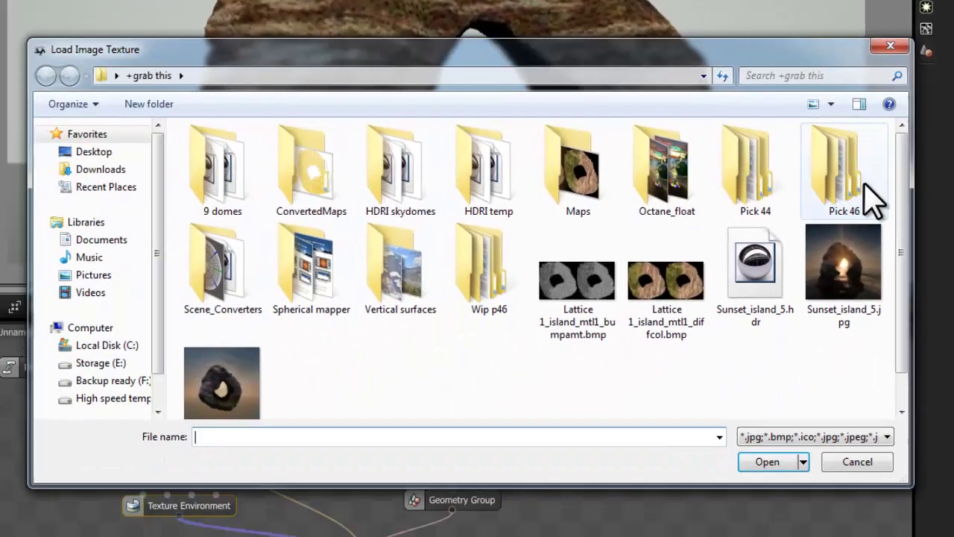
pyautogui.click(757, 305)
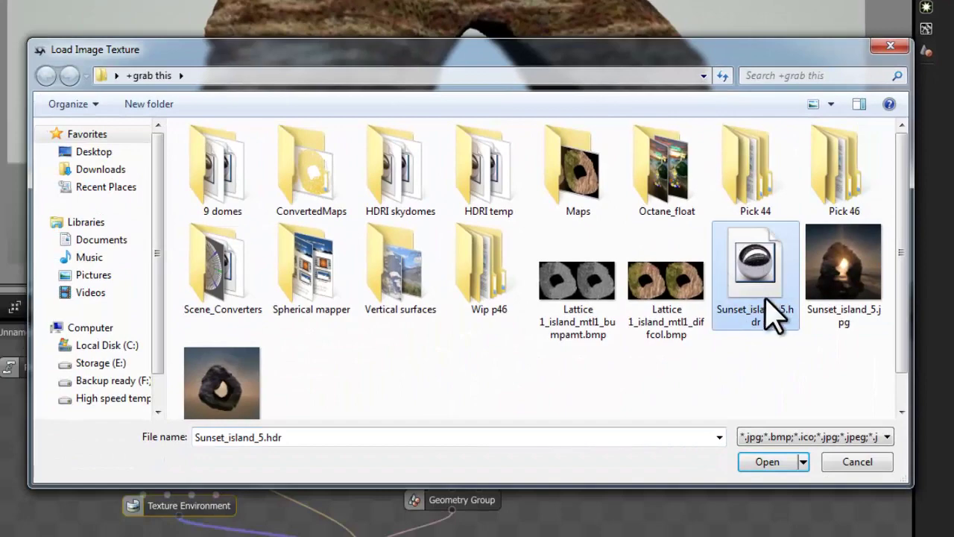
pyautogui.click(767, 462)
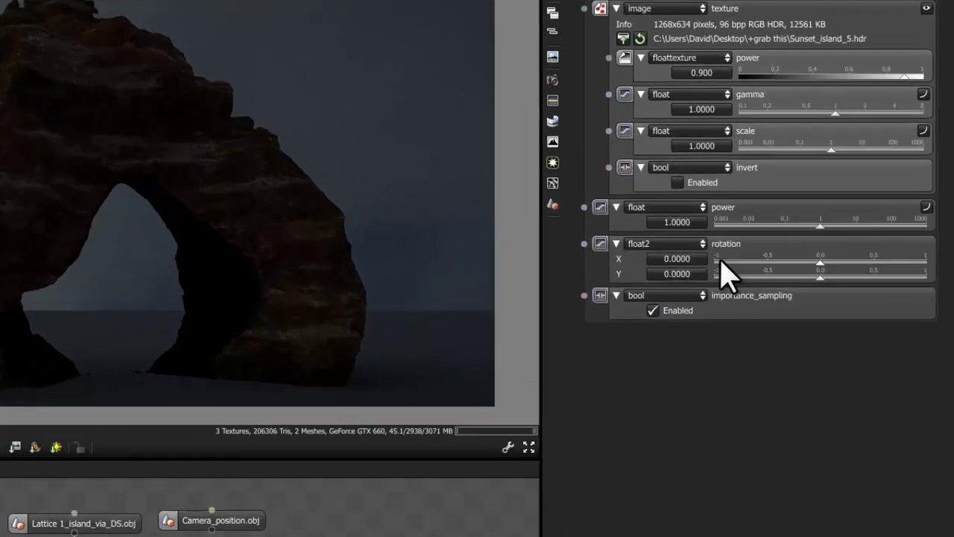
# Set the environment rotation X to -0.25 and raise its power to about 3.94
pyautogui.click(791, 202)
pyautogui.write('-0.2')
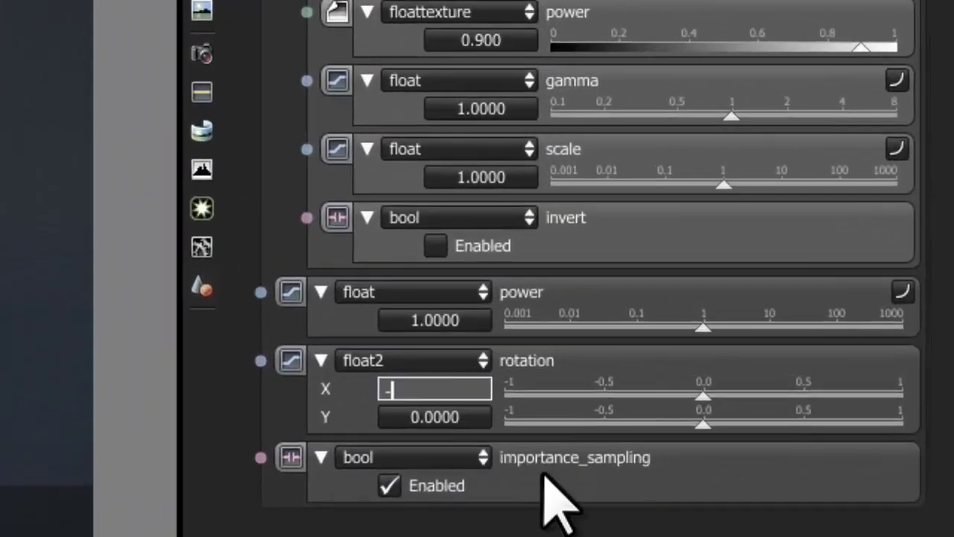
pyautogui.write('5')
pyautogui.press('Return')
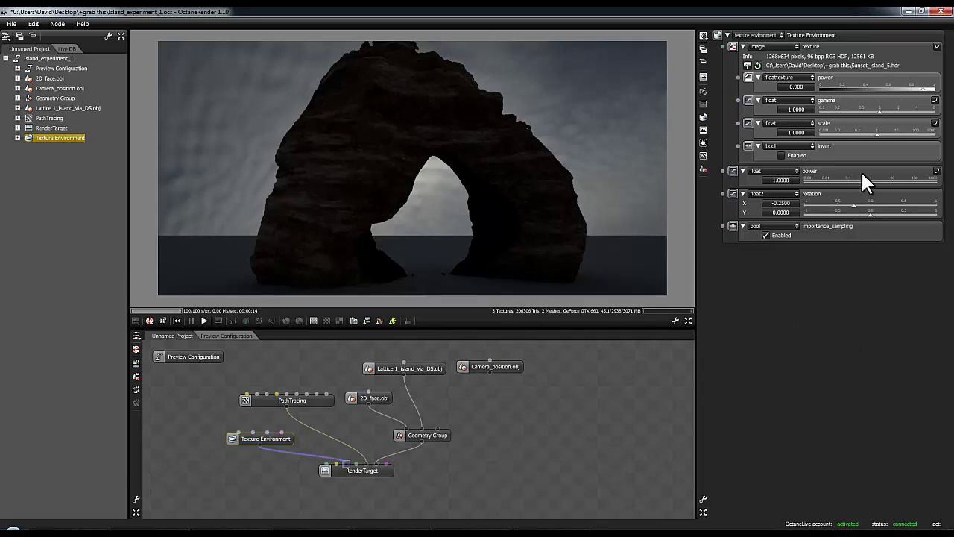
pyautogui.moveTo(870, 180); pyautogui.dragTo(884, 180)
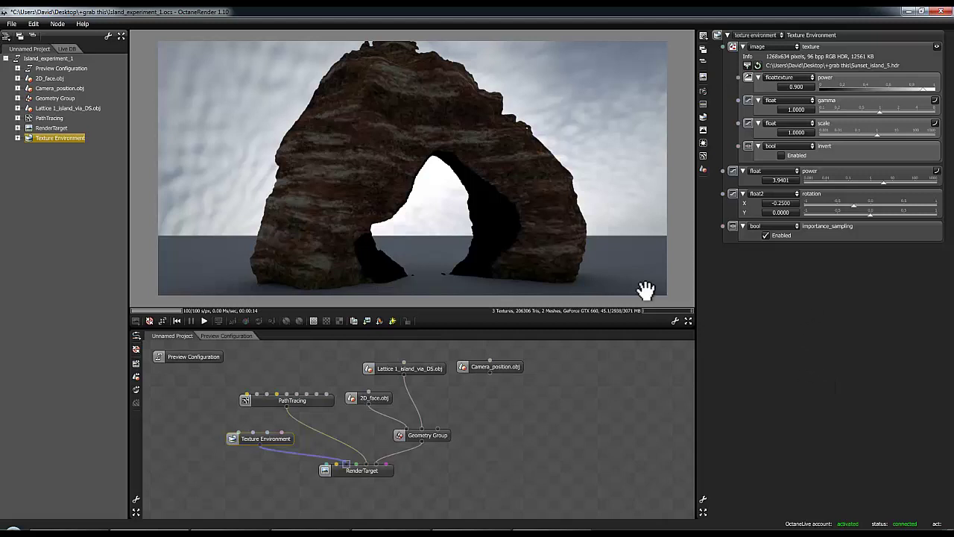
pyautogui.click(381, 470)
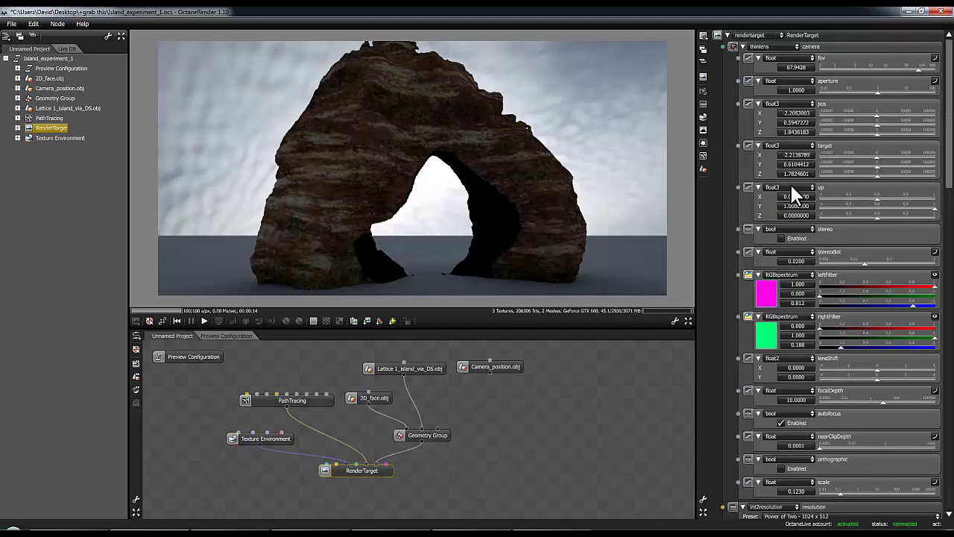
# Widen the camera field of view from 87.9 to about 107.57
pyautogui.moveTo(918, 71); pyautogui.dragTo(924, 69)
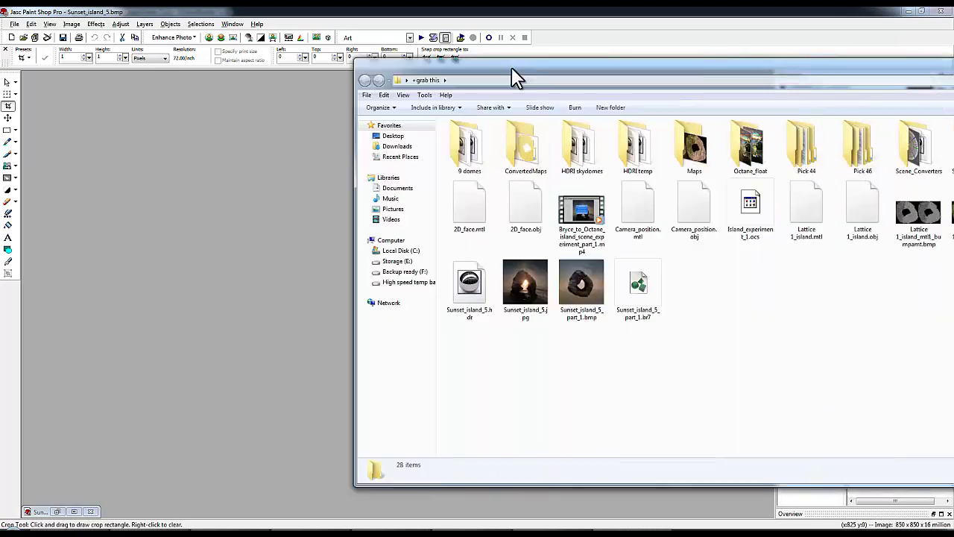
# Move the '+grab this' folder window over the Paint Shop Pro workspace
pyautogui.moveTo(512, 77); pyautogui.dragTo(328, 78)
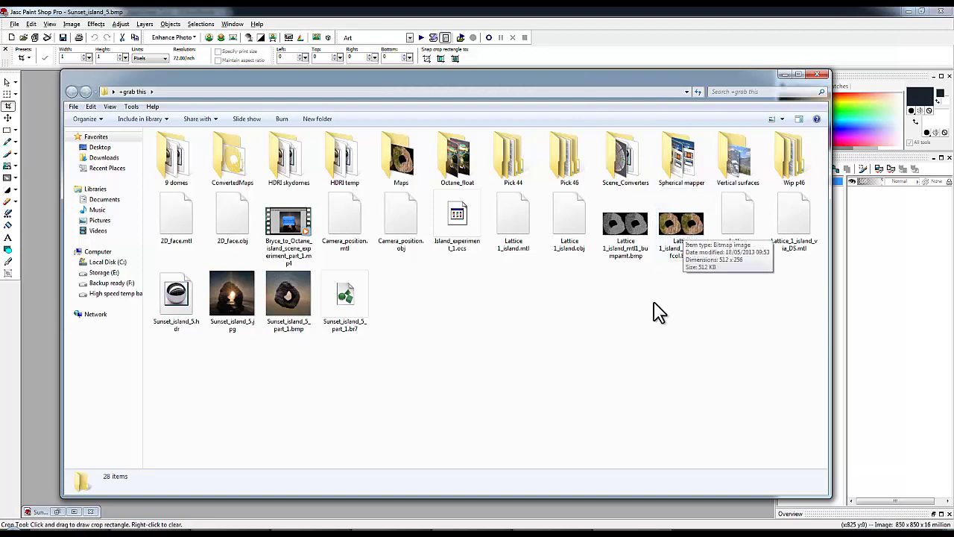
# Peek into the Maps folder, go back to '+grab this', and push the Explorer window off-screen
pyautogui.doubleClick(409, 170)
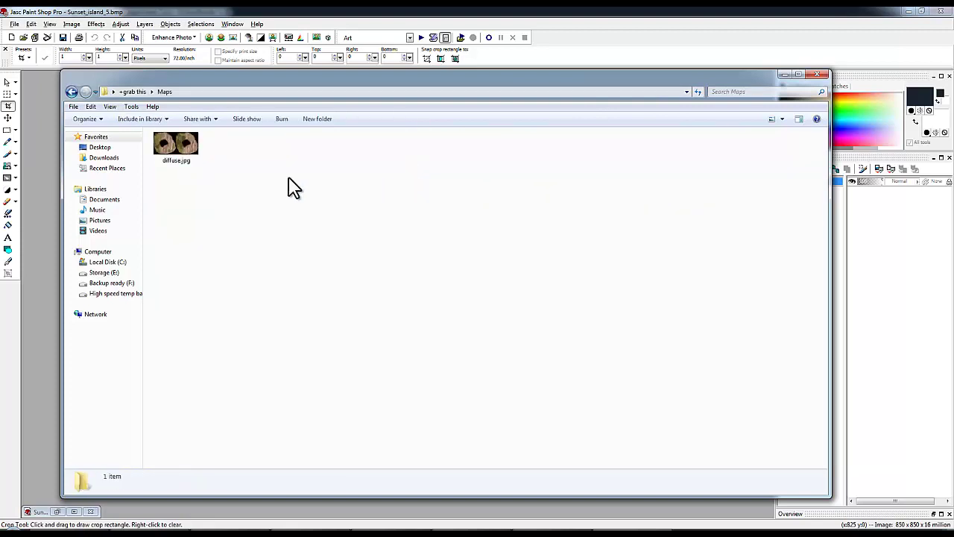
pyautogui.click(71, 91)
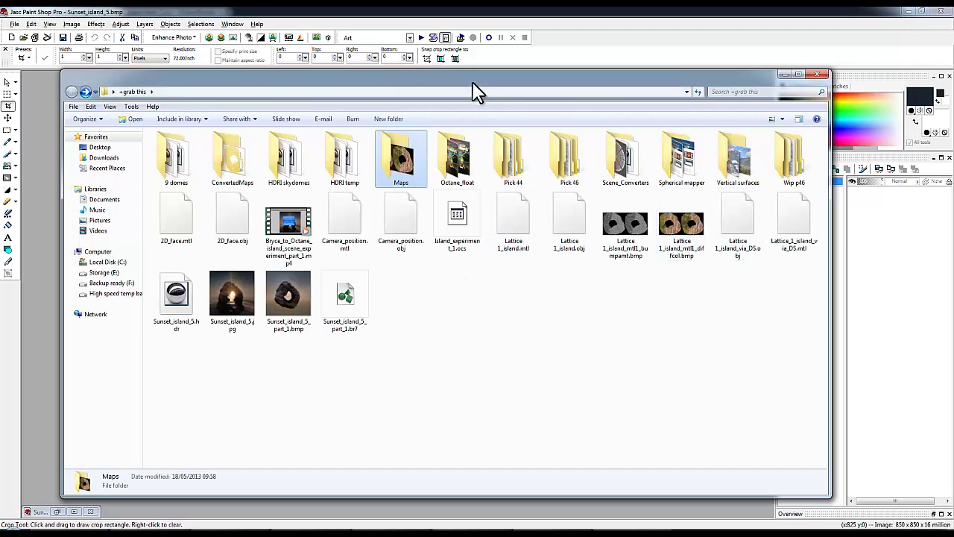
pyautogui.moveTo(477, 89); pyautogui.dragTo(953, 137)
pyautogui.hotkey('alt', 'Tab')
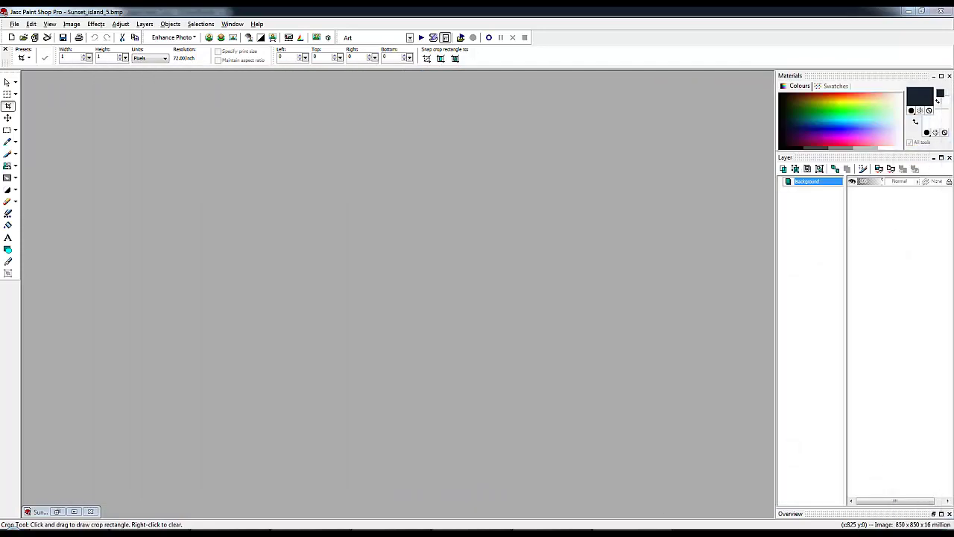
pyautogui.moveTo(950, 224); pyautogui.dragTo(509, 238)
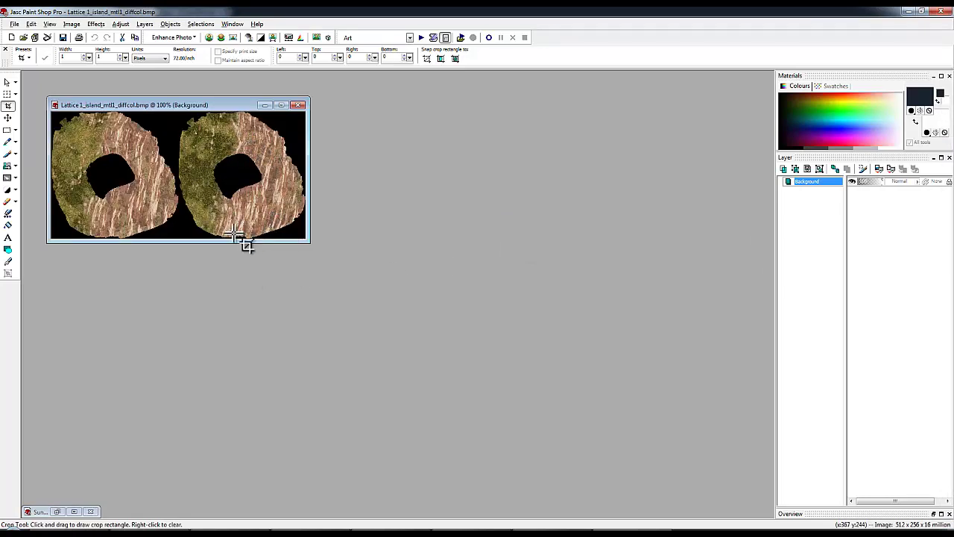
# Rotate the diffcol colour map 90° clockwise to portrait, inspect it, then rotate it back to landscape
pyautogui.moveTo(200, 105); pyautogui.dragTo(337, 158)
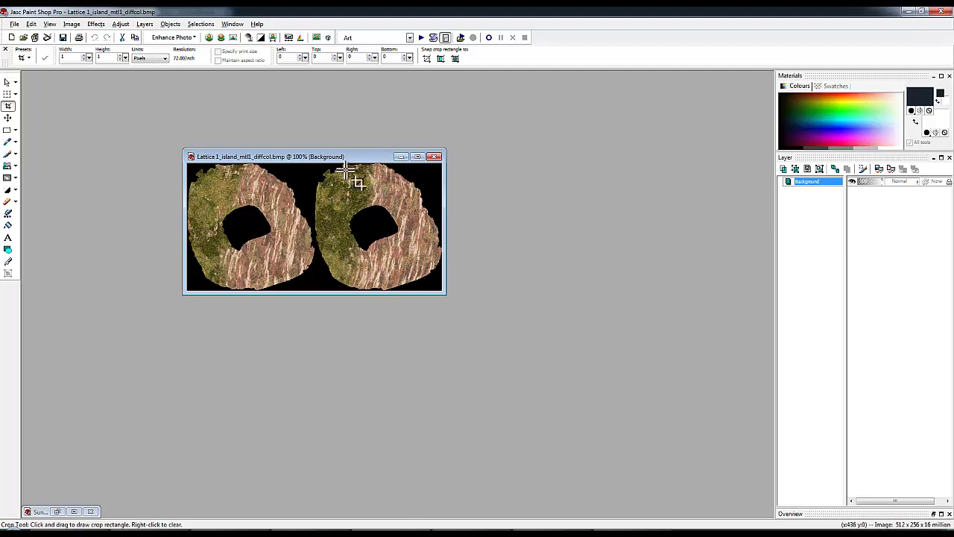
pyautogui.click(73, 25)
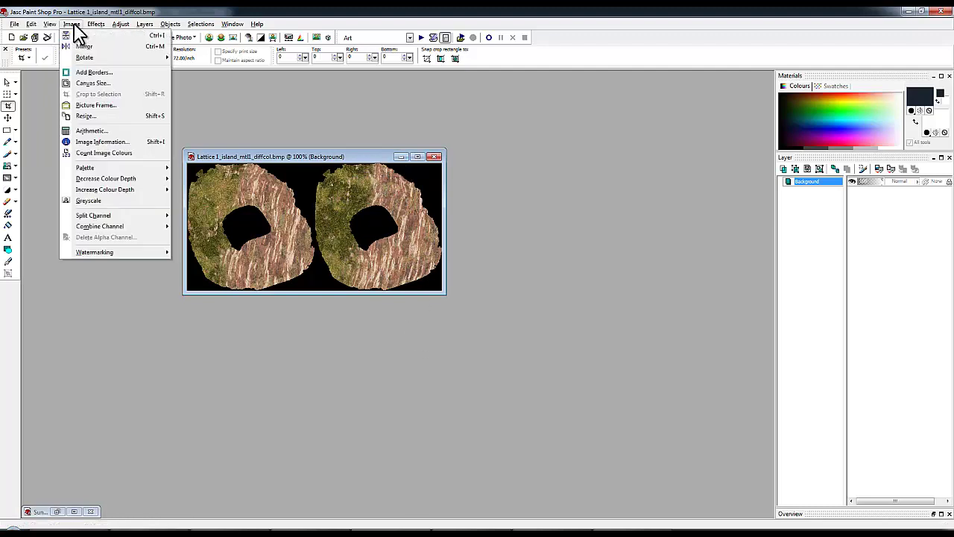
pyautogui.moveTo(113, 59)
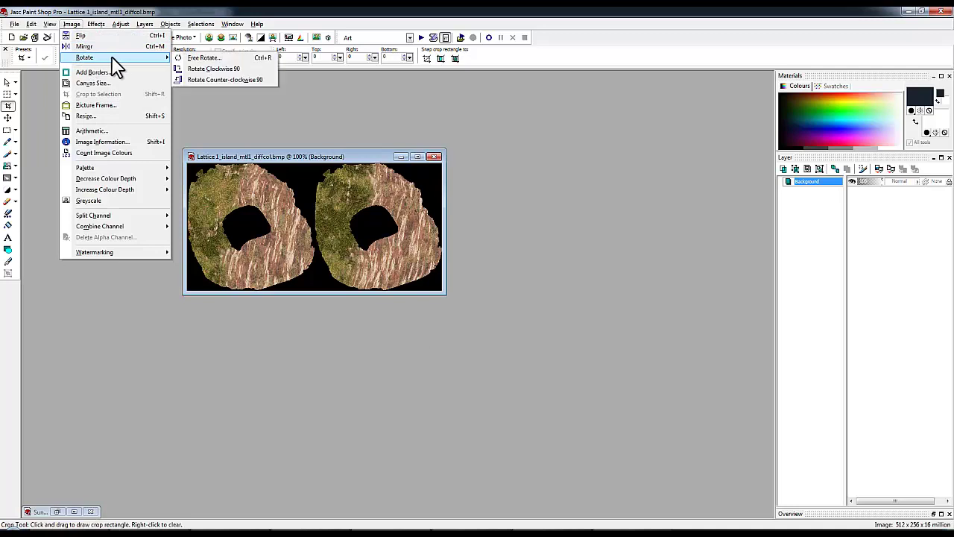
pyautogui.click(220, 80)
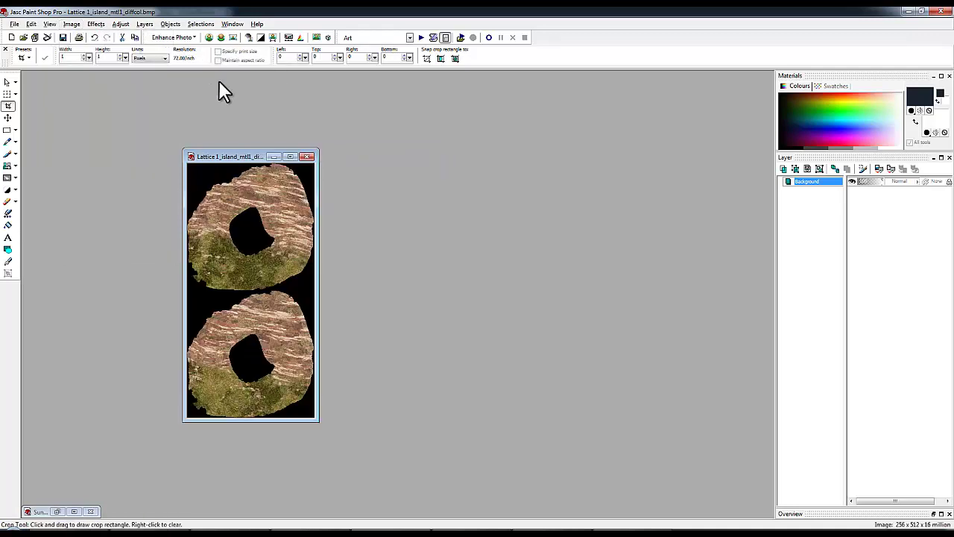
pyautogui.scroll(3, 277, 283)
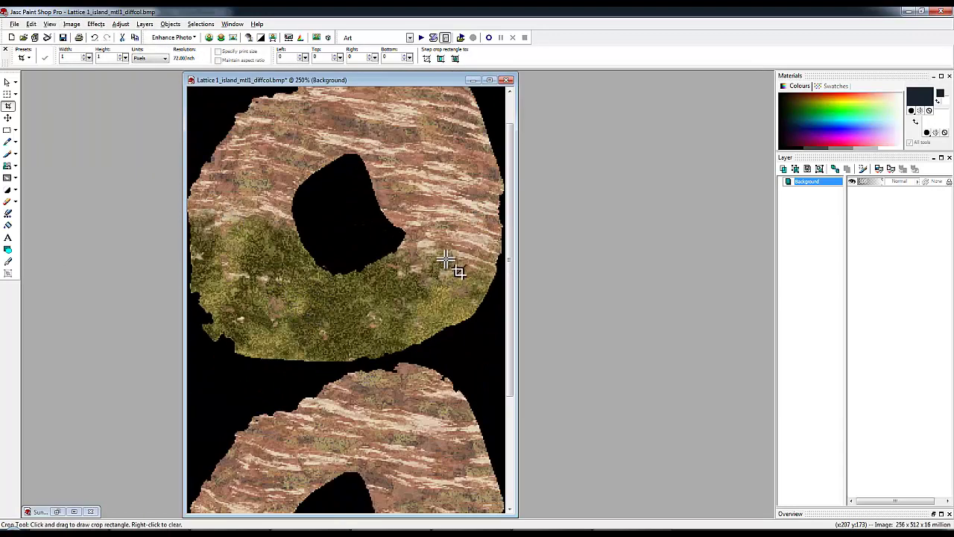
pyautogui.scroll(-2, 437, 291)
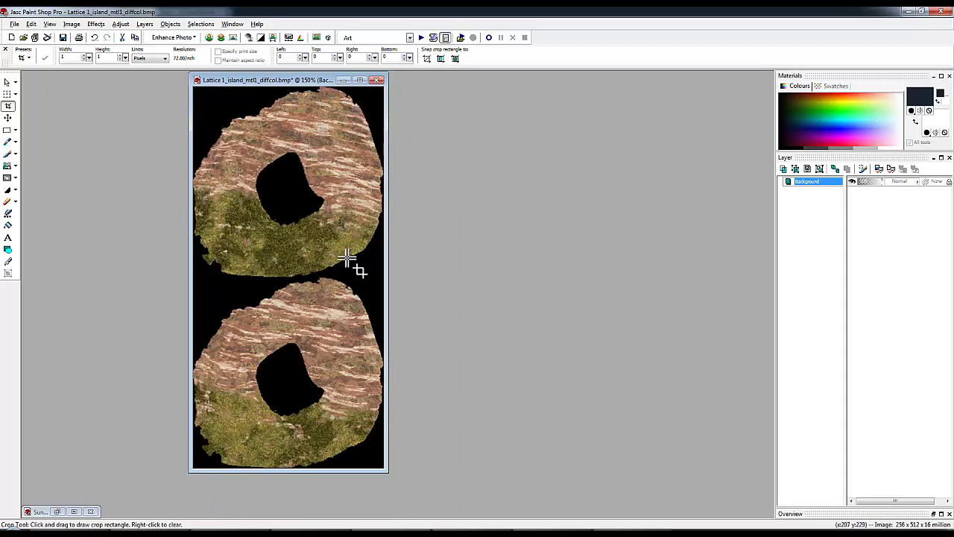
pyautogui.moveTo(306, 83); pyautogui.dragTo(289, 86)
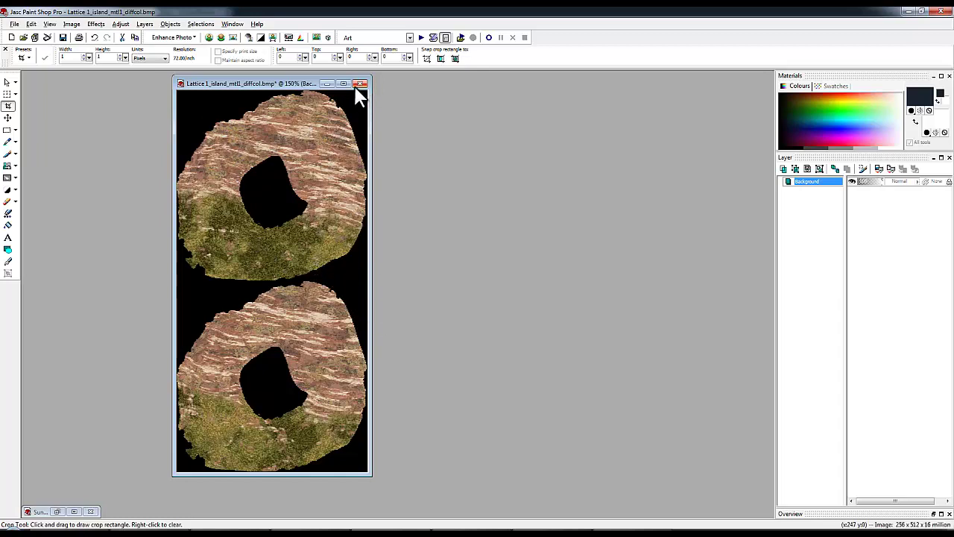
pyautogui.hotkey('ctrl', 'r')
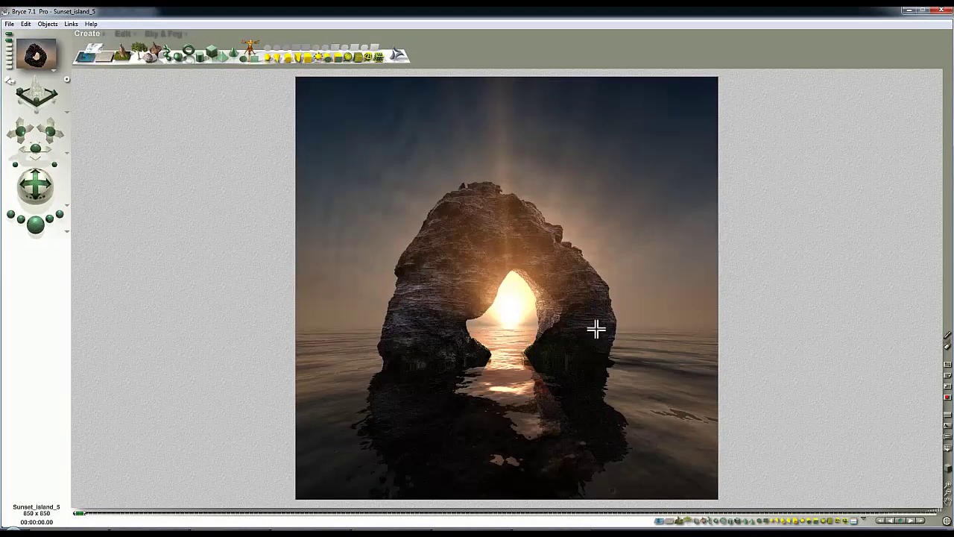
# Turn the sky off in the sky settings so the background renders plain
pyautogui.click(163, 33)
pyautogui.click(294, 56)
pyautogui.click(600, 161)
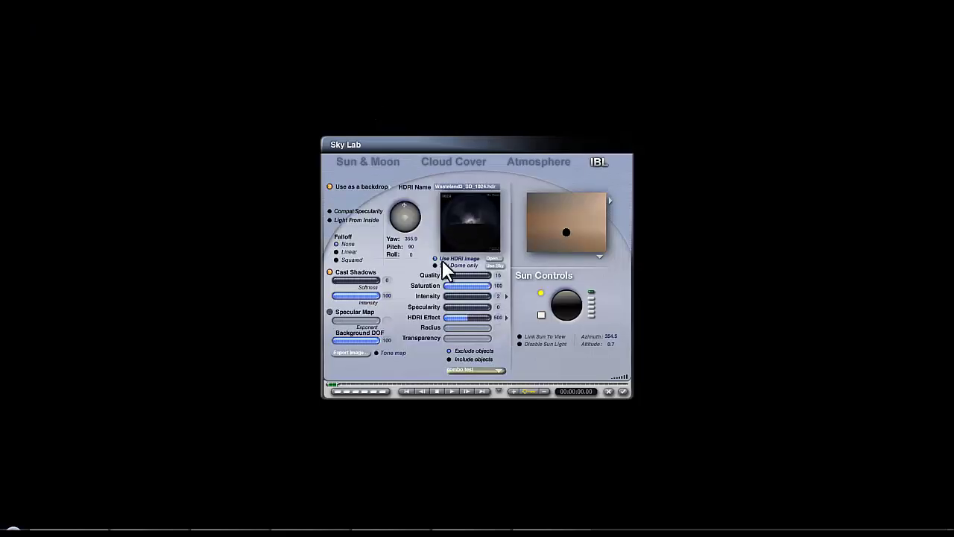
pyautogui.click(623, 390)
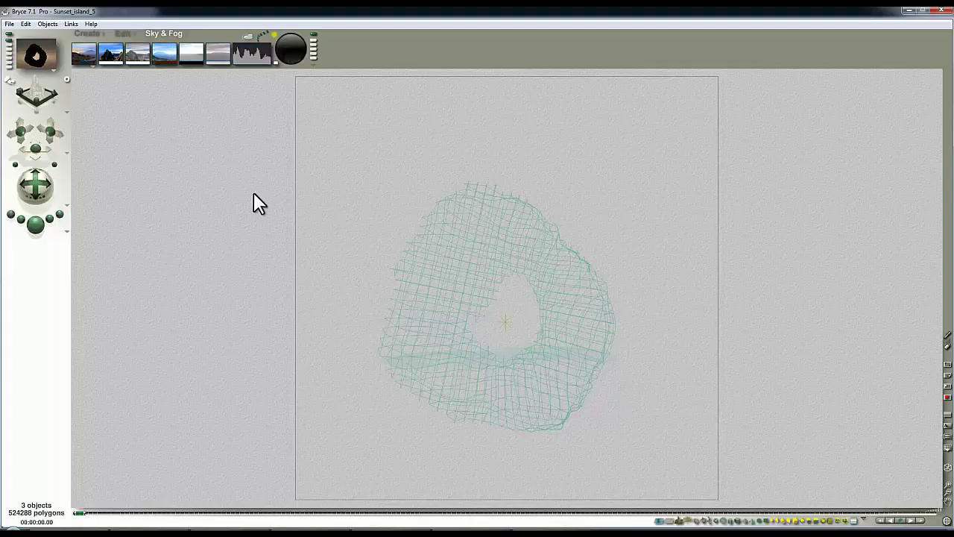
pyautogui.click(262, 39)
pyautogui.click(624, 390)
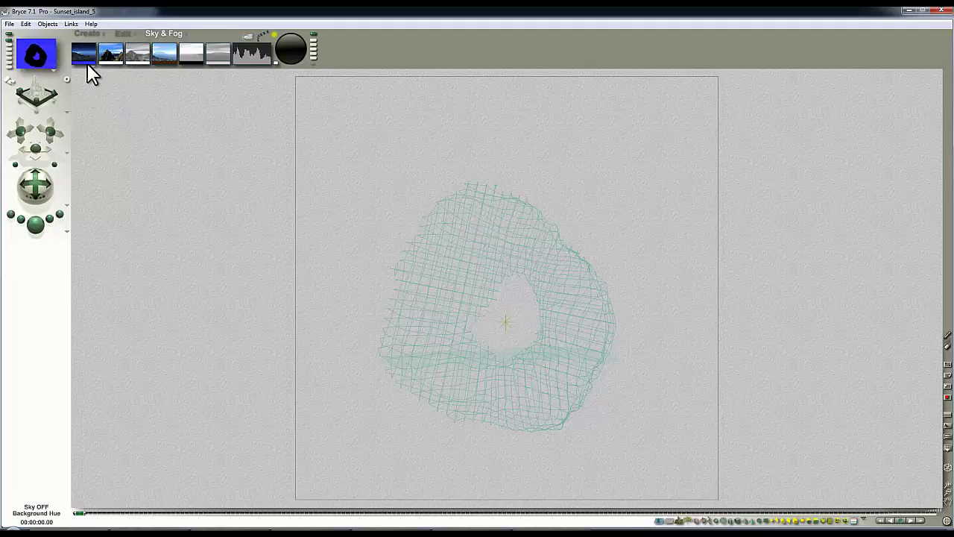
# Select the island terrain and look over its material in the Materials Lab
pyautogui.keyDown('ctrl'); pyautogui.click(494, 245); pyautogui.keyUp('ctrl')
pyautogui.click(507, 260)
pyautogui.click(711, 474)
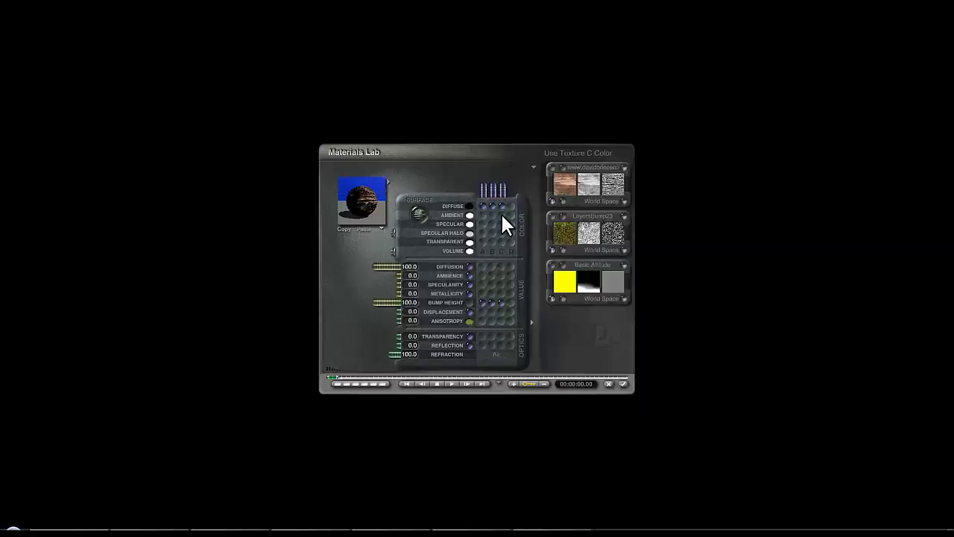
pyautogui.click(619, 384)
# Render the textured island and confirm the Render Options
pyautogui.click(34, 225)
pyautogui.click(67, 231)
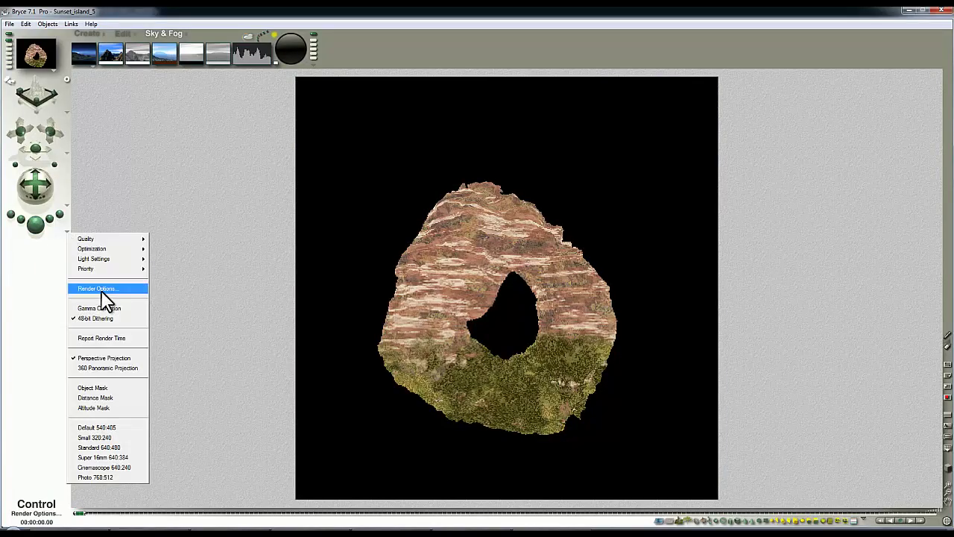
pyautogui.click(134, 289)
pyautogui.click(632, 353)
# In top view, set the island lattice's Rotate X to 0 and re-render the arch
pyautogui.press('3')
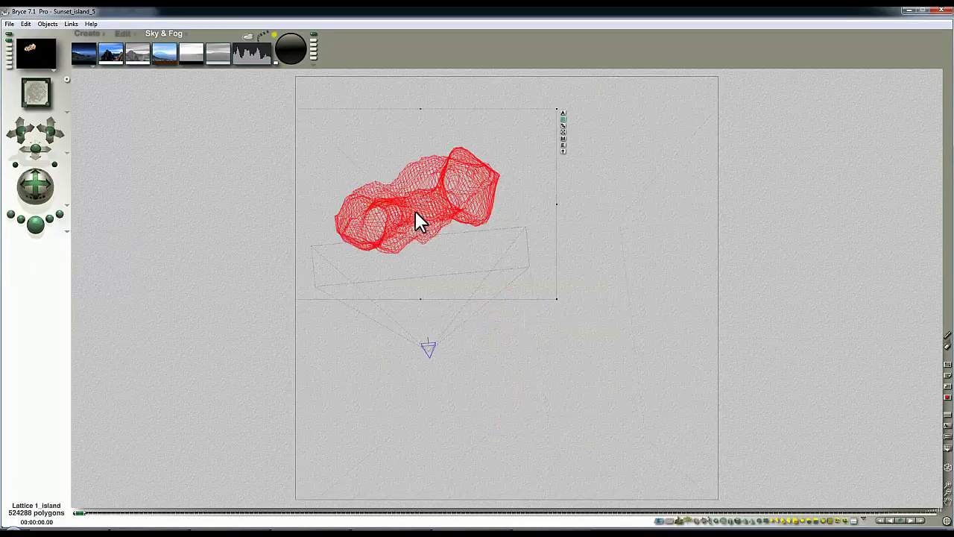
pyautogui.click(562, 113)
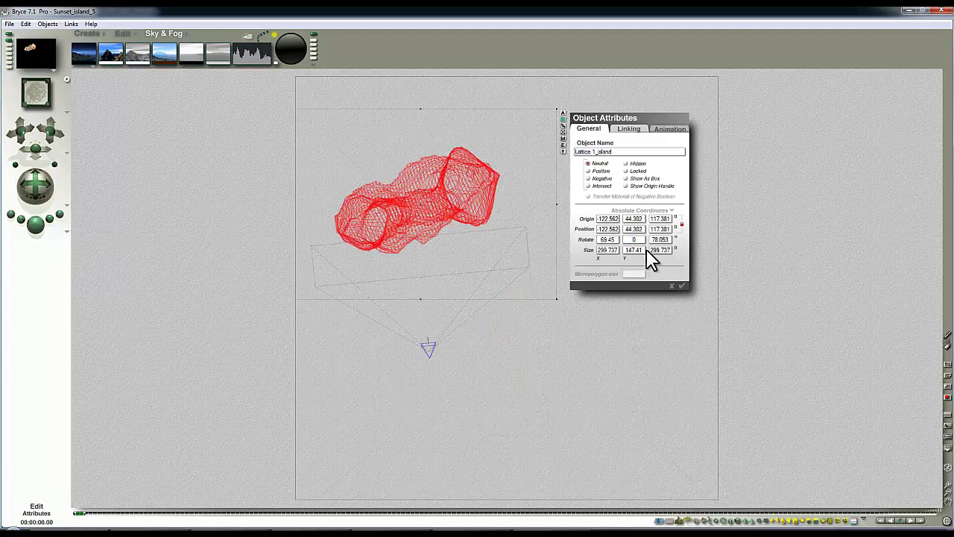
pyautogui.doubleClick(608, 239)
pyautogui.write('0')
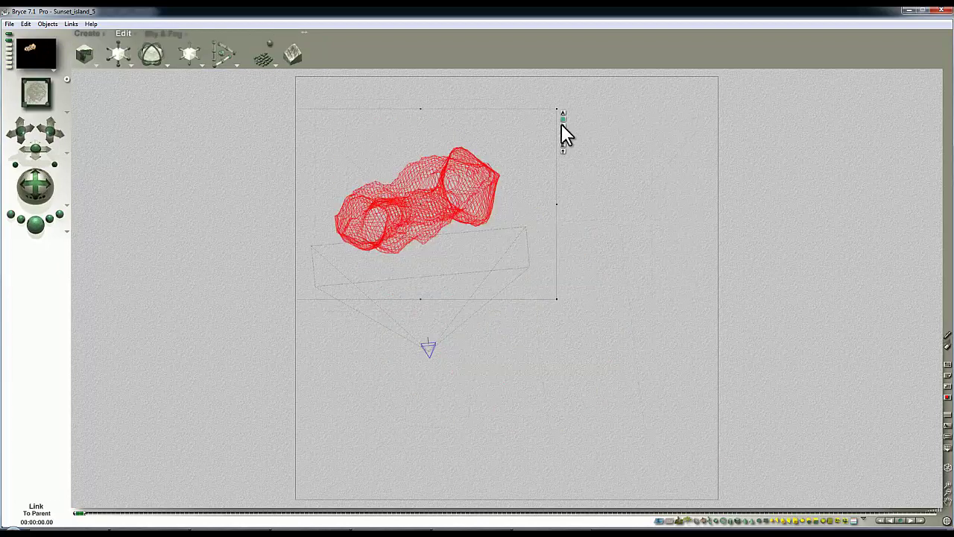
pyautogui.click(563, 113)
pyautogui.click(681, 287)
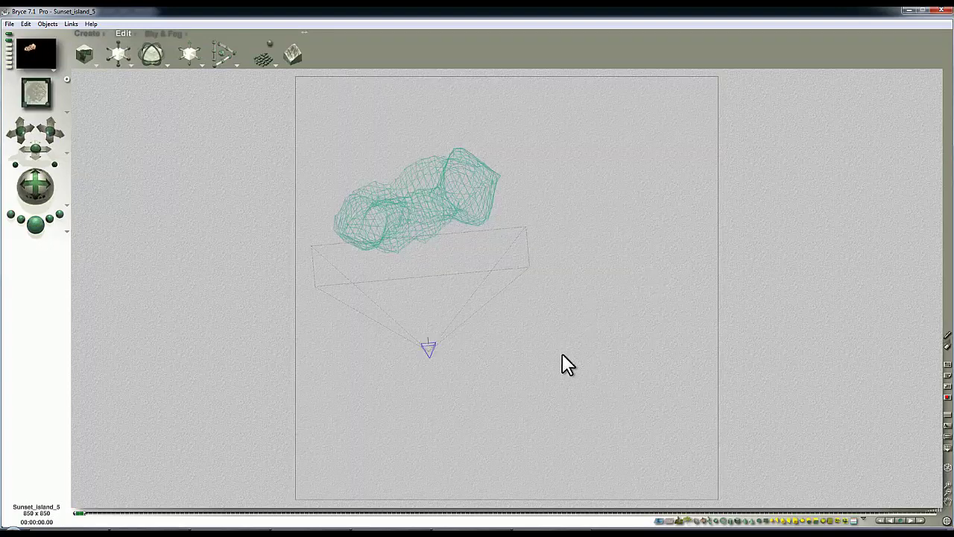
# Copy the rock lattice's matrix and paste it onto the camera
pyautogui.click(489, 197)
pyautogui.click(25, 23)
pyautogui.click(64, 130)
pyautogui.click(429, 348)
pyautogui.click(25, 24)
pyautogui.click(64, 141)
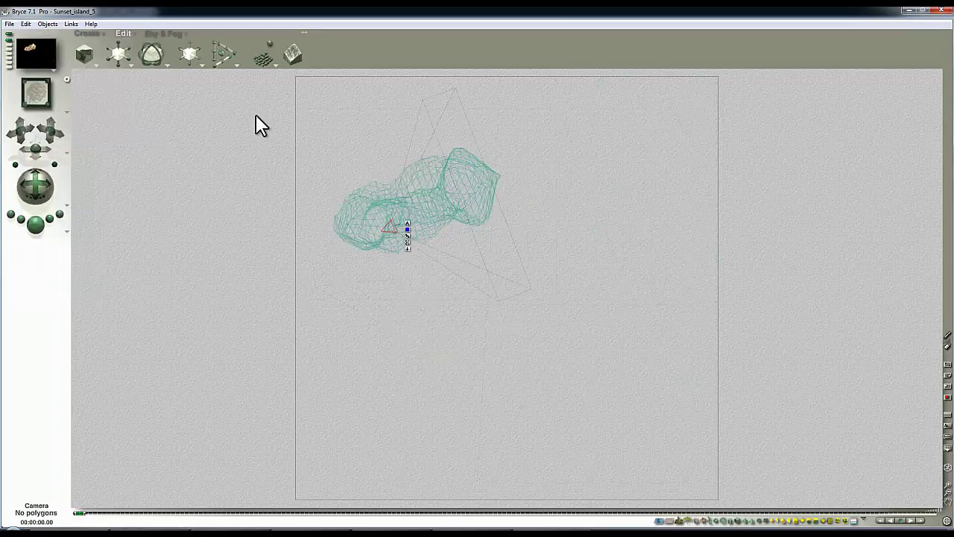
pyautogui.moveTo(405, 233); pyautogui.dragTo(656, 220)
pyautogui.hotkey('ctrl', 'z')
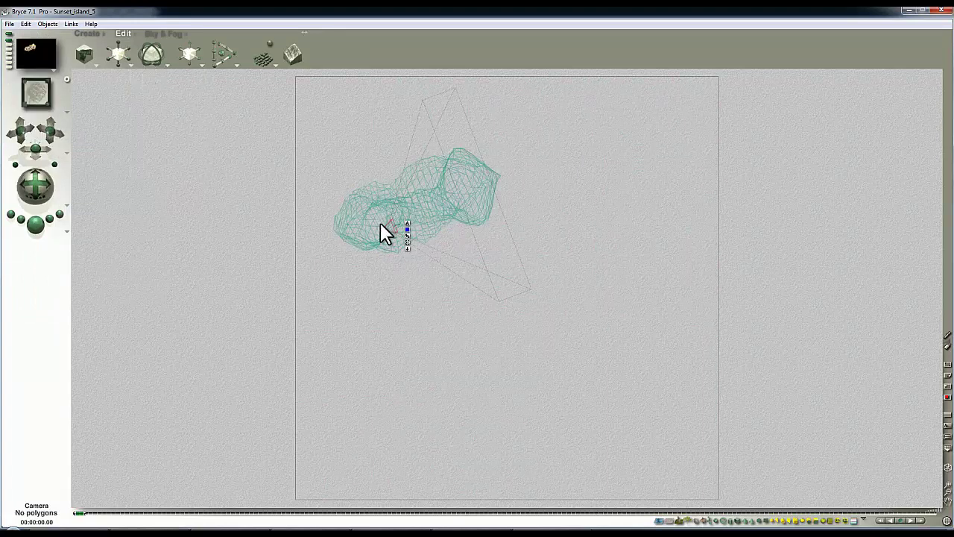
# Rotate the camera around its Y axis, then check the lattice's and camera's attributes
pyautogui.moveTo(159, 67); pyautogui.dragTo(463, 291)
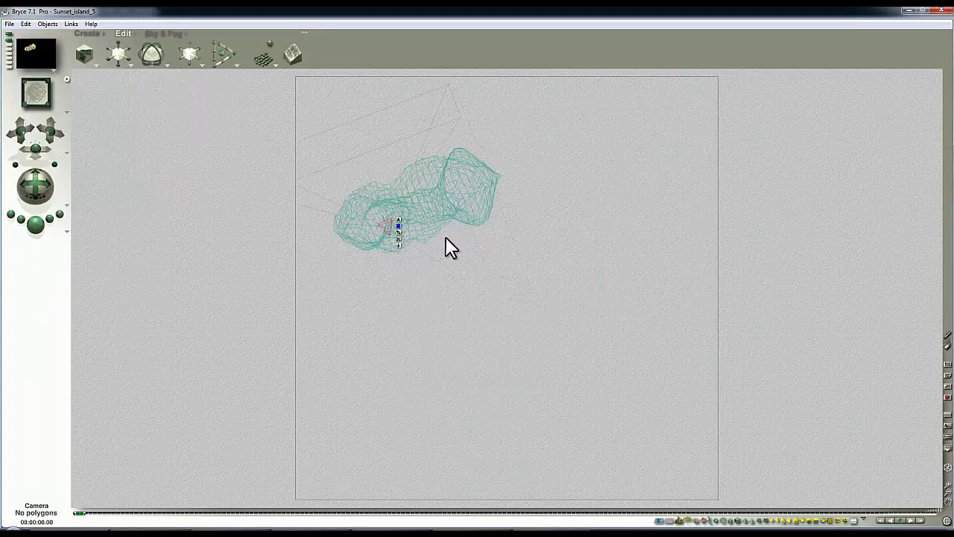
pyautogui.keyDown('ctrl'); pyautogui.click(486, 192); pyautogui.keyUp('ctrl')
pyautogui.click(503, 203)
pyautogui.click(564, 235)
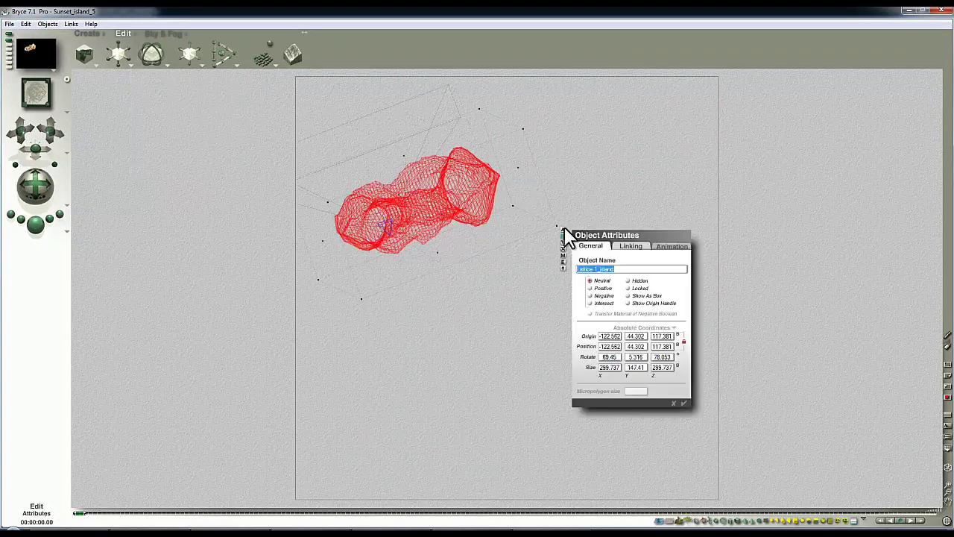
pyautogui.click(683, 402)
pyautogui.click(384, 224)
pyautogui.click(399, 220)
pyautogui.click(518, 376)
# Read the island lattice's position and compare it with the camera's attributes
pyautogui.click(501, 210)
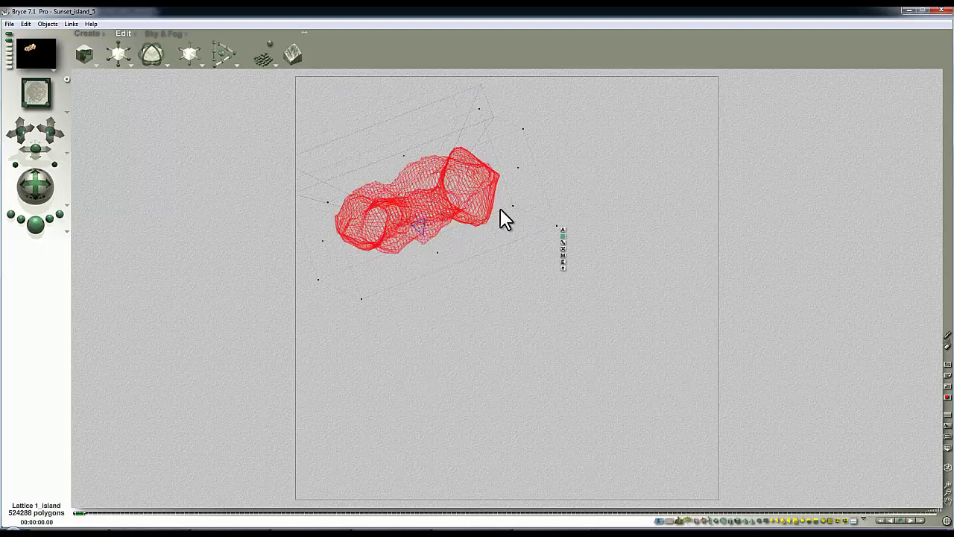
pyautogui.click(562, 226)
pyautogui.click(682, 402)
pyautogui.click(419, 223)
pyautogui.click(432, 221)
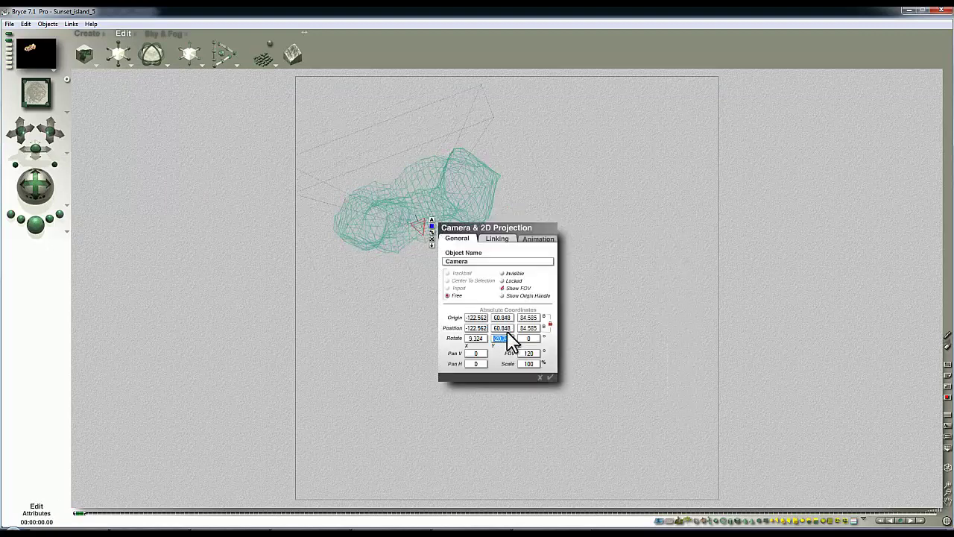
pyautogui.click(550, 377)
# Move the camera to the lattice's coordinates, placing it at Y 44.302
pyautogui.keyDown('ctrl'); pyautogui.click(486, 209); pyautogui.keyUp('ctrl')
pyautogui.click(503, 218)
pyautogui.click(563, 230)
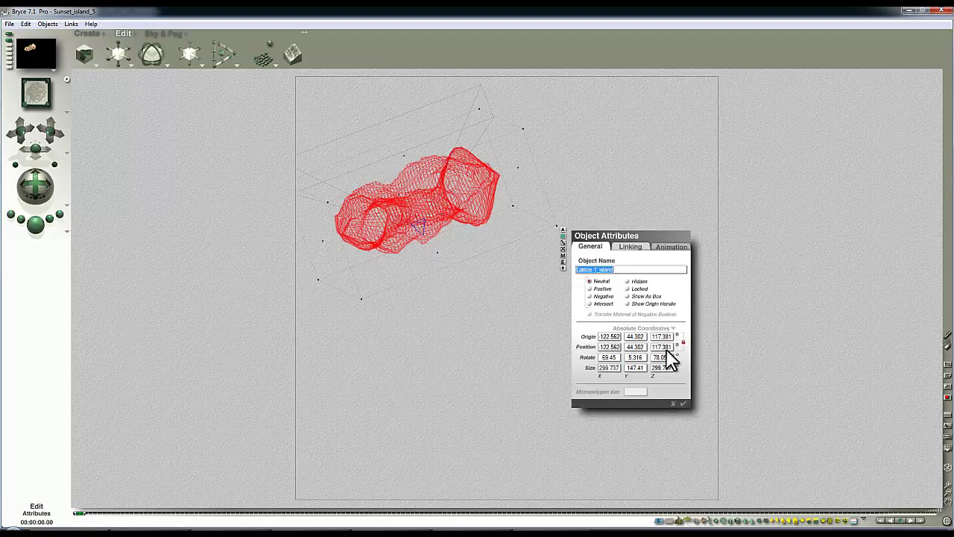
pyautogui.click(661, 346)
pyautogui.click(684, 403)
pyautogui.click(419, 224)
pyautogui.click(431, 221)
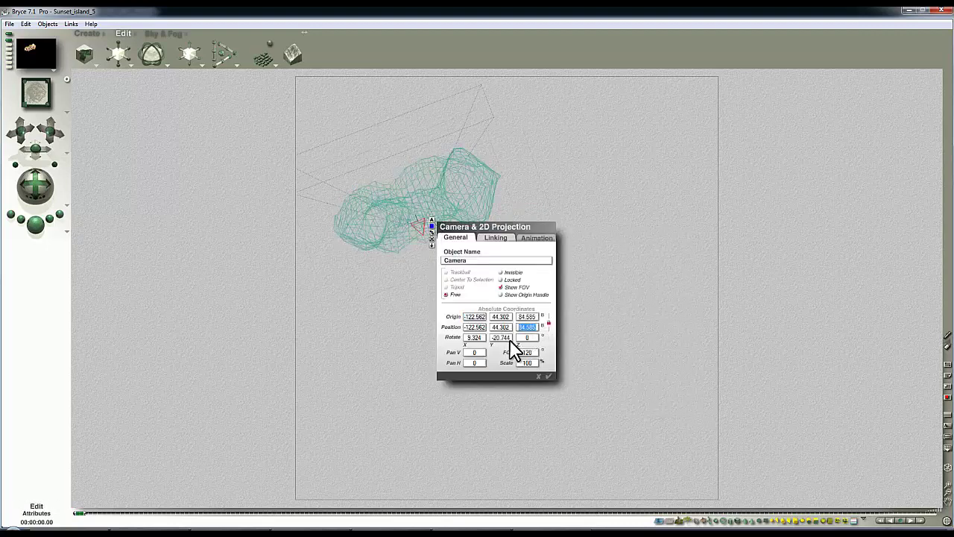
pyautogui.click(549, 377)
# Zoom out and apply the camera settings, Y rotation -20.744, to view through it
pyautogui.click(949, 497)
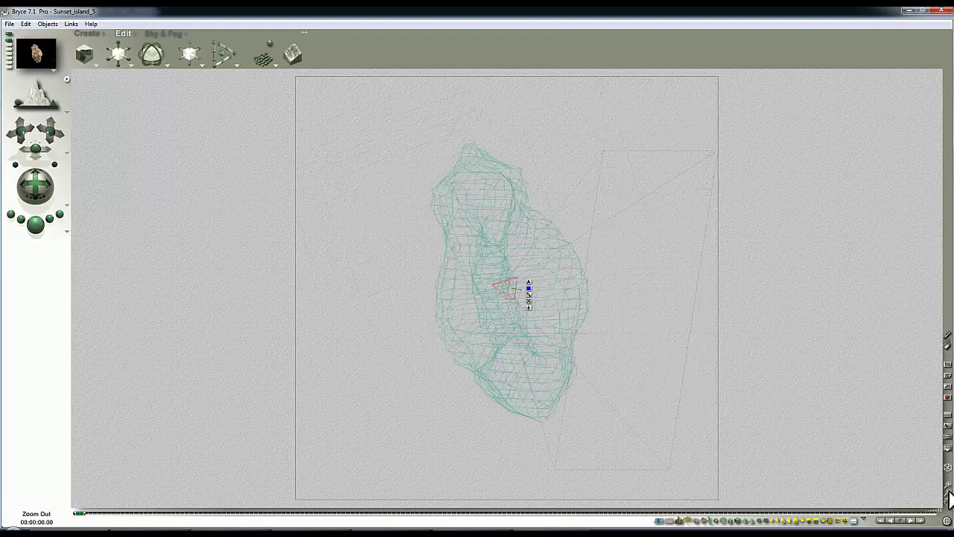
pyautogui.click(528, 283)
pyautogui.click(617, 444)
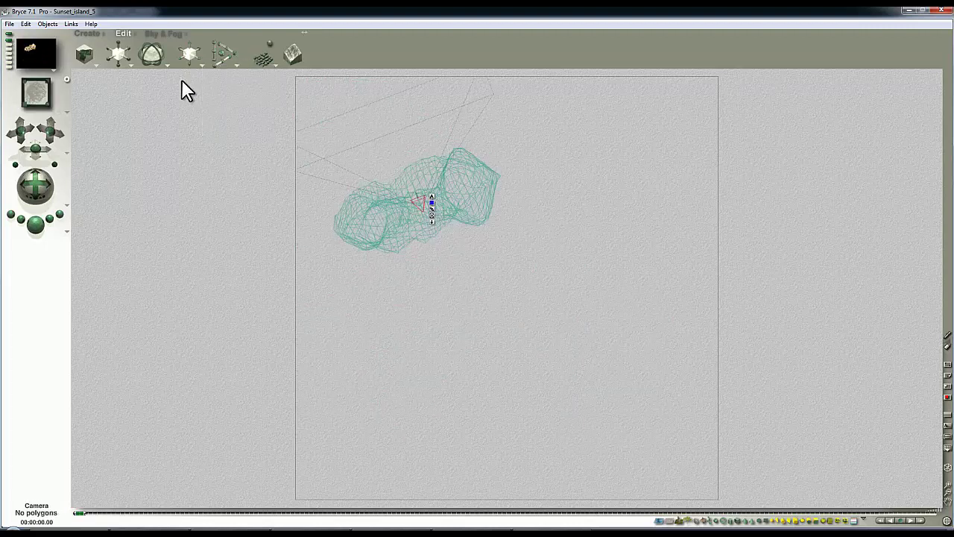
# Render from the new camera, save the scene as Material_capture_1, and select Cube 1
pyautogui.click(41, 231)
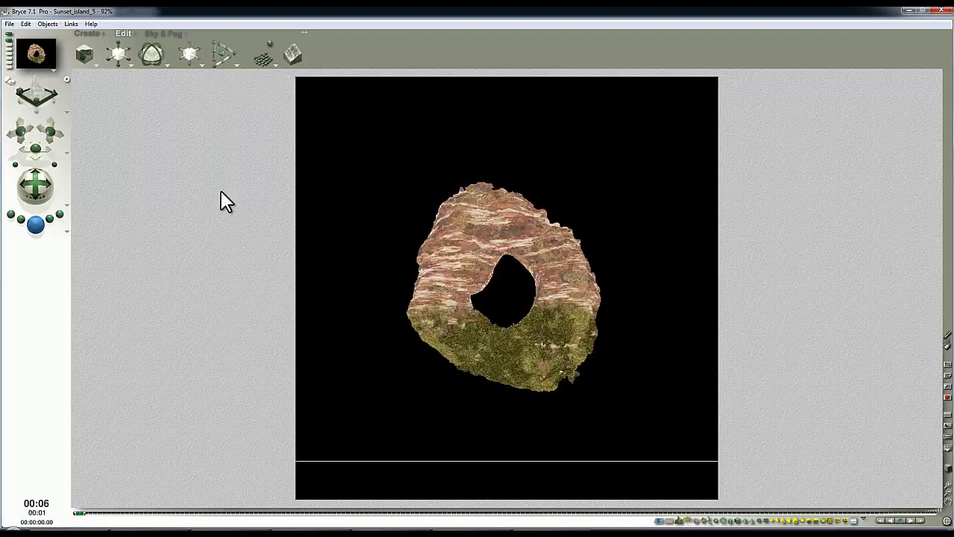
pyautogui.click(9, 24)
pyautogui.click(30, 108)
pyautogui.write('Material_capture_1')
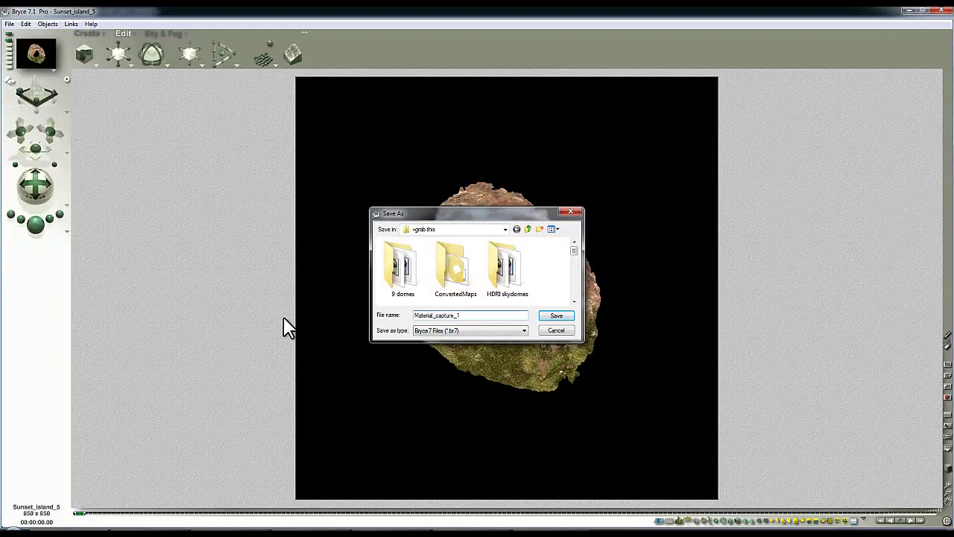
pyautogui.press('Return')
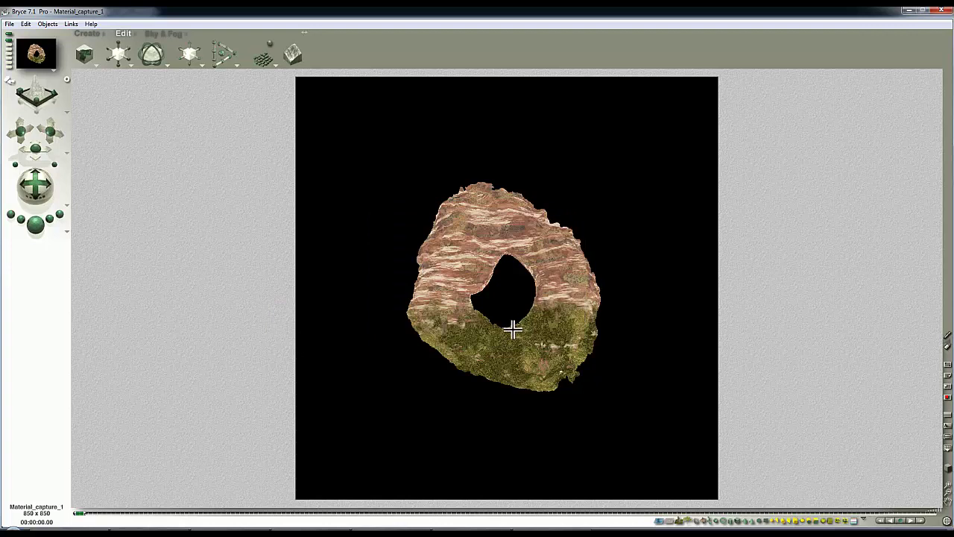
pyautogui.click(616, 333)
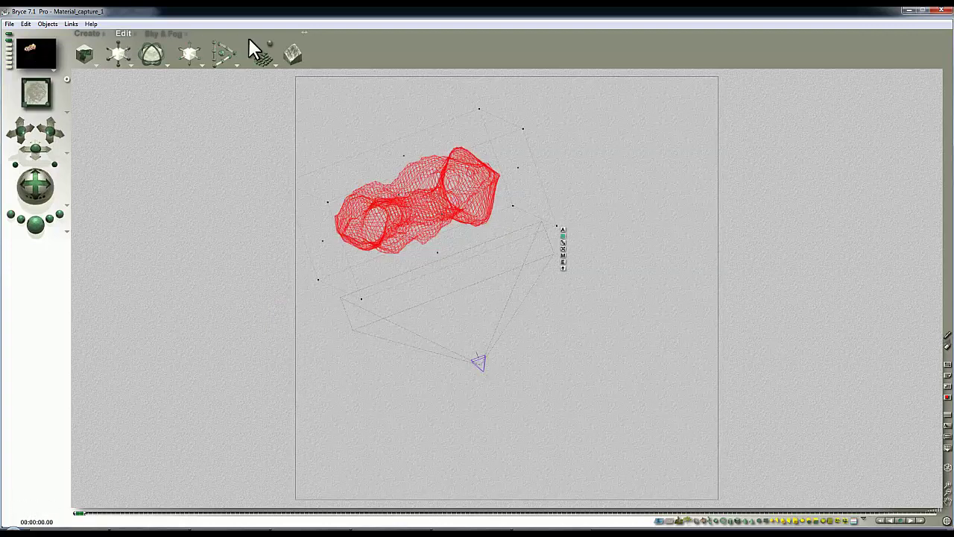
pyautogui.click(475, 260)
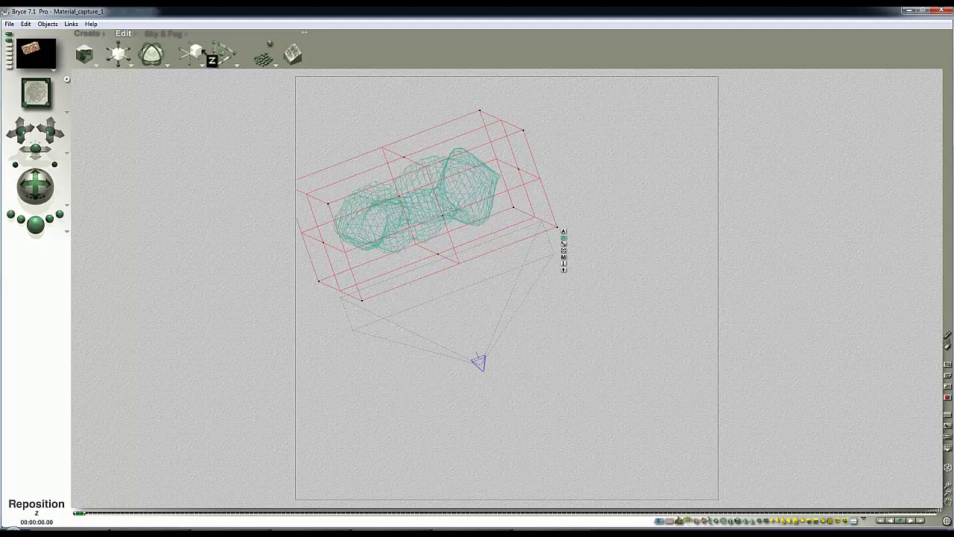
# Move Cube 1 along Z, confirm its material, and shrink it to a small cube
pyautogui.moveTo(211, 58); pyautogui.dragTo(183, 59)
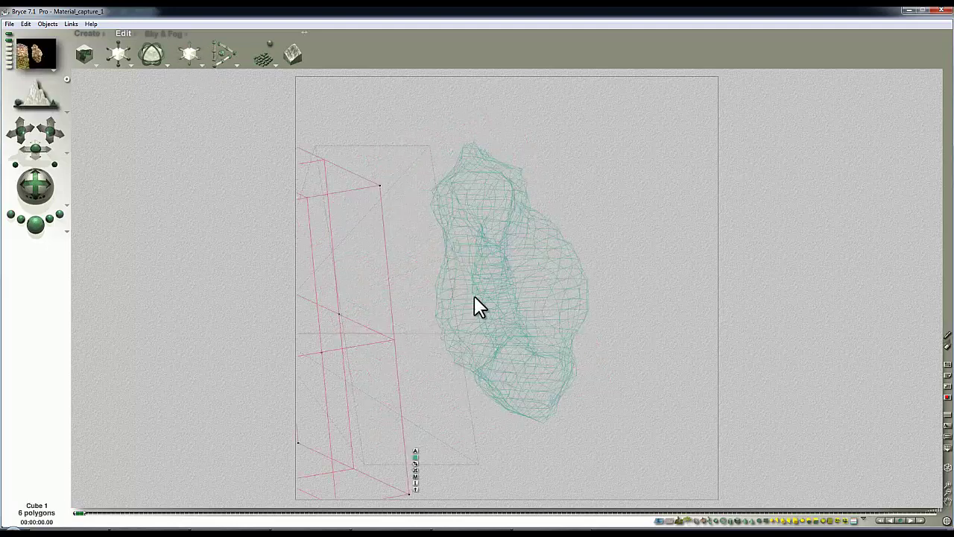
pyautogui.hotkey('ctrl', 'm')
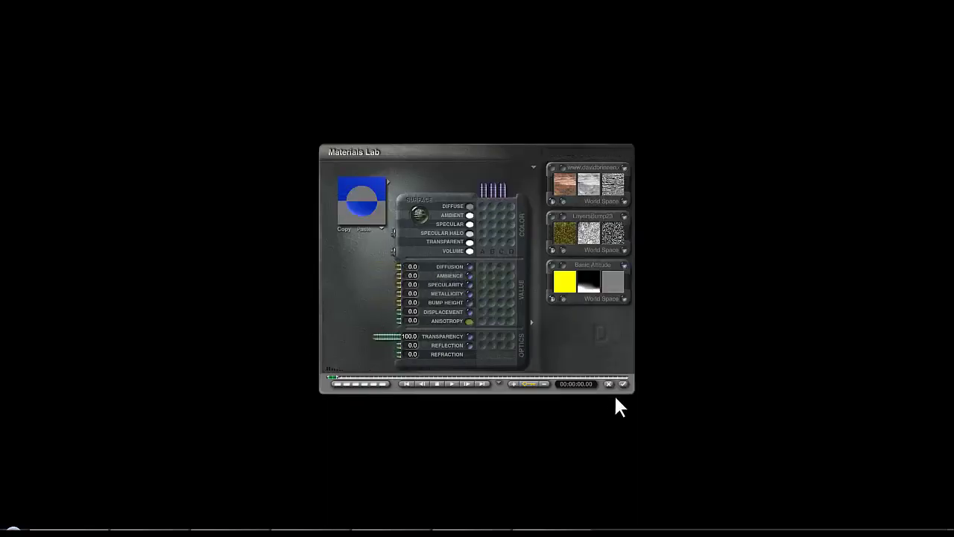
pyautogui.click(623, 383)
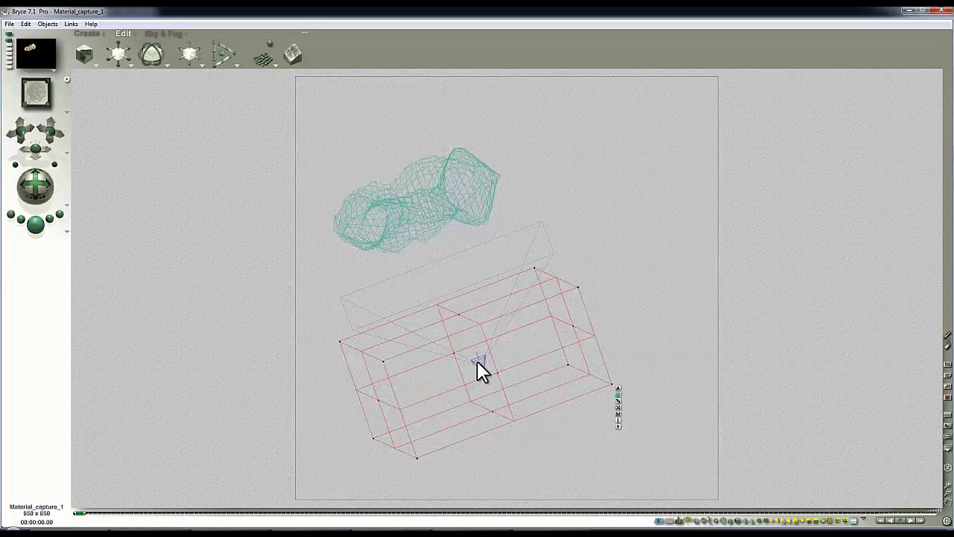
pyautogui.click(478, 361)
pyautogui.click(494, 376)
pyautogui.click(26, 24)
pyautogui.click(28, 34)
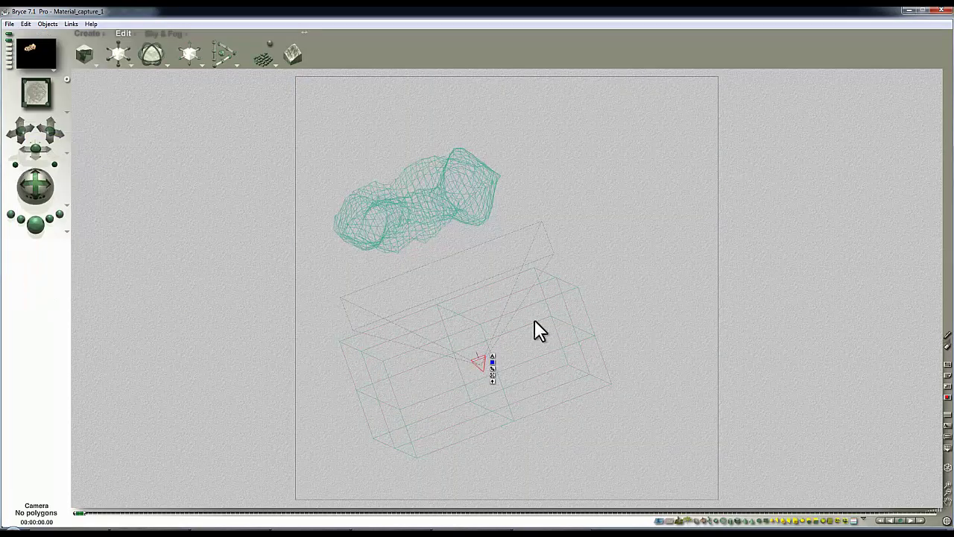
pyautogui.click(26, 24)
pyautogui.click(82, 163)
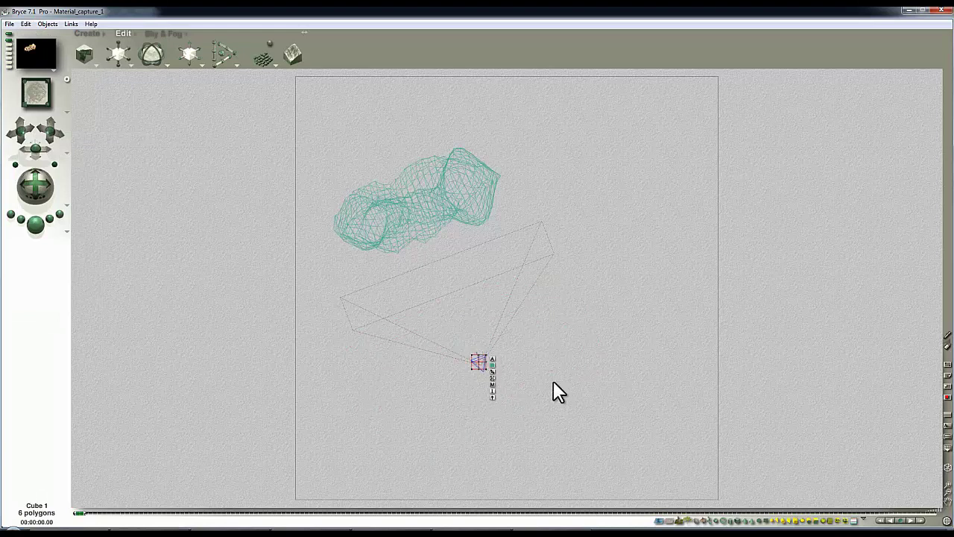
# Keep only Cube 1 selected and compare its attributes with the camera's
pyautogui.click(947, 492)
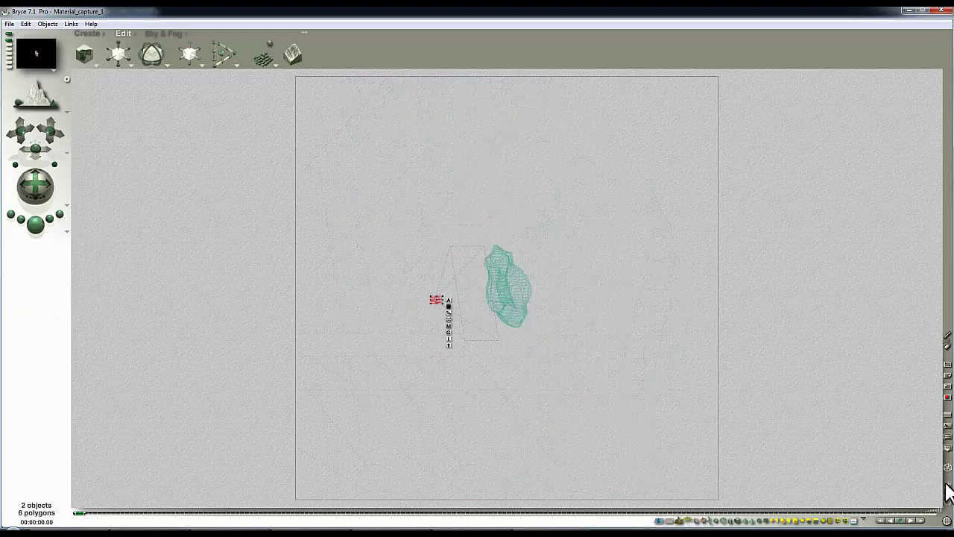
pyautogui.click(669, 235)
pyautogui.click(641, 283)
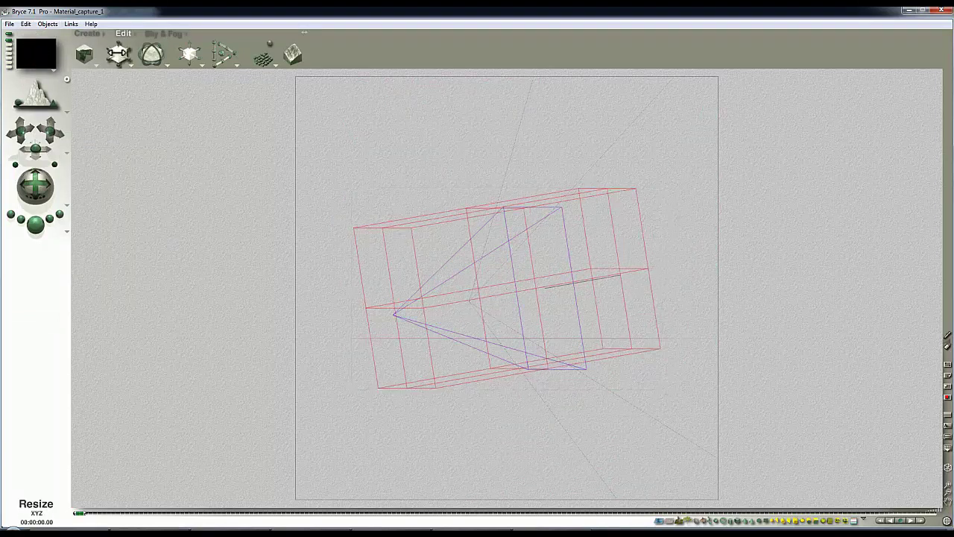
pyautogui.rightClick(474, 312)
pyautogui.click(492, 326)
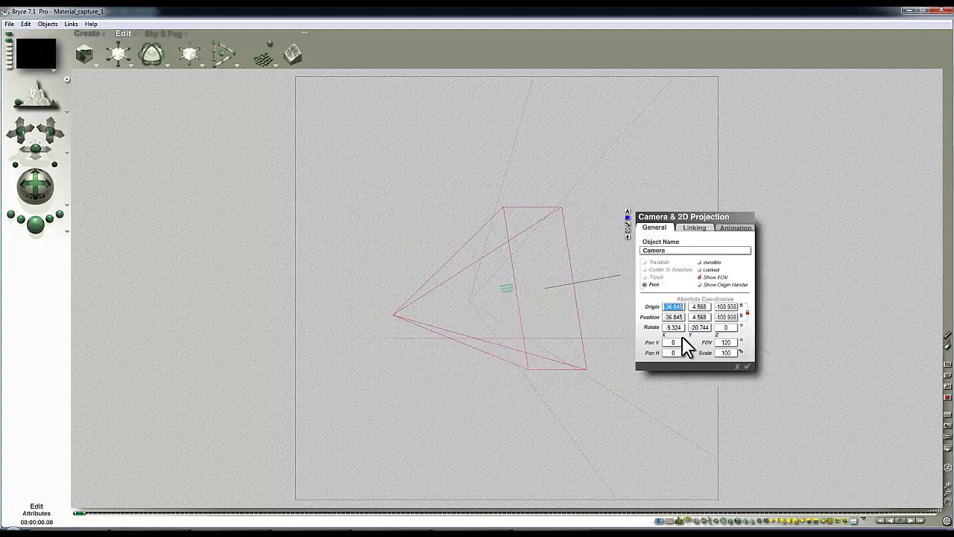
pyautogui.click(532, 281)
pyautogui.click(510, 289)
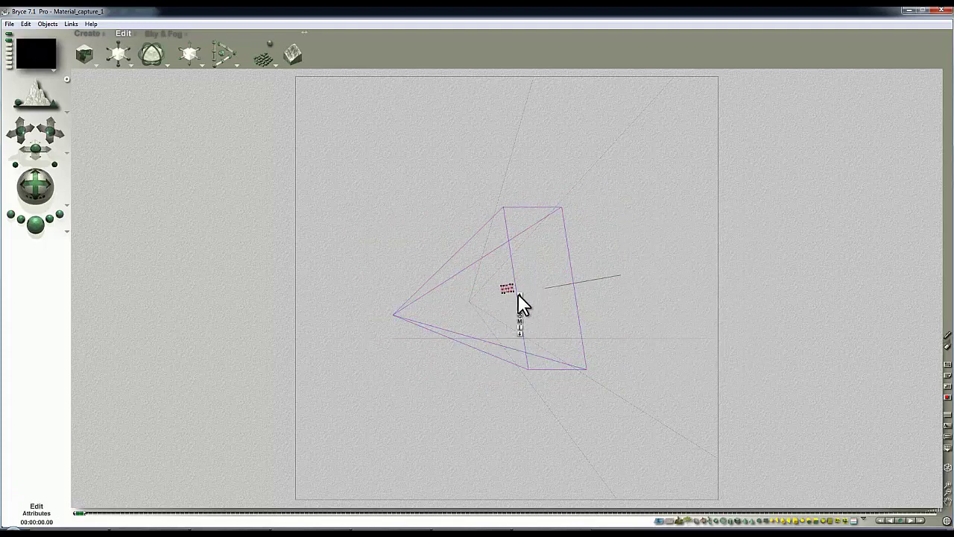
pyautogui.click(520, 295)
pyautogui.click(632, 468)
pyautogui.click(622, 216)
pyautogui.click(629, 215)
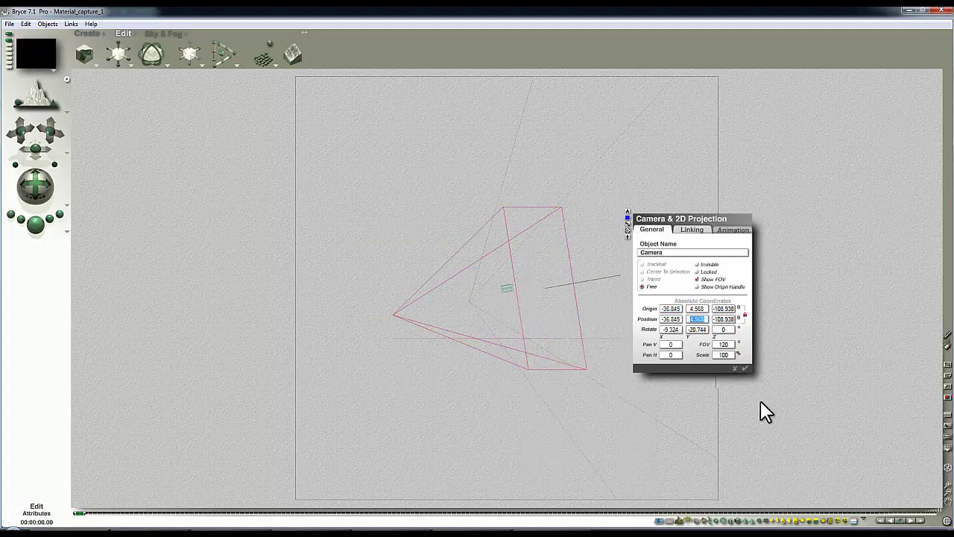
# Reselect Cube 1 from the stacked objects and reopen its Object Attributes
pyautogui.rightClick(512, 298)
pyautogui.click(514, 300)
pyautogui.click(520, 295)
pyautogui.click(634, 469)
pyautogui.click(623, 222)
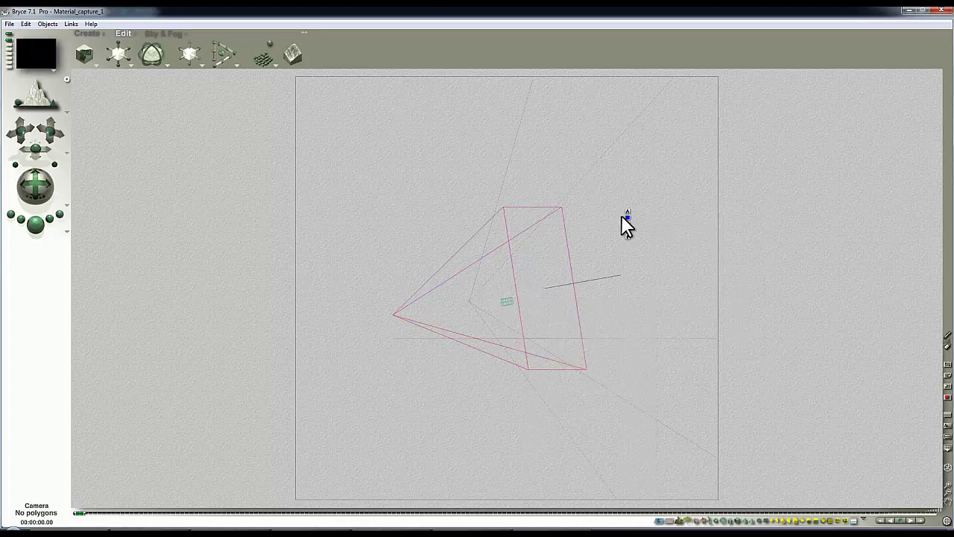
pyautogui.click(629, 216)
pyautogui.click(768, 389)
pyautogui.click(509, 304)
pyautogui.click(519, 308)
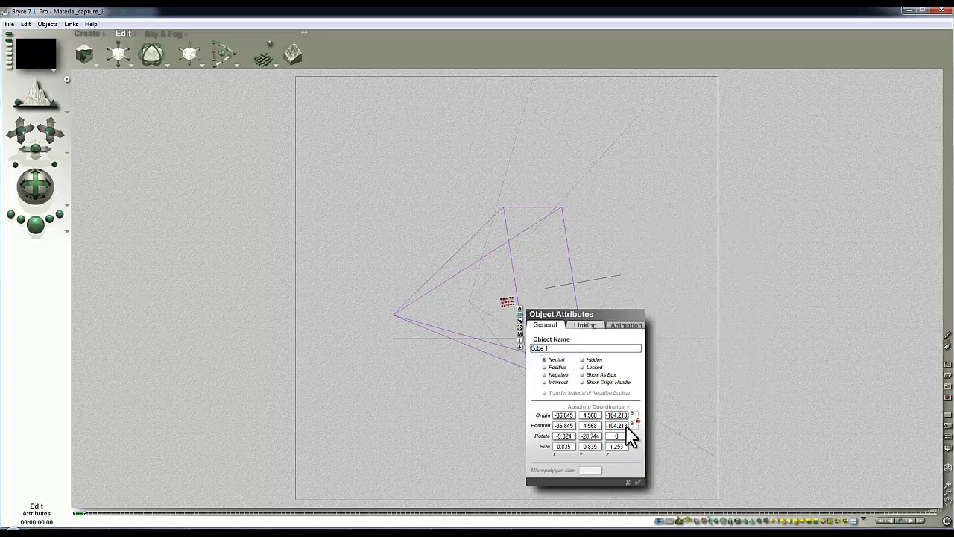
pyautogui.click(638, 482)
# Set Cube 1's Size X and Size Y to 100
pyautogui.click(482, 308)
pyautogui.doubleClick(531, 447)
pyautogui.write('100')
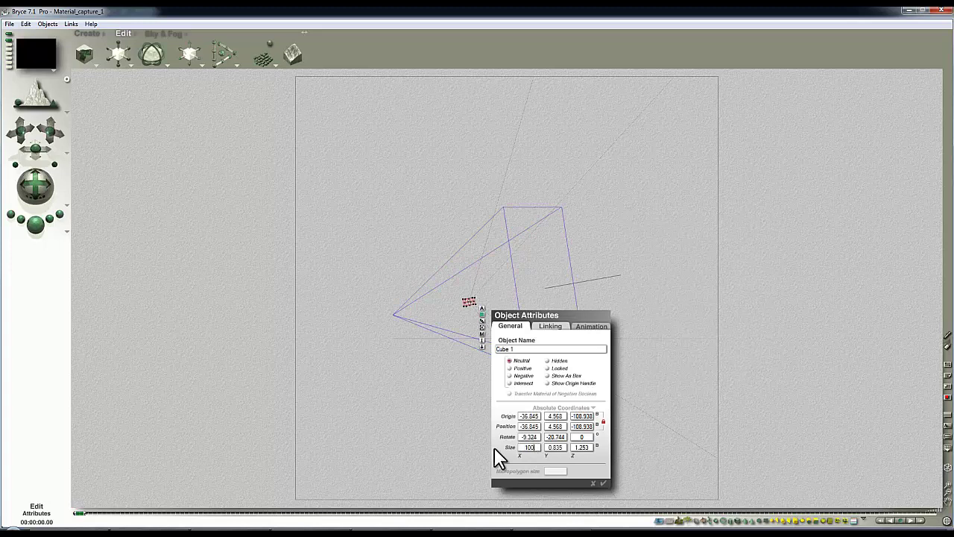
pyautogui.press('Tab')
pyautogui.write('100')
pyautogui.press('Return')
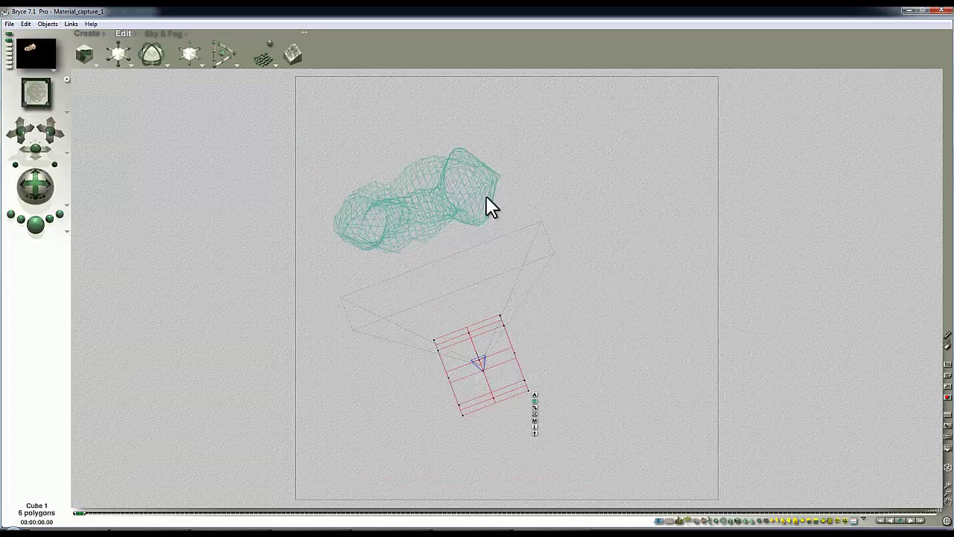
# Enlarge the cube plate with its corner handle and bring the Bryce scene back to front
pyautogui.moveTo(501, 316); pyautogui.dragTo(531, 246)
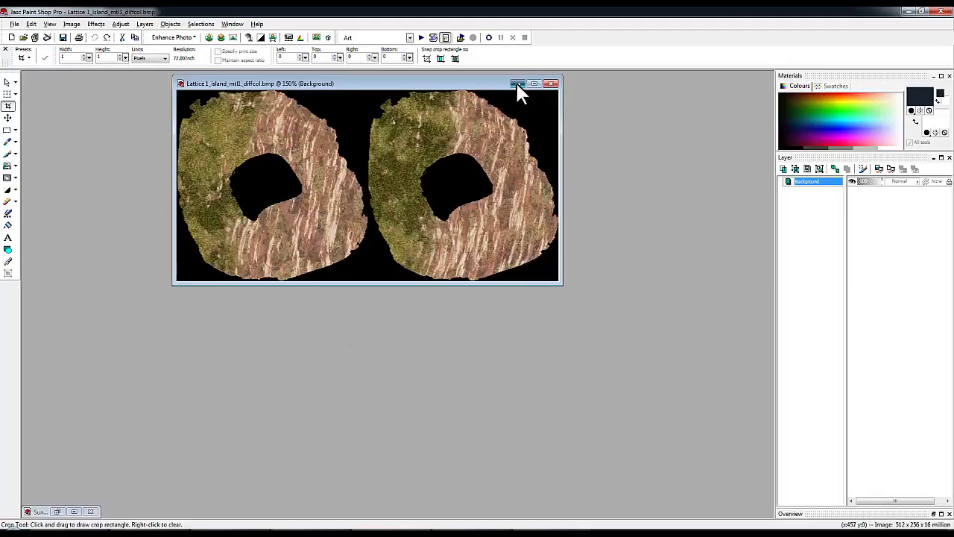
pyautogui.click(518, 83)
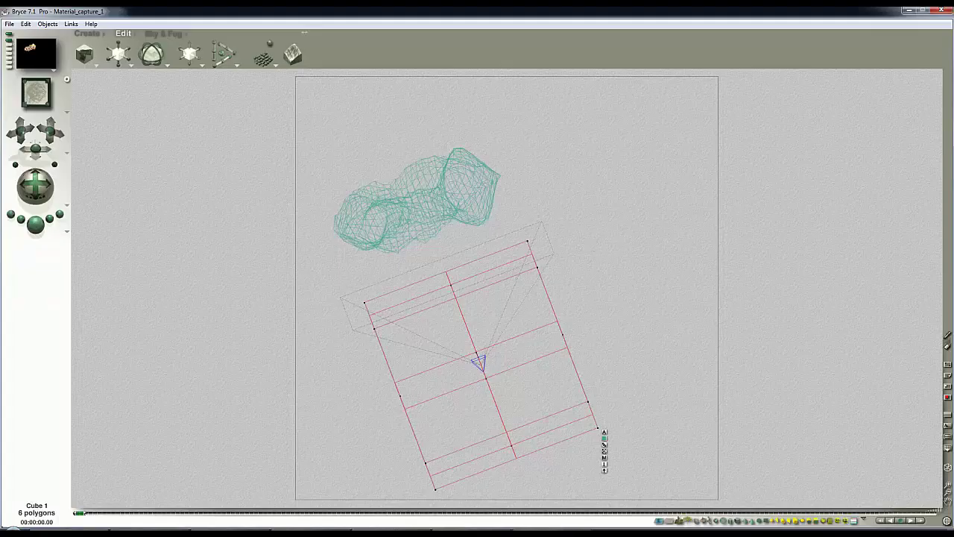
pyautogui.click(528, 386)
# Select the camera, switch to its view, and render the island from it
pyautogui.rightClick(481, 367)
pyautogui.click(492, 382)
pyautogui.click(492, 357)
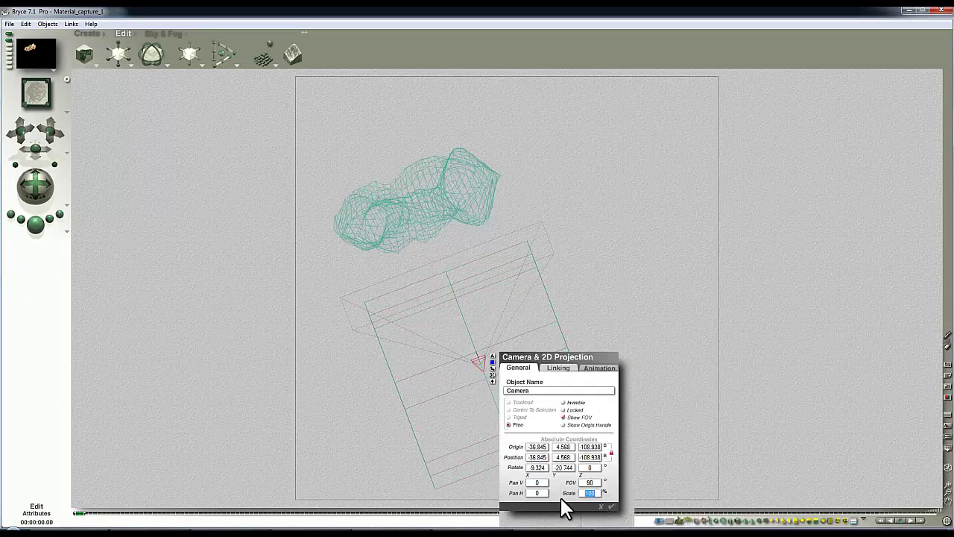
pyautogui.press('Return')
pyautogui.hotkey('ctrl', 'r')
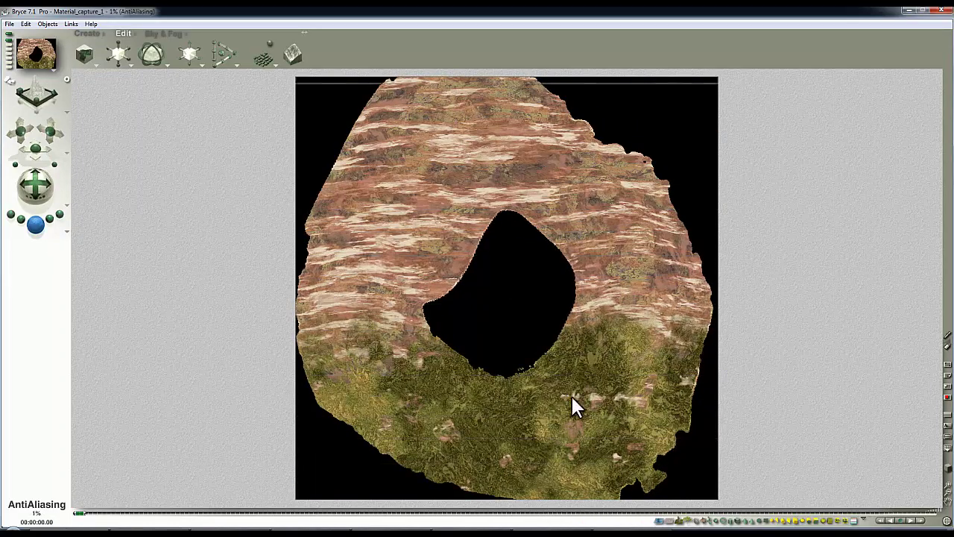
# Select Cube 1 and render the island looking straight down from Top view
pyautogui.rightClick(555, 336)
pyautogui.click(559, 338)
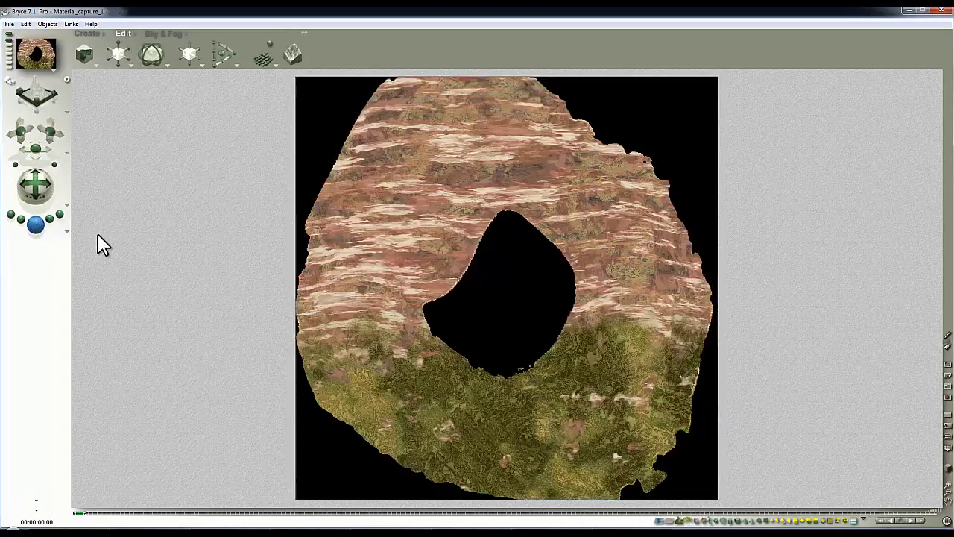
pyautogui.press('3')
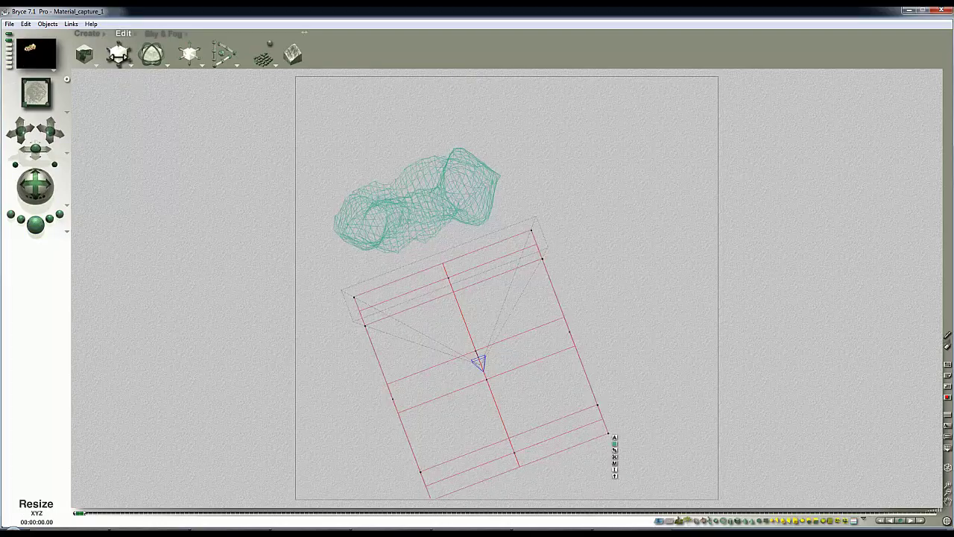
pyautogui.click(36, 222)
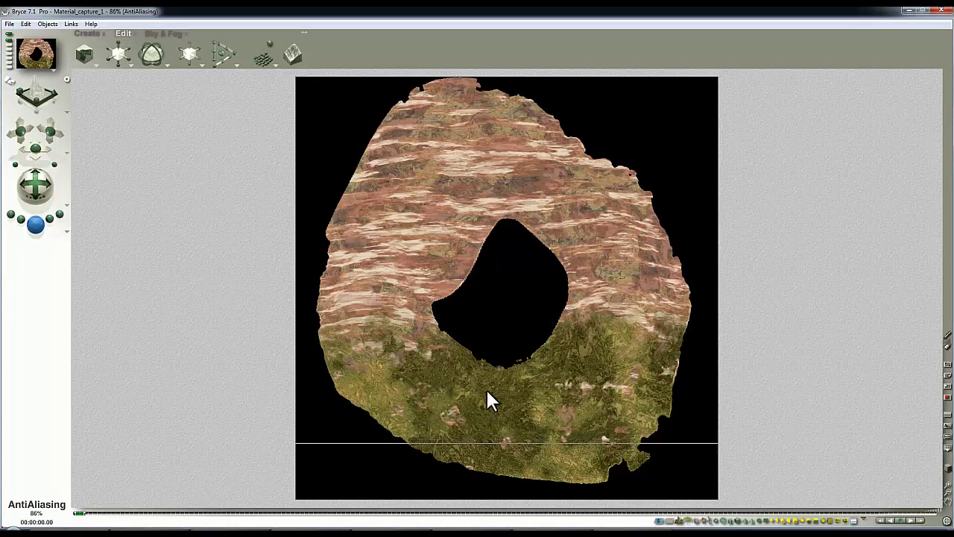
pyautogui.click(10, 24)
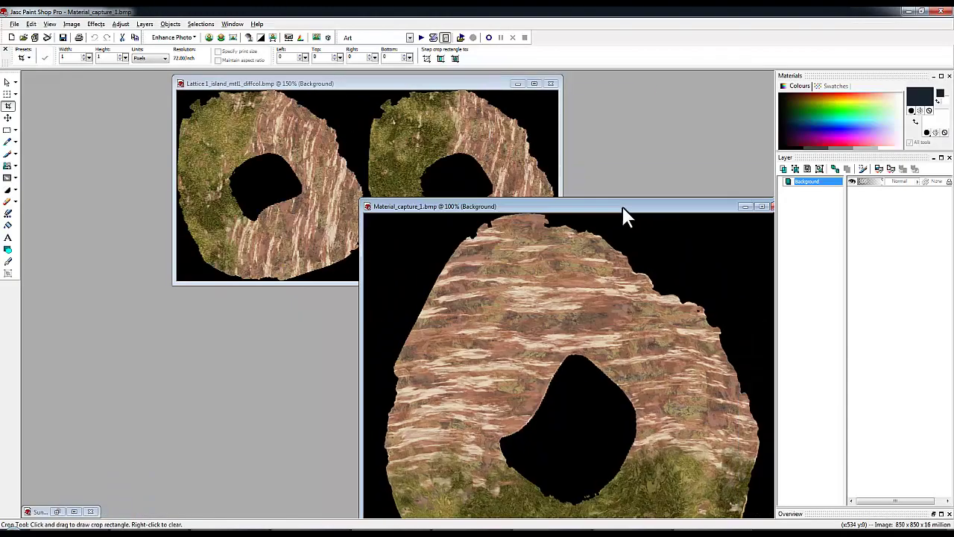
# Rotate Material_capture_1 a quarter turn and flip it to match the colour map
pyautogui.moveTo(623, 209); pyautogui.dragTo(478, 90)
pyautogui.click(72, 24)
pyautogui.click(477, 95)
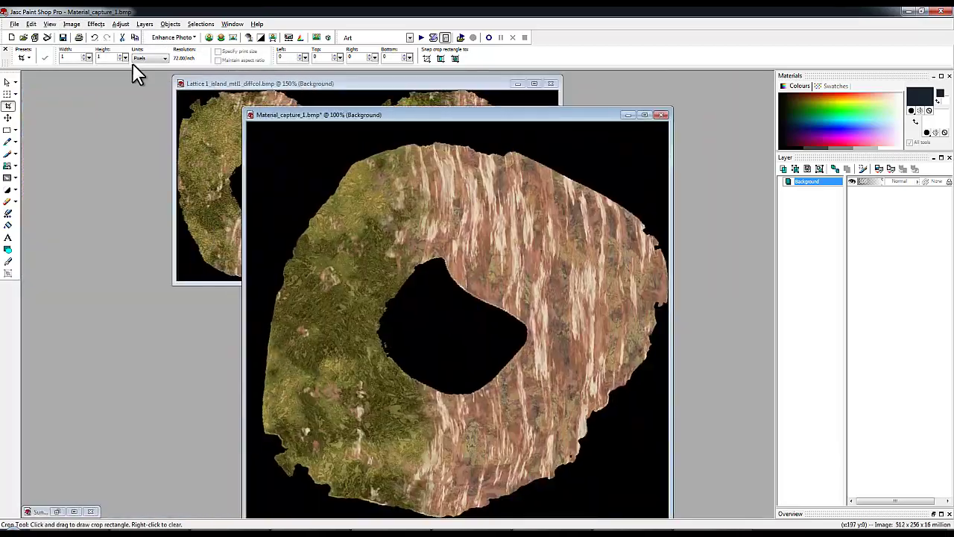
pyautogui.click(71, 24)
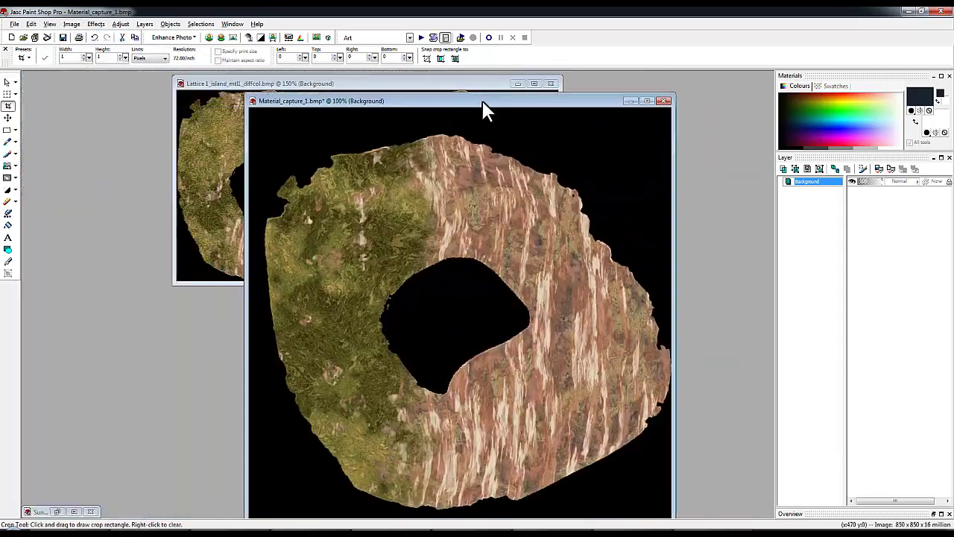
# Paste the render as a new layer on the Lattice map at 48 opacity
pyautogui.click(390, 85)
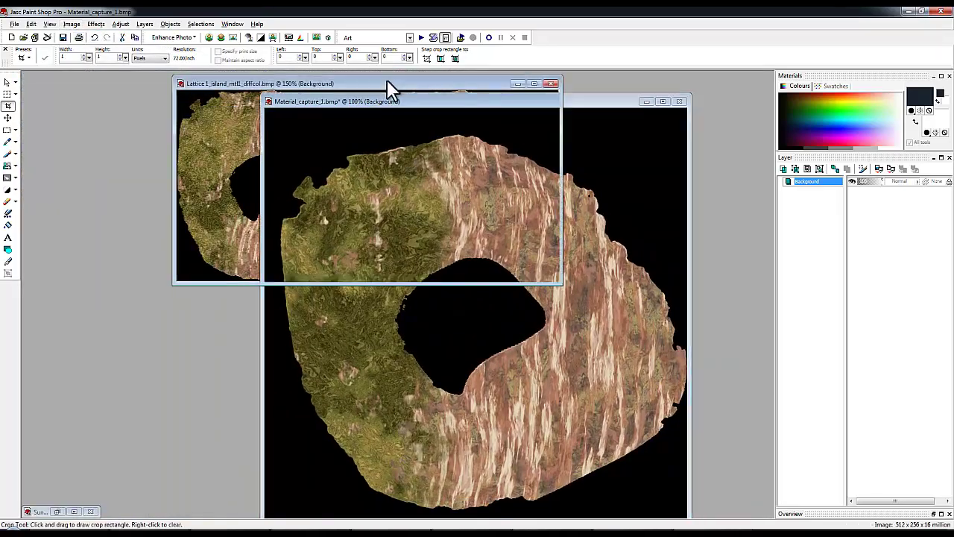
pyautogui.hotkey('ctrl', 'l')
pyautogui.click(542, 87)
pyautogui.click(8, 94)
pyautogui.click(867, 181)
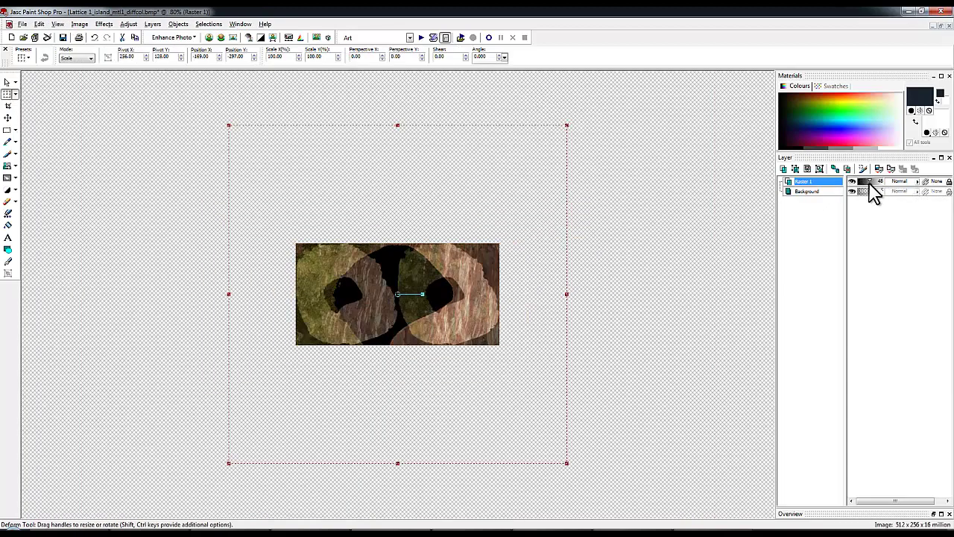
# Shrink Raster 1, rotate it about 8° and fit its edges over the right-hand island, then apply
pyautogui.moveTo(228, 462); pyautogui.dragTo(440, 345)
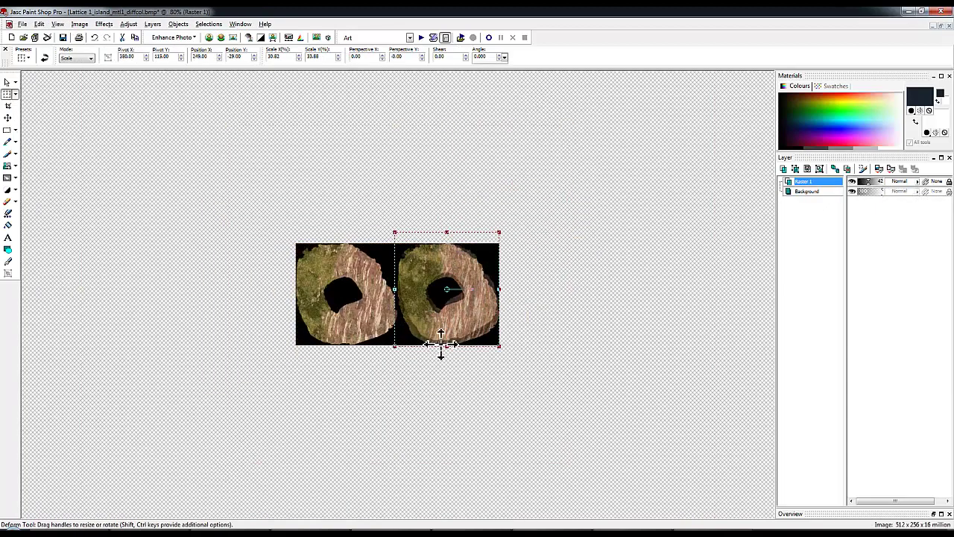
pyautogui.scroll(5, 539, 321)
pyautogui.moveTo(581, 280); pyautogui.dragTo(573, 346)
pyautogui.moveTo(707, 328); pyautogui.dragTo(714, 328)
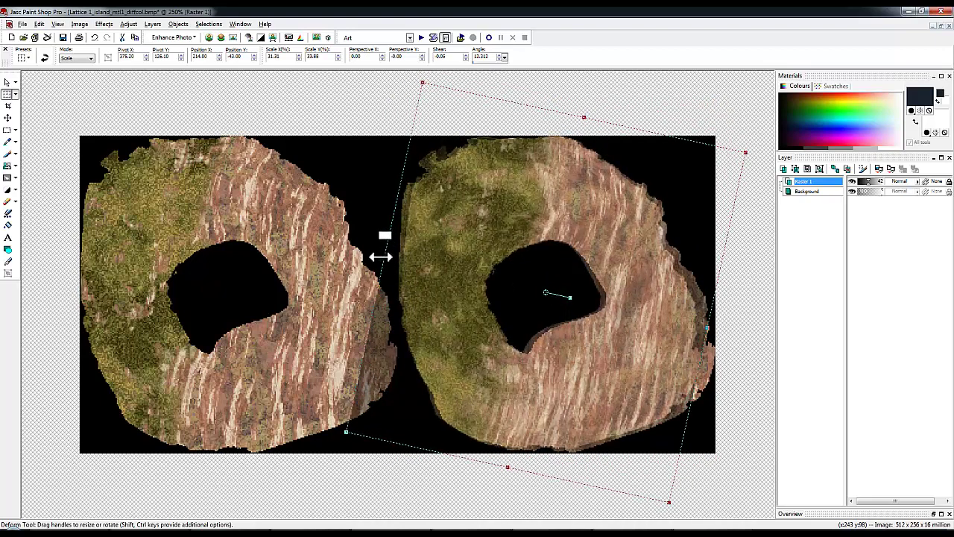
pyautogui.moveTo(577, 301); pyautogui.dragTo(575, 277)
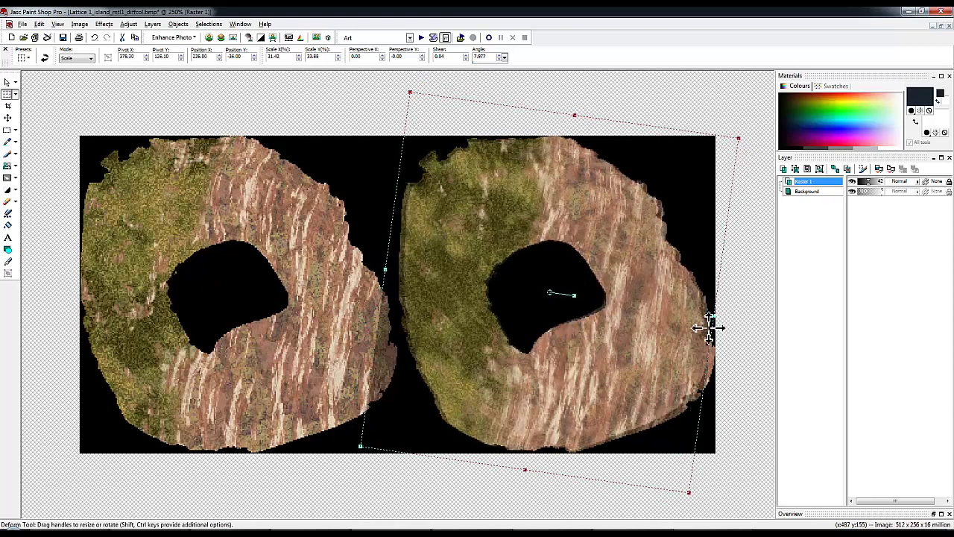
pyautogui.moveTo(713, 323); pyautogui.dragTo(718, 318)
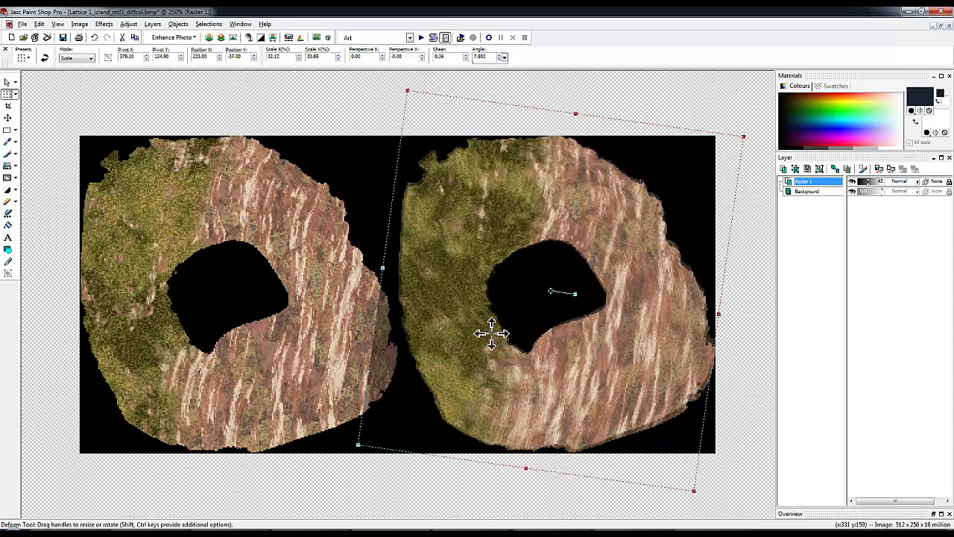
pyautogui.moveTo(382, 268); pyautogui.dragTo(379, 267)
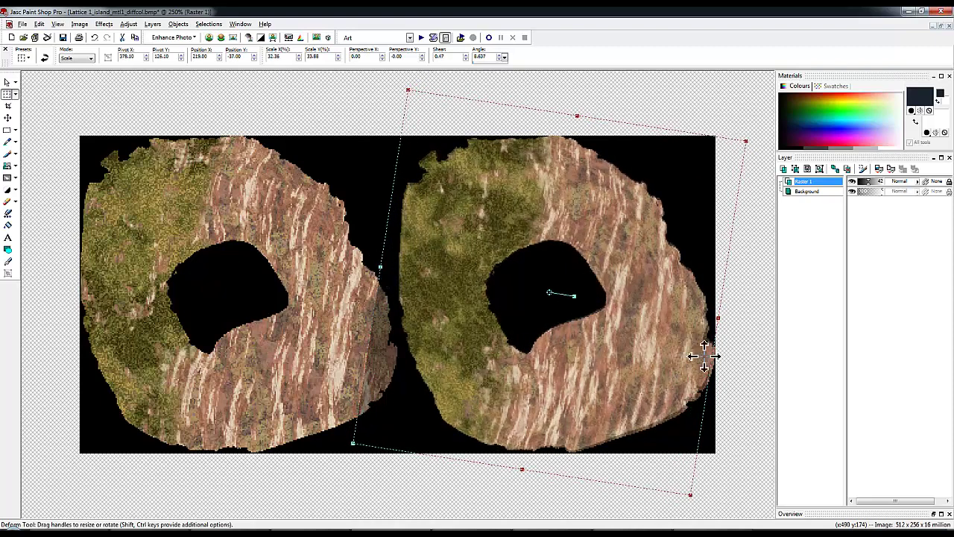
pyautogui.moveTo(717, 318); pyautogui.dragTo(719, 319)
pyautogui.moveTo(521, 468); pyautogui.dragTo(522, 470)
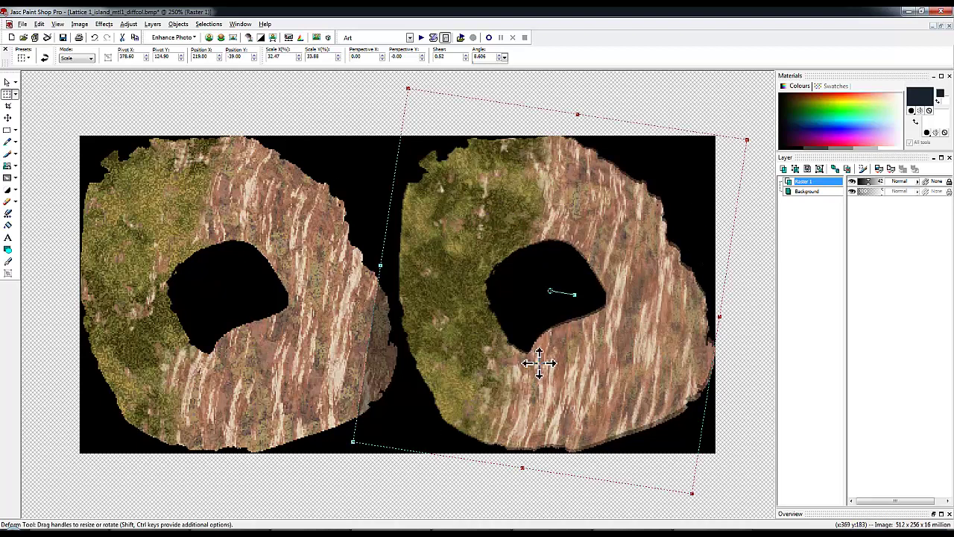
pyautogui.click(65, 485)
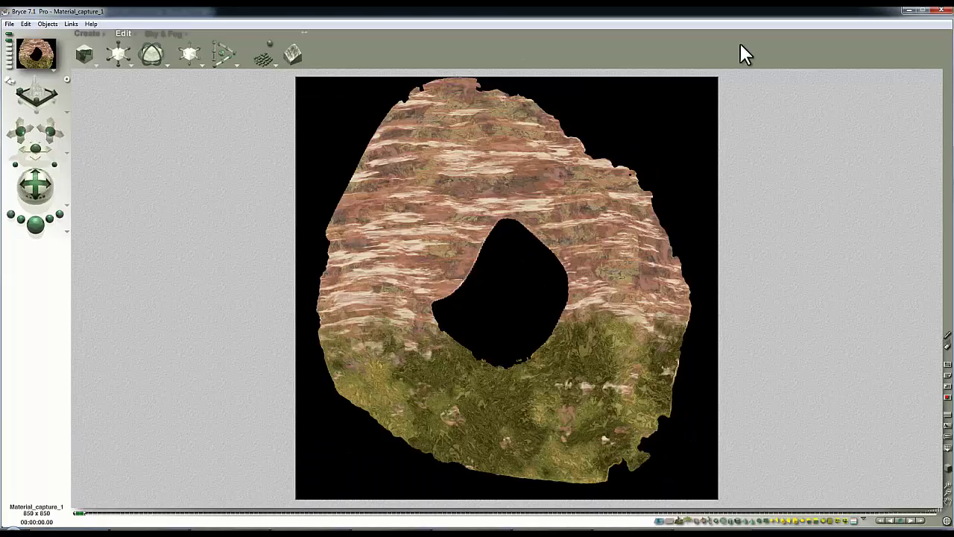
# Resize the Lattice colour map from 512x256 to 1700x850 pixels with aspect ratio locked
pyautogui.hotkey('alt', 'Tab')
pyautogui.click(79, 24)
pyautogui.click(96, 139)
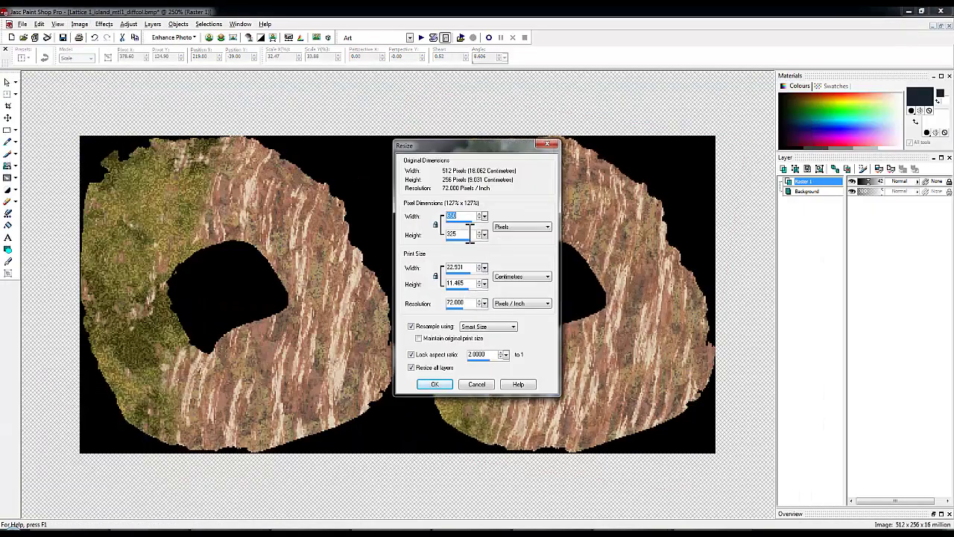
pyautogui.click(440, 389)
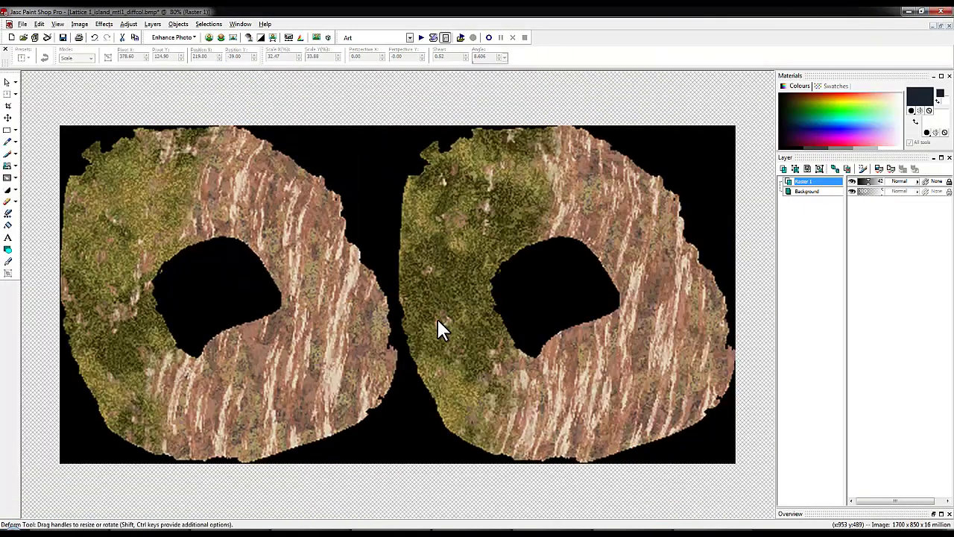
pyautogui.hotkey('alt', 'c')
pyautogui.press('Right')
pyautogui.press('Escape')
pyautogui.press('Escape')
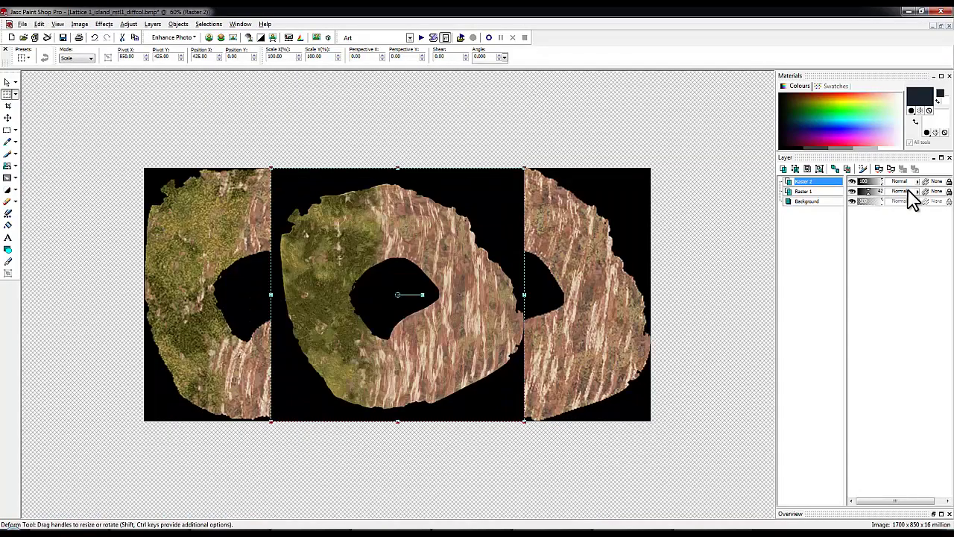
# Delete the extra layer, lower the top layer's opacity and select Raster 2
pyautogui.rightClick(850, 187)
pyautogui.click(837, 273)
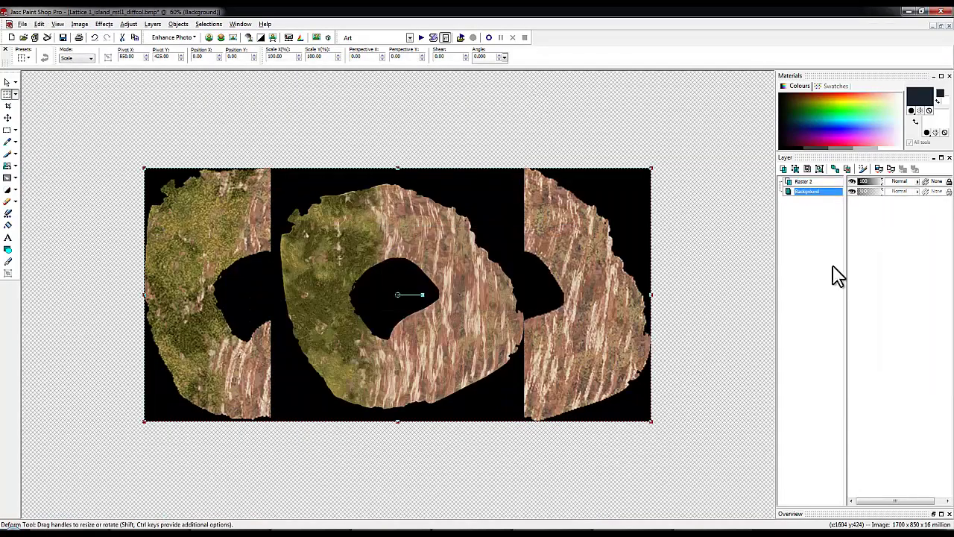
pyautogui.moveTo(888, 181)
pyautogui.mouseDown()
pyautogui.moveTo(870, 190)
pyautogui.moveTo(886, 183)
pyautogui.mouseUp()
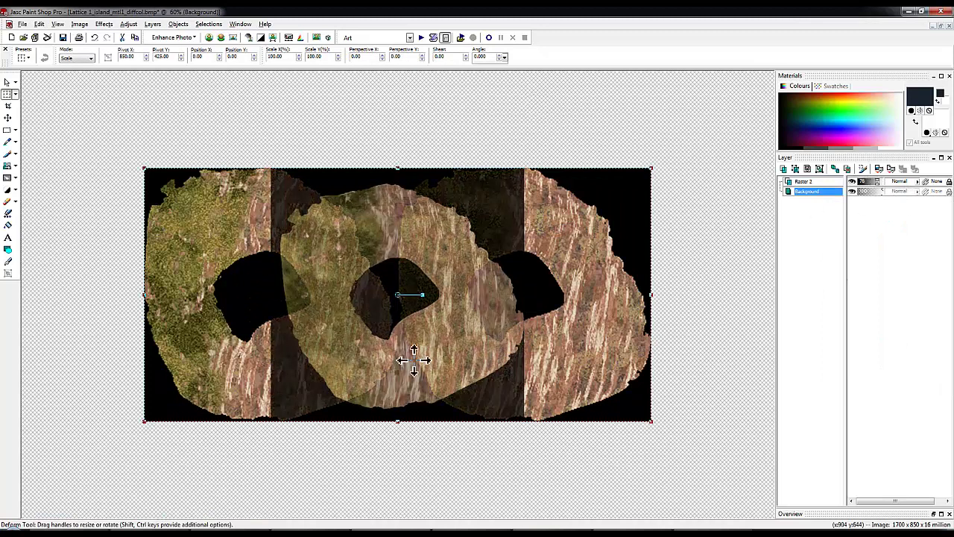
pyautogui.click(804, 182)
# Move Raster 2 over the right island, enlarge it, halve its opacity and rotate it about 8.7°
pyautogui.moveTo(454, 331); pyautogui.dragTo(549, 351)
pyautogui.moveTo(388, 164); pyautogui.dragTo(371, 157)
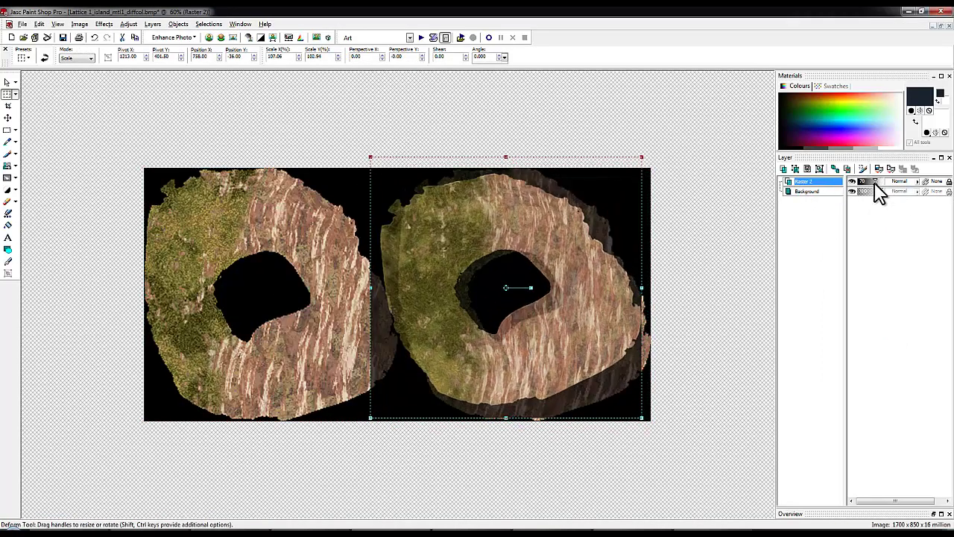
pyautogui.moveTo(875, 188); pyautogui.dragTo(869, 186)
pyautogui.moveTo(514, 157); pyautogui.dragTo(514, 149)
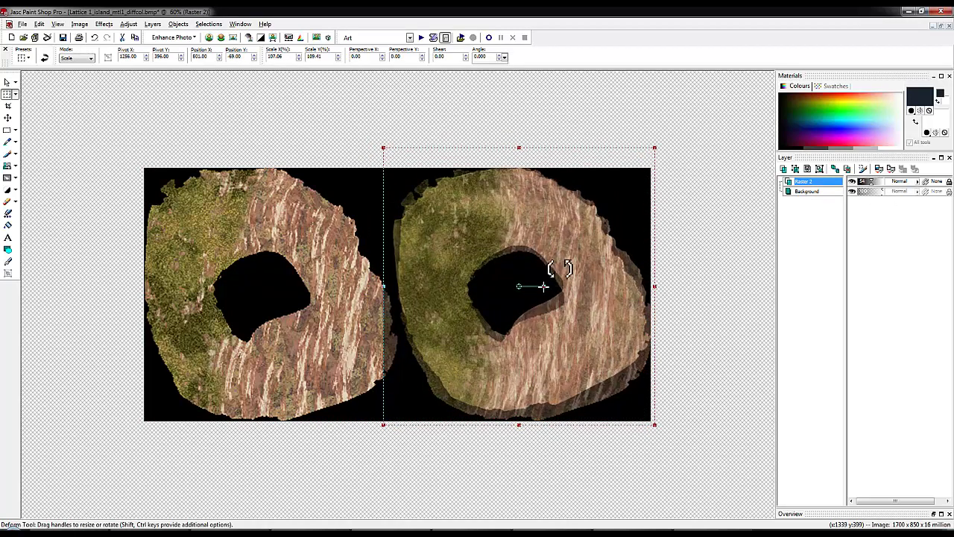
pyautogui.moveTo(550, 273); pyautogui.dragTo(423, 298)
pyautogui.moveTo(540, 295); pyautogui.dragTo(564, 274)
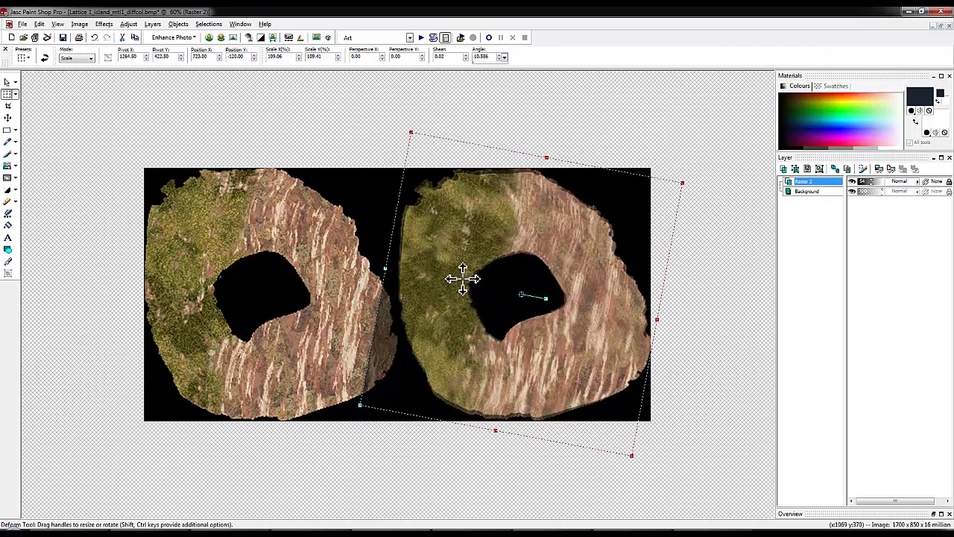
pyautogui.moveTo(495, 426); pyautogui.dragTo(488, 435)
pyautogui.moveTo(553, 298); pyautogui.dragTo(526, 309)
# Fine-tune Raster 2's scale, width and rotation to match the first island, then choose Save As
pyautogui.moveTo(634, 454); pyautogui.dragTo(637, 454)
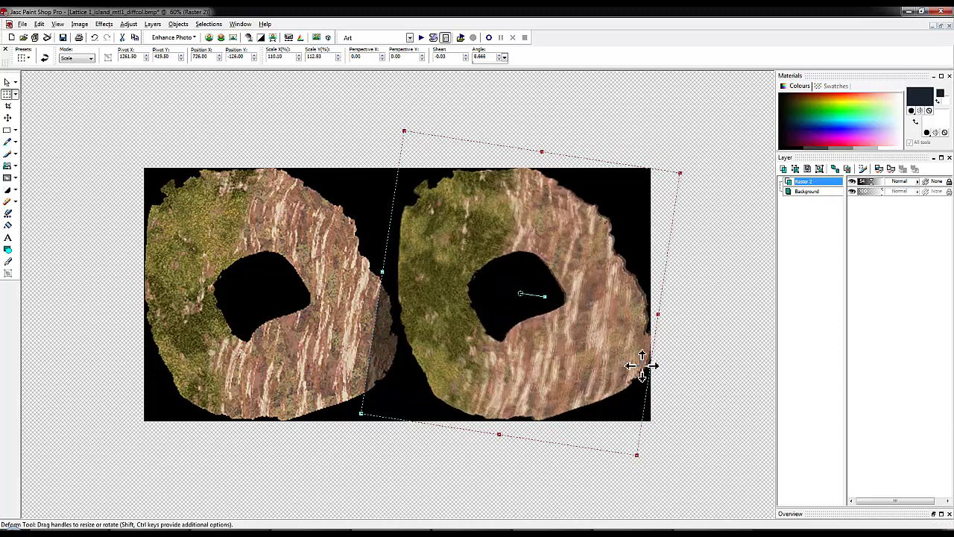
pyautogui.moveTo(658, 313); pyautogui.dragTo(656, 313)
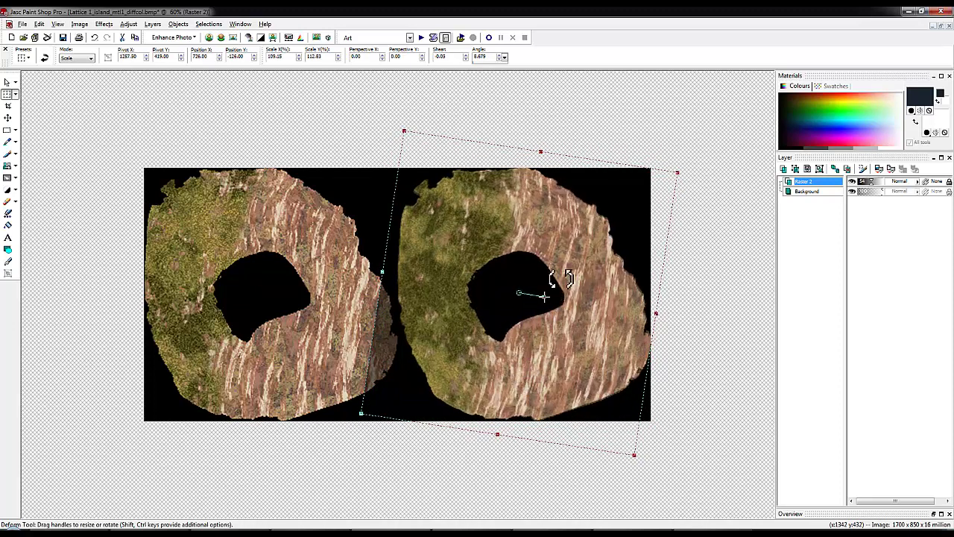
pyautogui.moveTo(544, 296)
pyautogui.mouseDown()
pyautogui.moveTo(531, 307)
pyautogui.moveTo(543, 299)
pyautogui.mouseUp()
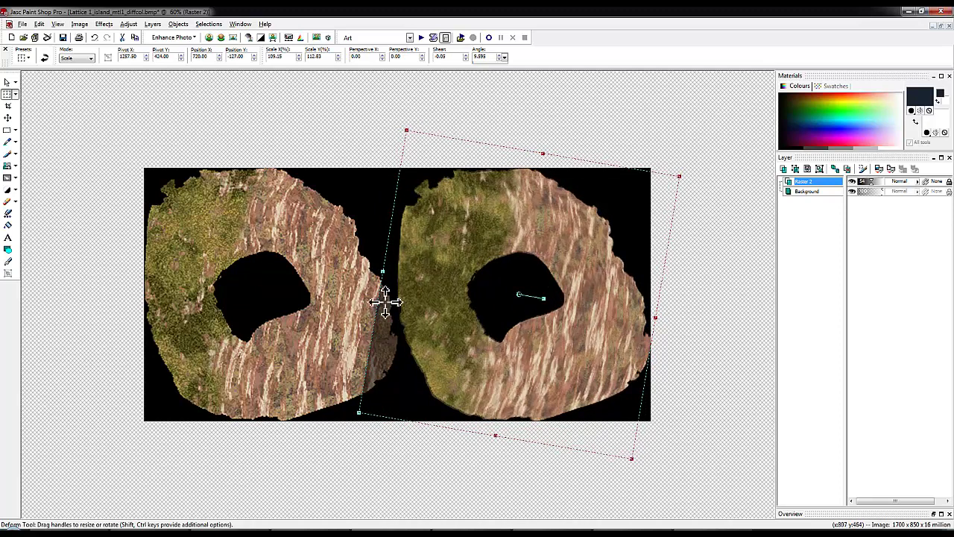
pyautogui.moveTo(381, 270); pyautogui.dragTo(383, 273)
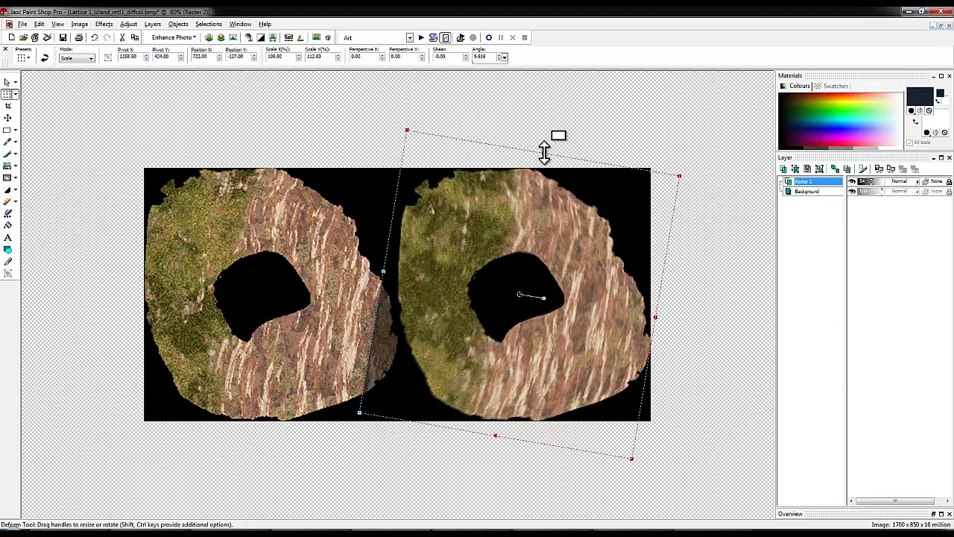
pyautogui.moveTo(544, 152); pyautogui.dragTo(544, 153)
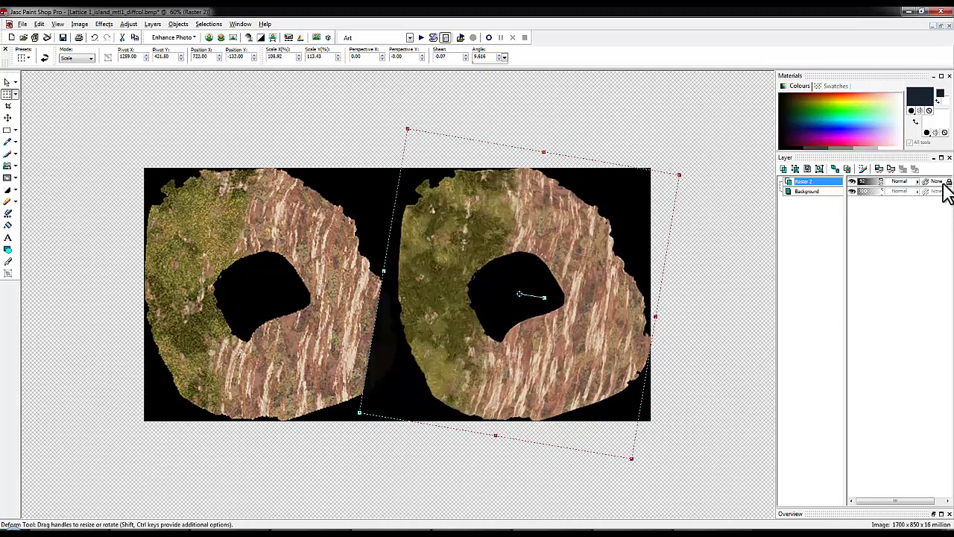
pyautogui.click(22, 24)
pyautogui.click(33, 99)
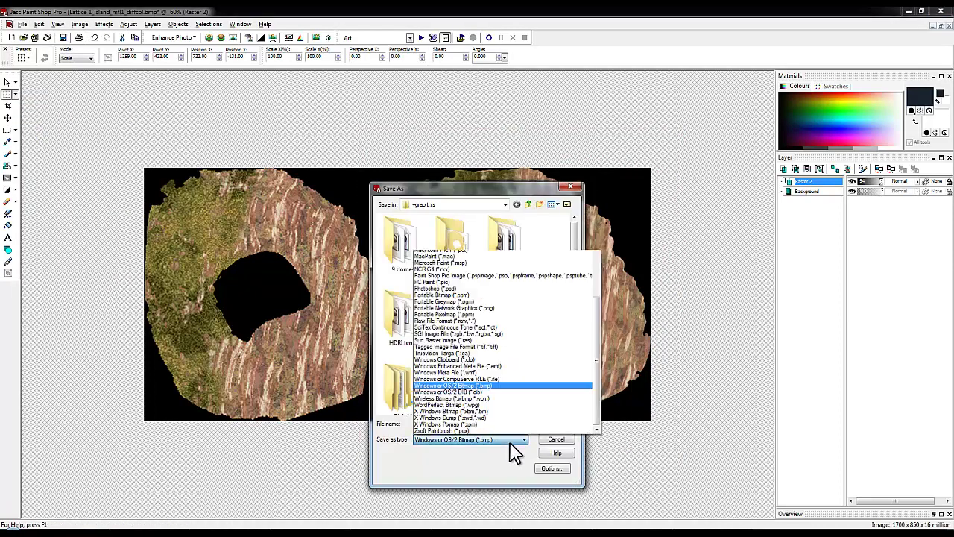
# Save the layered image as a .pspimage, then try cropping to the right-half island and undo it
pyautogui.click(462, 275)
pyautogui.press('Return')
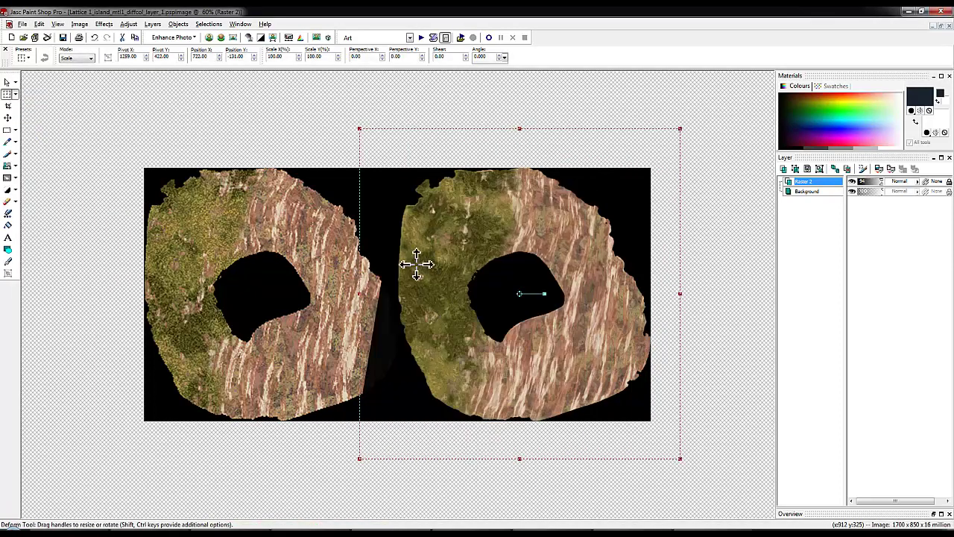
pyautogui.press('r')
pyautogui.moveTo(387, 149); pyautogui.dragTo(682, 462)
pyautogui.moveTo(391, 297); pyautogui.dragTo(401, 297)
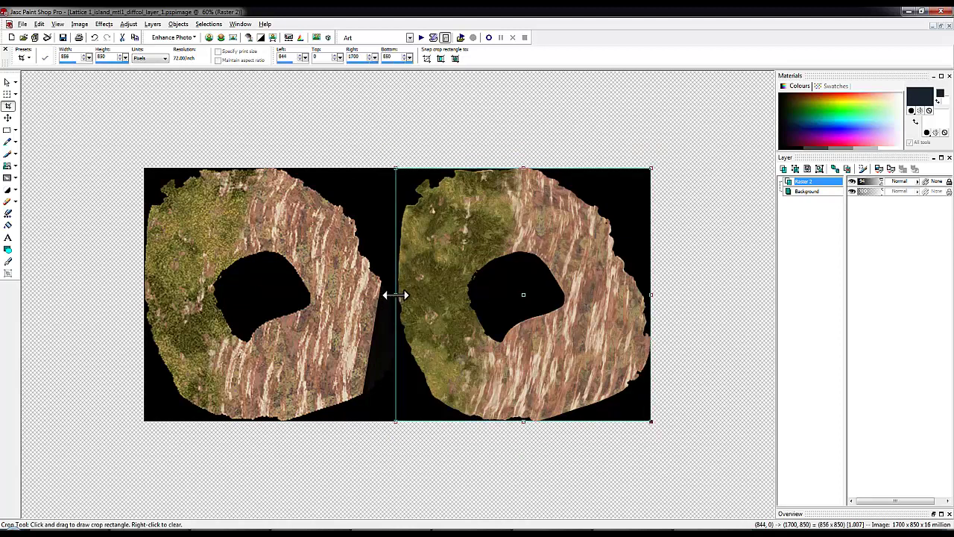
pyautogui.doubleClick(469, 325)
pyautogui.hotkey('ctrl', 'z')
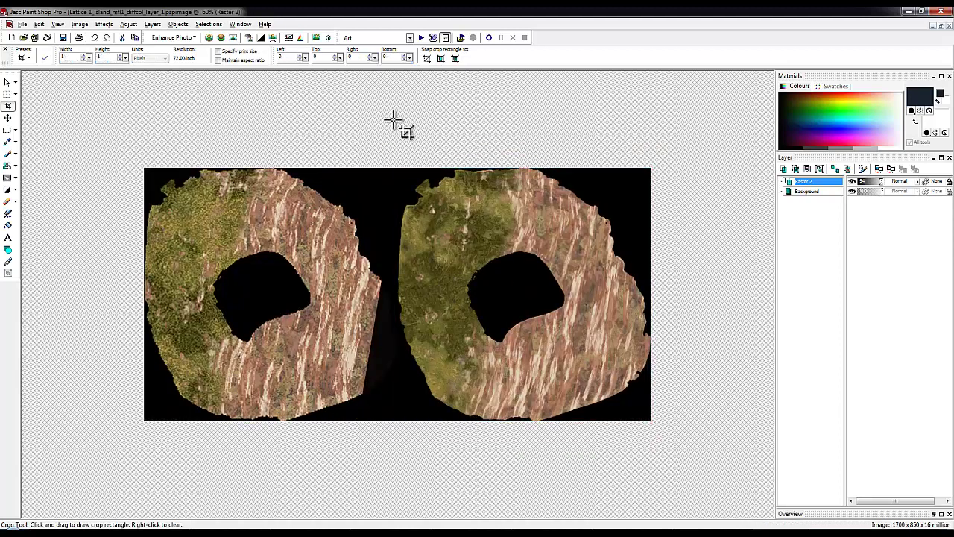
# Add the right-half island as a new layer at 38 opacity and line it up with the islands
pyautogui.click(153, 23)
pyautogui.hotkey('ctrl', 'l')
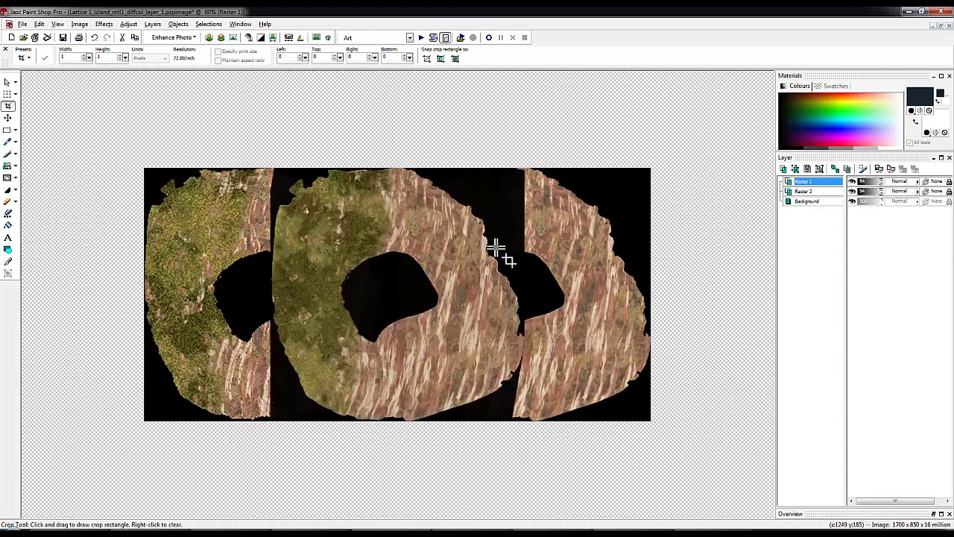
pyautogui.moveTo(366, 296); pyautogui.dragTo(261, 298)
pyautogui.moveTo(884, 181); pyautogui.dragTo(866, 181)
pyautogui.moveTo(302, 356); pyautogui.dragTo(277, 364)
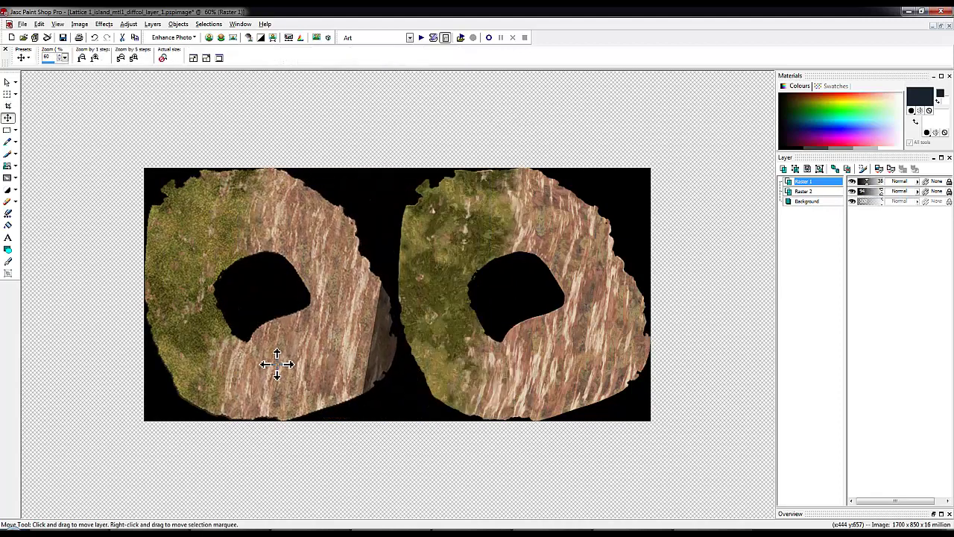
# Save a JPEG copy named Lattice 1_island_mtl1_difcol_layer_1.jpg
pyautogui.click(22, 24)
pyautogui.click(59, 117)
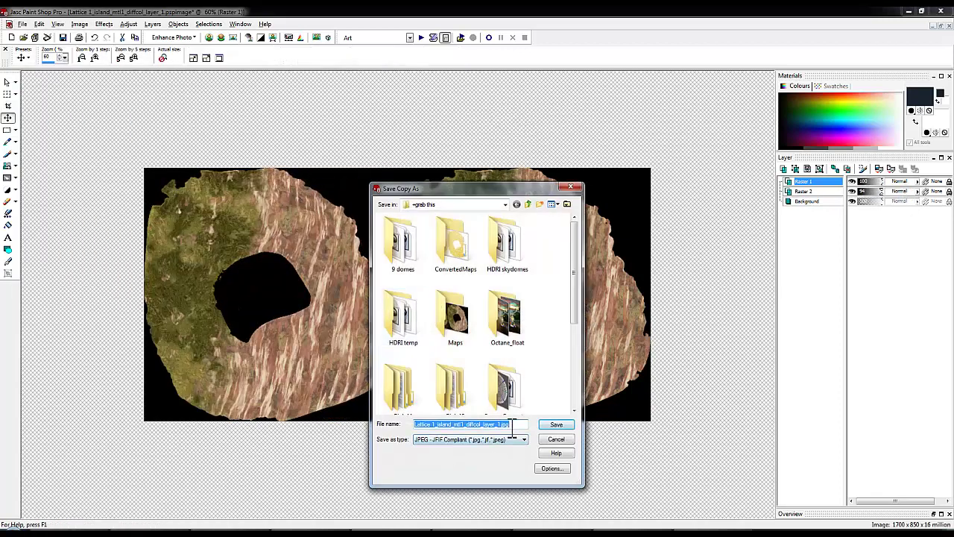
pyautogui.click(553, 468)
pyautogui.click(422, 394)
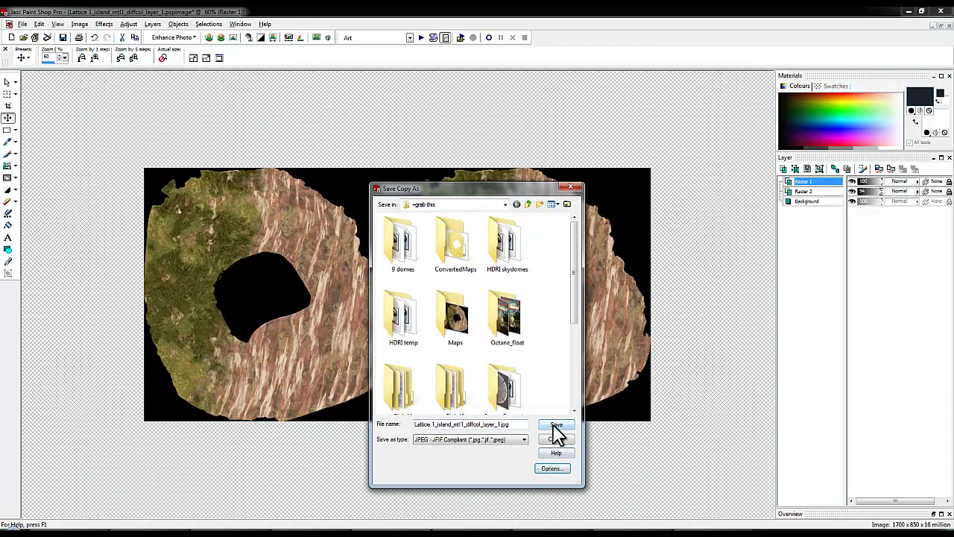
pyautogui.click(557, 427)
pyautogui.click(527, 299)
pyautogui.hotkey('alt', 'Tab')
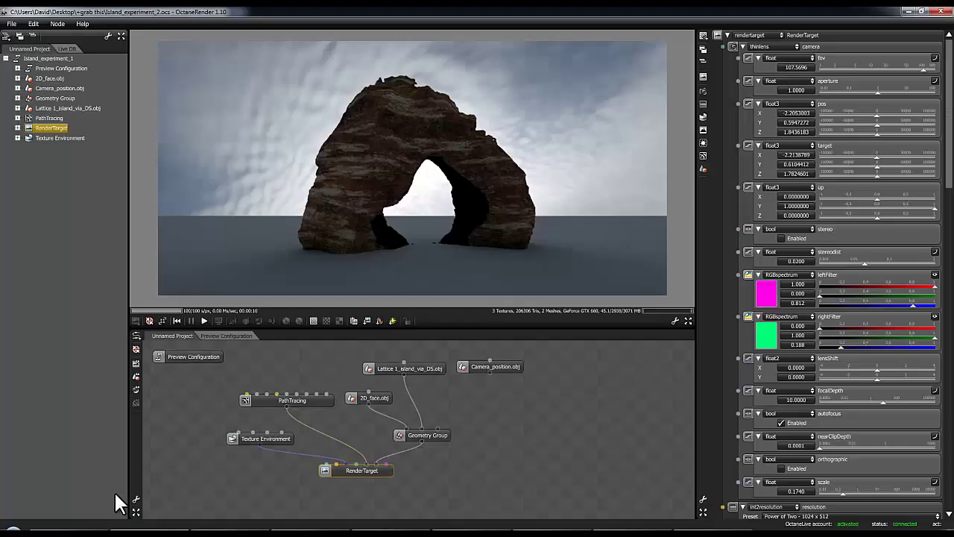
# Add the island's Basic_Altitude material to the node graph above the island mesh
pyautogui.moveTo(427, 369); pyautogui.dragTo(501, 402)
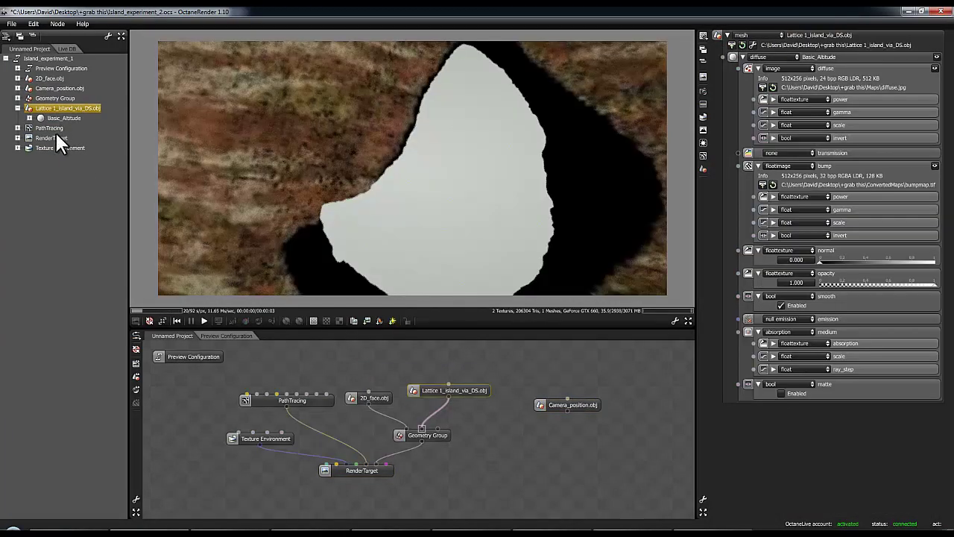
pyautogui.click(56, 117)
pyautogui.rightClick(58, 118)
pyautogui.click(95, 188)
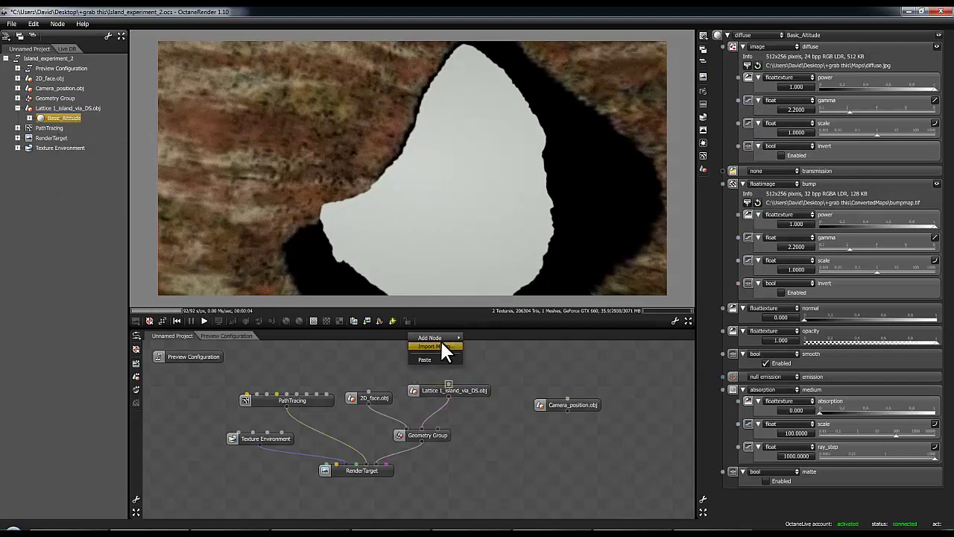
pyautogui.moveTo(440, 339); pyautogui.dragTo(463, 372)
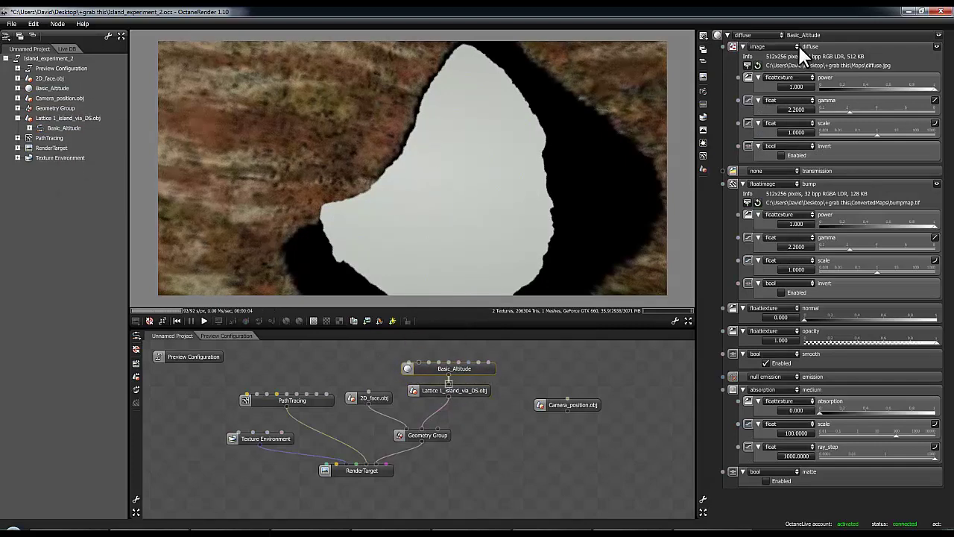
# Load Lattice 1_island_mtl1_difcol_layer_1.jpg as the diffuse texture and view the full camera render
pyautogui.click(937, 47)
pyautogui.click(747, 130)
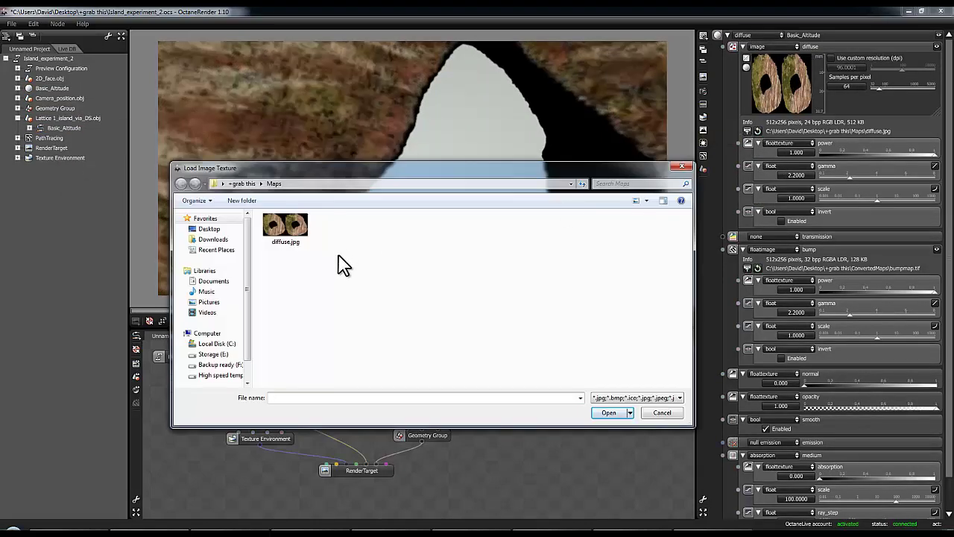
pyautogui.press('BackSpace')
pyautogui.click(603, 320)
pyautogui.click(610, 412)
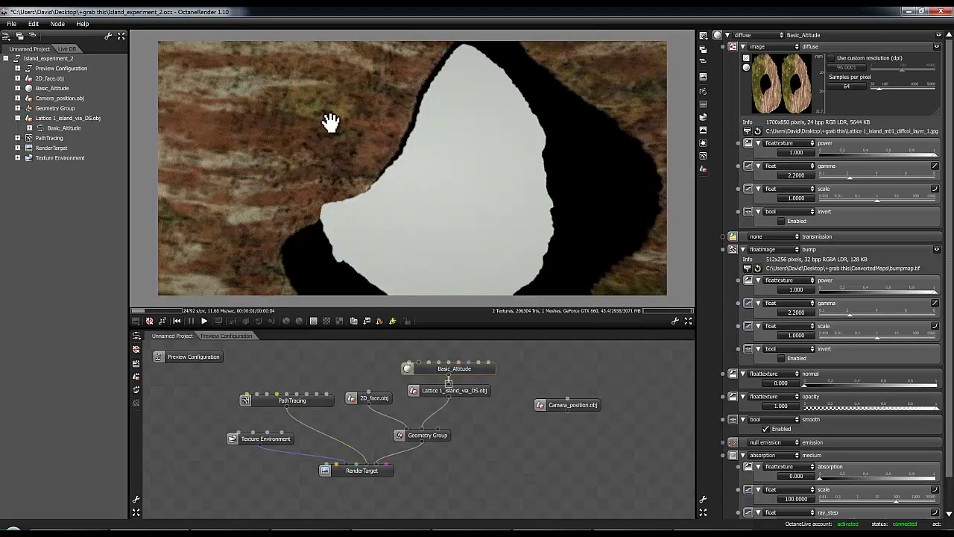
pyautogui.click(380, 475)
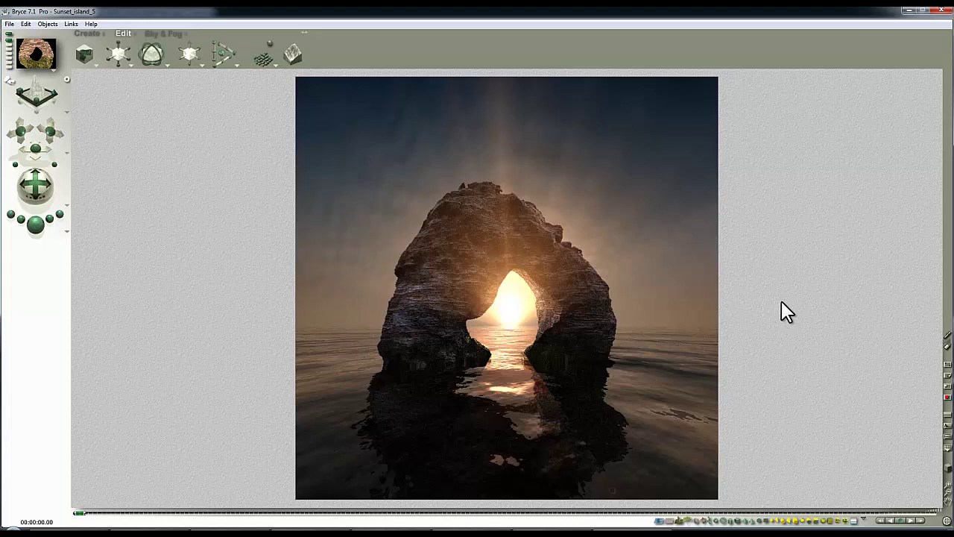
# Select Lattice 1_island in wireframe view and set its export to Wavefront OBJ named Lattice 1_island_maps.obj
pyautogui.click(653, 302)
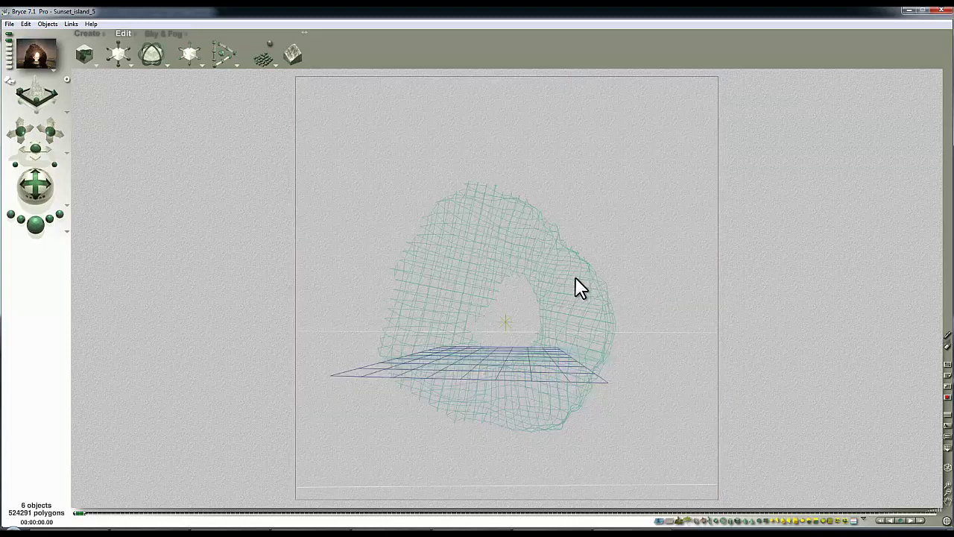
pyautogui.rightClick(579, 289)
pyautogui.click(602, 304)
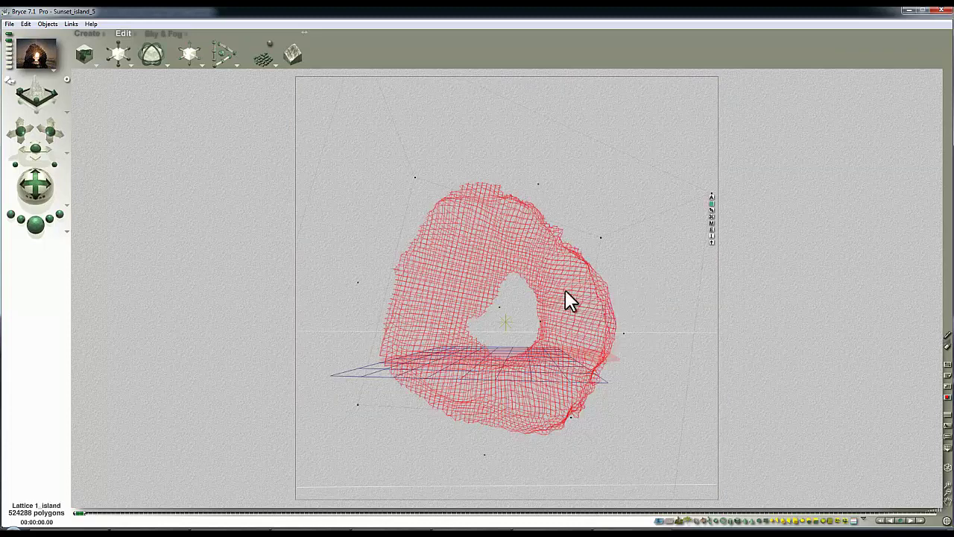
pyautogui.click(10, 23)
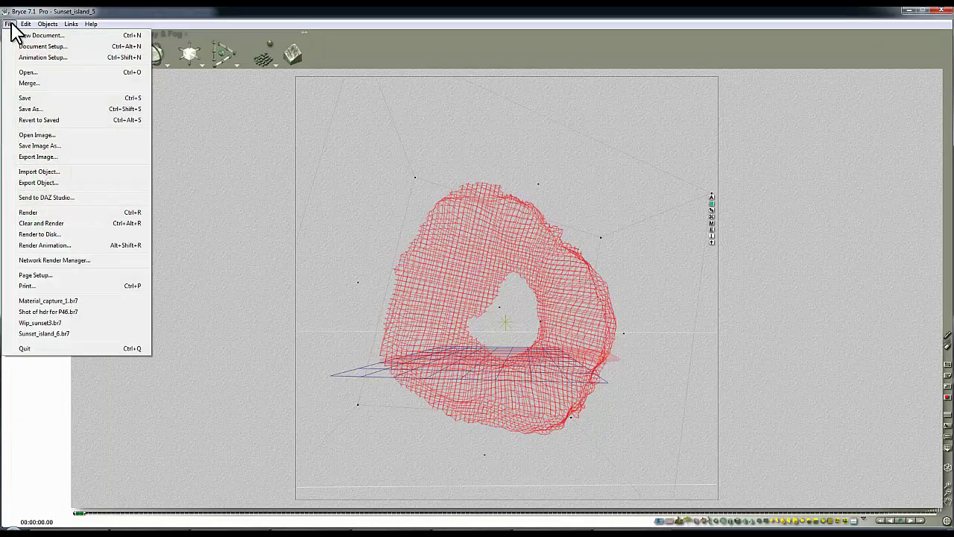
pyautogui.click(45, 183)
pyautogui.click(453, 316)
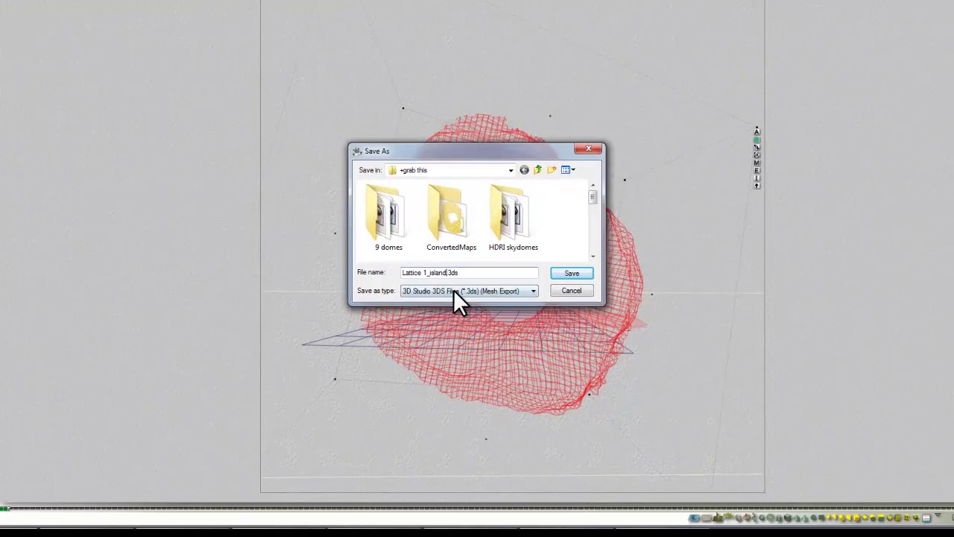
pyautogui.press('Delete')
pyautogui.write('_maps.')
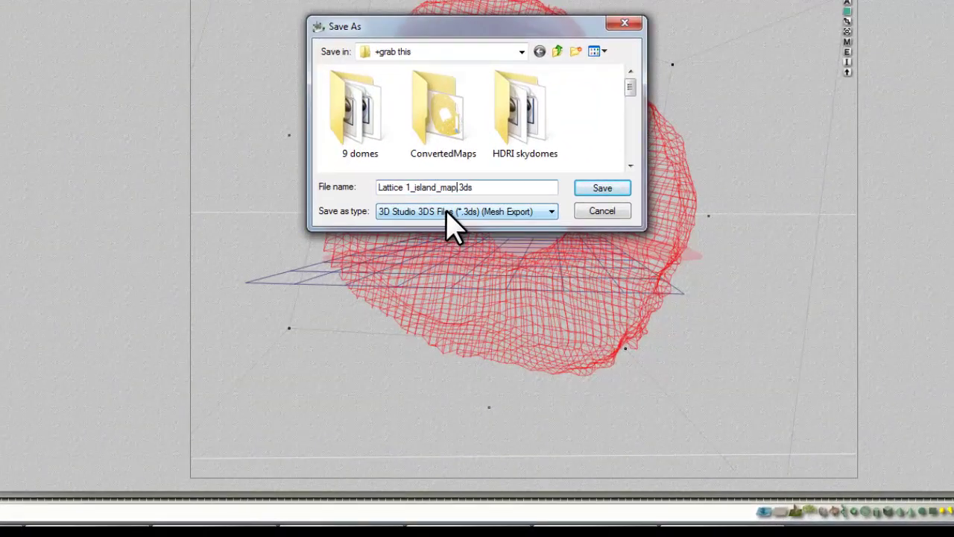
pyautogui.click(533, 212)
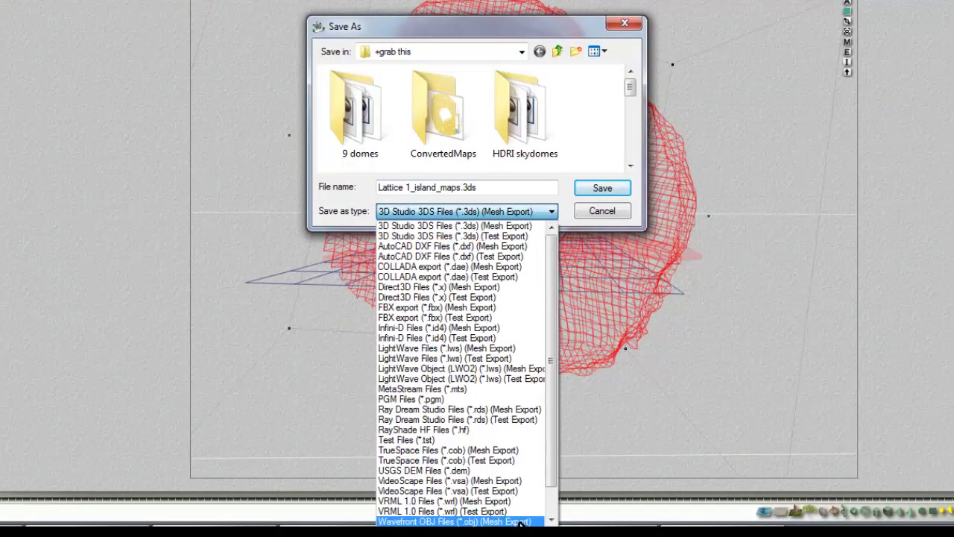
pyautogui.click(507, 513)
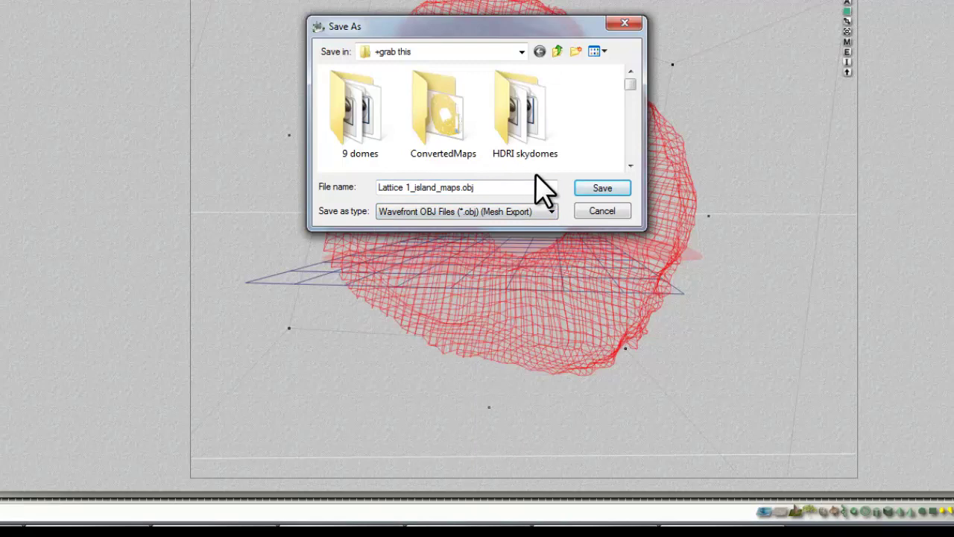
# Save the OBJ export with lower grid triangulation and 2048 x 2048 image maps
pyautogui.click(586, 188)
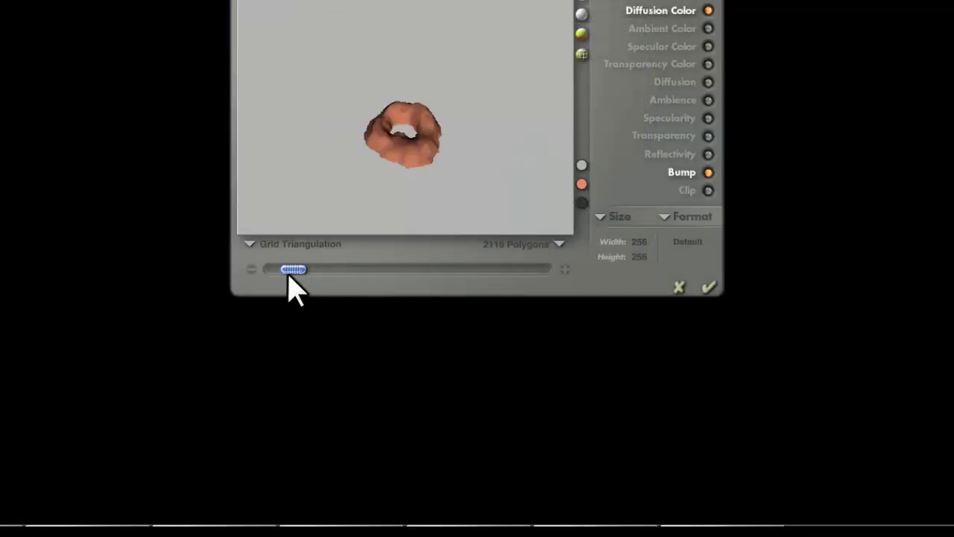
pyautogui.moveTo(291, 273); pyautogui.dragTo(277, 273)
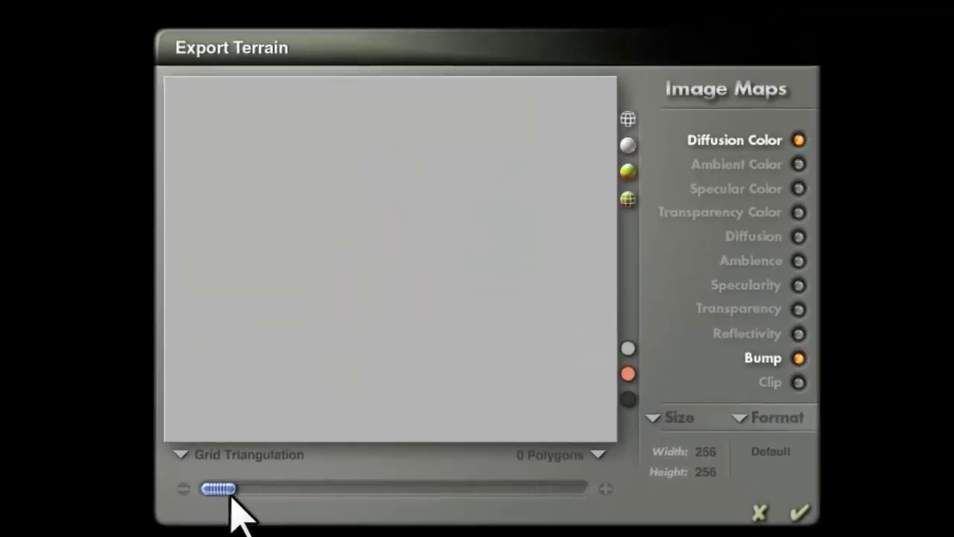
pyautogui.moveTo(231, 495); pyautogui.dragTo(221, 491)
pyautogui.click(685, 451)
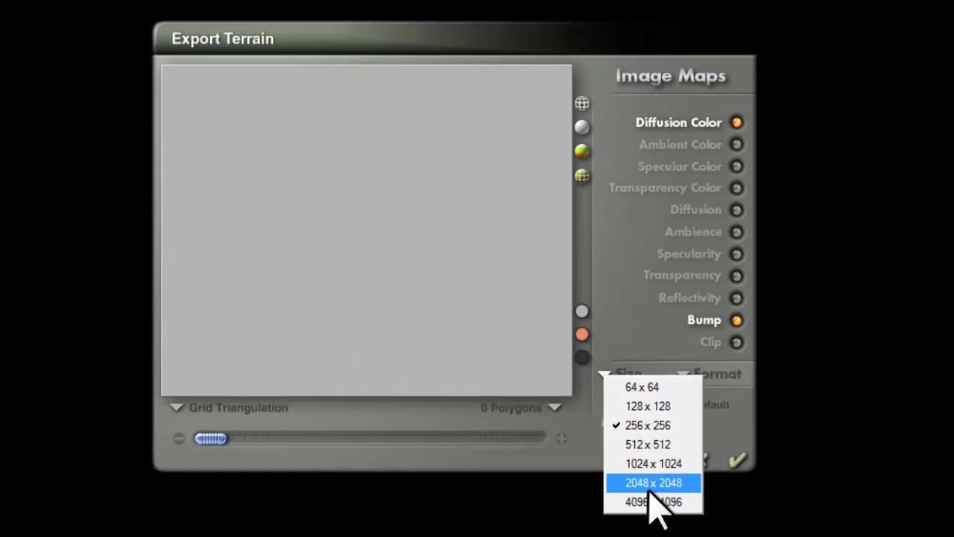
pyautogui.click(653, 483)
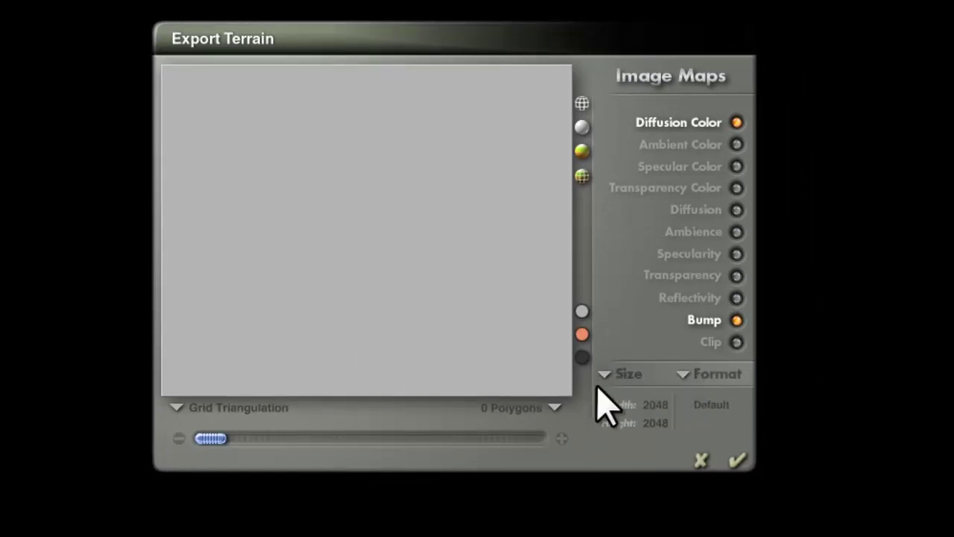
pyautogui.click(739, 461)
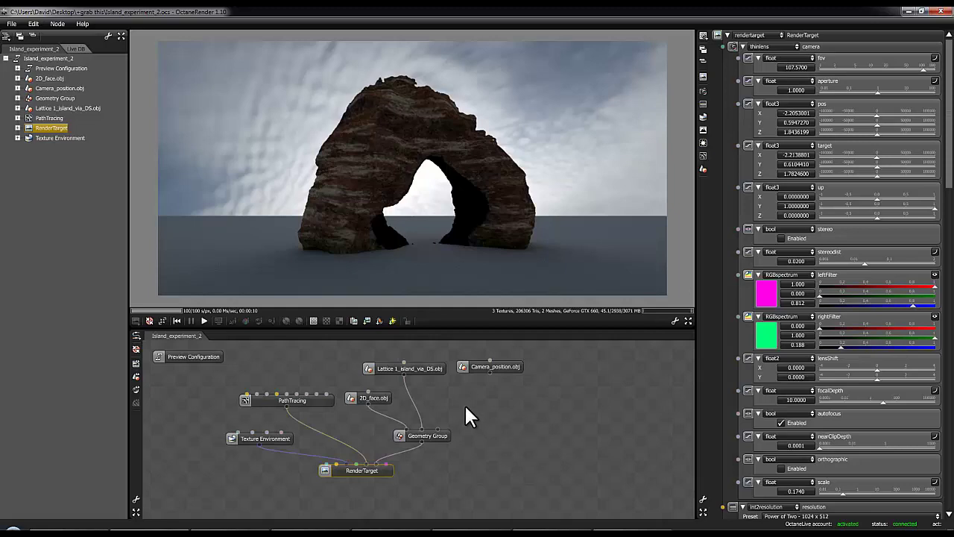
# Copy the Lattice mesh's Basic_Altitude material from the outliner and paste it into the node graph
pyautogui.moveTo(430, 369); pyautogui.dragTo(429, 375)
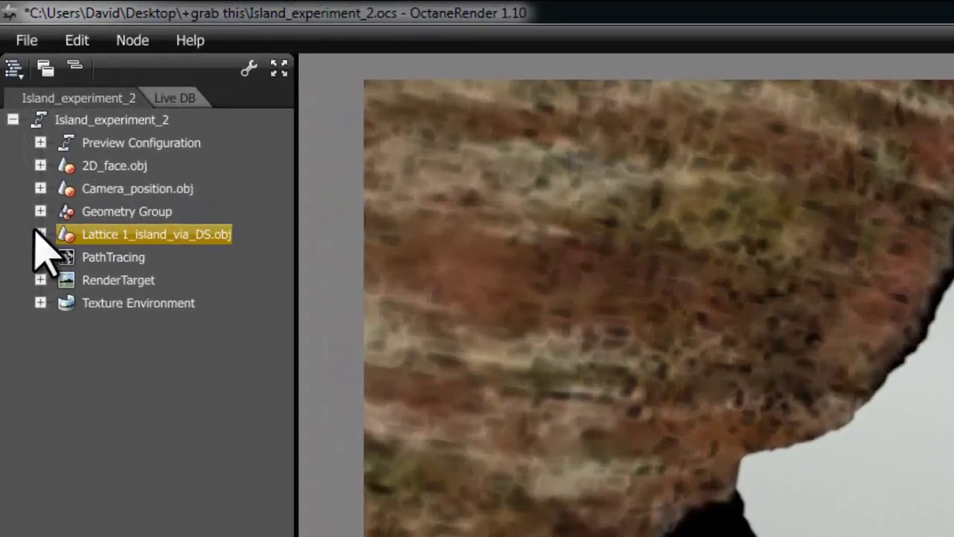
pyautogui.click(18, 108)
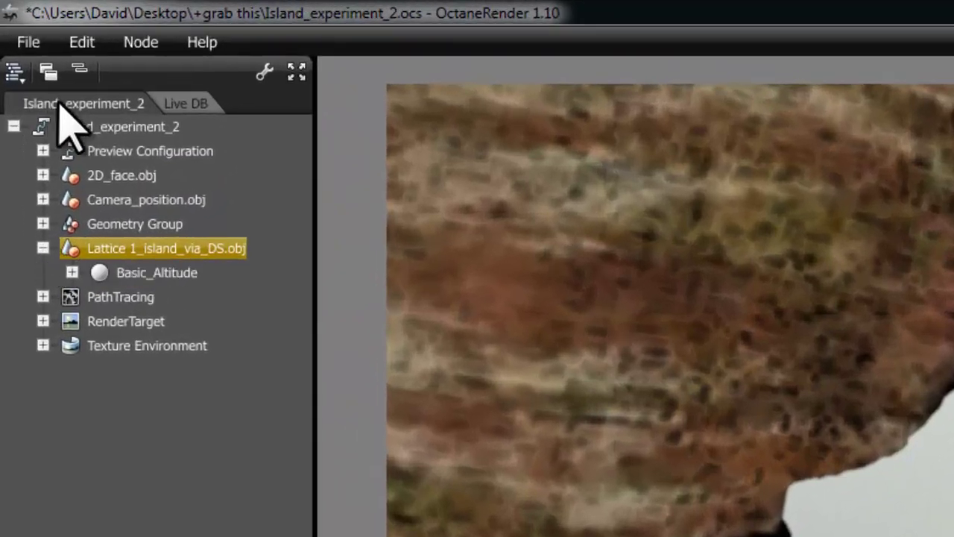
pyautogui.click(183, 271)
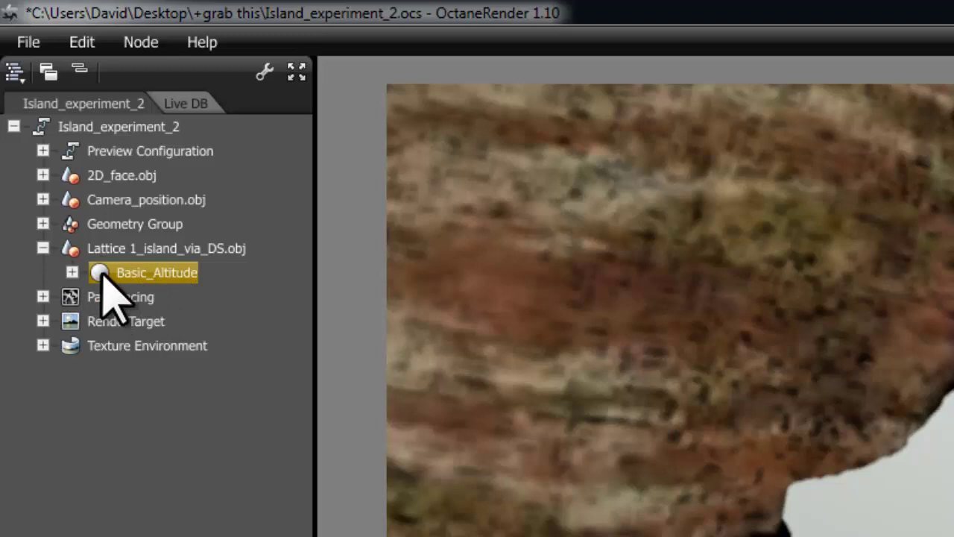
pyautogui.rightClick(181, 272)
pyautogui.click(241, 350)
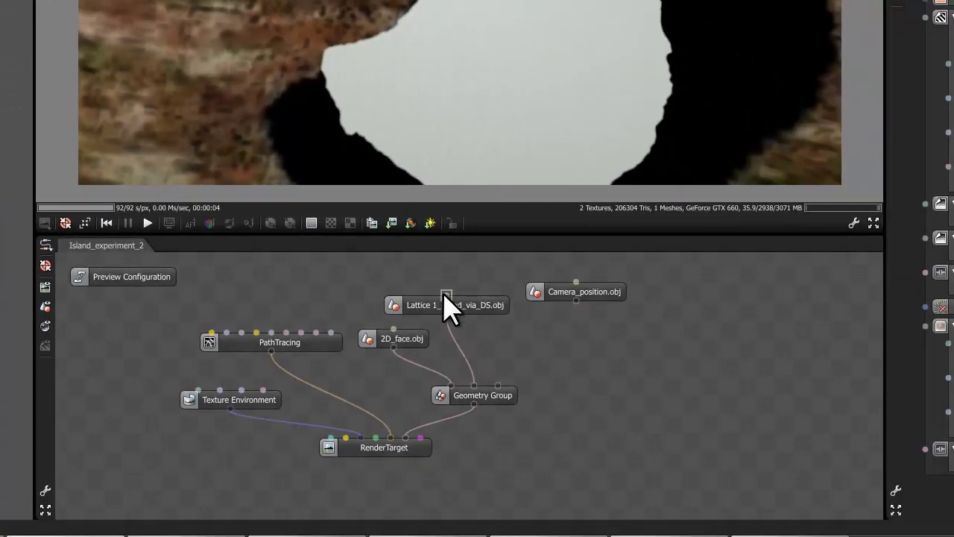
pyautogui.rightClick(402, 233)
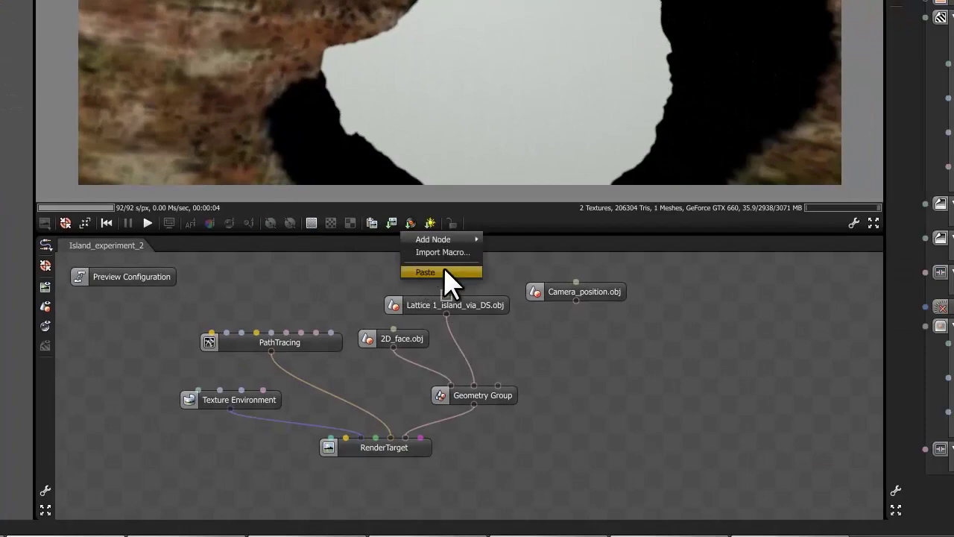
pyautogui.click(444, 272)
# Place the pasted node above Lattice, expand its diffuse and bump image nodes, and orbit the preview sphere
pyautogui.moveTo(450, 283)
pyautogui.mouseDown()
pyautogui.moveTo(501, 274)
pyautogui.moveTo(446, 296)
pyautogui.mouseUp()
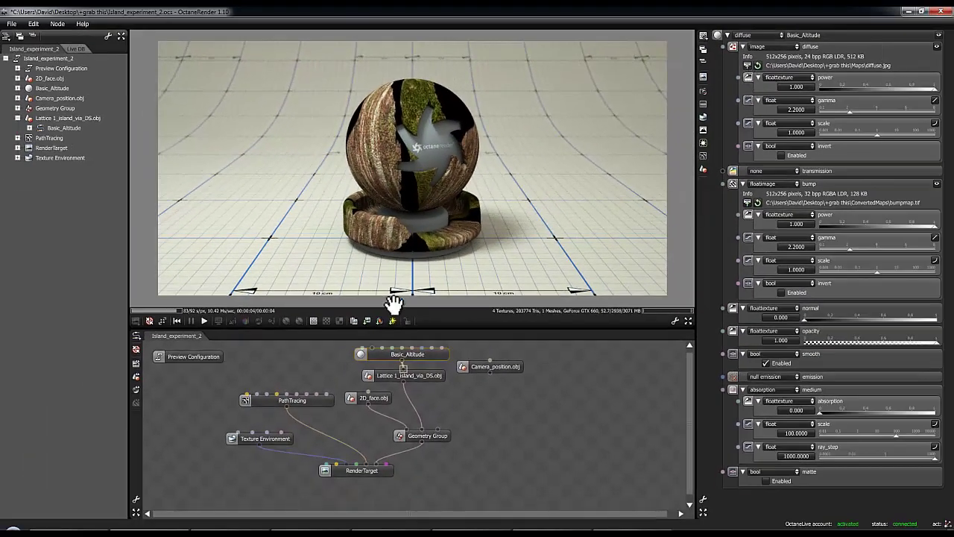
pyautogui.click(937, 47)
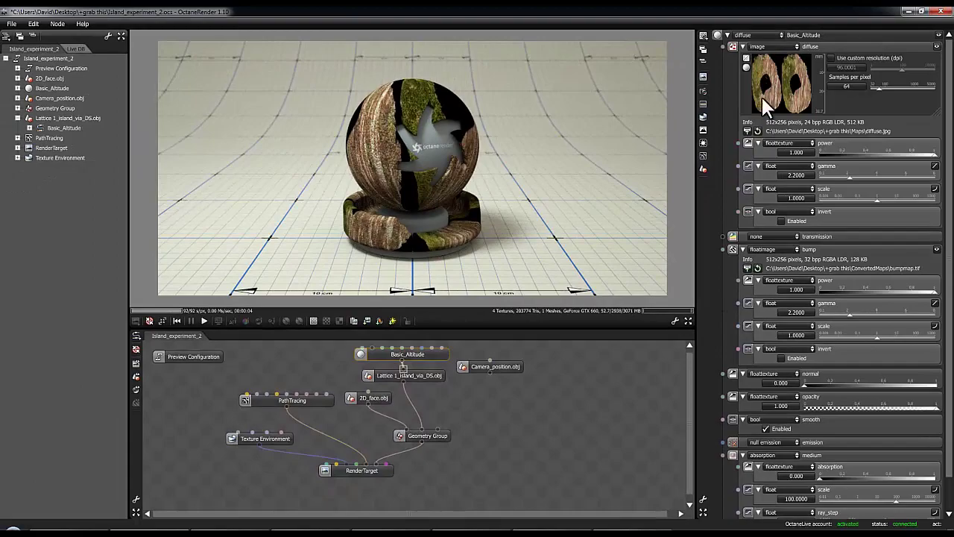
pyautogui.click(937, 249)
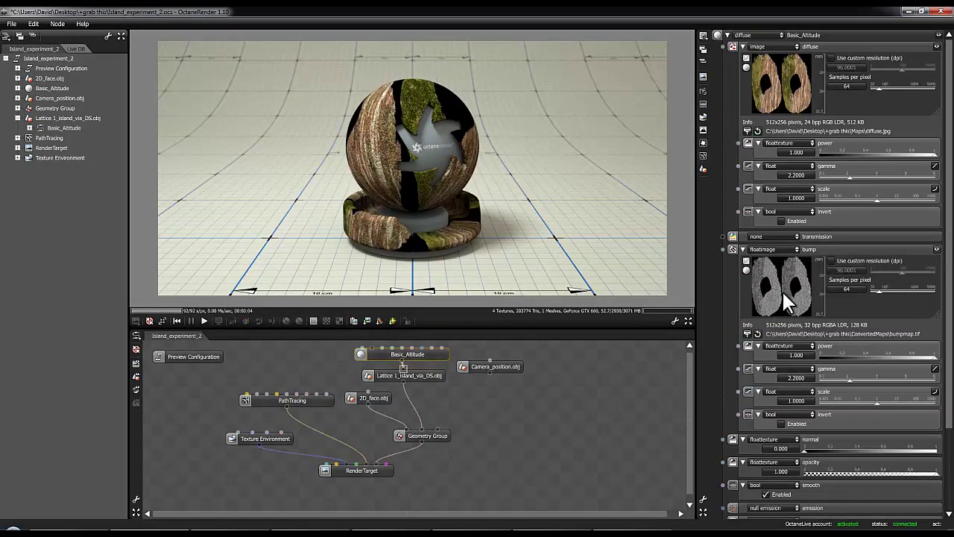
pyautogui.moveTo(390, 124); pyautogui.dragTo(405, 142)
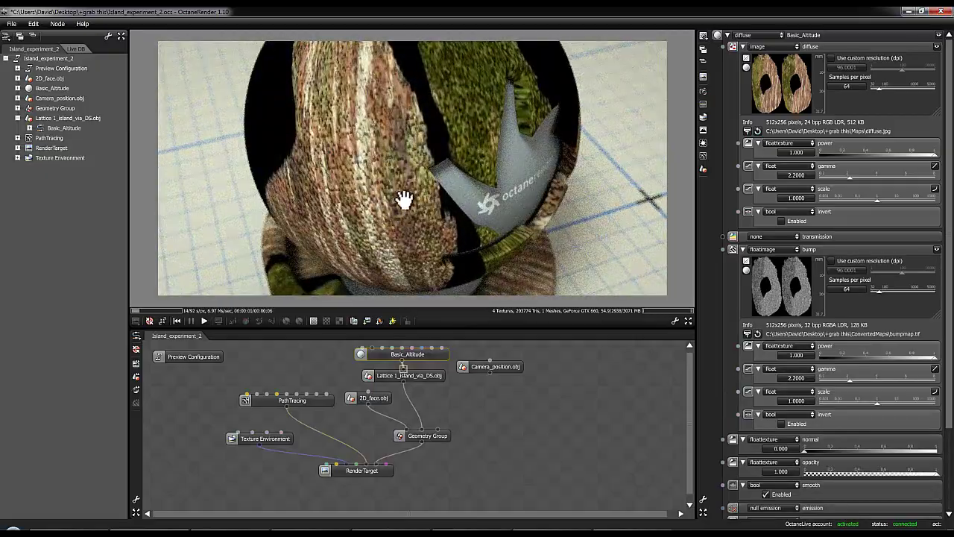
pyautogui.moveTo(416, 185); pyautogui.dragTo(390, 150)
pyautogui.scroll(-3, 385, 145)
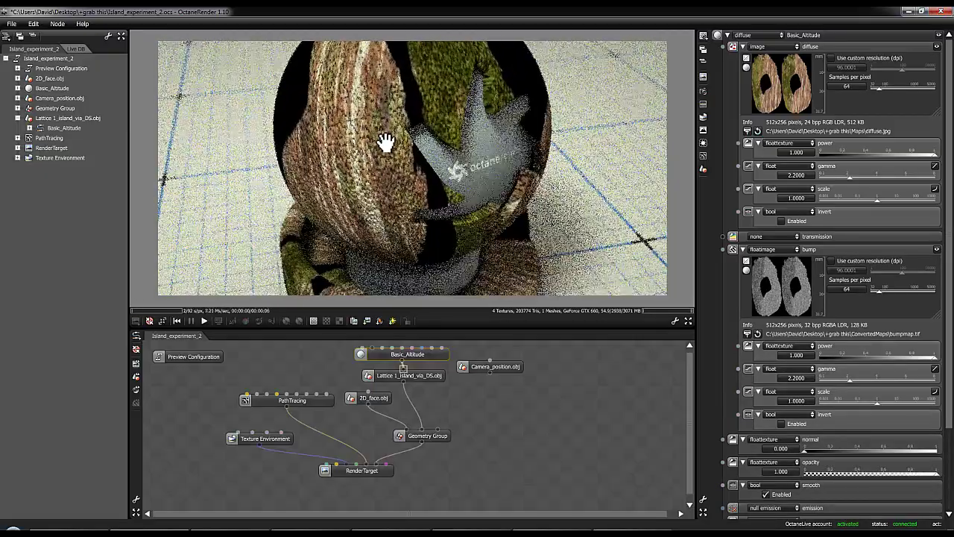
pyautogui.scroll(-2, 386, 143)
pyautogui.scroll(-2, 385, 143)
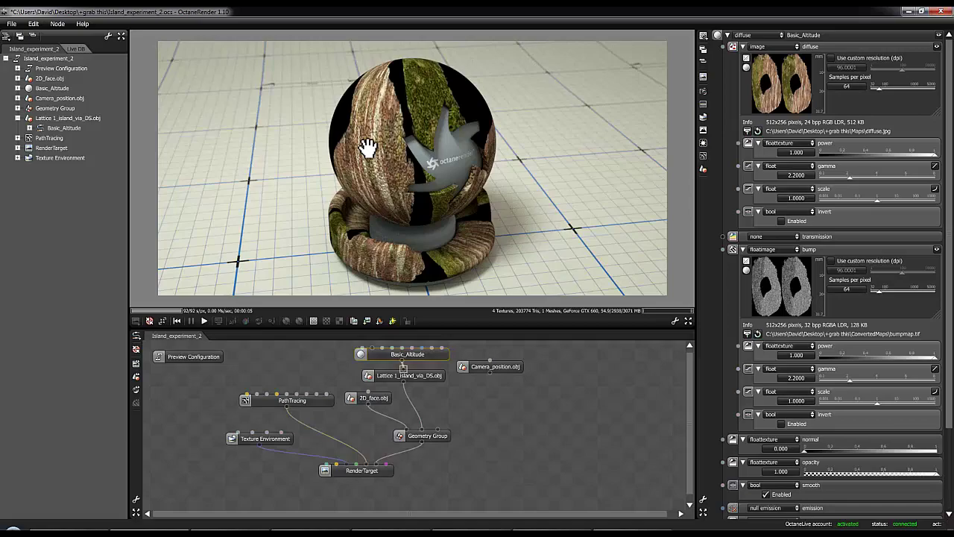
pyautogui.scroll(5, 394, 184)
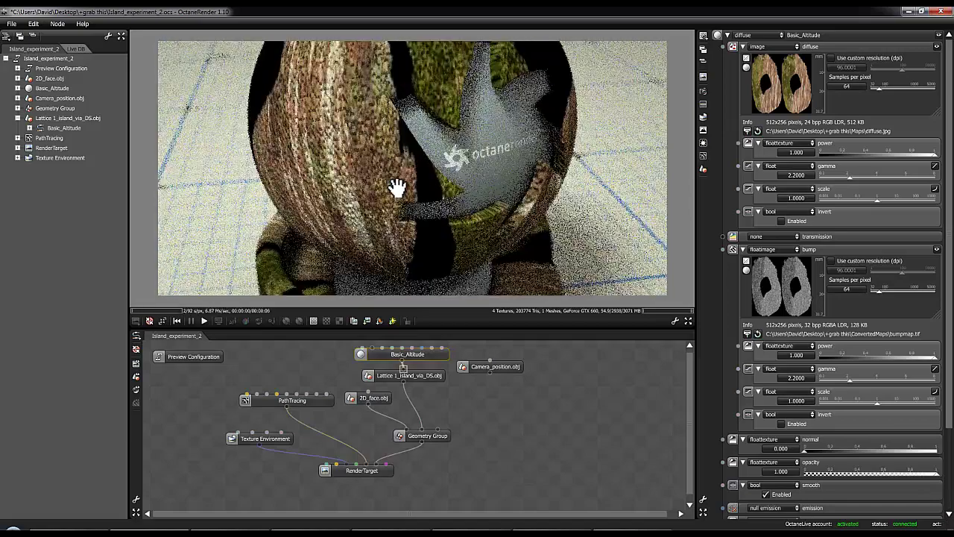
pyautogui.scroll(-5, 394, 184)
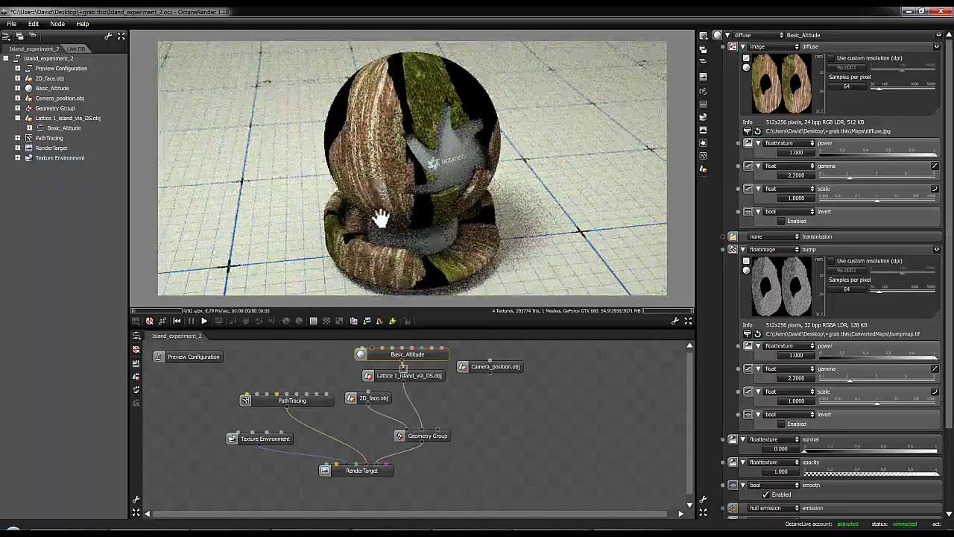
pyautogui.moveTo(403, 267); pyautogui.dragTo(385, 174)
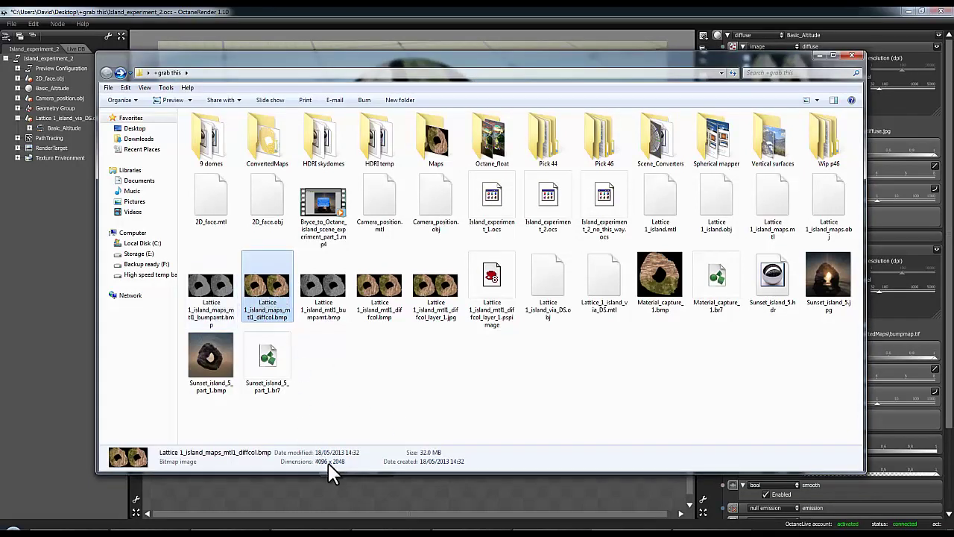
# Compare the exported map bitmap sizes in the folder window, noting bumpamt at 4096 x 2048, then close it
pyautogui.click(198, 292)
pyautogui.click(255, 296)
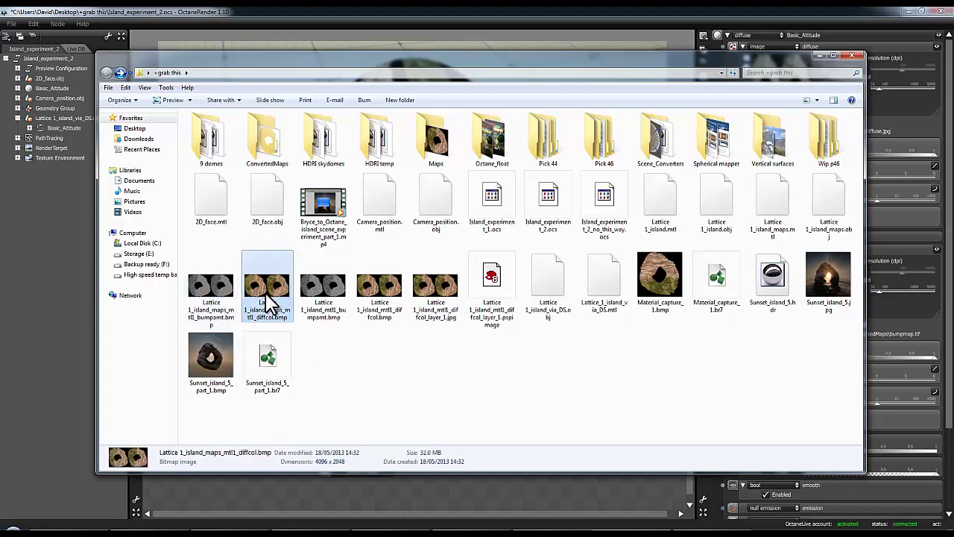
pyautogui.click(364, 305)
pyautogui.click(337, 302)
pyautogui.click(378, 303)
pyautogui.click(287, 300)
pyautogui.click(224, 298)
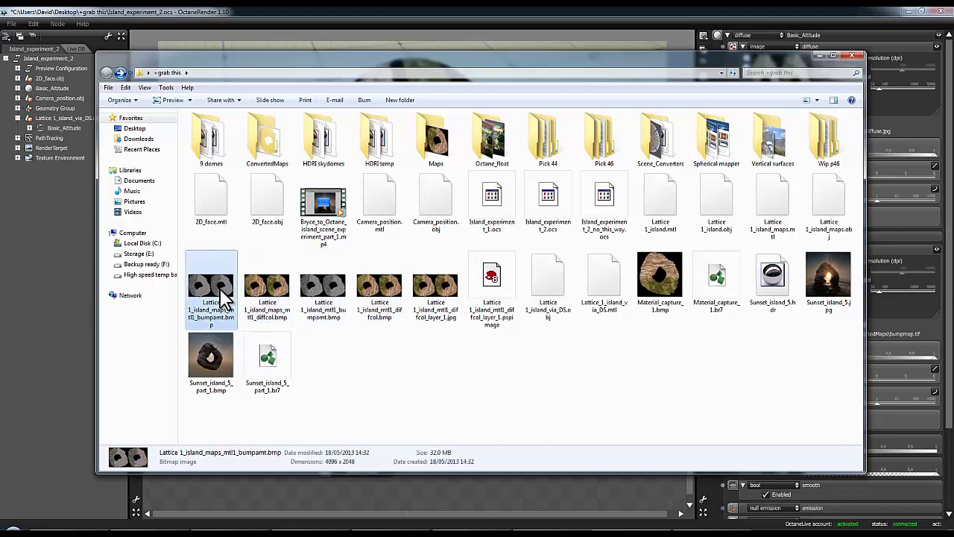
pyautogui.click(391, 38)
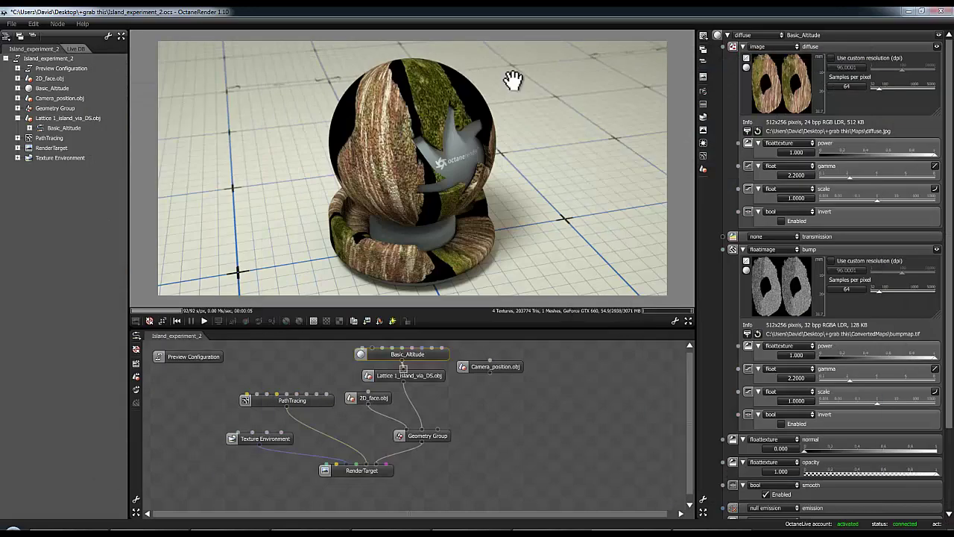
# Load Lattice 1_island_maps_mtl1_bumpamt.bmp from +grab this as the bump texture
pyautogui.click(748, 334)
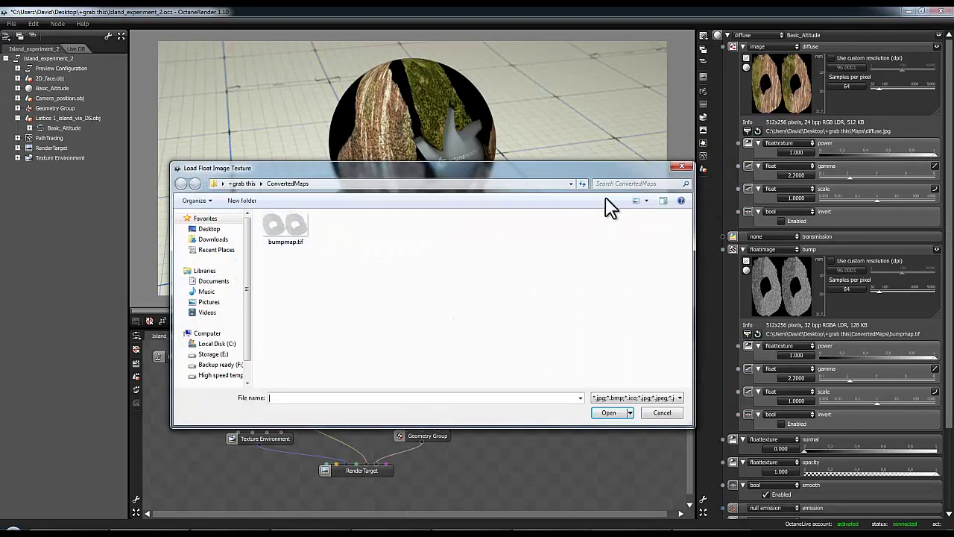
pyautogui.click(244, 183)
pyautogui.click(555, 322)
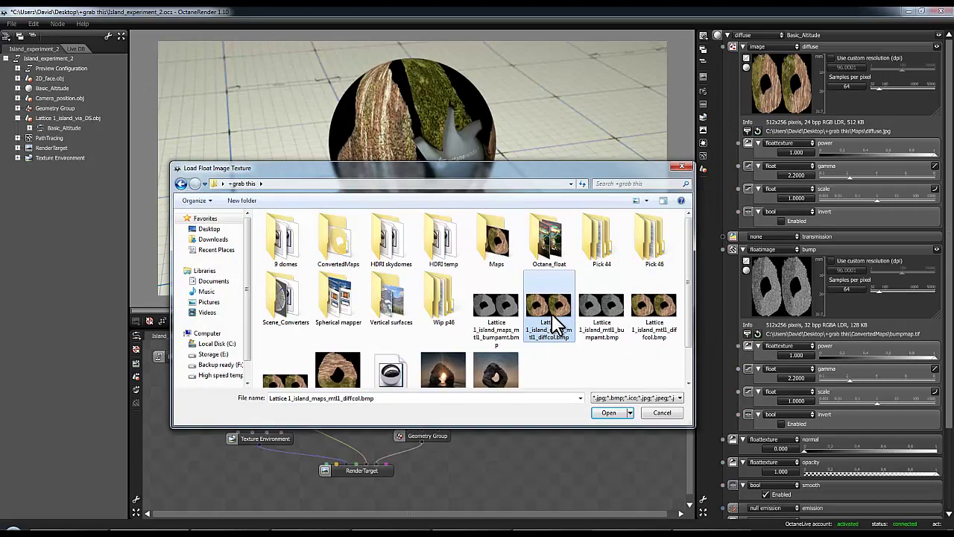
pyautogui.click(507, 314)
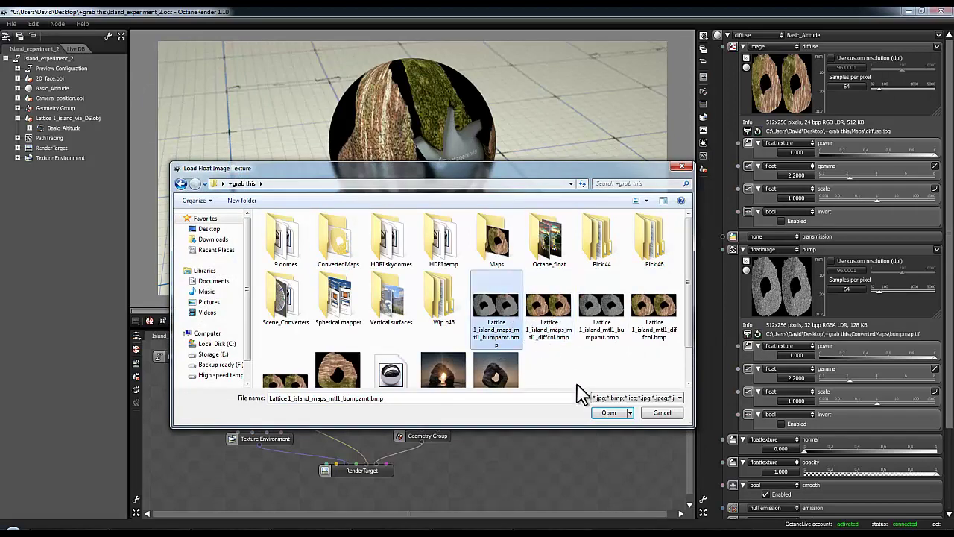
pyautogui.click(608, 413)
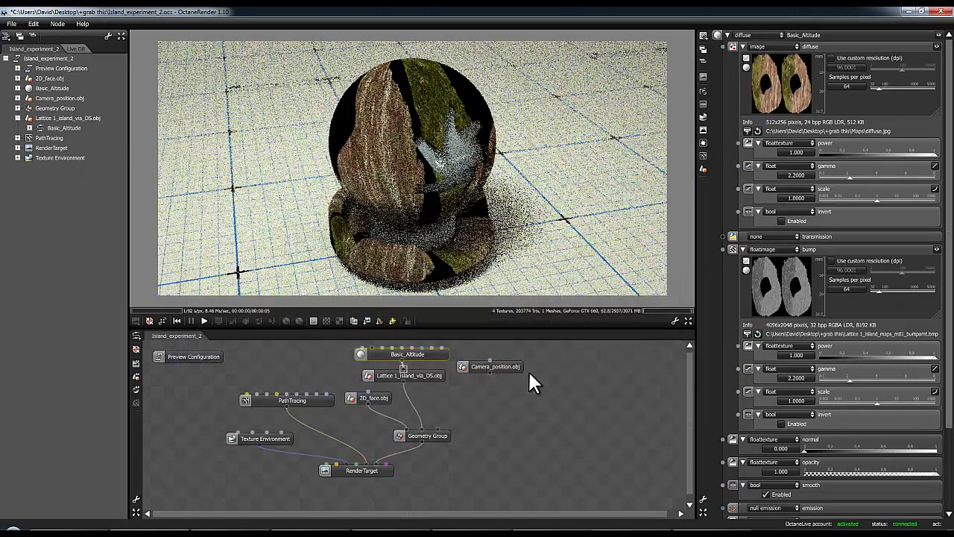
# Load Lattice 1_island_maps_mtl1_diffcol.bmp from +grab this as the diffuse texture
pyautogui.click(746, 130)
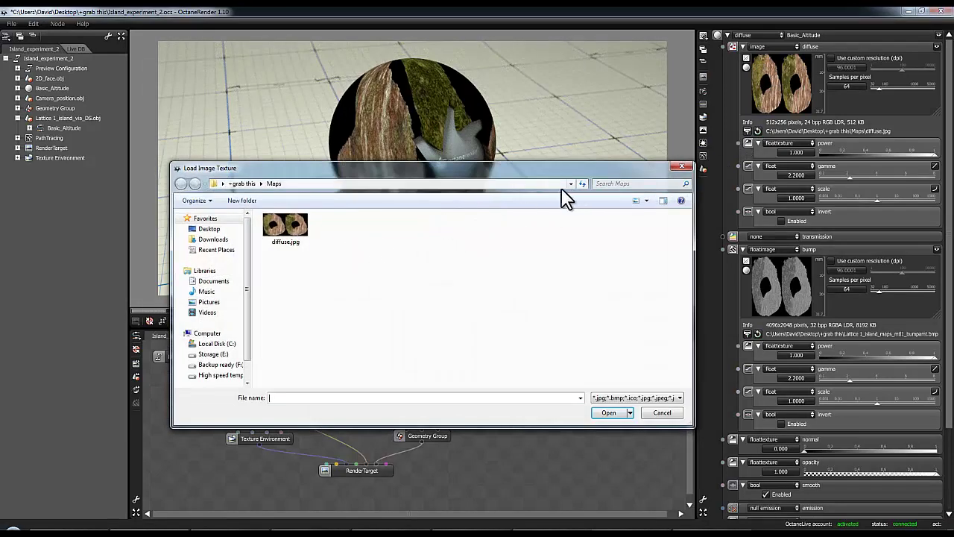
pyautogui.click(240, 183)
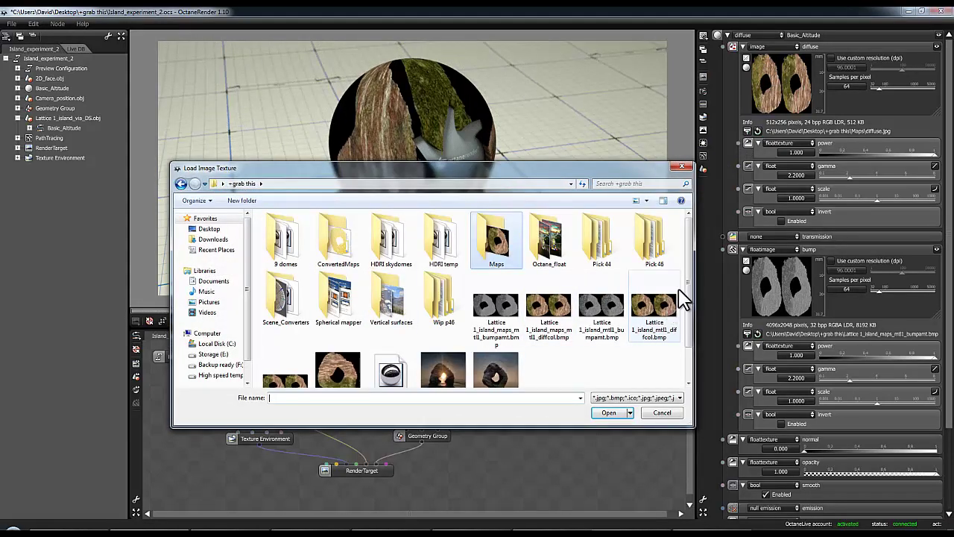
pyautogui.scroll(-1, 684, 291)
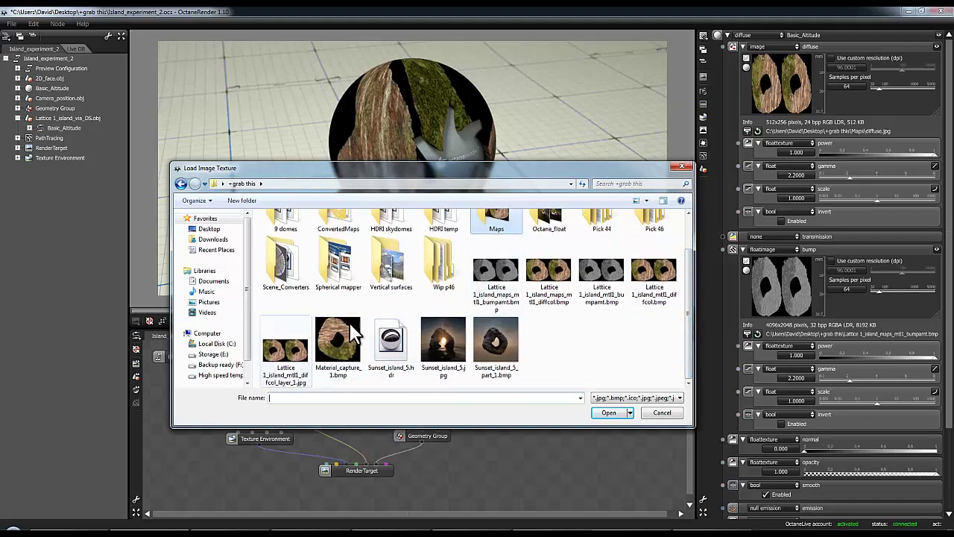
pyautogui.click(548, 268)
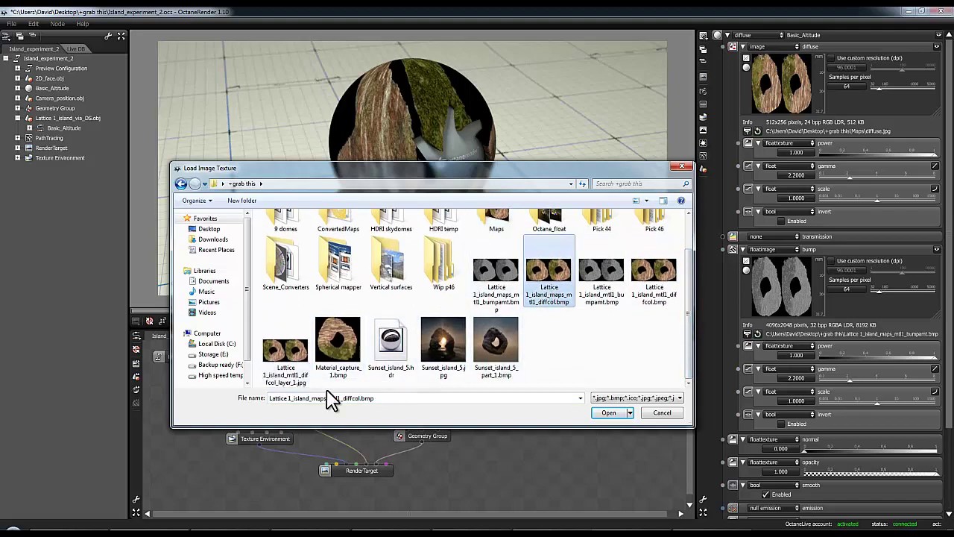
pyautogui.click(611, 415)
# Inspect the newly textured preview sphere up close, then render the rock arch through RenderTarget
pyautogui.scroll(3, 406, 172)
pyautogui.scroll(4, 406, 173)
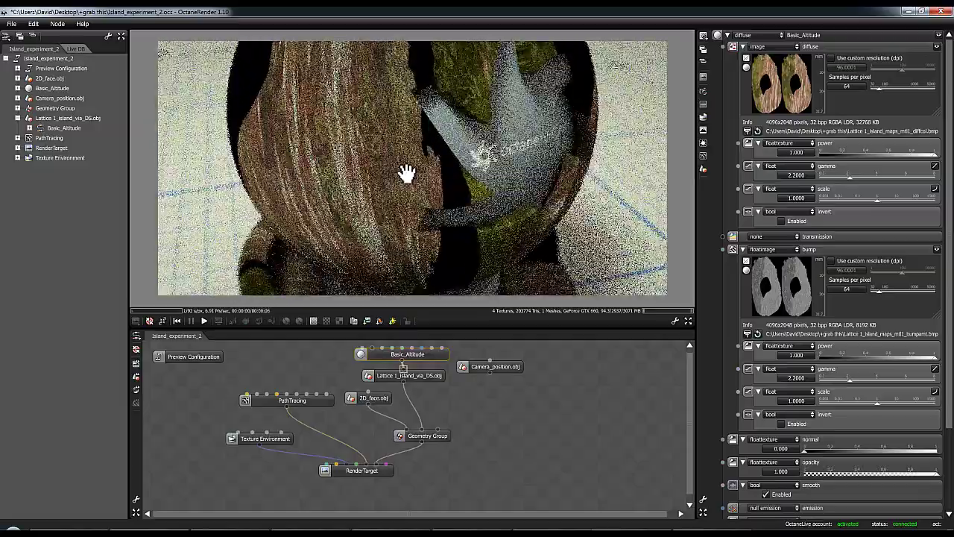
pyautogui.scroll(2, 453, 126)
pyautogui.scroll(-4, 437, 137)
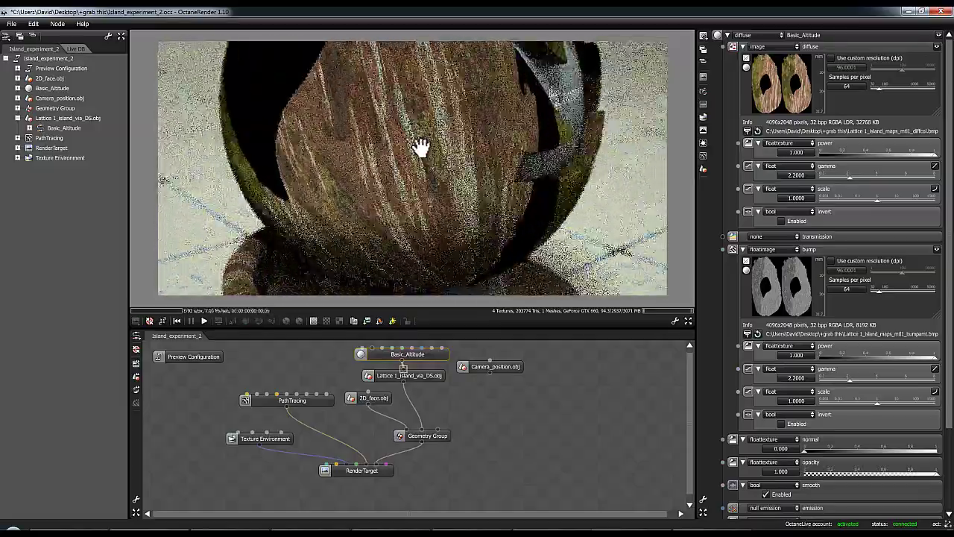
pyautogui.moveTo(421, 147); pyautogui.dragTo(479, 107)
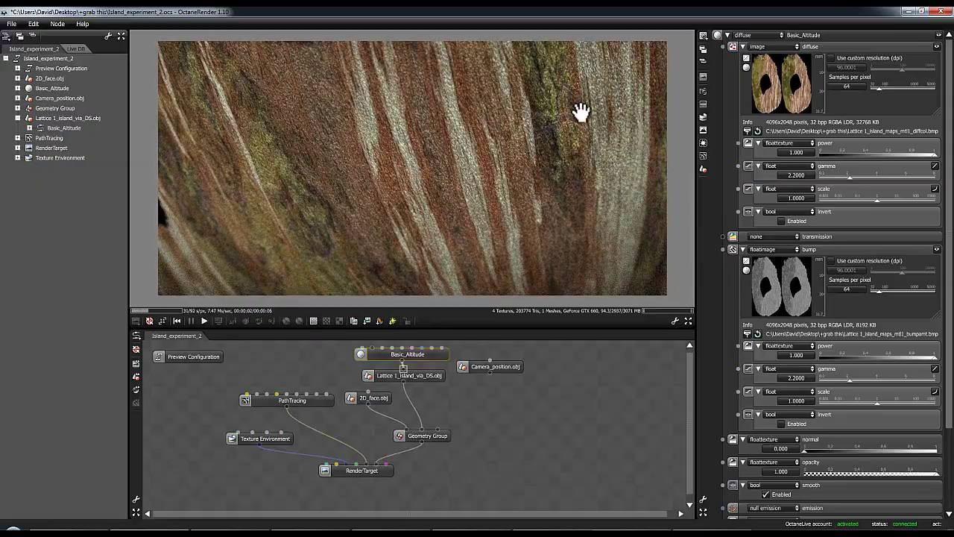
pyautogui.moveTo(580, 111); pyautogui.dragTo(407, 287)
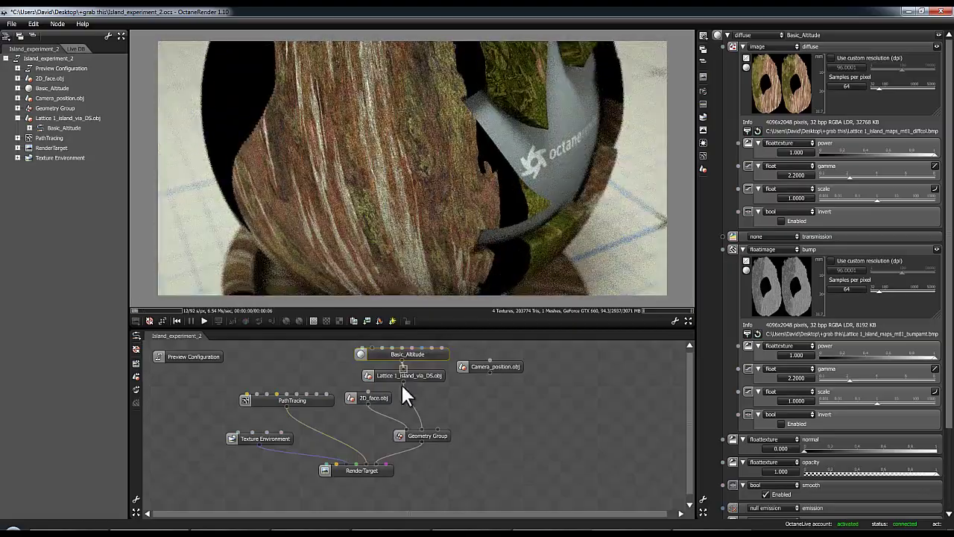
pyautogui.click(363, 470)
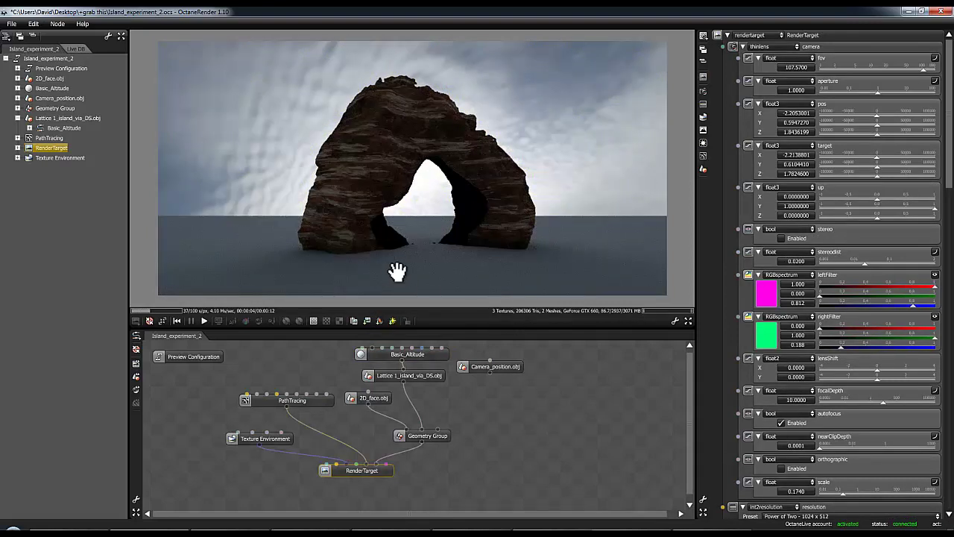
pyautogui.click(430, 437)
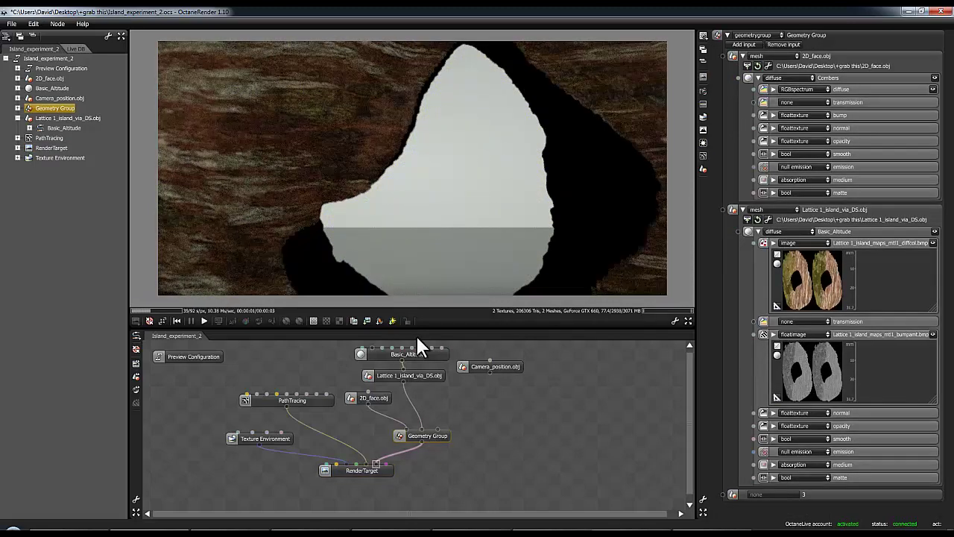
pyautogui.click(427, 376)
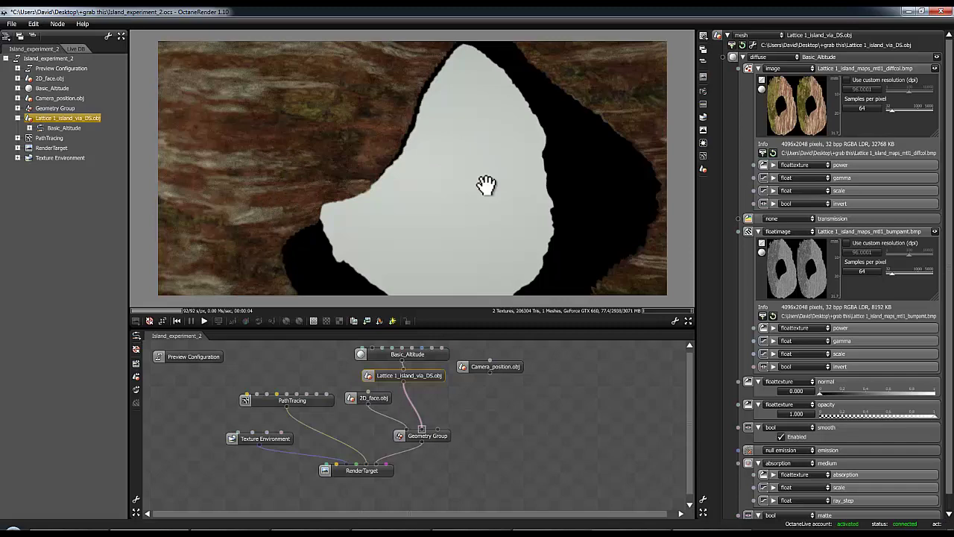
pyautogui.click(347, 467)
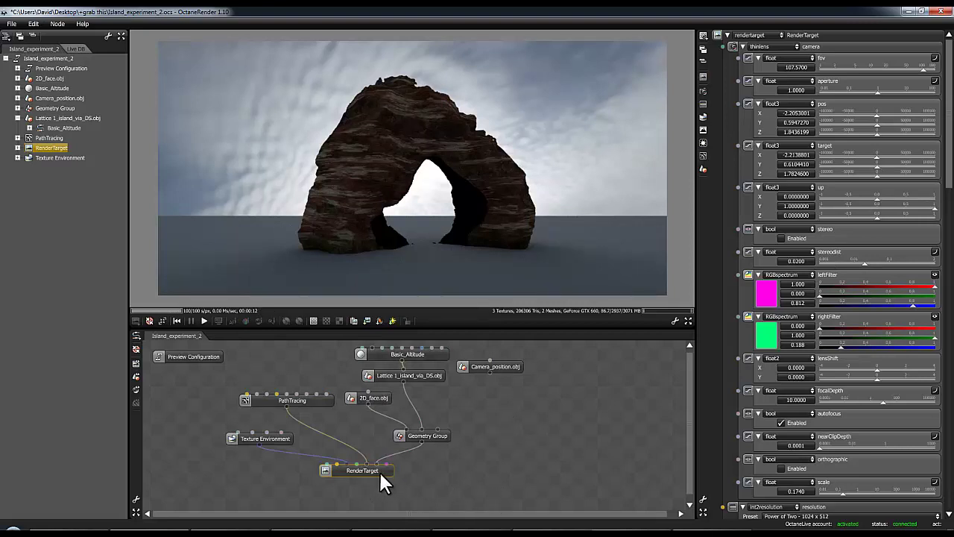
# Duplicate the RenderTarget node and move the copy to the right
pyautogui.hotkey('ctrl', 'c')
pyautogui.hotkey('ctrl', 'v')
pyautogui.moveTo(376, 469); pyautogui.dragTo(609, 468)
pyautogui.moveTo(338, 221); pyautogui.dragTo(467, 249)
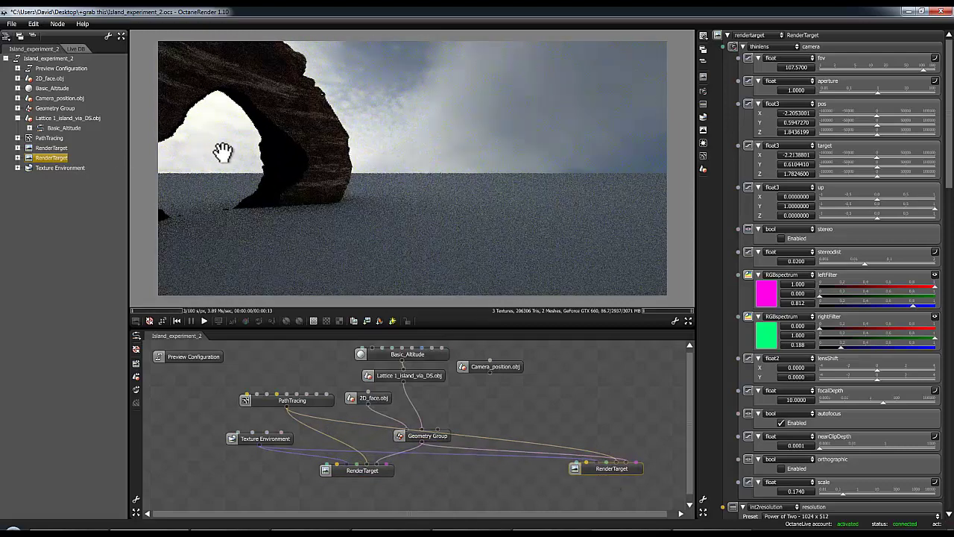
# Orbit the render view around the rock arch, ending on a side view of the rock
pyautogui.moveTo(223, 152); pyautogui.dragTo(226, 150)
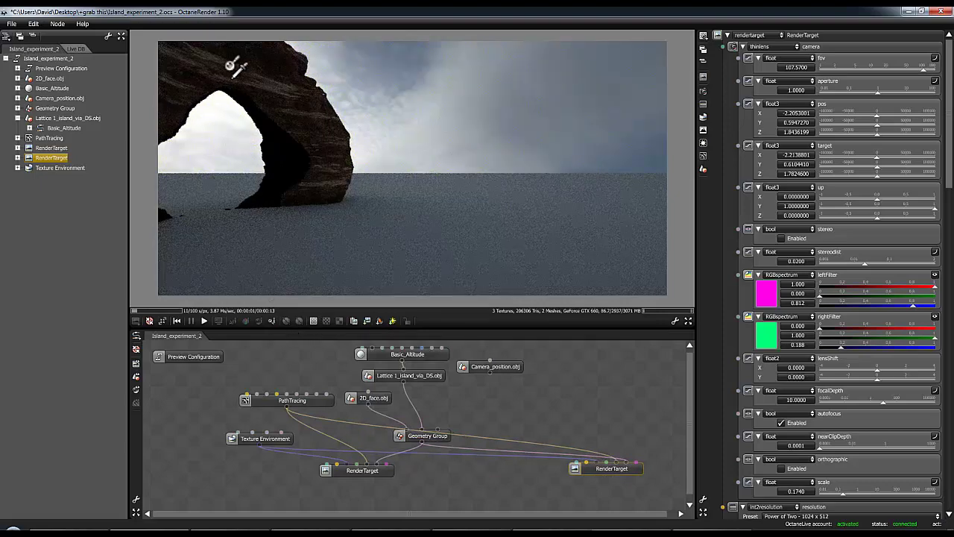
pyautogui.moveTo(192, 64); pyautogui.dragTo(271, 273)
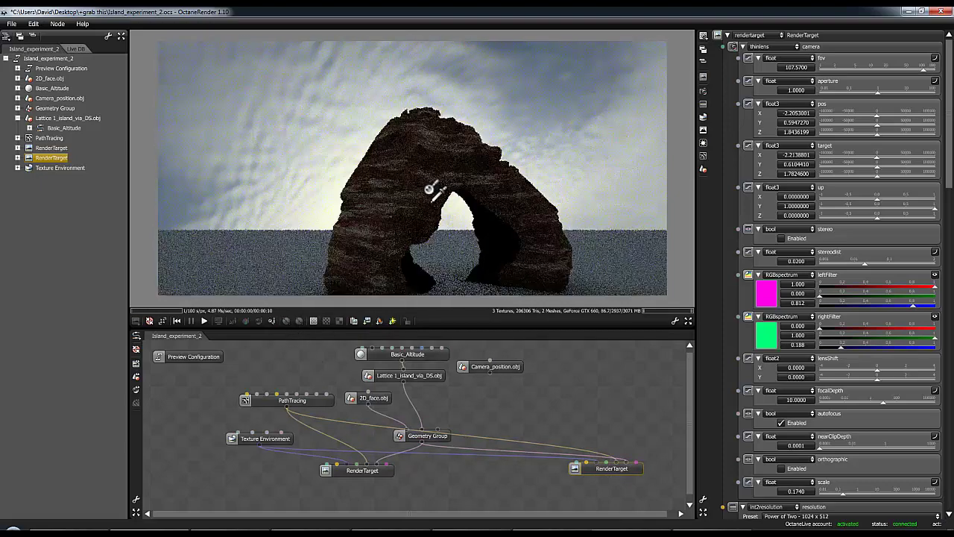
pyautogui.moveTo(431, 191); pyautogui.dragTo(403, 222)
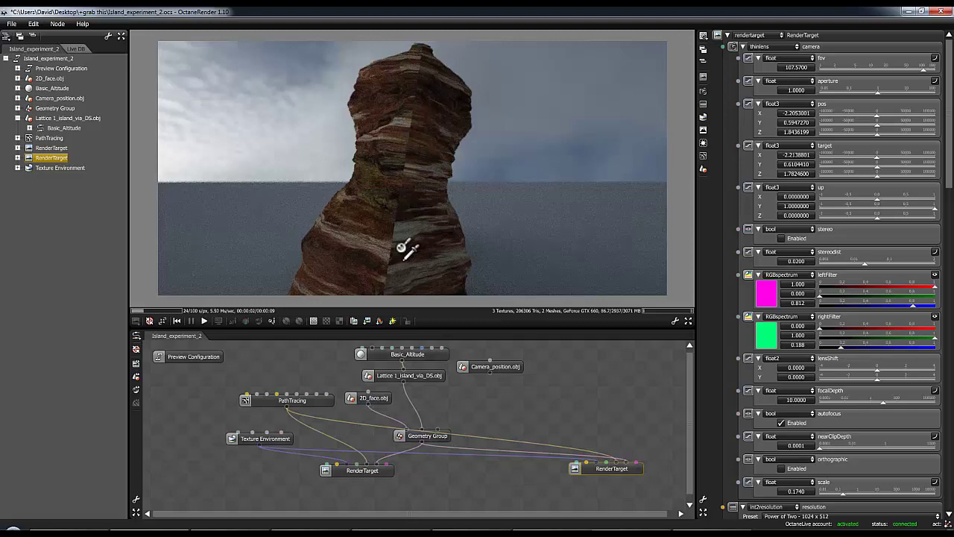
pyautogui.moveTo(419, 234); pyautogui.dragTo(468, 240)
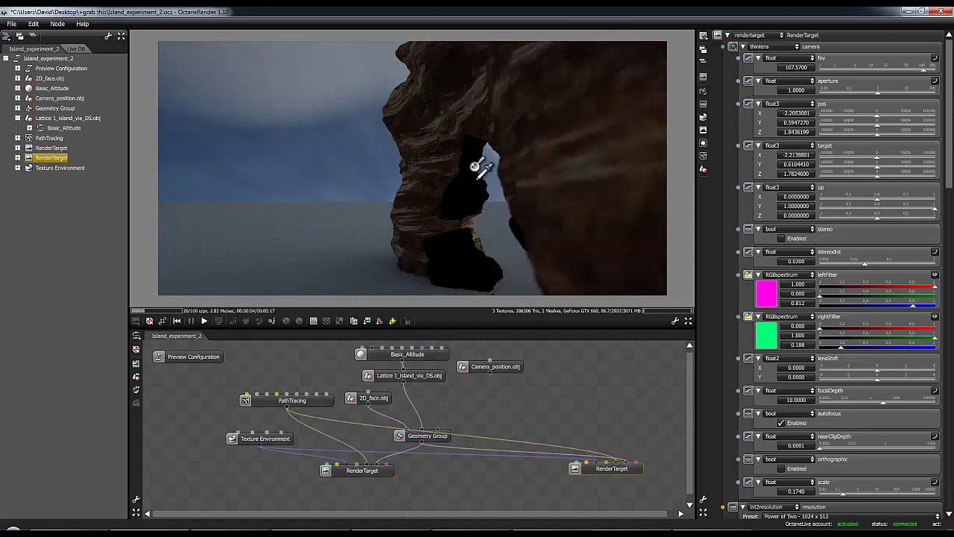
pyautogui.moveTo(447, 227); pyautogui.dragTo(437, 186)
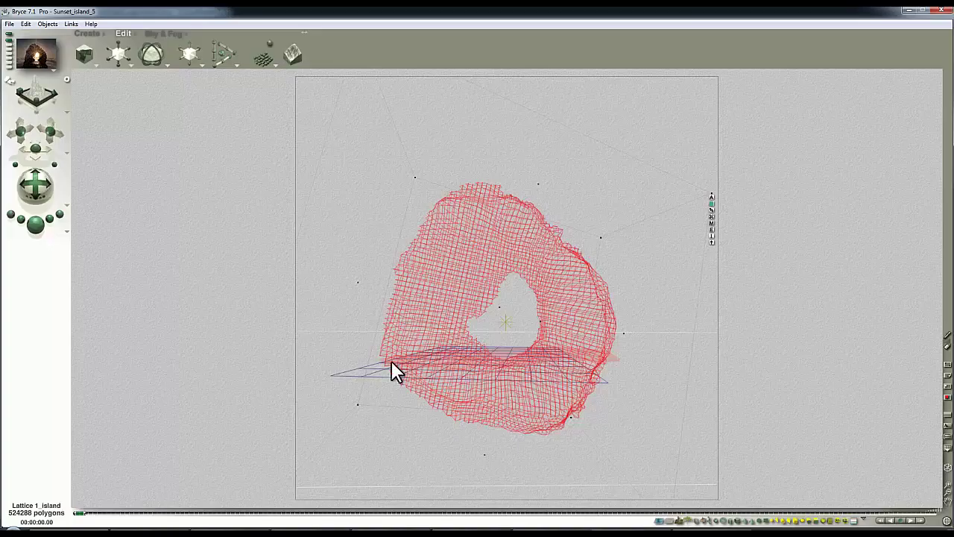
# Export the island as an OBJ named Lattice 1_island_complete.obj
pyautogui.click(10, 23)
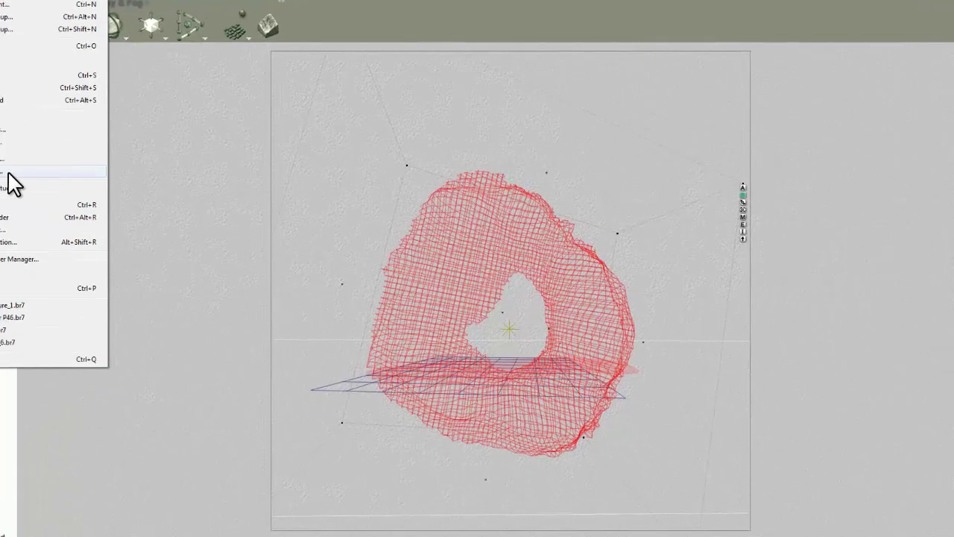
pyautogui.click(66, 182)
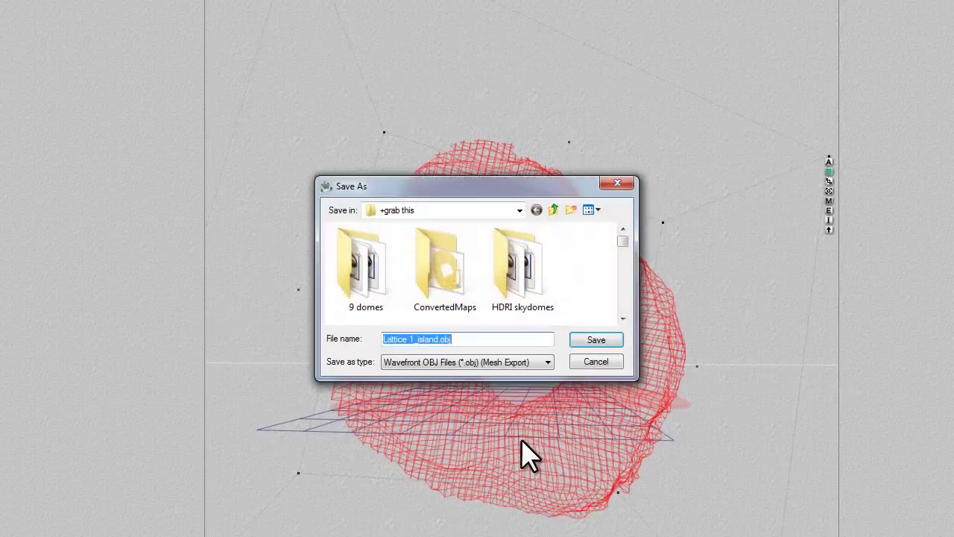
pyautogui.click(441, 340)
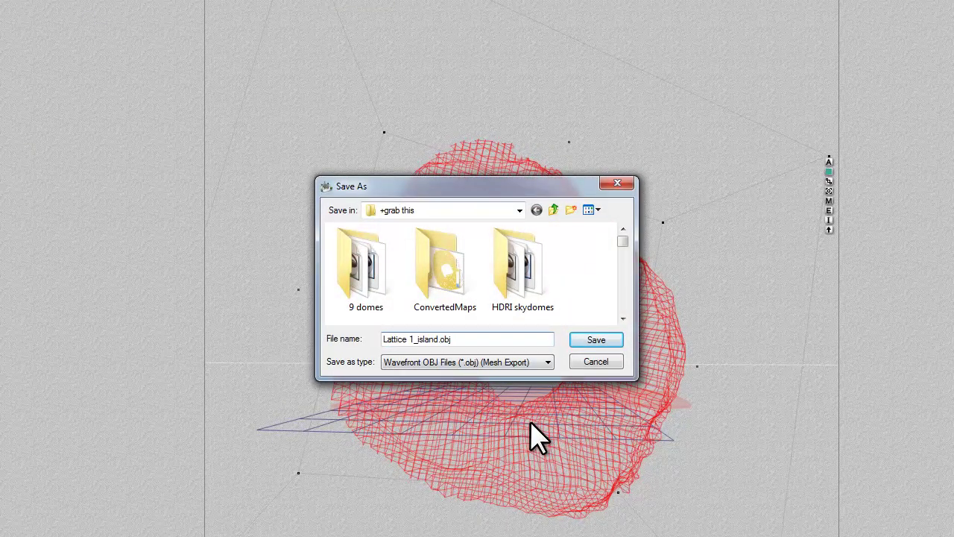
pyautogui.write('_complete')
pyautogui.click(603, 341)
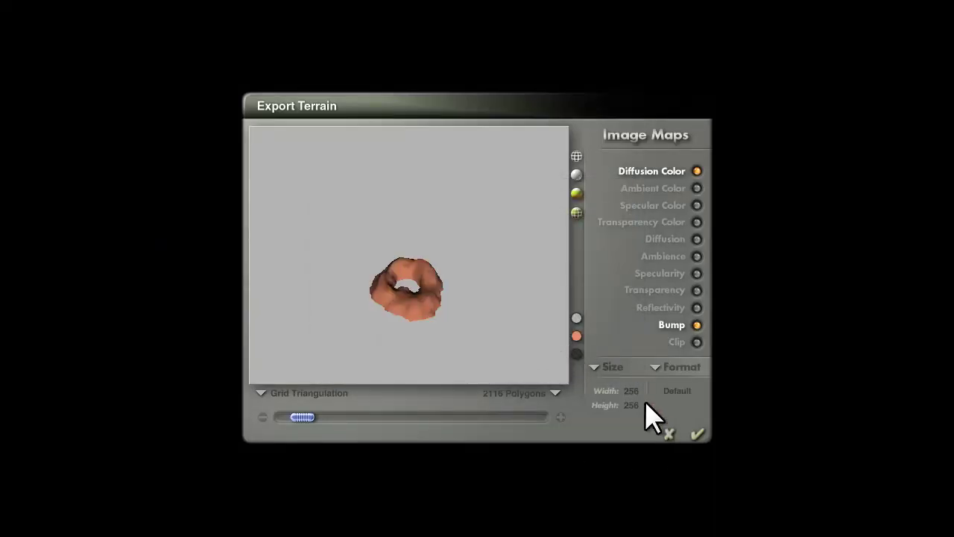
# Set the image maps to 2048x2048, raise polygons to about 200,000, and confirm
pyautogui.click(599, 368)
pyautogui.click(635, 447)
pyautogui.moveTo(311, 418)
pyautogui.mouseDown()
pyautogui.moveTo(294, 418)
pyautogui.moveTo(301, 413)
pyautogui.mouseUp()
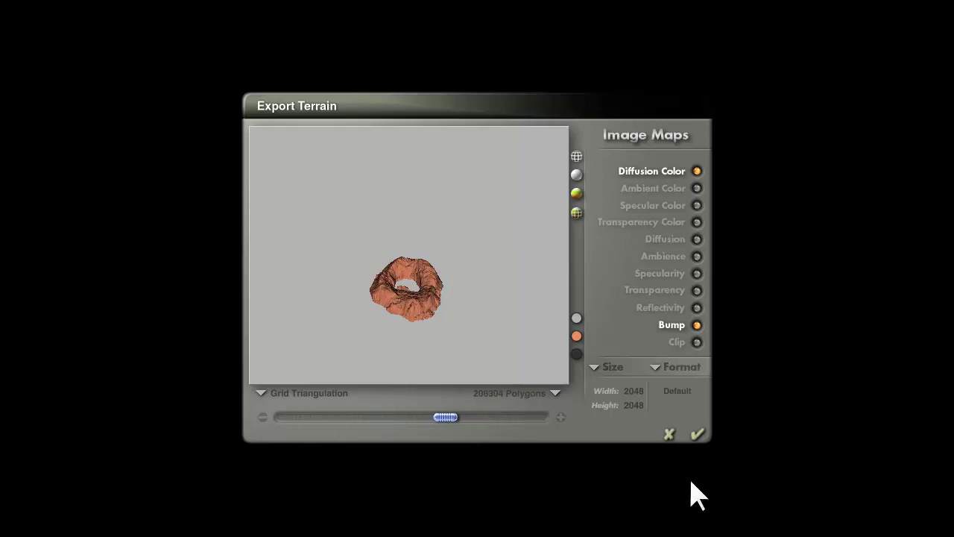
pyautogui.click(699, 436)
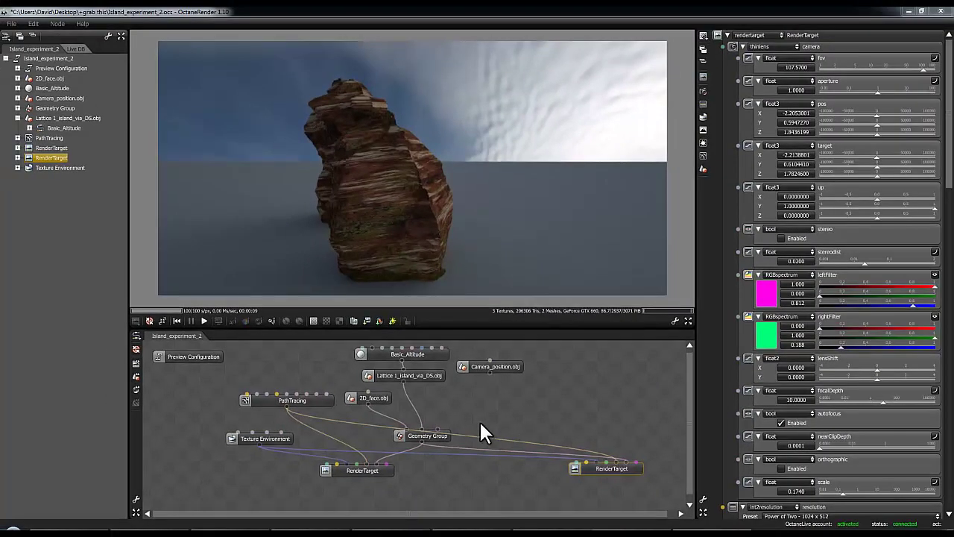
# Import Lattice 1_island_complete.obj as a mesh node and connect it to the Geometry Group
pyautogui.click(58, 23)
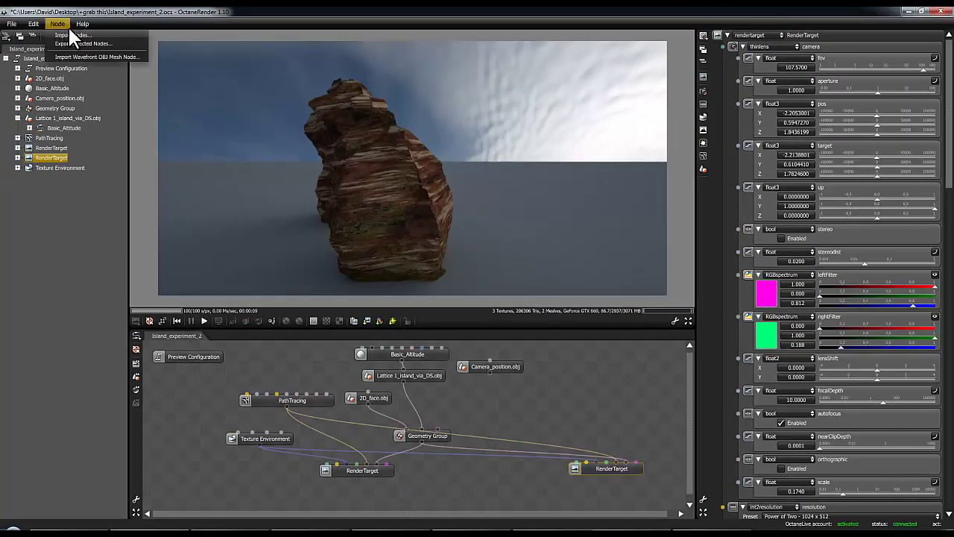
pyautogui.click(86, 52)
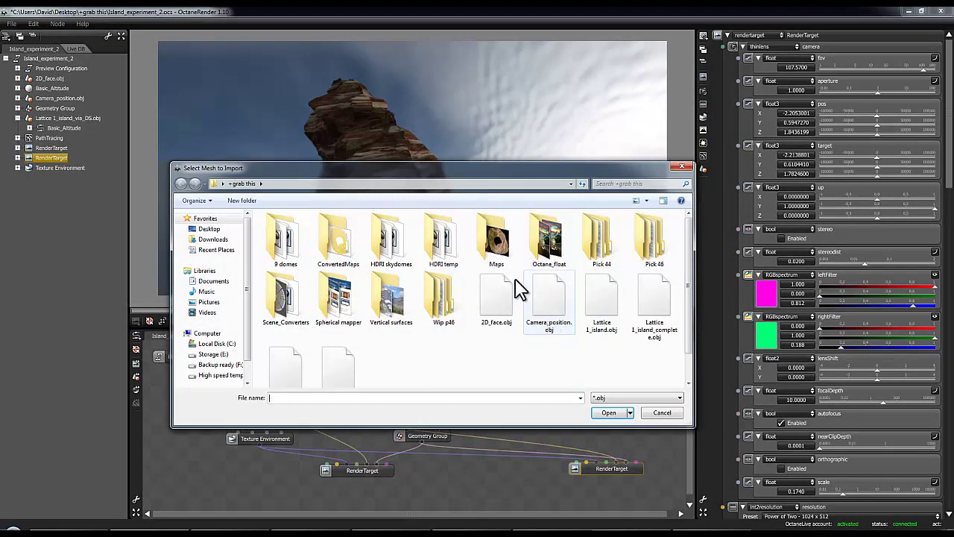
pyautogui.click(660, 310)
pyautogui.click(623, 414)
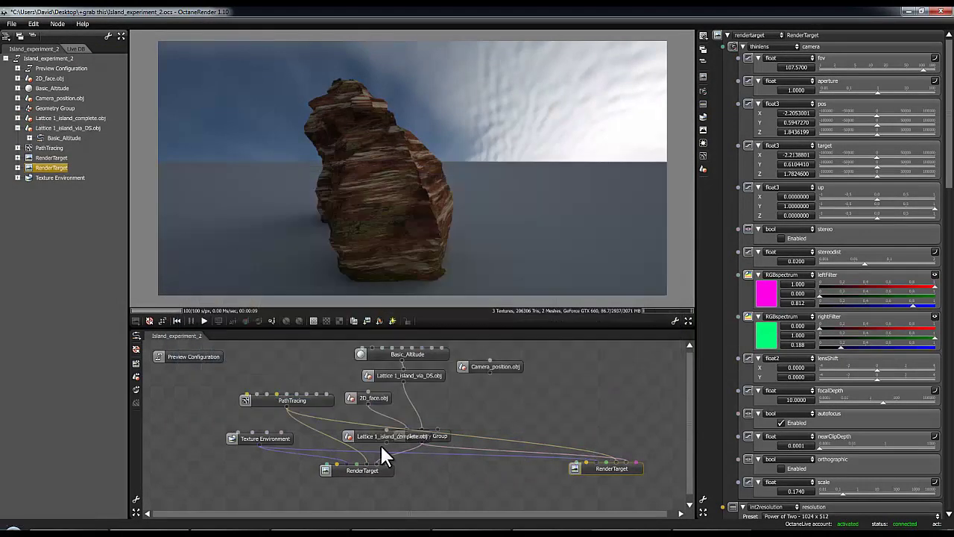
pyautogui.moveTo(380, 445); pyautogui.dragTo(501, 395)
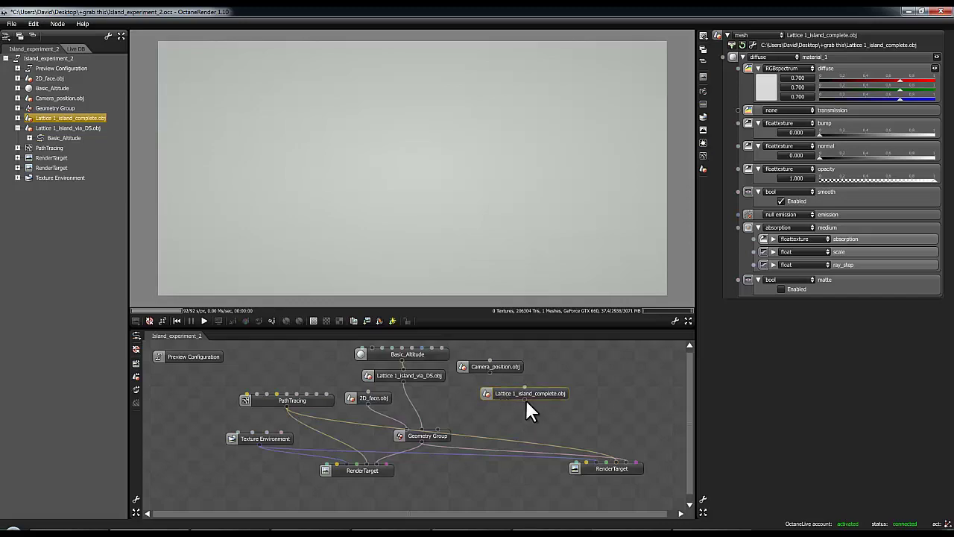
pyautogui.moveTo(436, 436); pyautogui.dragTo(435, 434)
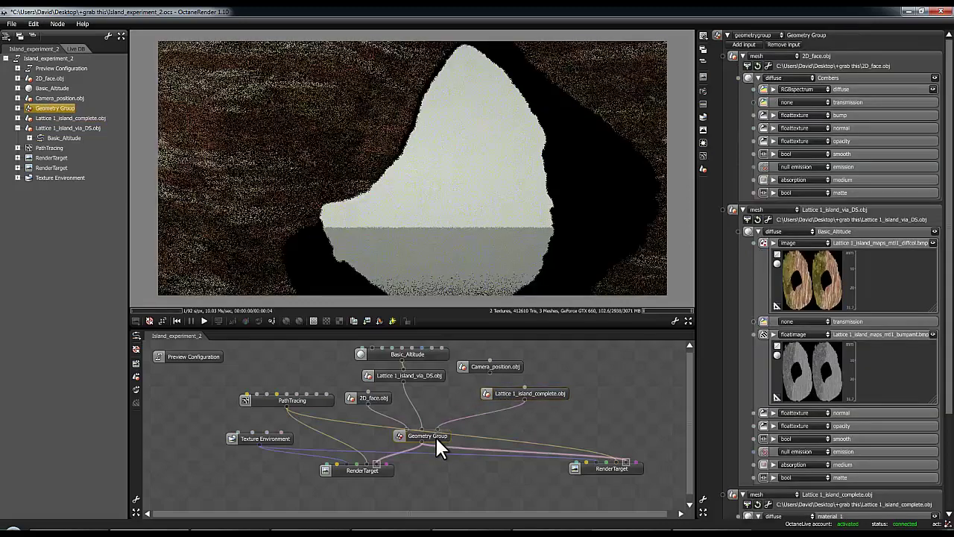
# Render the whole scene, pull the camera back, and tidy the new mesh node's position
pyautogui.click(382, 472)
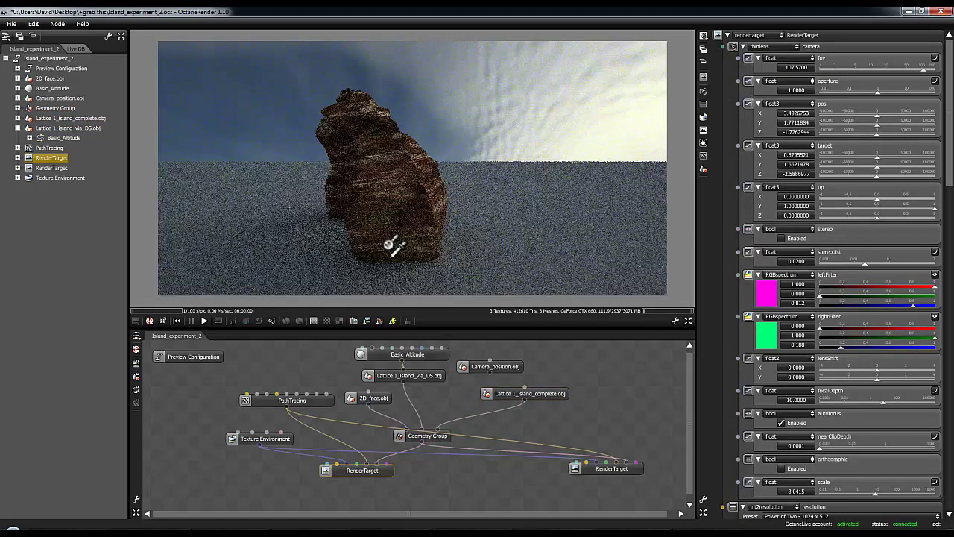
pyautogui.moveTo(391, 252); pyautogui.dragTo(392, 287, button='right')
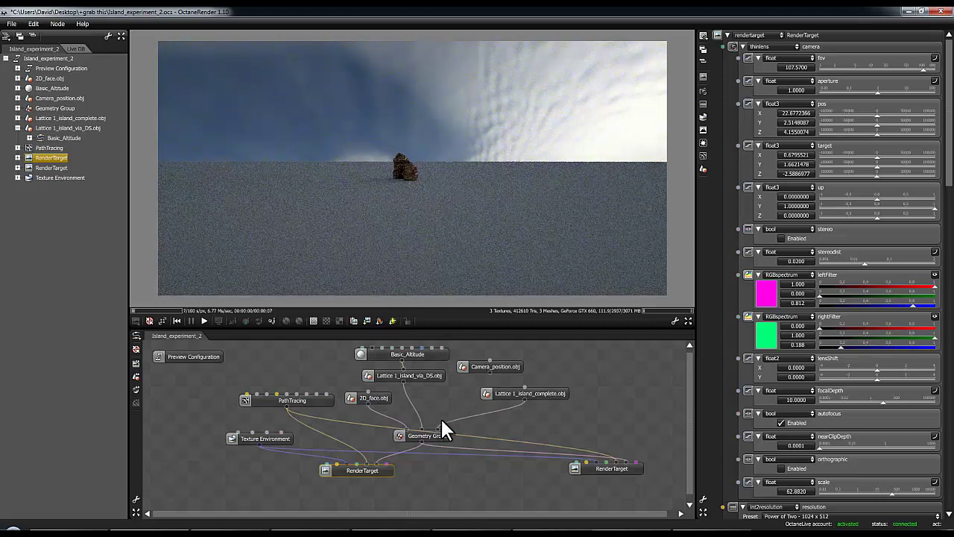
pyautogui.moveTo(556, 393); pyautogui.dragTo(528, 389)
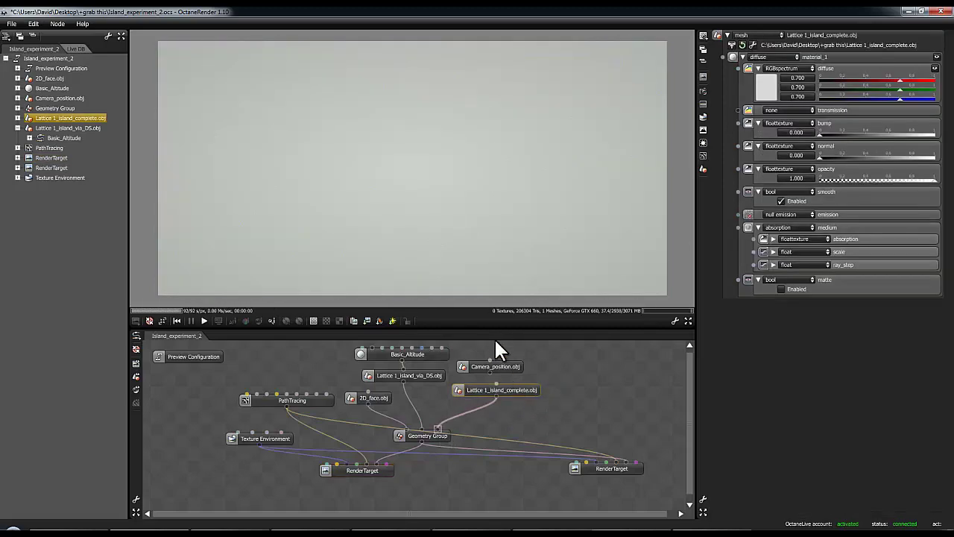
pyautogui.moveTo(505, 388); pyautogui.dragTo(536, 390)
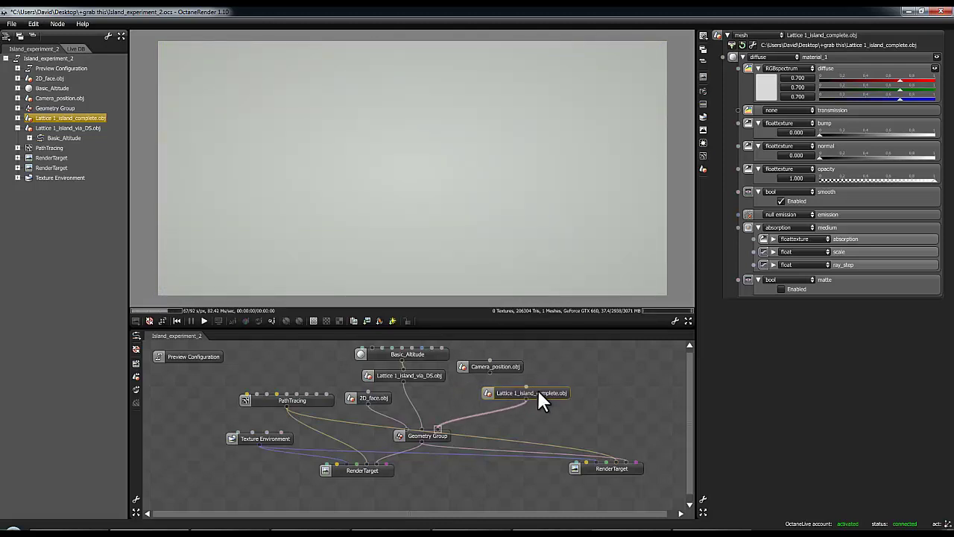
pyautogui.moveTo(537, 390)
pyautogui.mouseDown()
pyautogui.moveTo(550, 398)
pyautogui.moveTo(530, 400)
pyautogui.mouseUp()
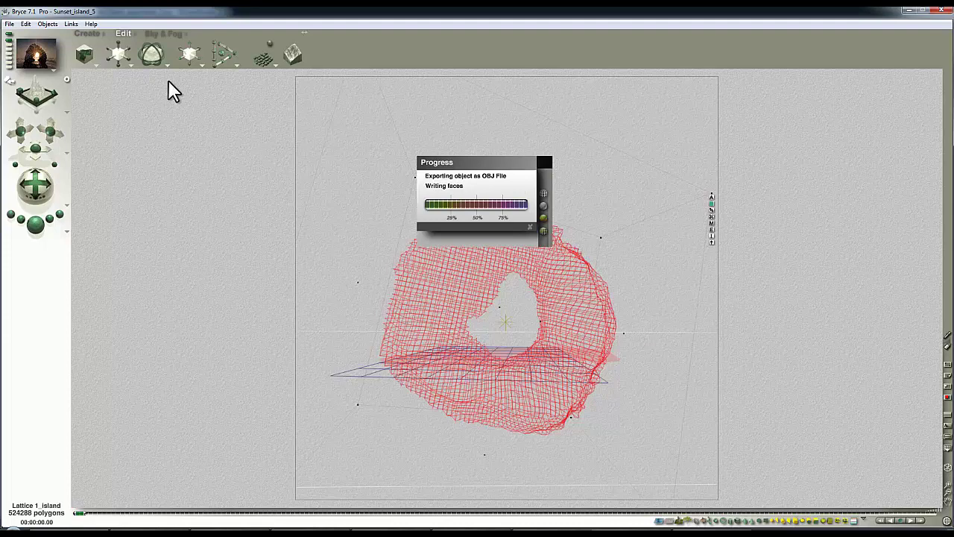
# Switch Bryce to the Create palette while the OBJ export keeps running
pyautogui.click(88, 35)
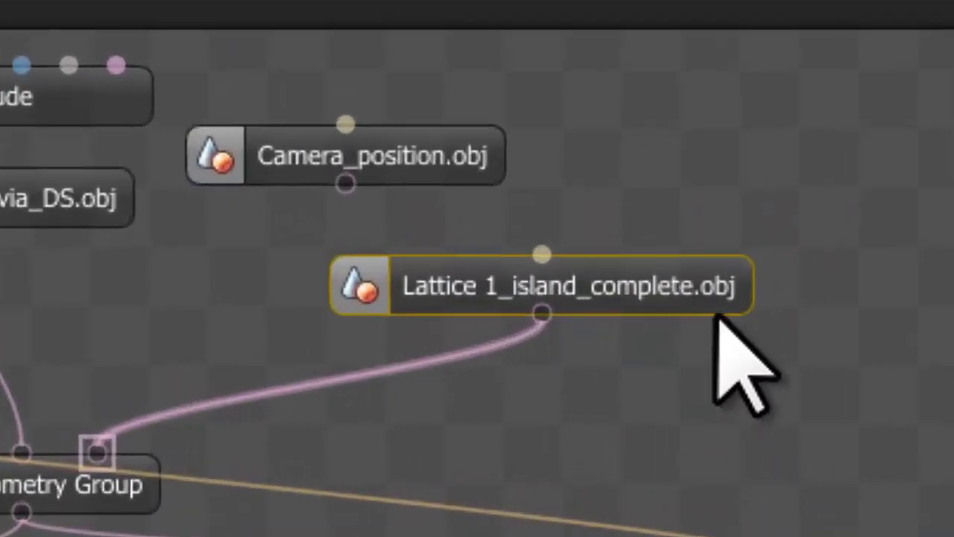
# Delete the selected Lattice 1_island_complete.obj node
pyautogui.press('Delete')
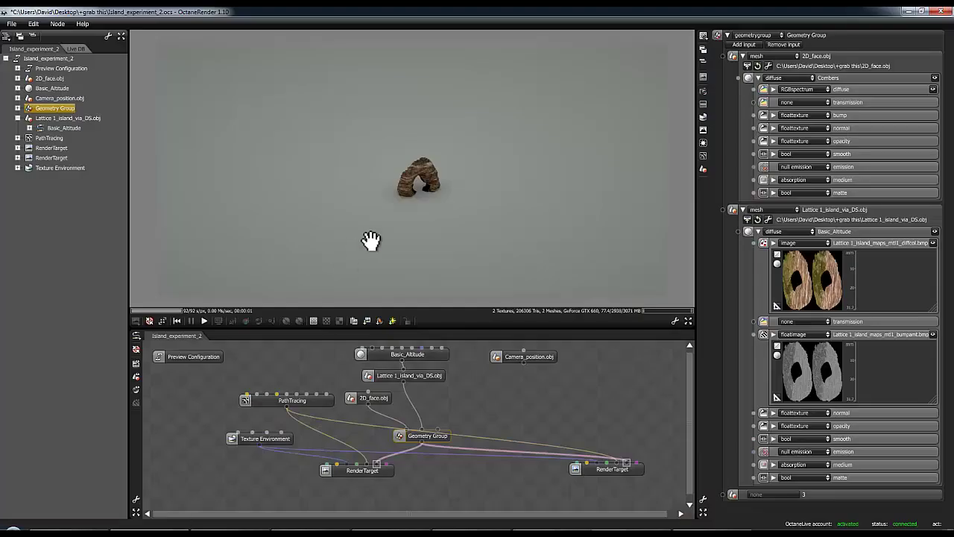
# Re-import Lattice 1_island_complete.obj as a new mesh node and place it in the graph
pyautogui.click(56, 23)
pyautogui.click(96, 52)
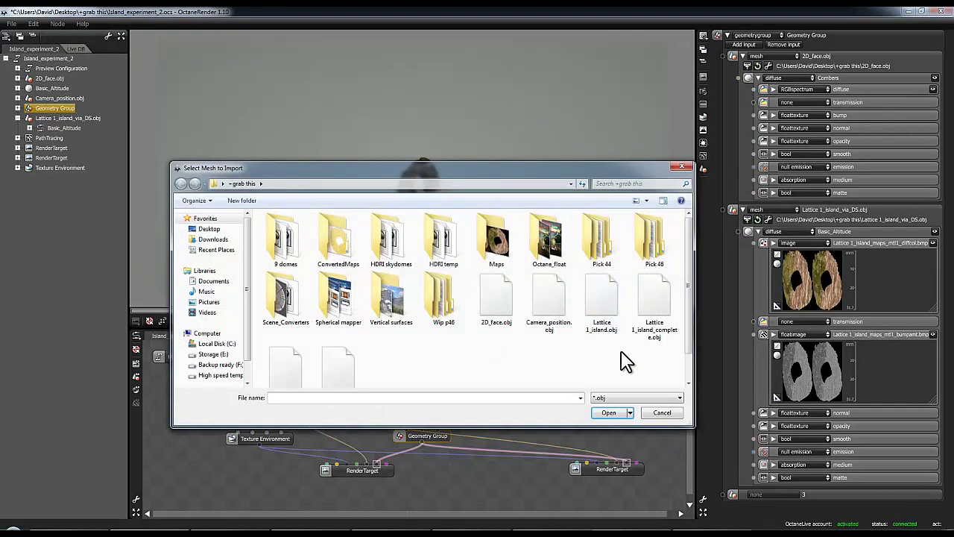
pyautogui.click(656, 319)
pyautogui.click(610, 412)
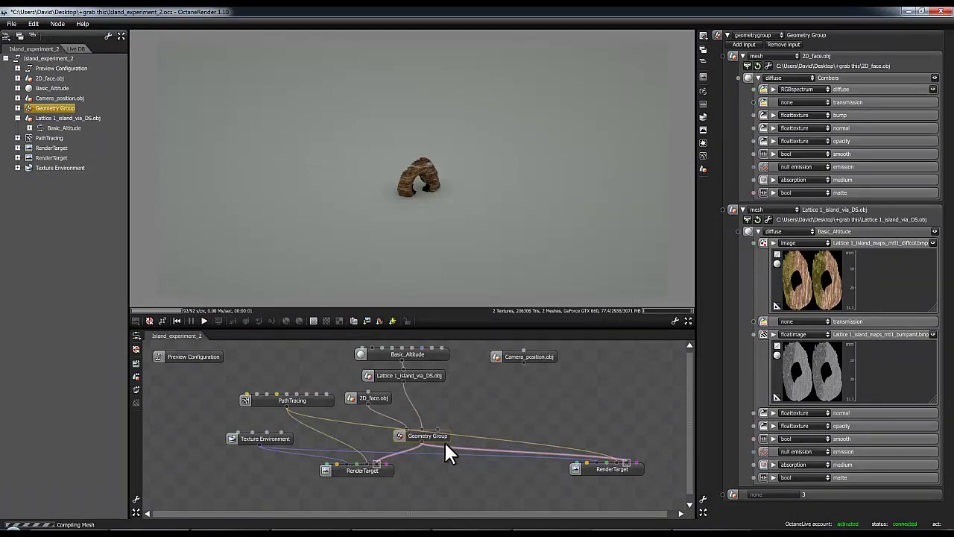
pyautogui.moveTo(395, 441); pyautogui.dragTo(518, 406)
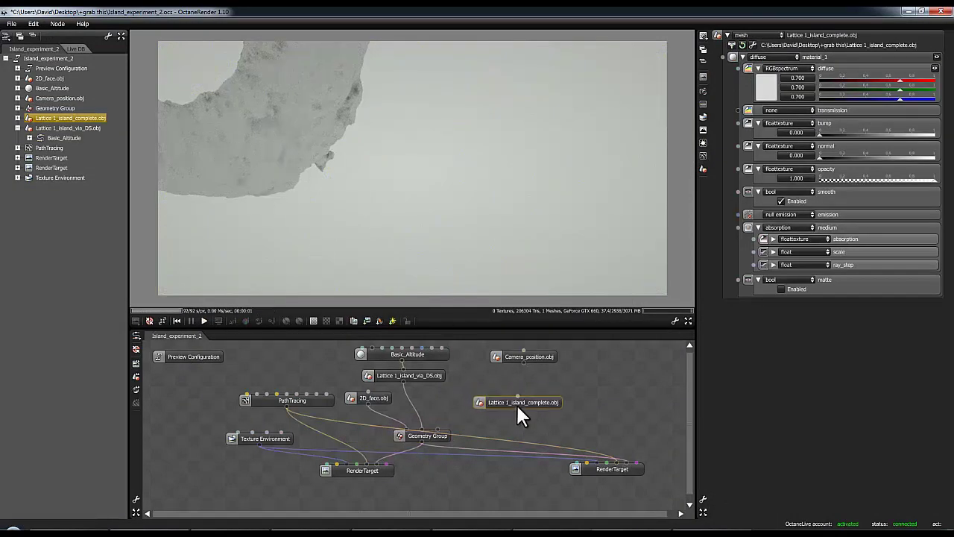
# Connect the re-imported mesh to the Geometry Group and render the group again
pyautogui.moveTo(460, 416); pyautogui.dragTo(437, 430)
pyautogui.scroll(-5, 270, 186)
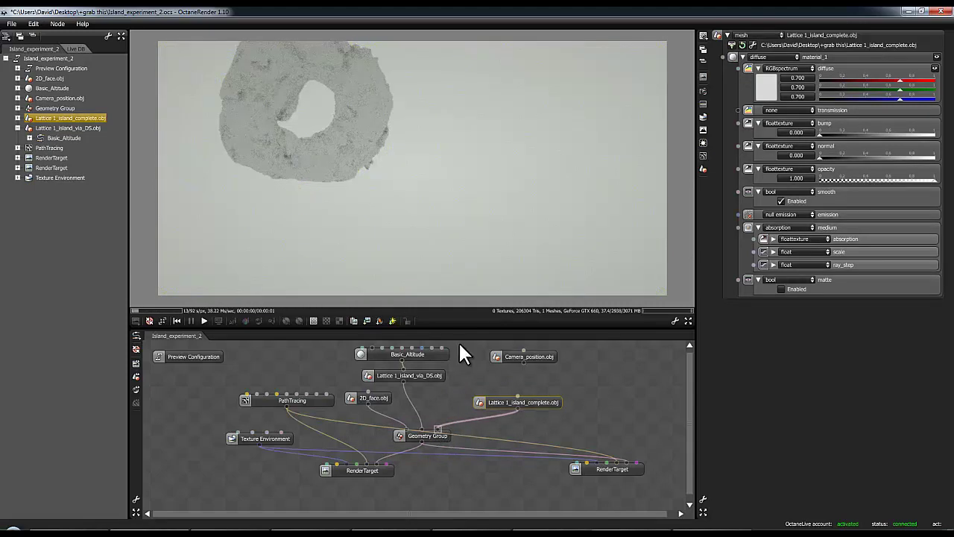
pyautogui.click(419, 442)
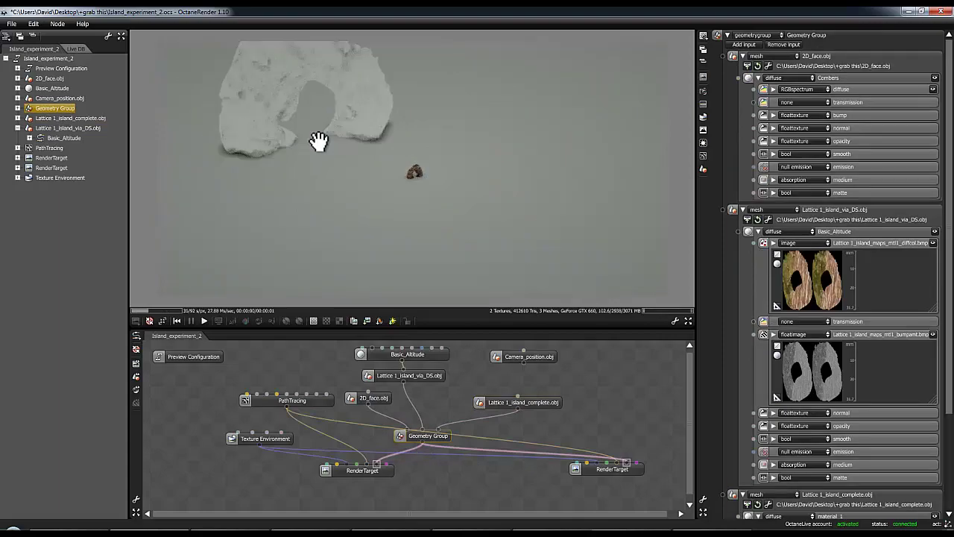
pyautogui.moveTo(315, 142); pyautogui.dragTo(443, 234)
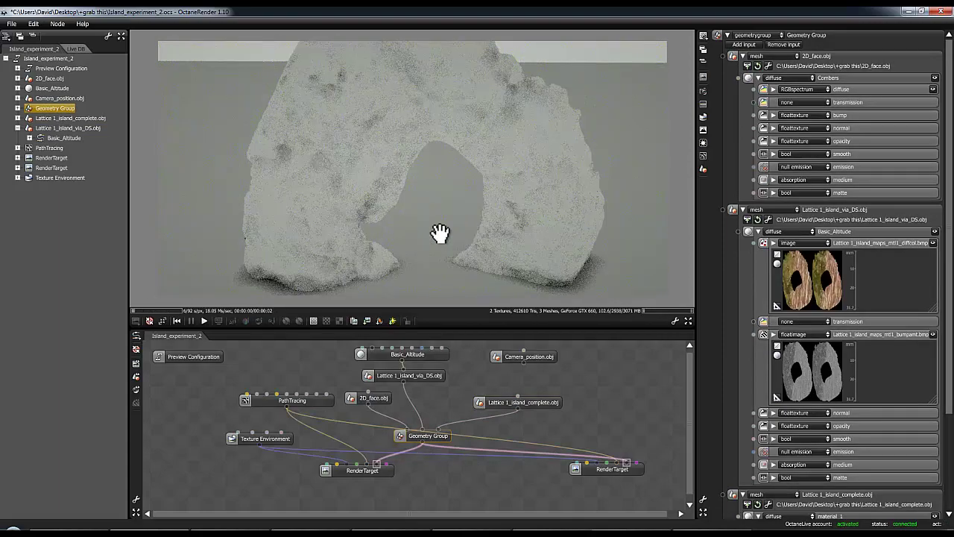
pyautogui.scroll(3, 346, 209)
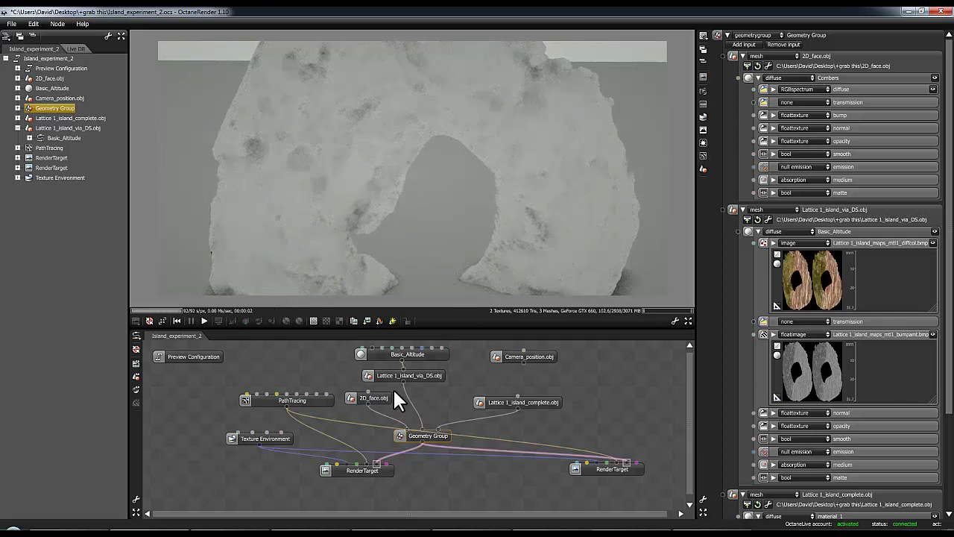
# Apply the Basic_Altitude material to Lattice 1_island_complete.obj and show its settings
pyautogui.moveTo(401, 362); pyautogui.dragTo(517, 401)
pyautogui.moveTo(402, 362); pyautogui.dragTo(519, 397)
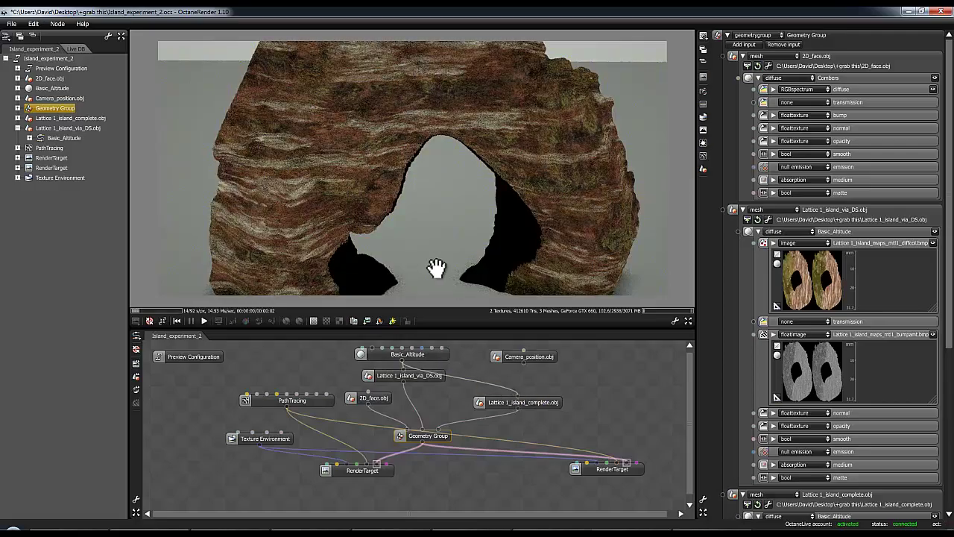
pyautogui.moveTo(436, 266); pyautogui.dragTo(496, 254)
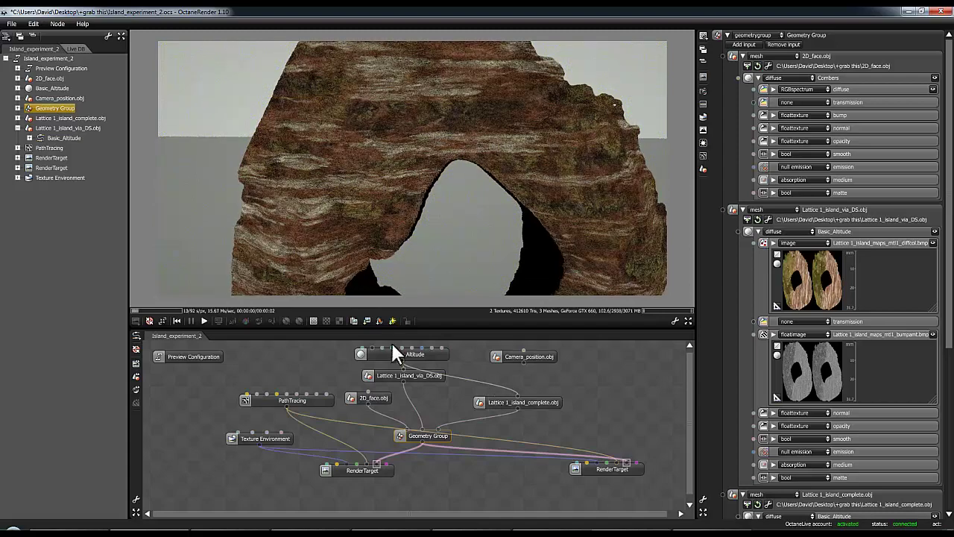
pyautogui.moveTo(393, 352); pyautogui.dragTo(448, 352)
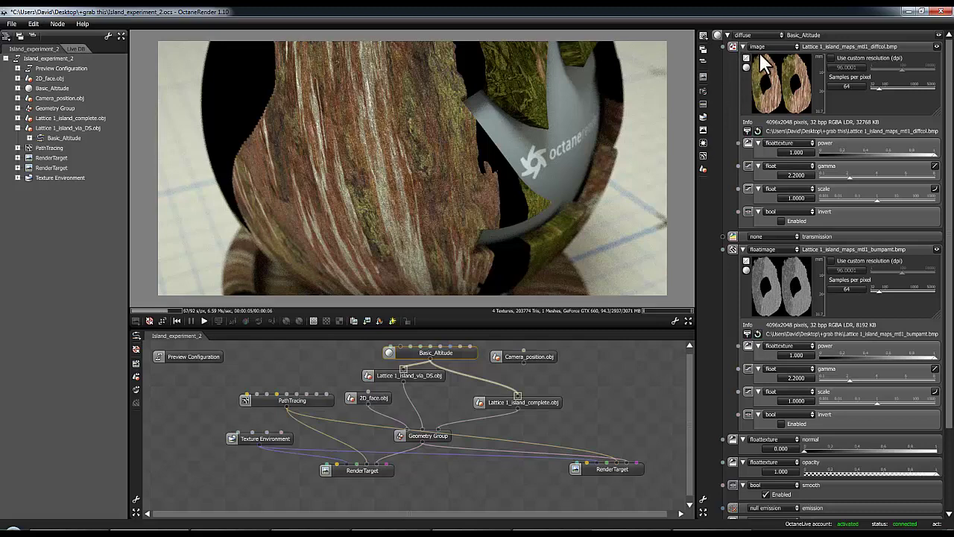
# Load Lattice 1_island_complete_mtl1_diffcol.bmp as Basic_Altitude's diffuse image
pyautogui.click(747, 131)
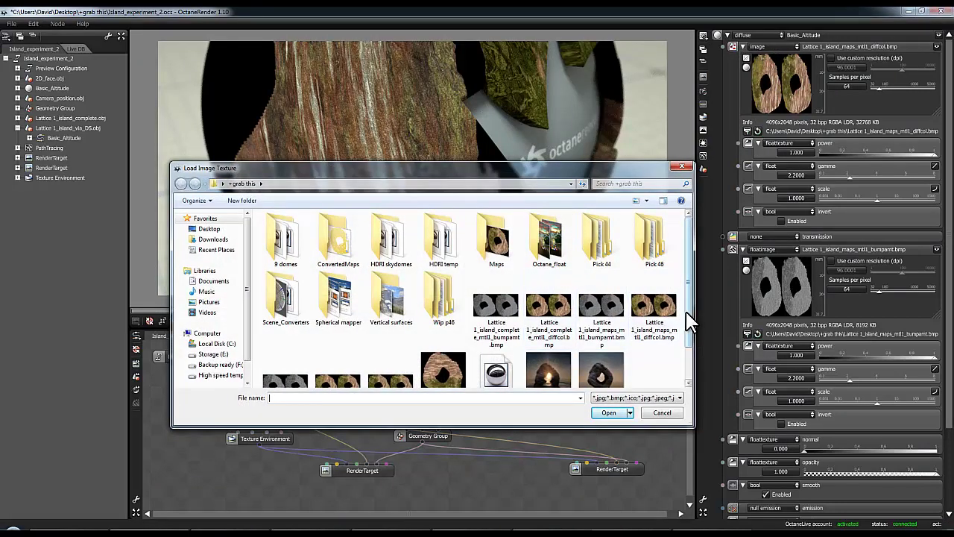
pyautogui.moveTo(689, 328); pyautogui.dragTo(692, 362)
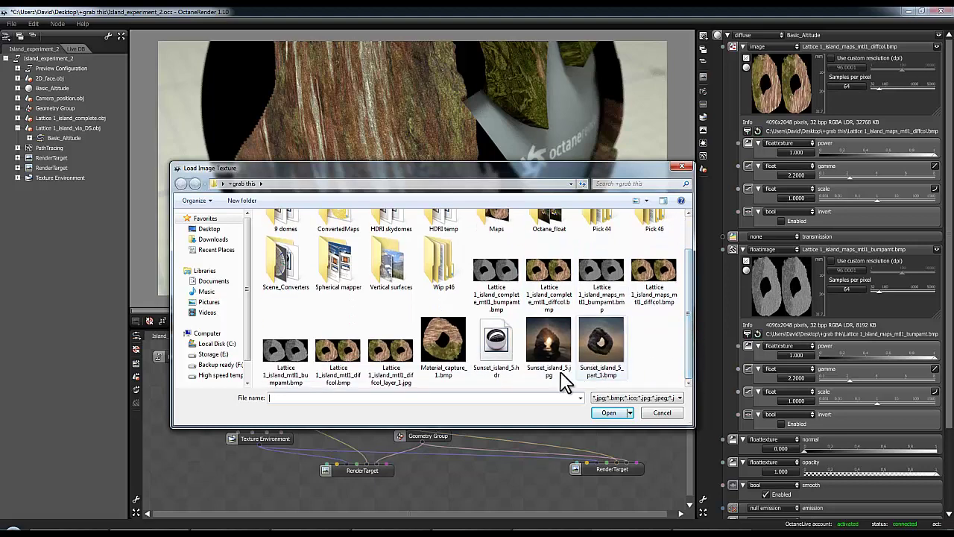
pyautogui.click(549, 287)
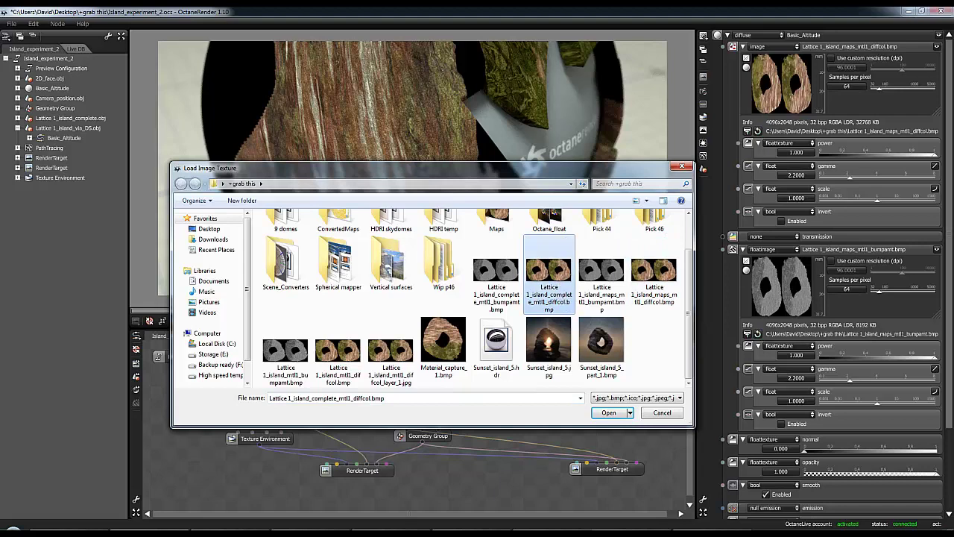
pyautogui.press('Return')
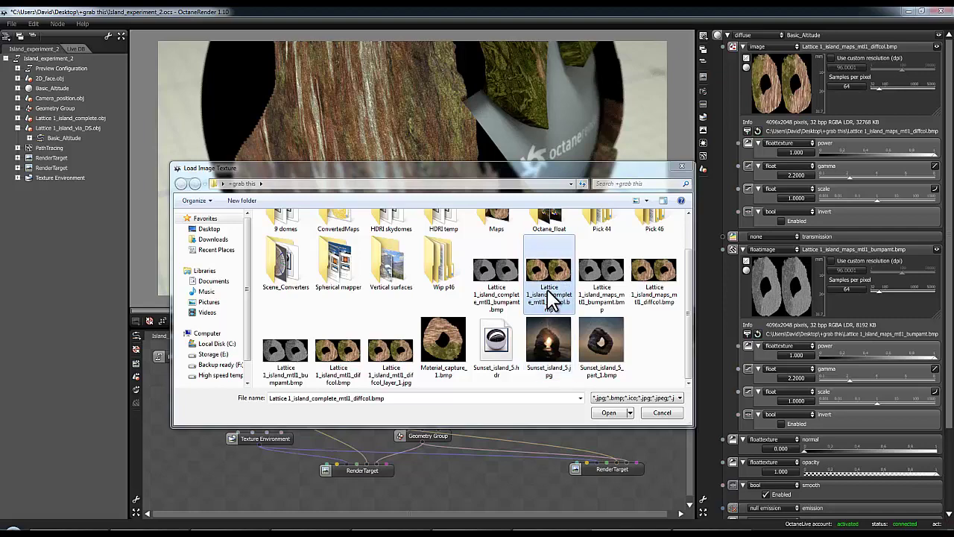
pyautogui.click(607, 412)
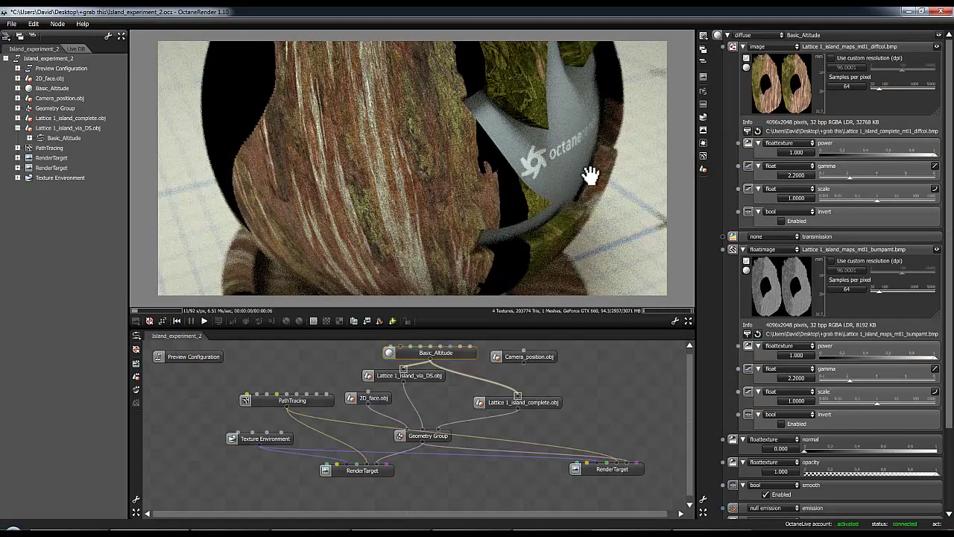
# Load Lattice 1_island_complete_mtl1_bumpamt.bmp as the bump map and preview the complete island mesh
pyautogui.click(747, 333)
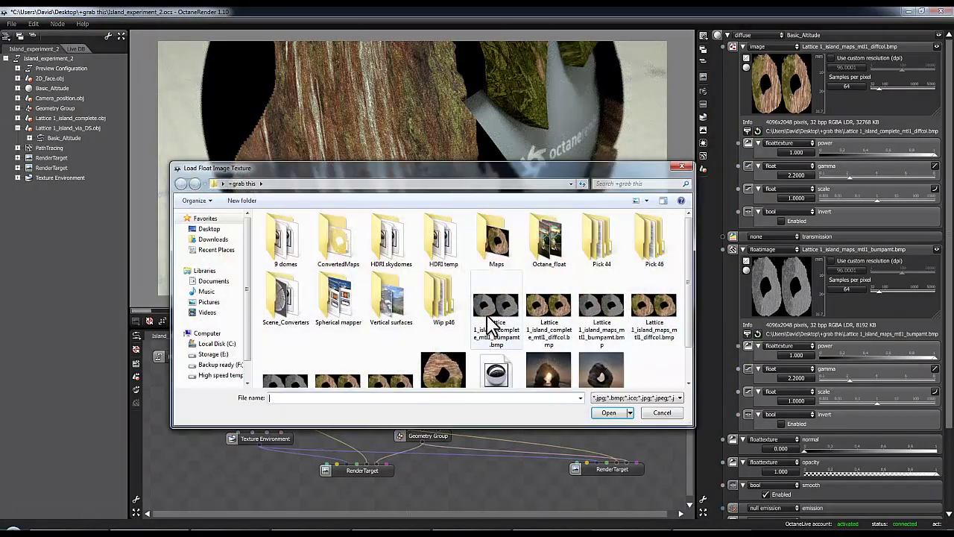
pyautogui.click(494, 314)
pyautogui.click(609, 413)
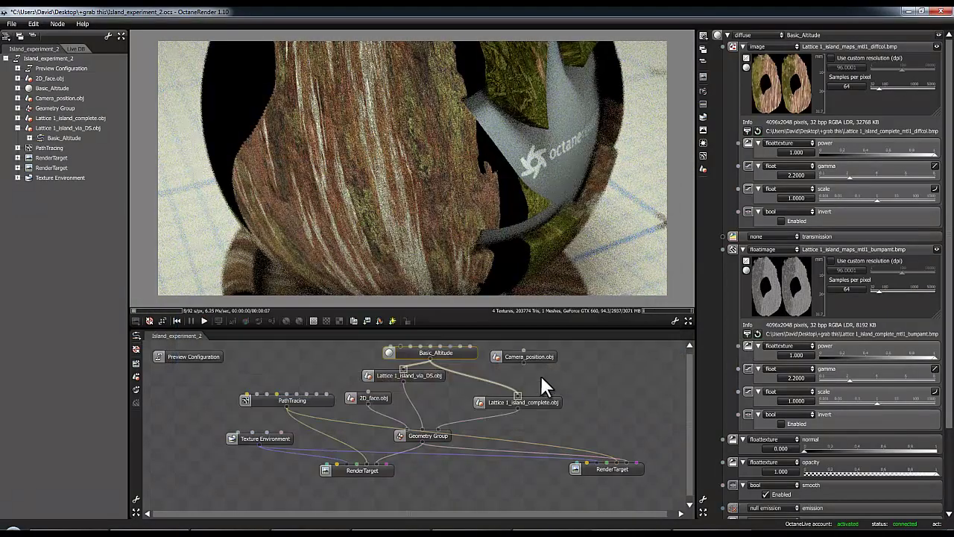
pyautogui.click(537, 402)
pyautogui.moveTo(497, 256); pyautogui.dragTo(354, 187)
# Orbit the Geometry Group preview around the arch, then render through the first RenderTarget
pyautogui.click(420, 437)
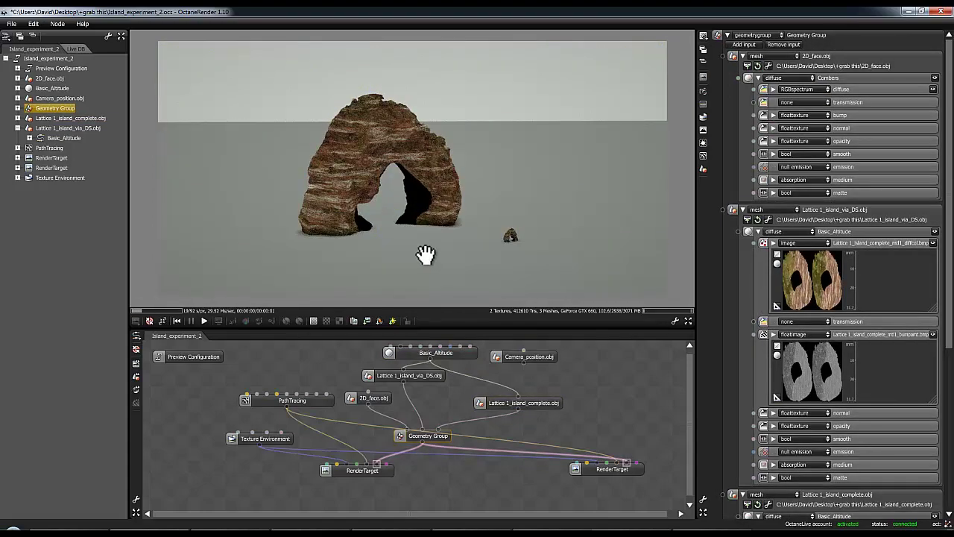
pyautogui.scroll(5, 462, 266)
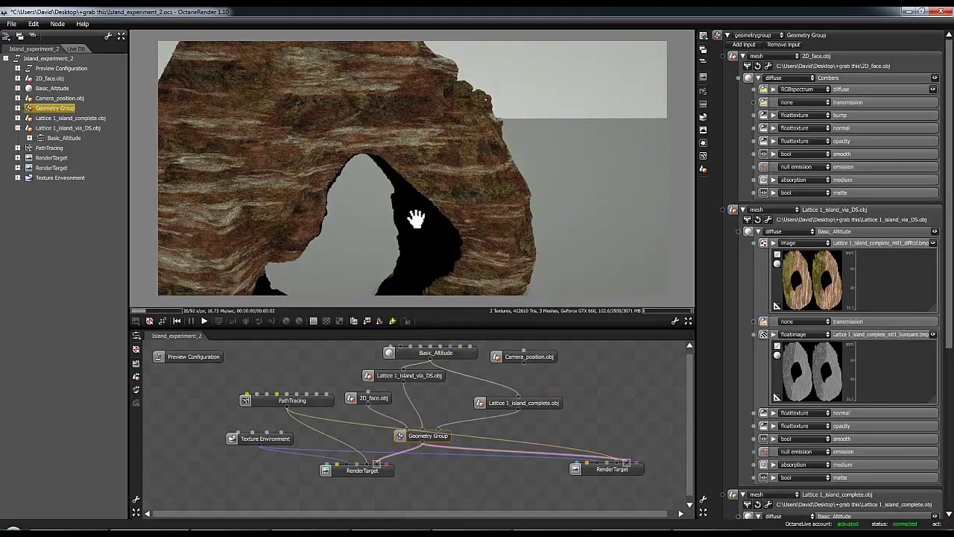
pyautogui.moveTo(359, 231); pyautogui.dragTo(302, 186)
pyautogui.moveTo(293, 140); pyautogui.dragTo(438, 188)
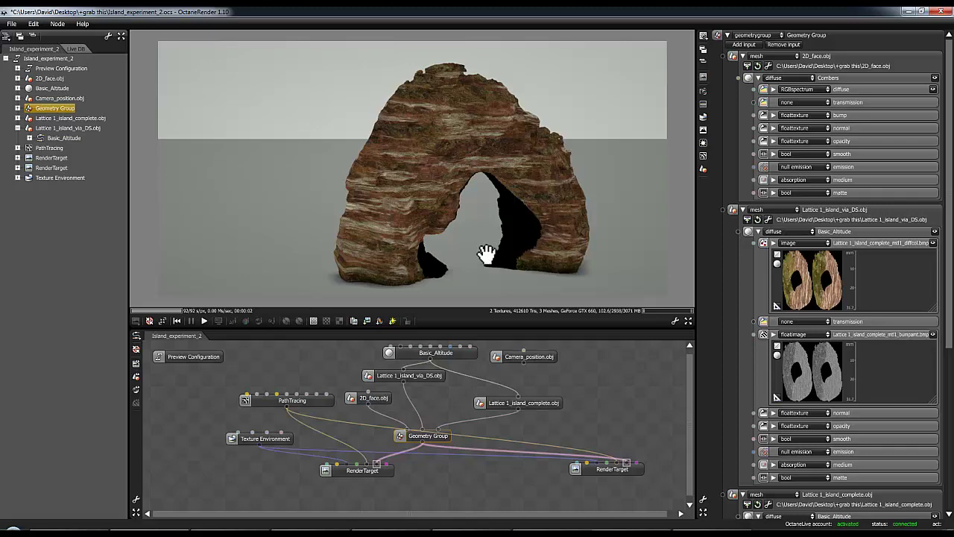
pyautogui.moveTo(483, 246); pyautogui.dragTo(495, 270)
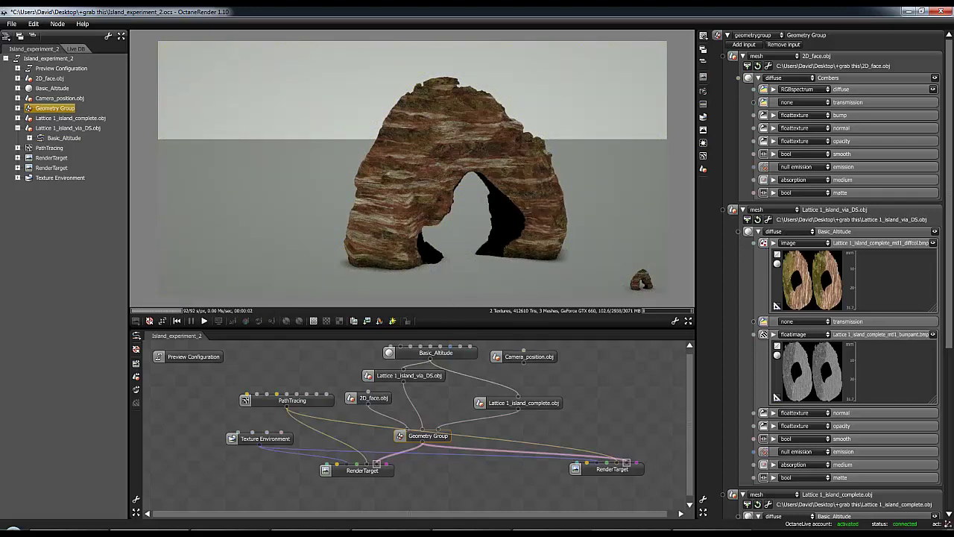
pyautogui.moveTo(364, 471); pyautogui.dragTo(423, 488)
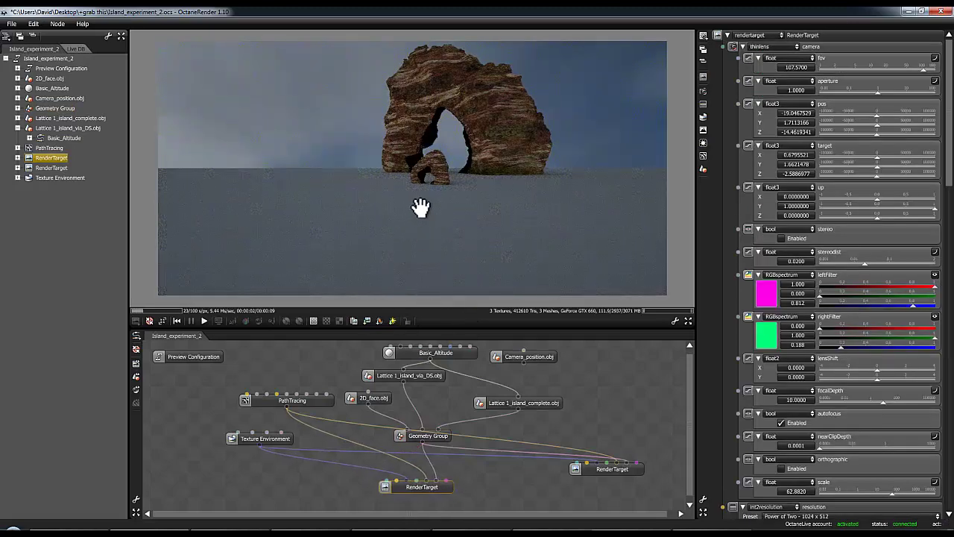
# Reposition the render camera around the island, keeping it above the sea surface
pyautogui.moveTo(457, 164); pyautogui.dragTo(455, 152, button='right')
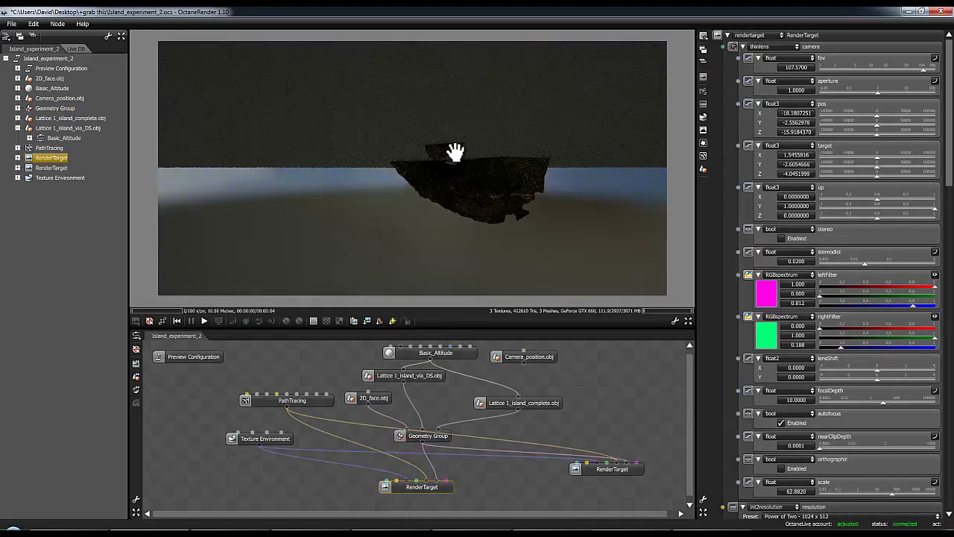
pyautogui.moveTo(455, 152); pyautogui.dragTo(507, 136)
pyautogui.moveTo(507, 137); pyautogui.dragTo(616, 239, button='right')
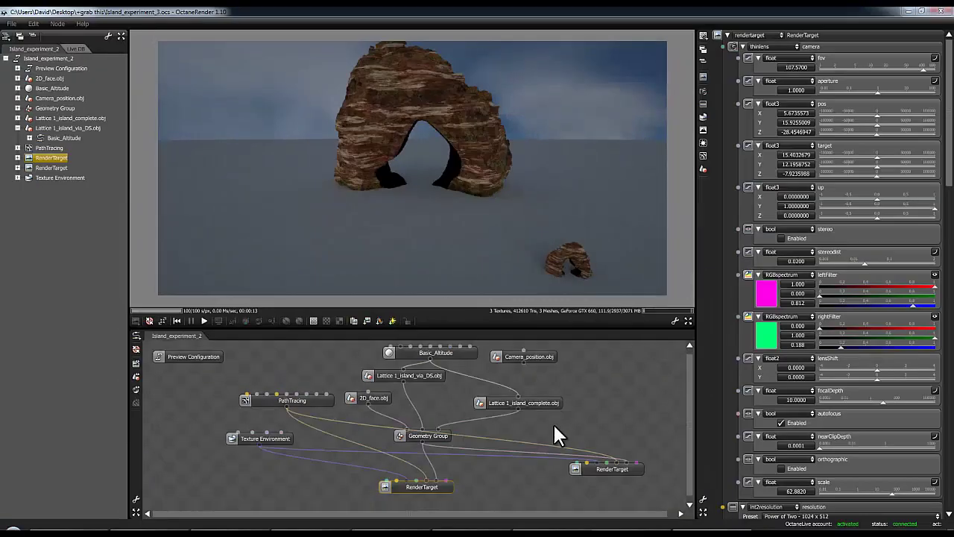
# Delete the Lattice 1_island_complete.obj mesh node and return to the Basic_Altitude material settings
pyautogui.moveTo(524, 401); pyautogui.dragTo(571, 396)
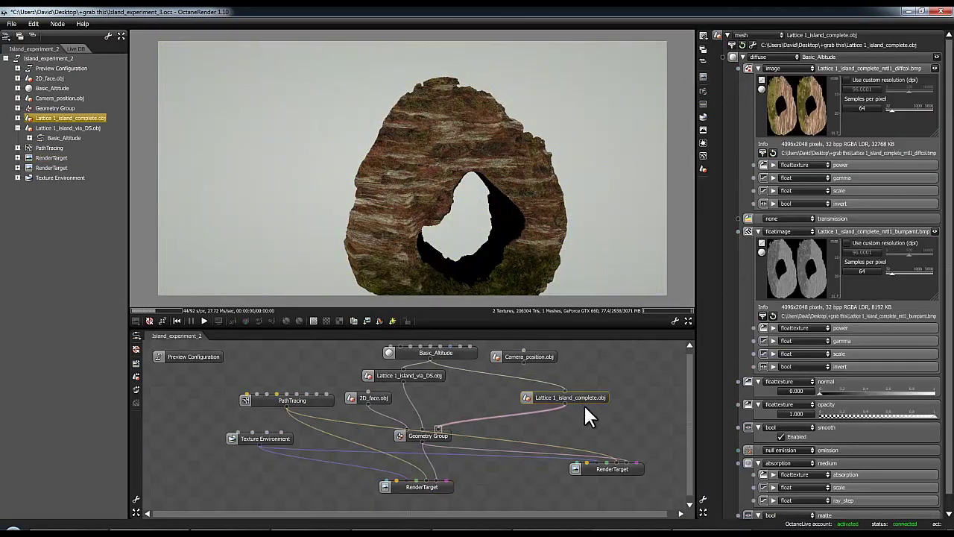
pyautogui.press('Delete')
pyautogui.moveTo(452, 351); pyautogui.dragTo(422, 347)
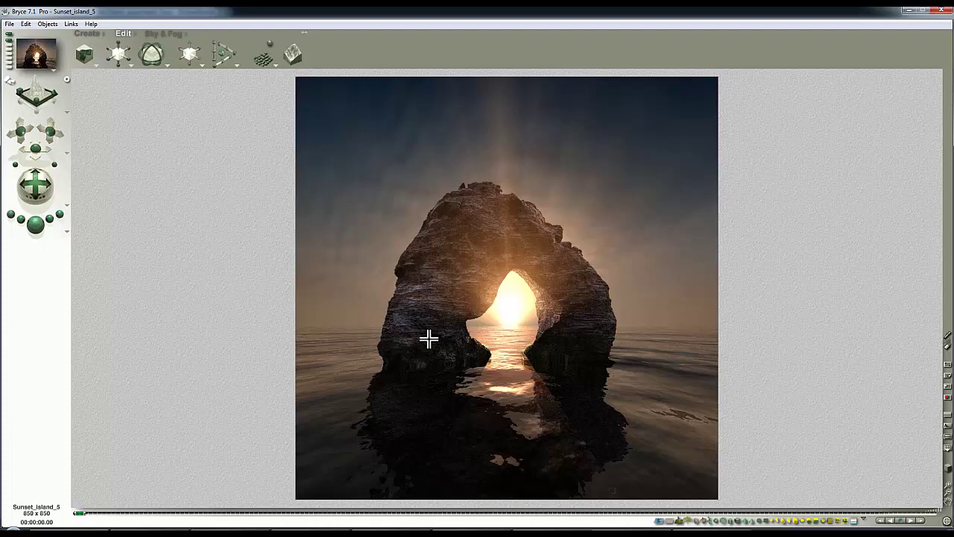
# Return to the wireframe view and select the rock island mesh from the overlapping objects
pyautogui.click(529, 257)
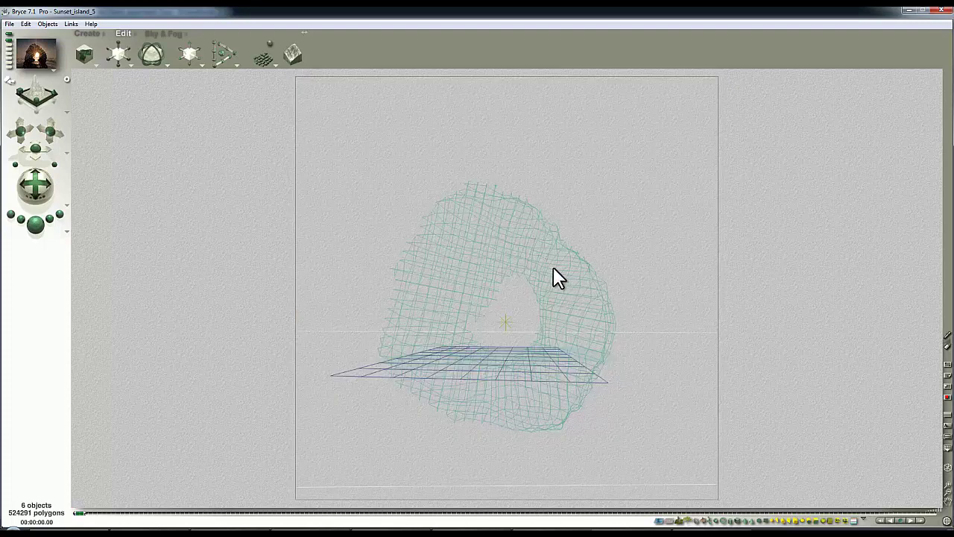
pyautogui.keyDown('ctrl'); pyautogui.click(580, 293); pyautogui.keyUp('ctrl')
pyautogui.click(609, 316)
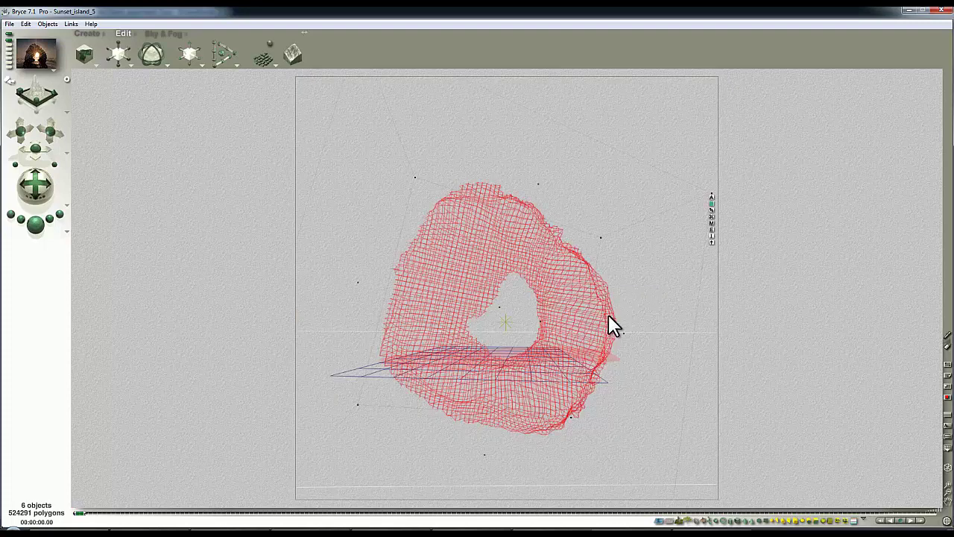
# Edit the island material's deep texture noise (Stone Cliff) and apply it to the rock
pyautogui.click(711, 223)
pyautogui.click(605, 116)
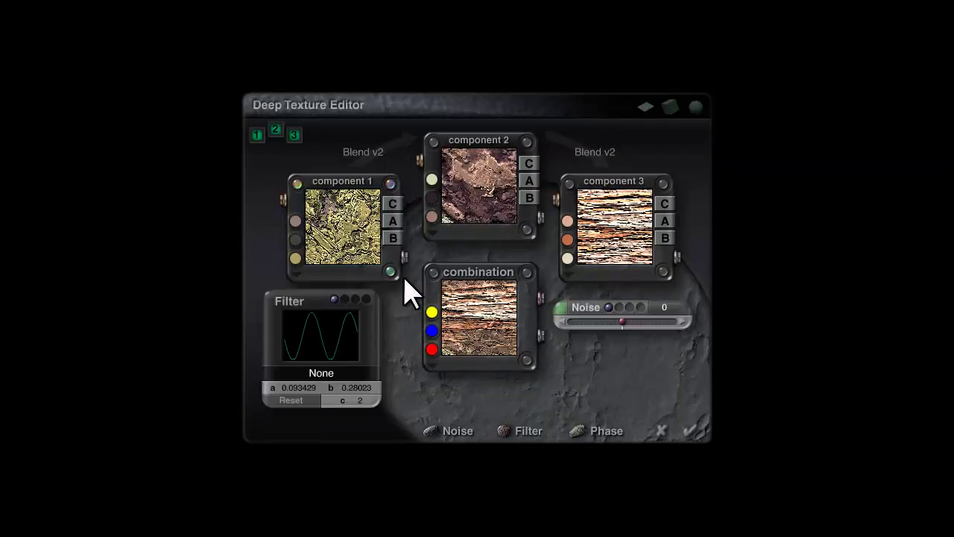
pyautogui.click(561, 307)
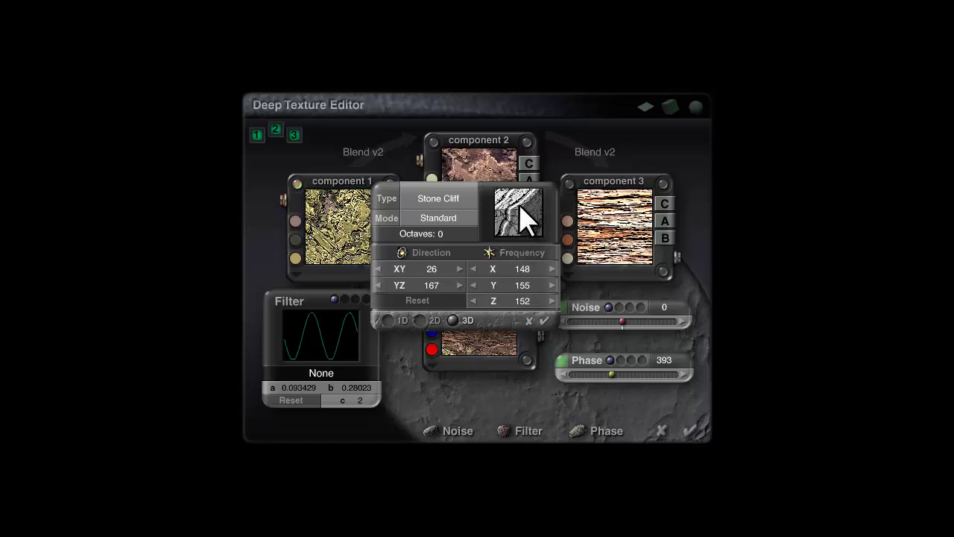
pyautogui.click(545, 321)
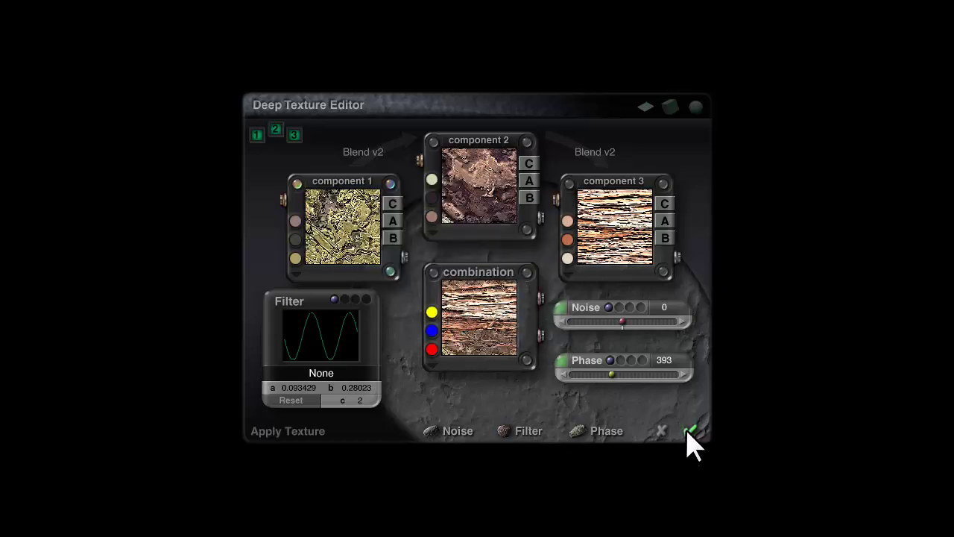
pyautogui.click(689, 431)
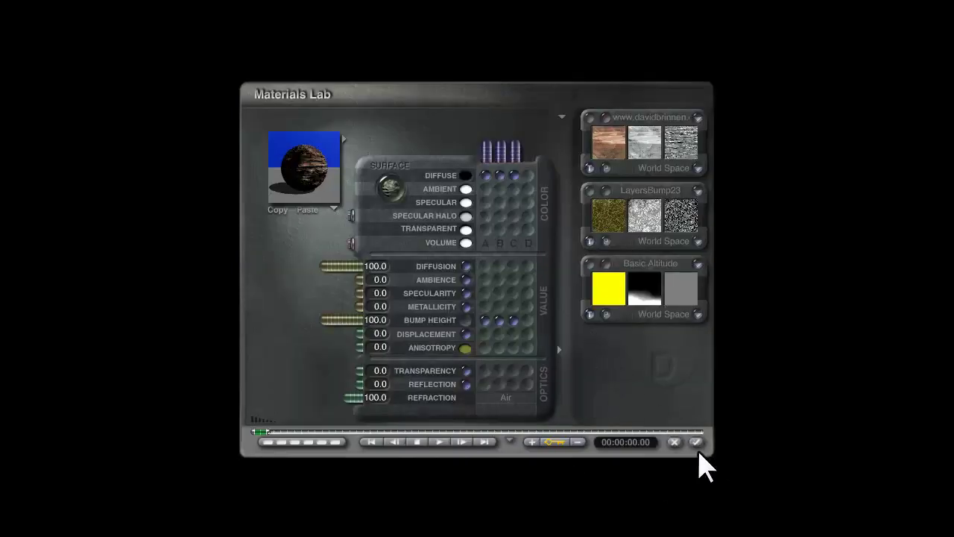
pyautogui.click(695, 443)
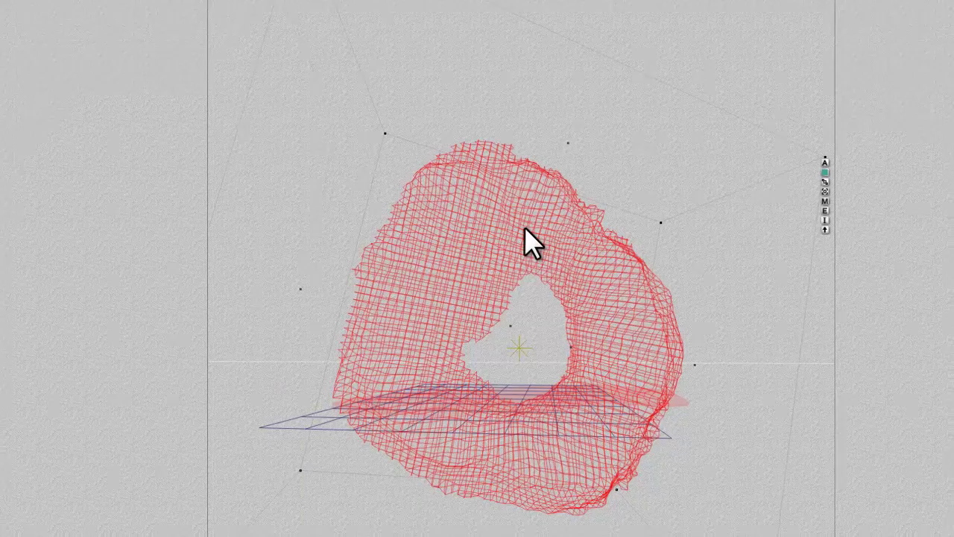
# Switch rotation to World Space and flatten the island by setting its Y size to 0
pyautogui.click(167, 66)
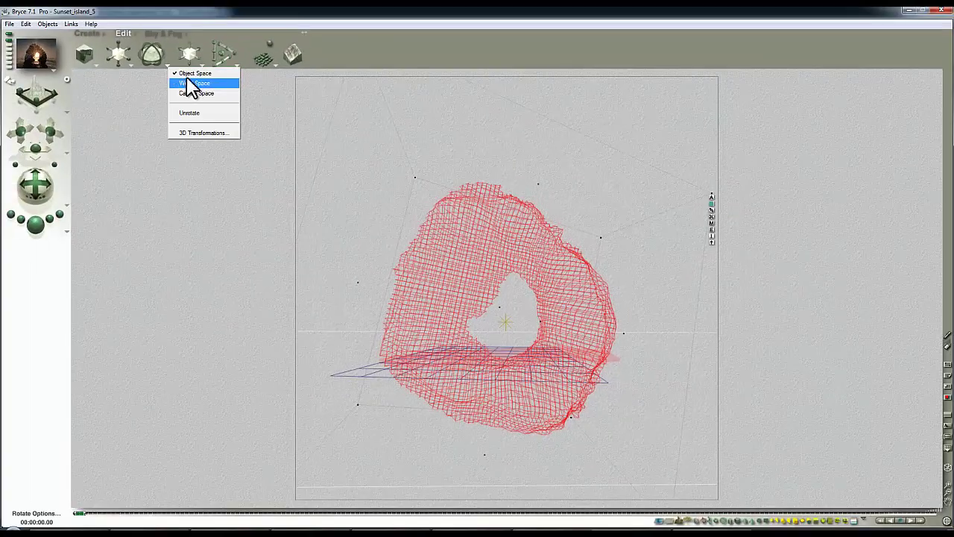
pyautogui.click(192, 83)
pyautogui.click(711, 196)
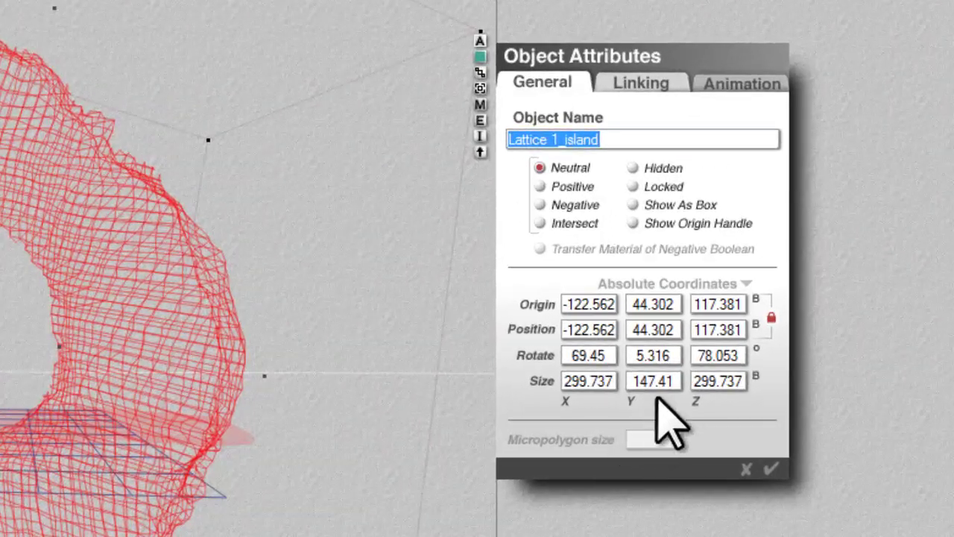
pyautogui.click(653, 380)
pyautogui.write('0')
pyautogui.click(770, 468)
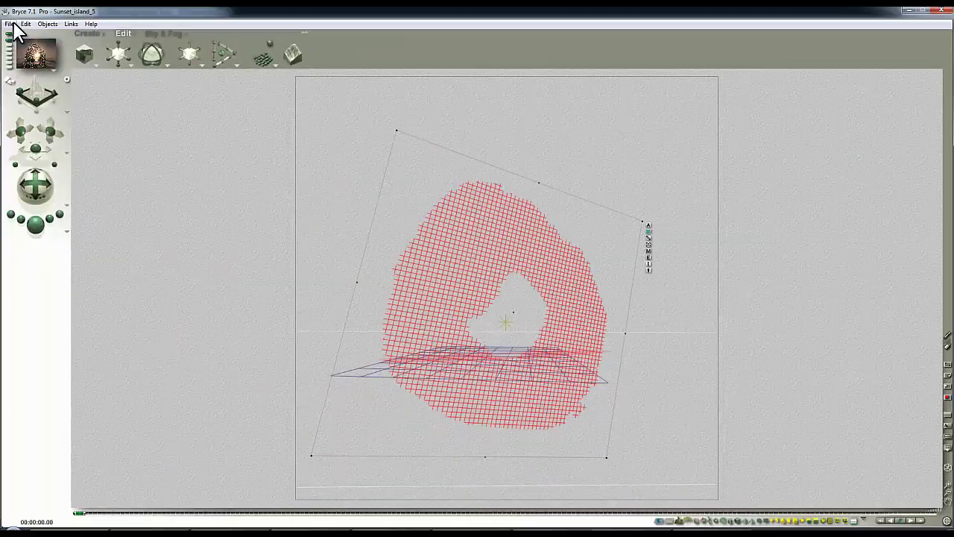
# Export the island as Lattice 1_island_flat.obj with 2048 × 2048 texture maps
pyautogui.click(10, 24)
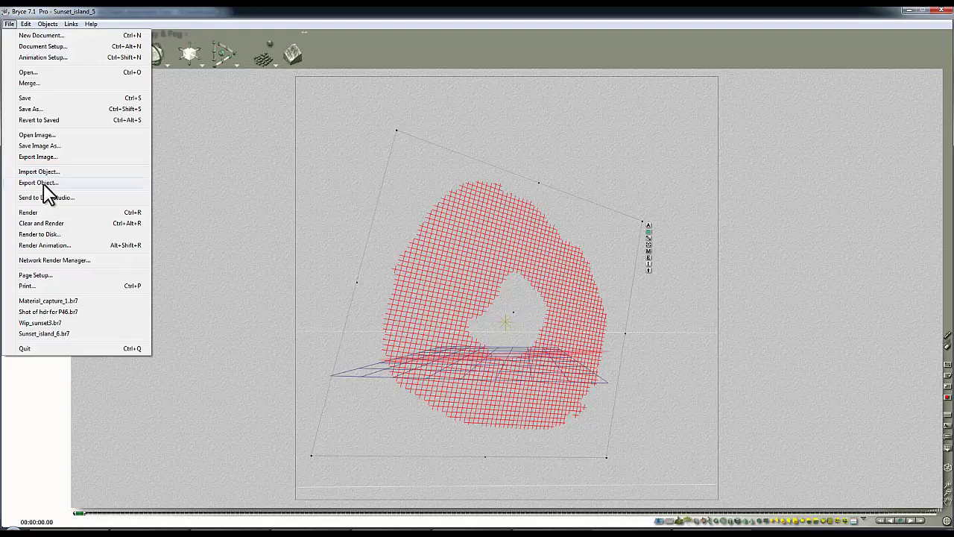
pyautogui.click(38, 183)
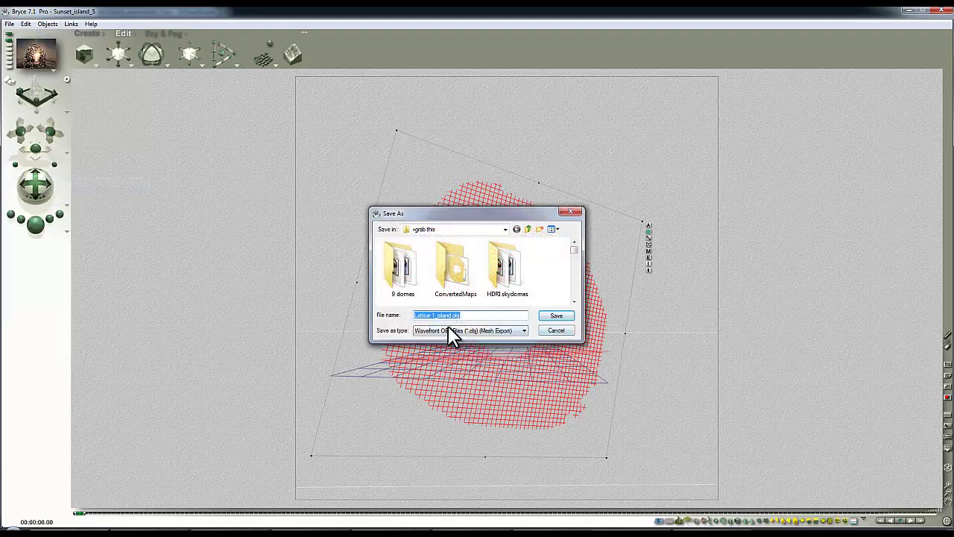
pyautogui.press('End')
pyautogui.press('Left')
pyautogui.press('Left')
pyautogui.press('Left')
pyautogui.press('Left')
pyautogui.write('_flat')
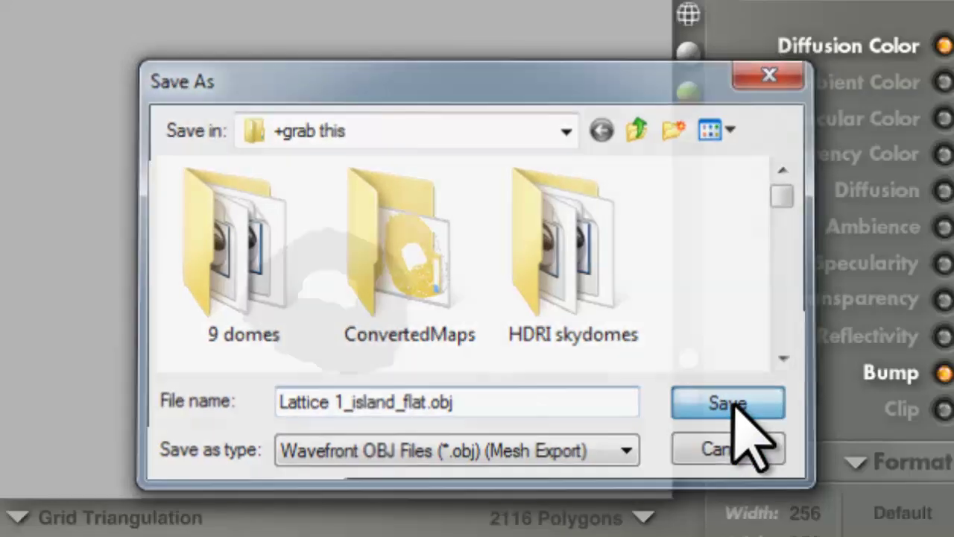
pyautogui.click(701, 407)
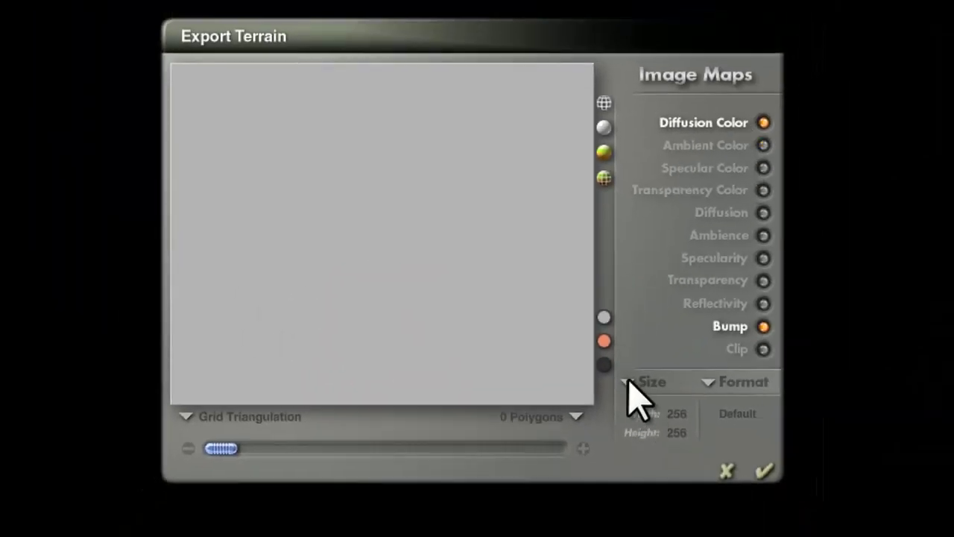
pyautogui.click(628, 382)
pyautogui.click(682, 492)
pyautogui.click(766, 471)
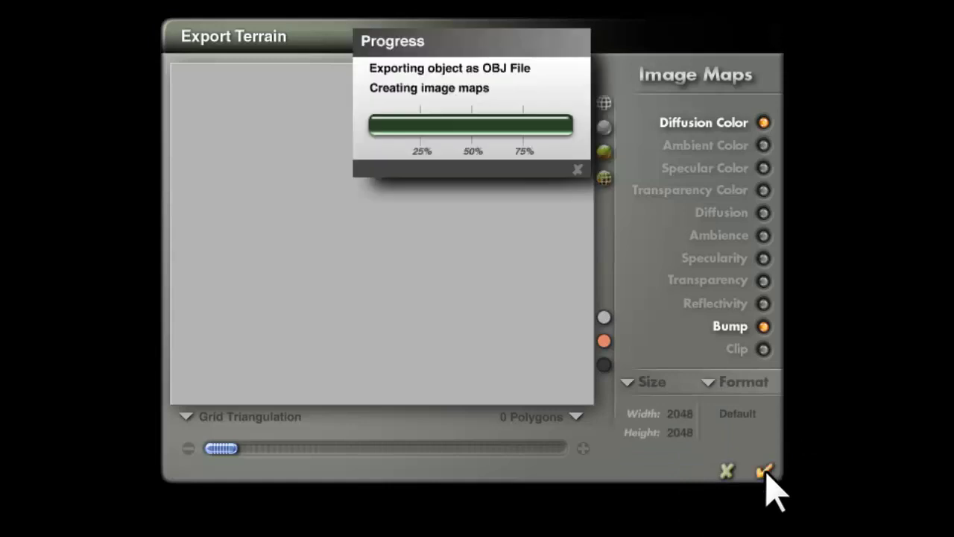
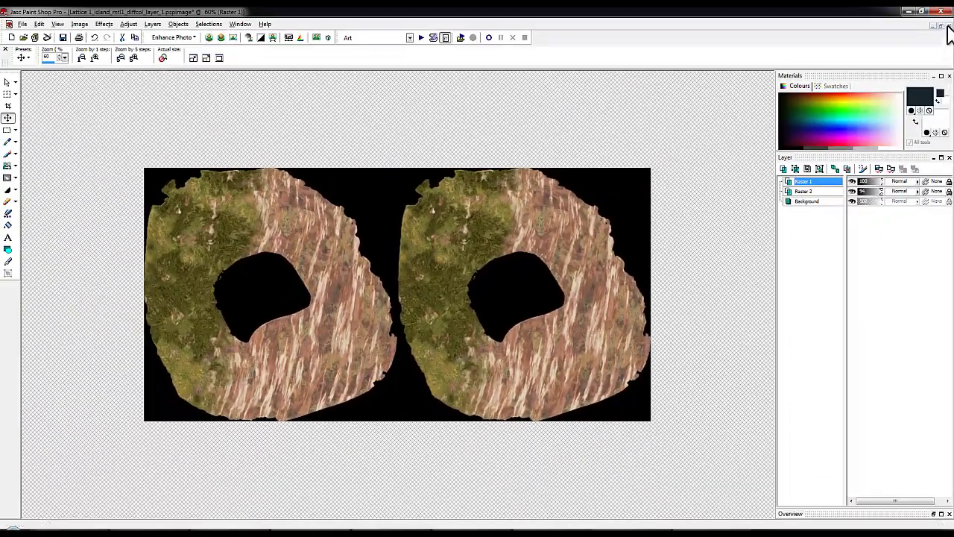
# Close the layered island texture and the material capture image without saving
pyautogui.click(949, 26)
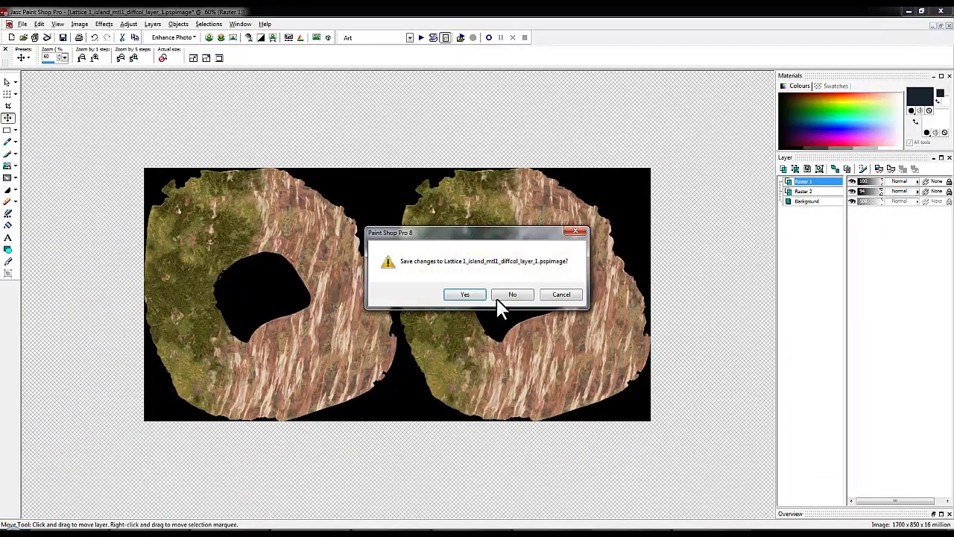
pyautogui.click(515, 297)
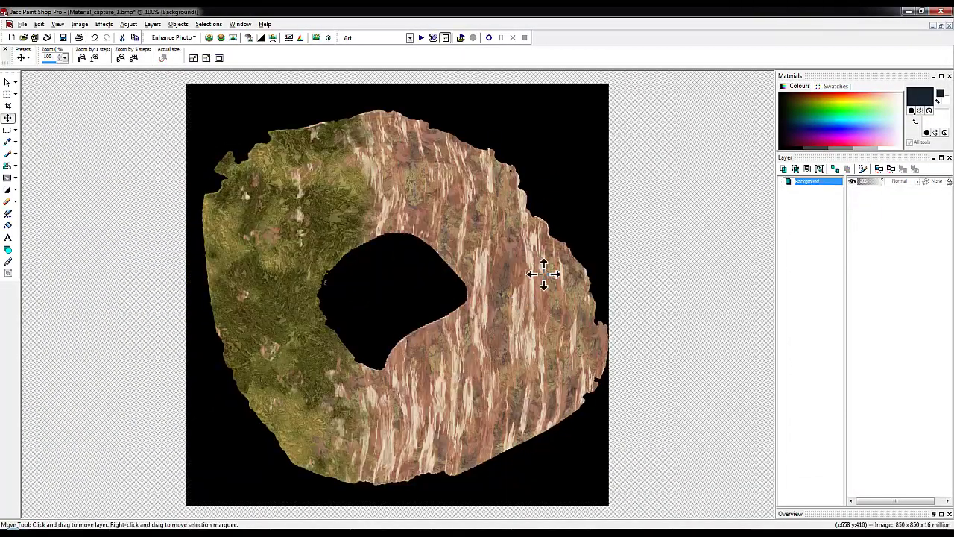
pyautogui.click(949, 26)
pyautogui.click(486, 296)
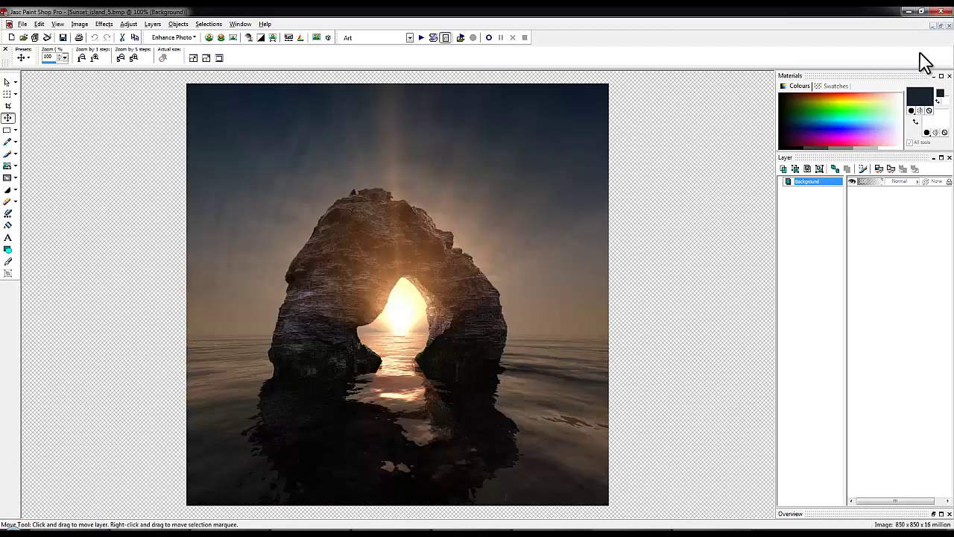
# Close the sunset island render and Photo Viewer, then open Lattice1_island_complete_mtl1_diffcol.bmp
pyautogui.click(949, 26)
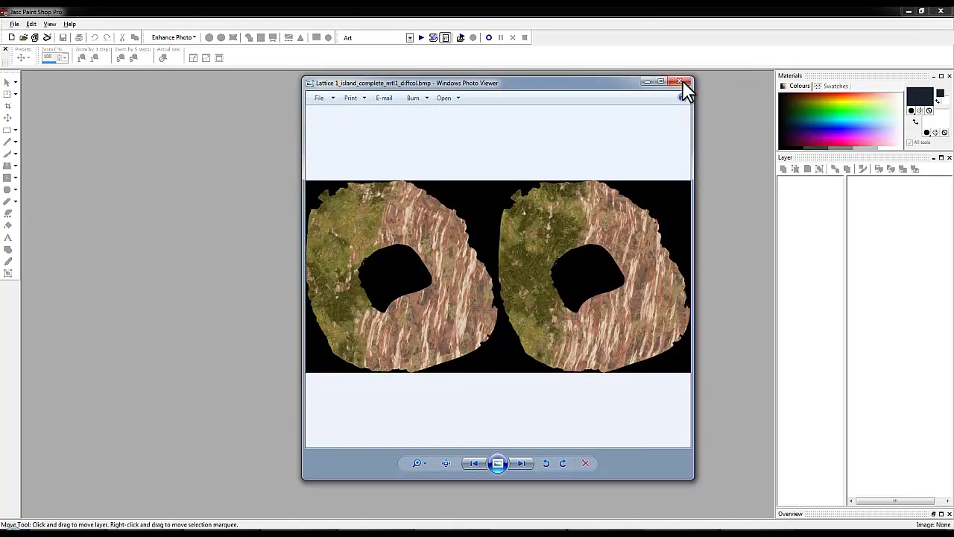
pyautogui.click(679, 81)
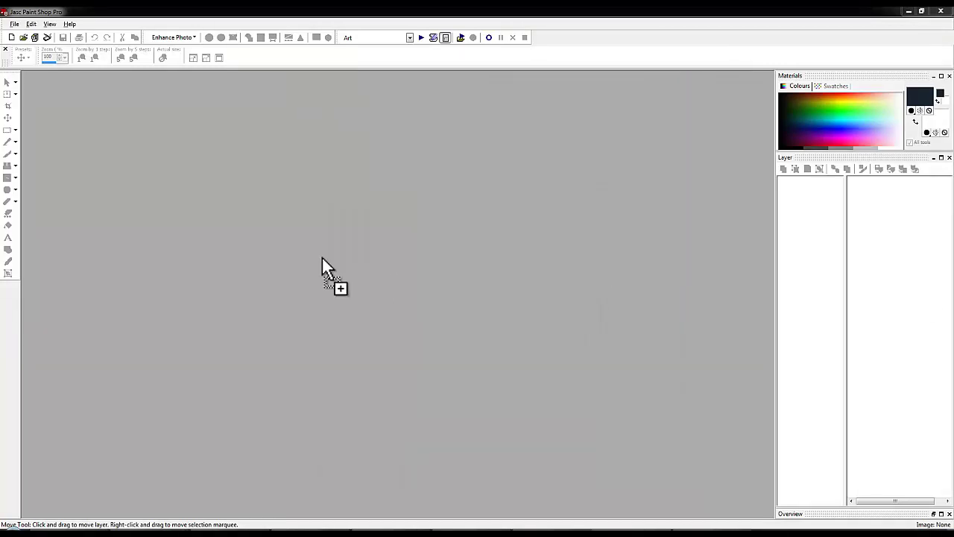
pyautogui.moveTo(322, 258); pyautogui.dragTo(322, 258)
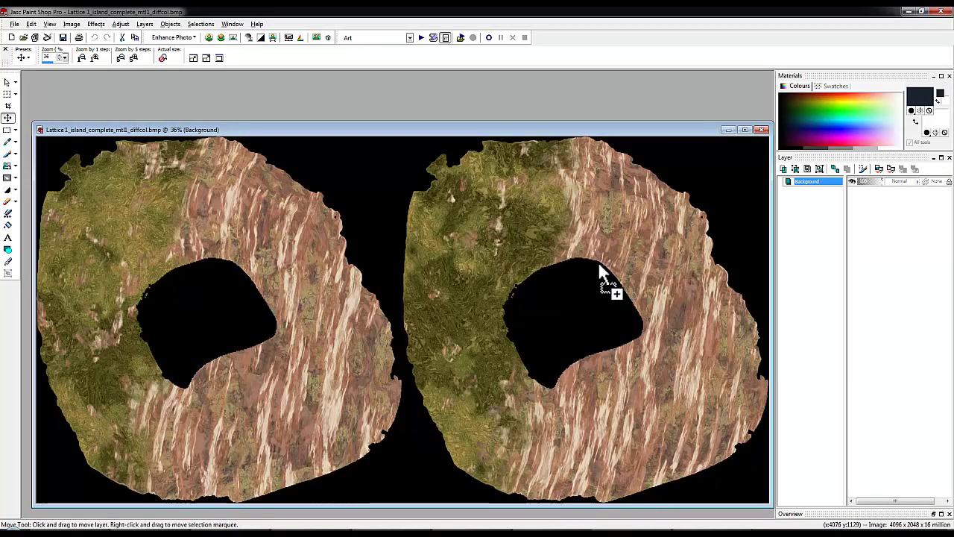
# Open the maps diffuse texture beside the complete one and rearrange both windows
pyautogui.moveTo(602, 277); pyautogui.dragTo(411, 224)
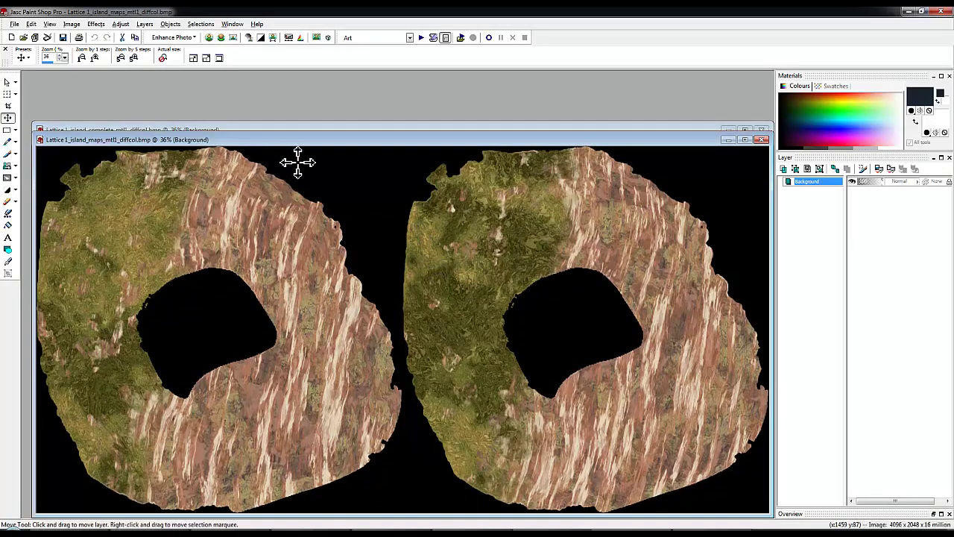
pyautogui.click(303, 128)
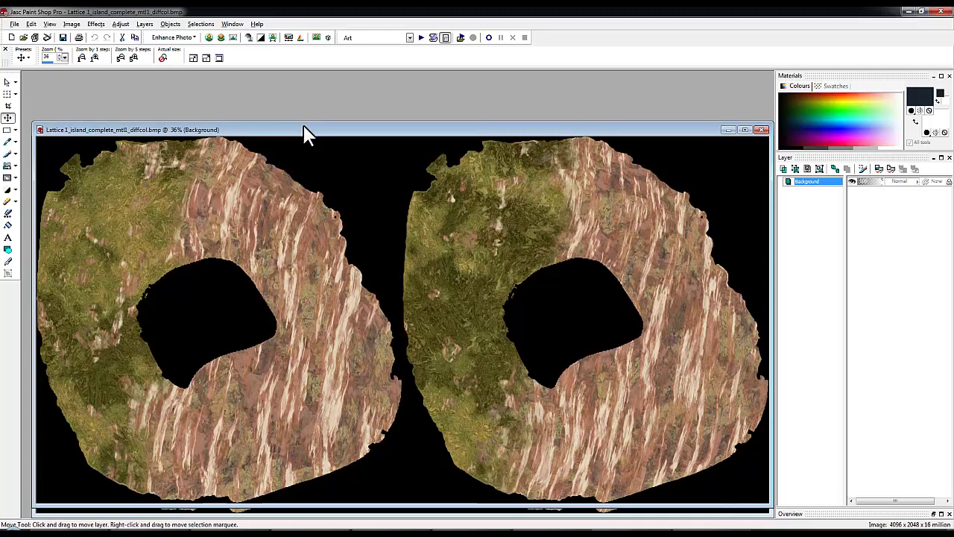
pyautogui.moveTo(333, 132); pyautogui.dragTo(385, 201)
pyautogui.click(306, 149)
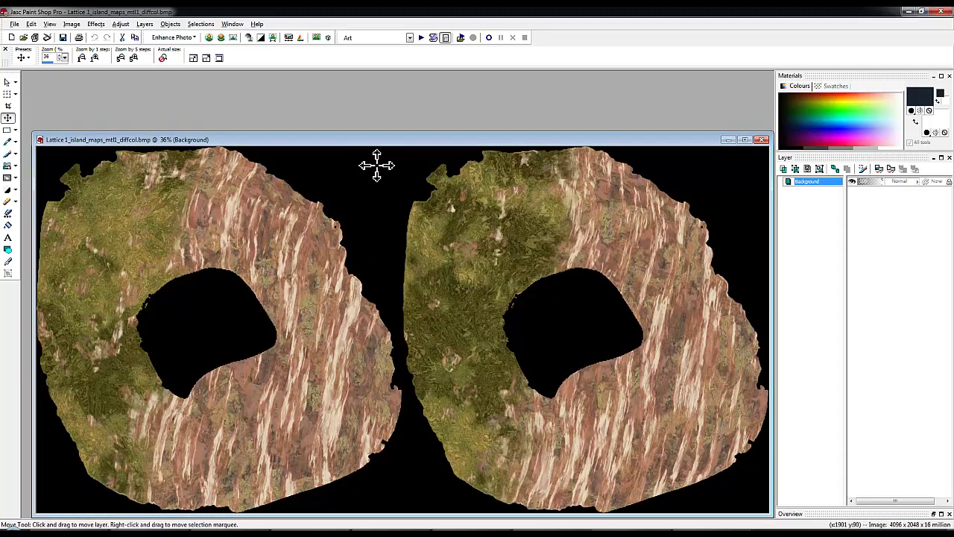
pyautogui.click(762, 139)
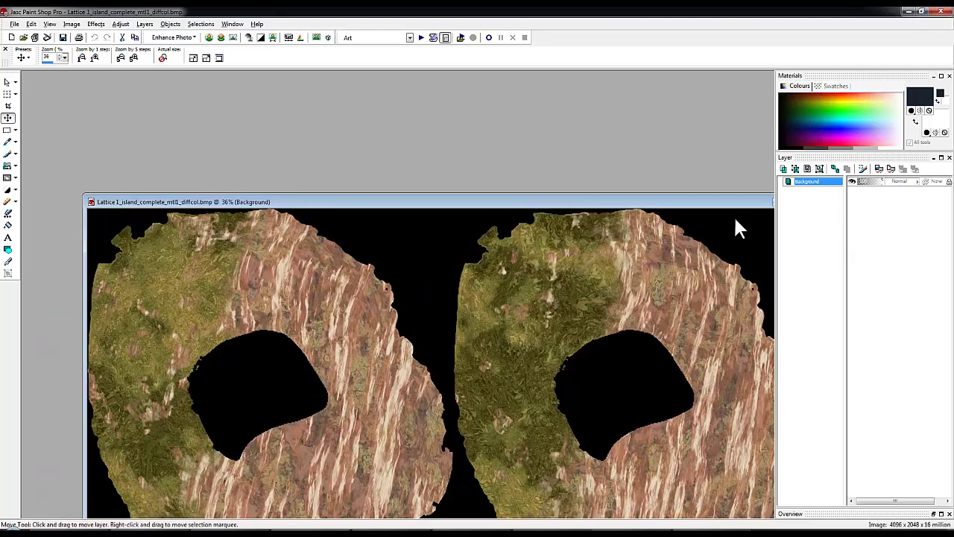
pyautogui.moveTo(688, 205); pyautogui.dragTo(630, 164)
pyautogui.click(753, 161)
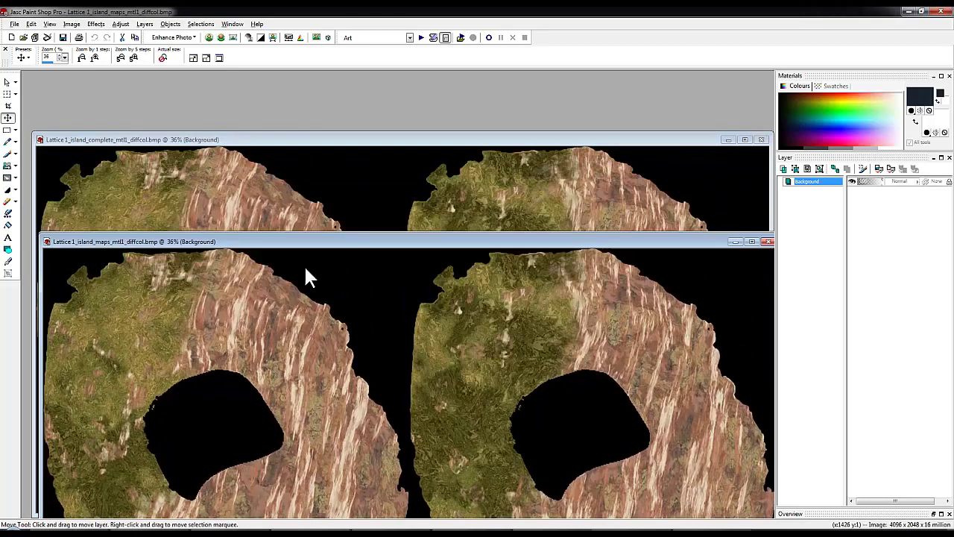
# Try moving the maps texture layer, dismiss the out-of-memory errors, and close both textures
pyautogui.moveTo(306, 239); pyautogui.dragTo(295, 176)
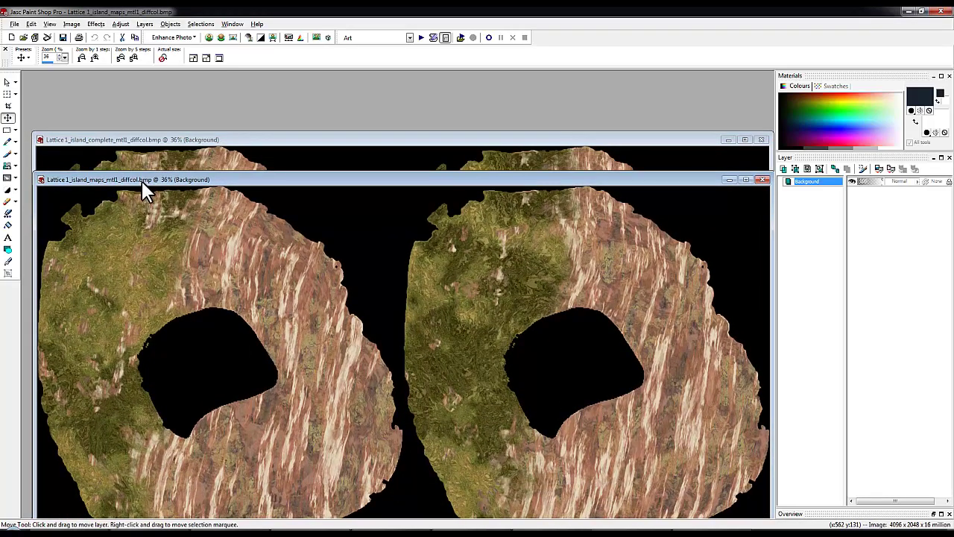
pyautogui.click(256, 187)
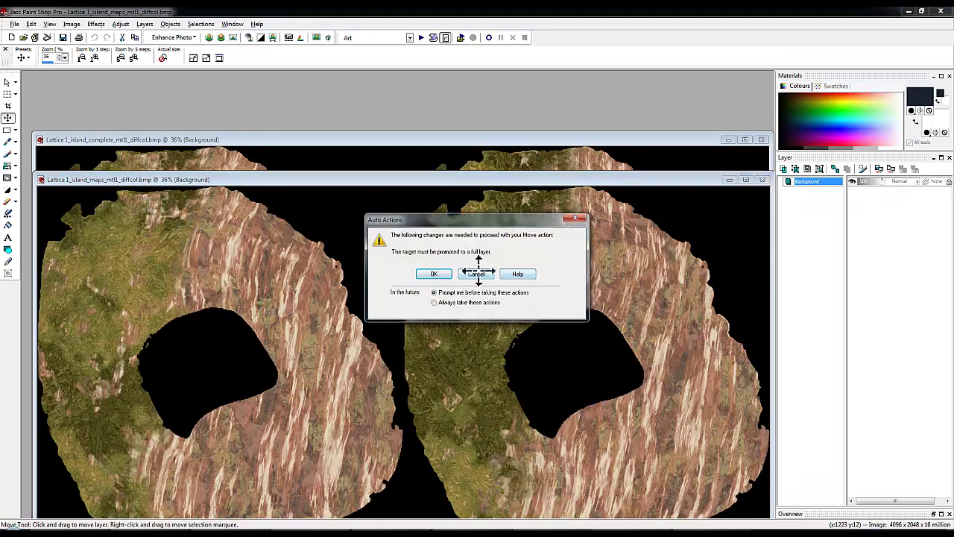
pyautogui.click(434, 274)
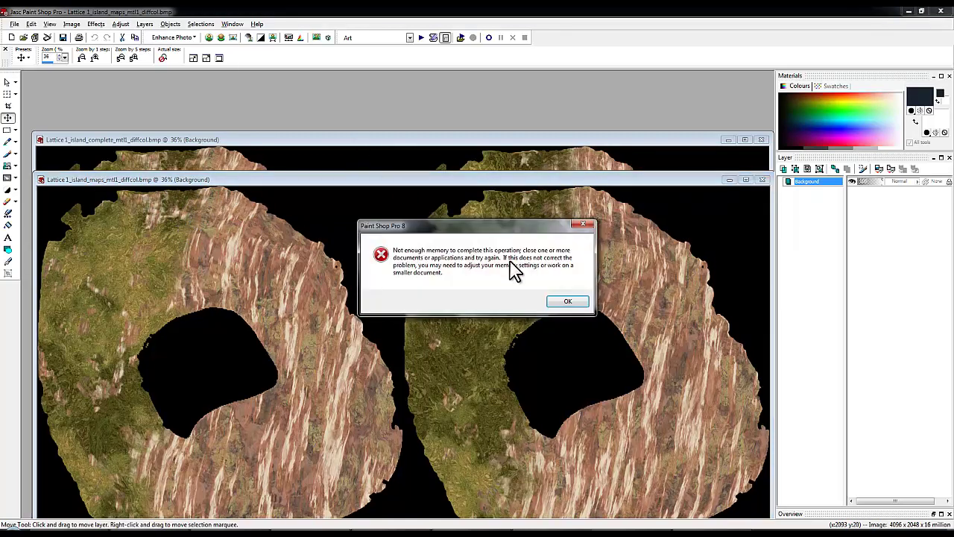
pyautogui.click(567, 301)
pyautogui.moveTo(460, 180); pyautogui.dragTo(450, 175)
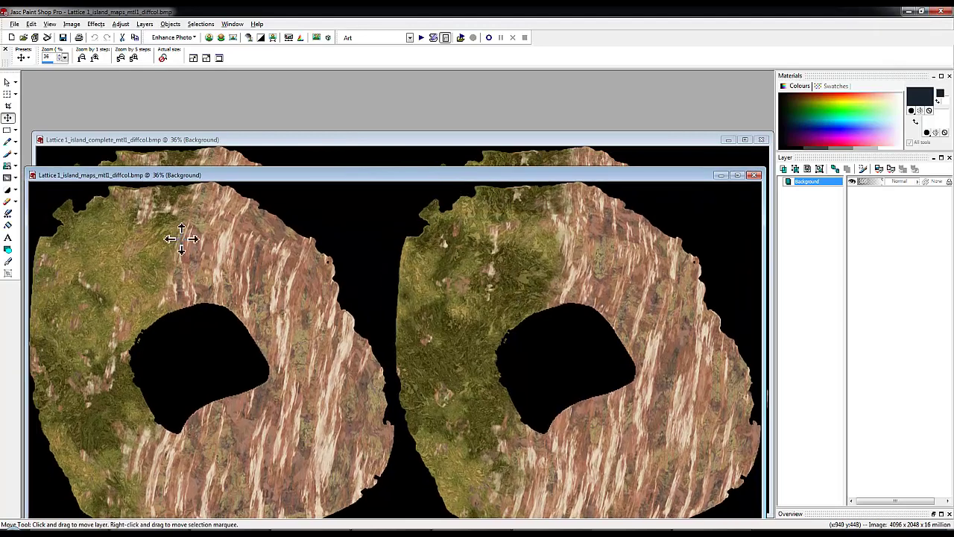
pyautogui.click(83, 58)
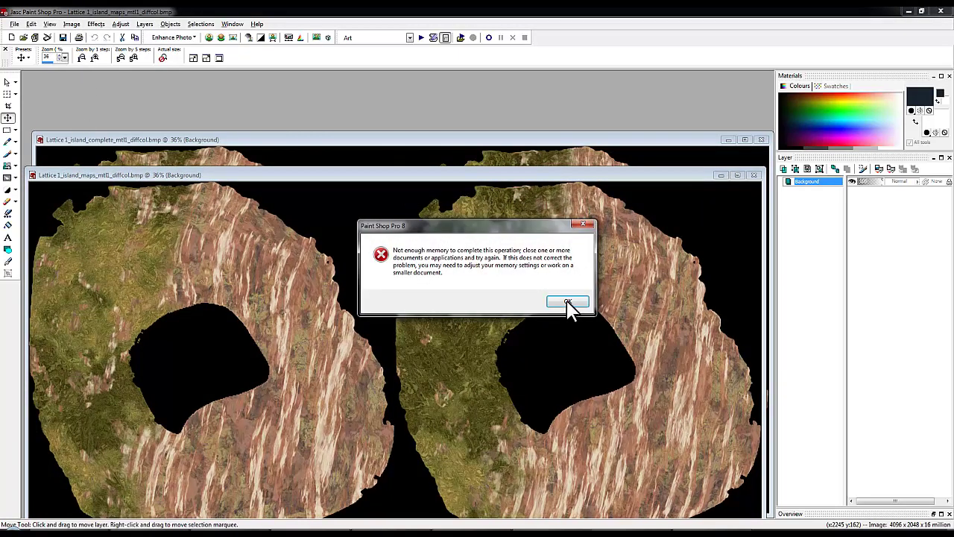
pyautogui.click(567, 301)
pyautogui.click(753, 176)
pyautogui.click(758, 140)
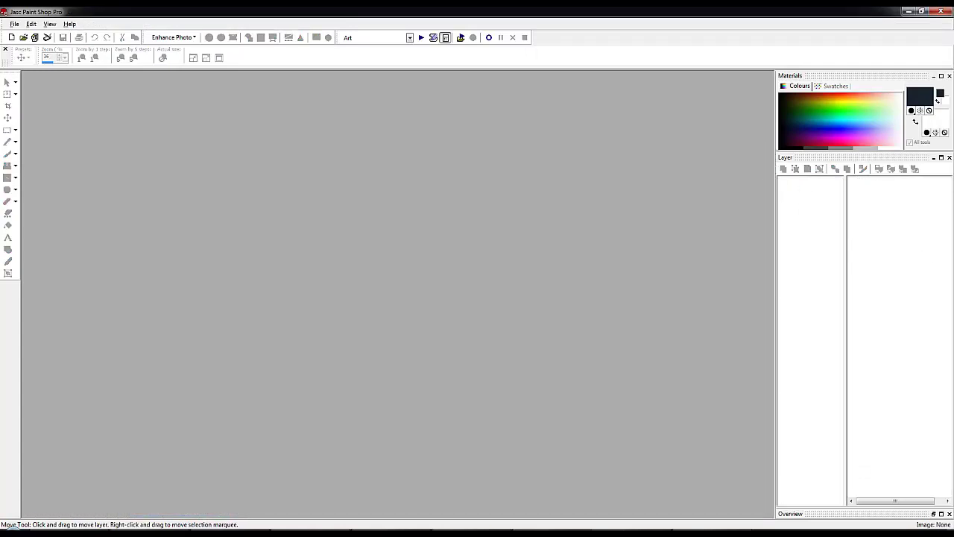
# Reopen the complete diffuse texture alongside the maps texture, then dismiss the not-enough-memory error
pyautogui.moveTo(0, 205); pyautogui.dragTo(380, 223)
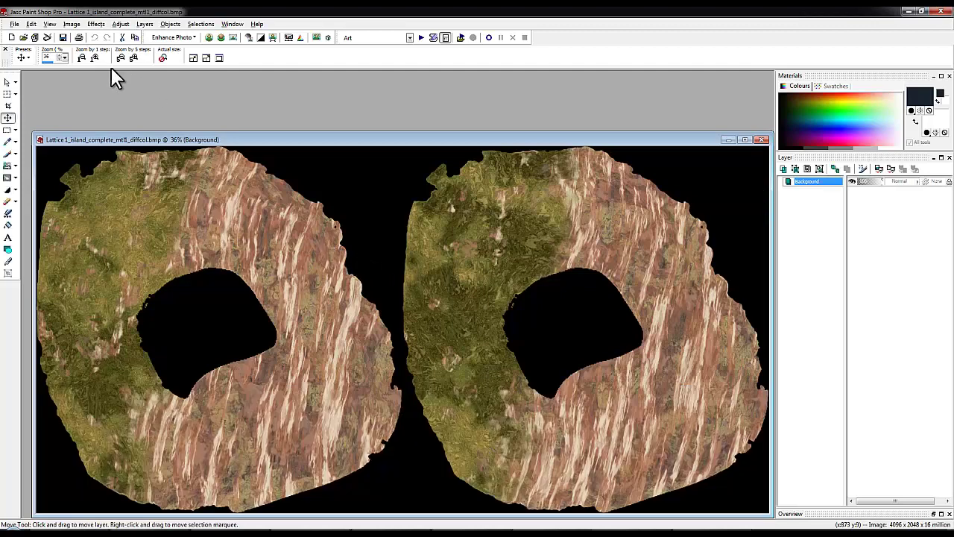
pyautogui.scroll(-3, 255, 155)
pyautogui.scroll(2, 249, 154)
pyautogui.scroll(-1, 271, 149)
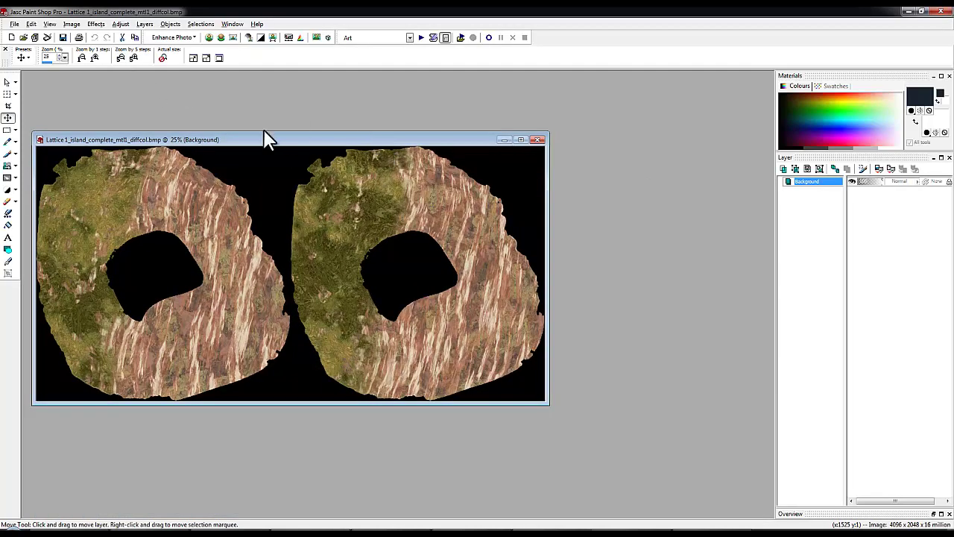
pyautogui.click(538, 140)
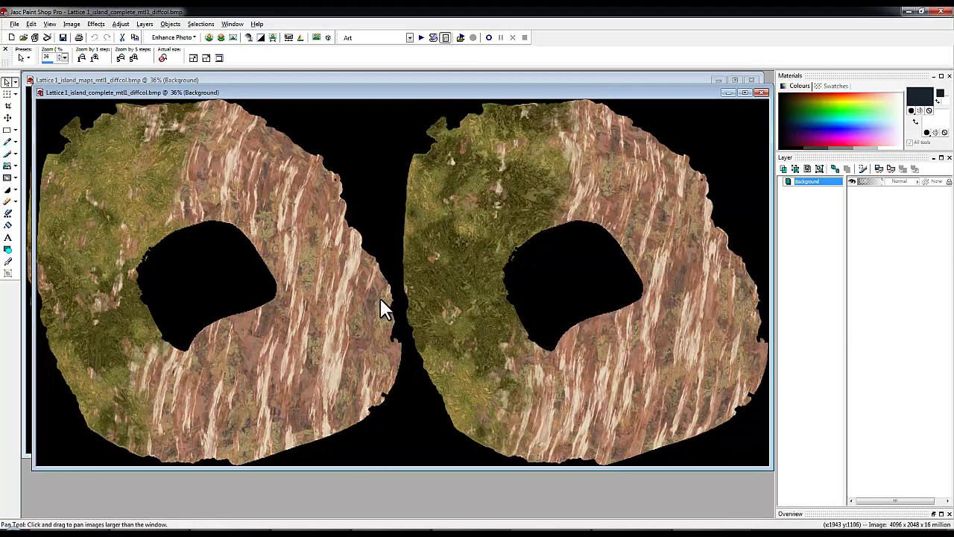
pyautogui.moveTo(344, 96); pyautogui.dragTo(337, 132)
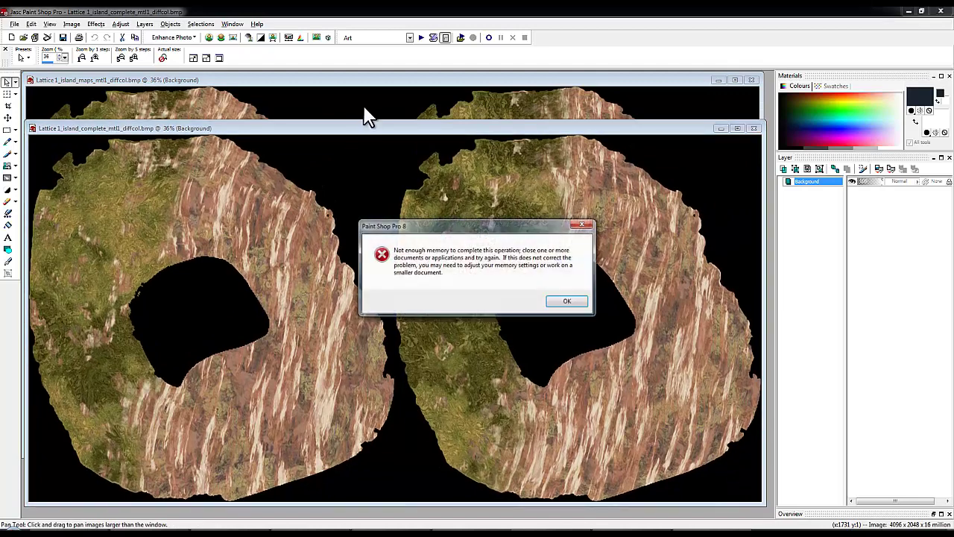
pyautogui.click(564, 303)
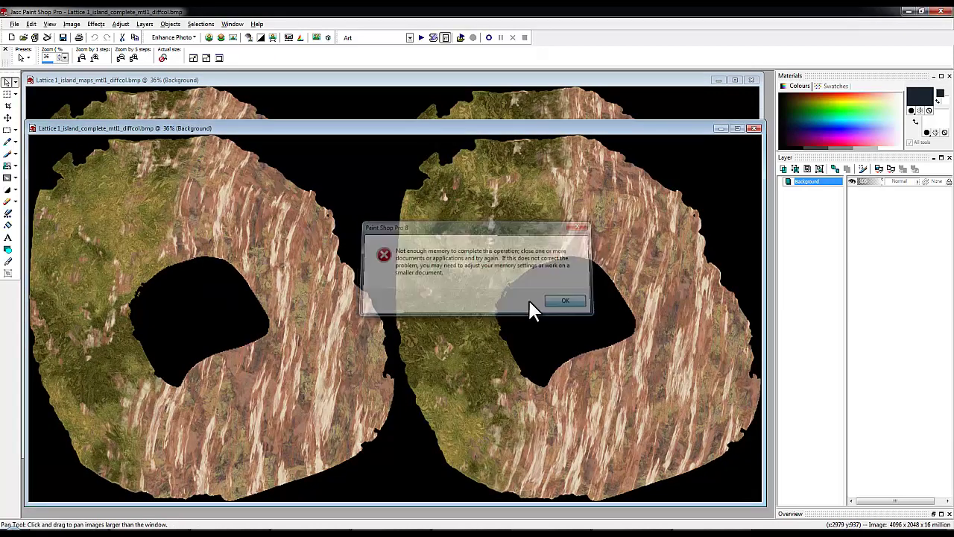
# Resize both the complete and maps diffuse textures to 500×250 pixels
pyautogui.click(69, 24)
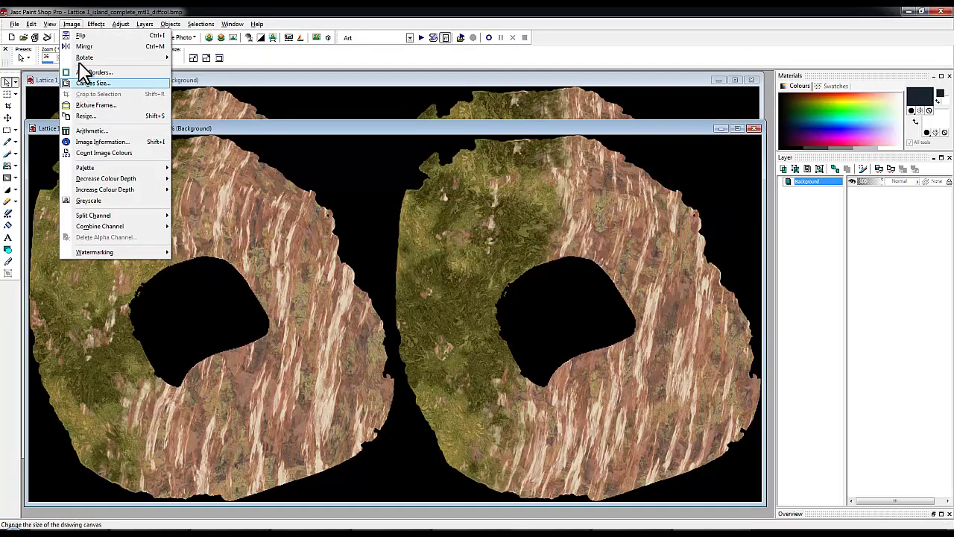
pyautogui.click(88, 117)
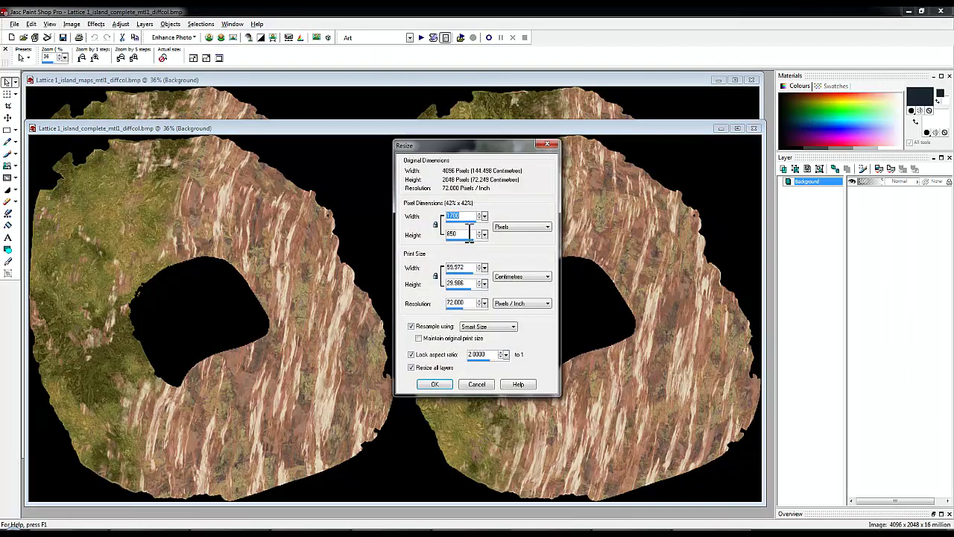
pyautogui.write('500')
pyautogui.click(435, 384)
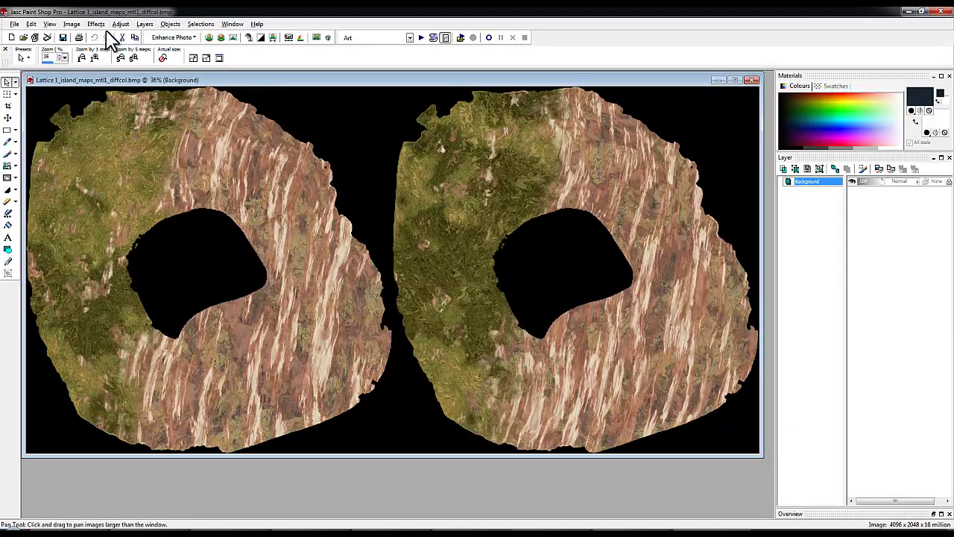
pyautogui.click(73, 24)
pyautogui.click(108, 117)
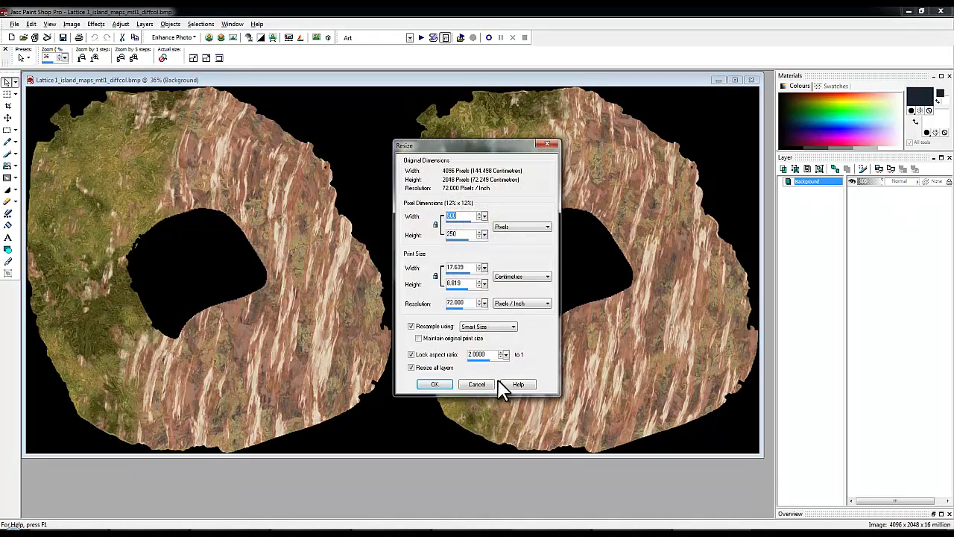
pyautogui.click(436, 385)
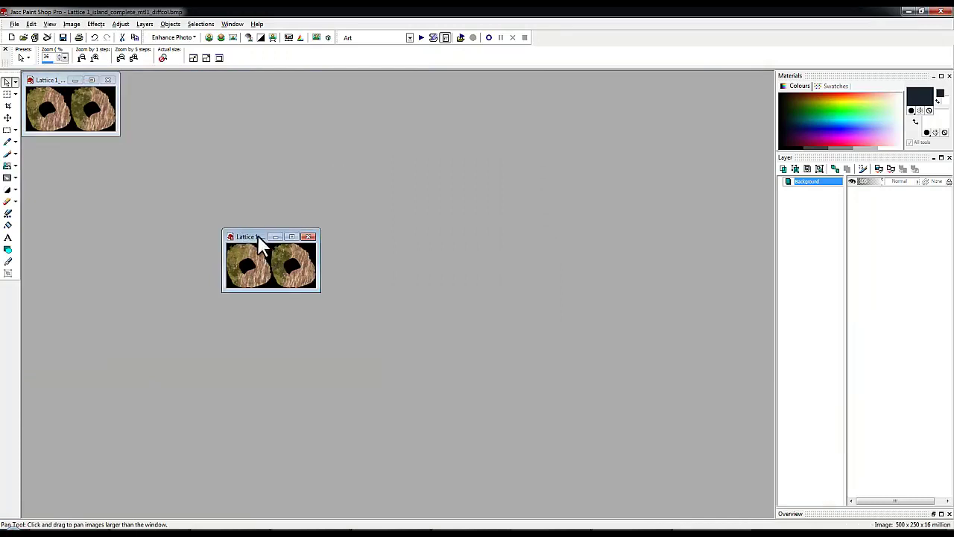
# Place the two texture windows side by side and add a Raster 1 layer
pyautogui.moveTo(257, 236); pyautogui.dragTo(283, 247)
pyautogui.click(74, 80)
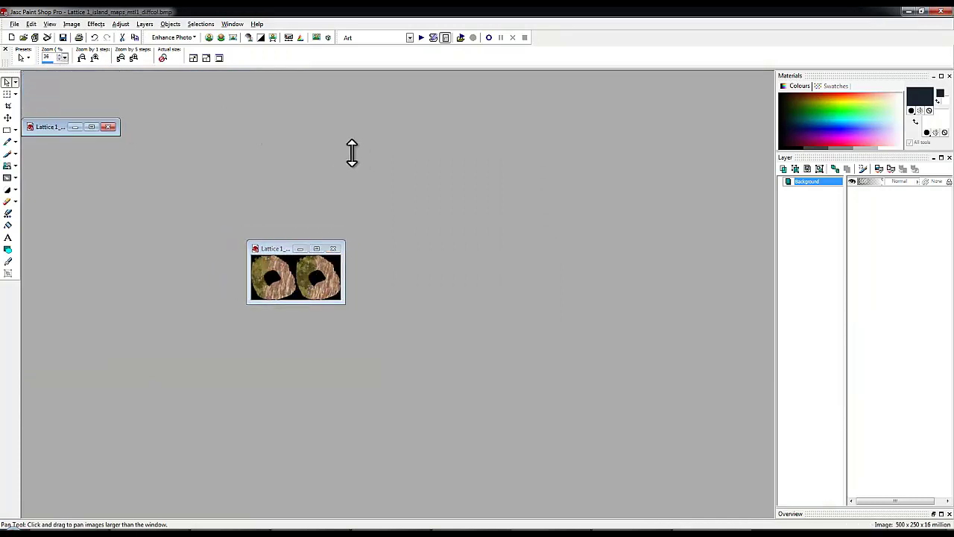
pyautogui.click(91, 126)
pyautogui.moveTo(52, 80); pyautogui.dragTo(470, 254)
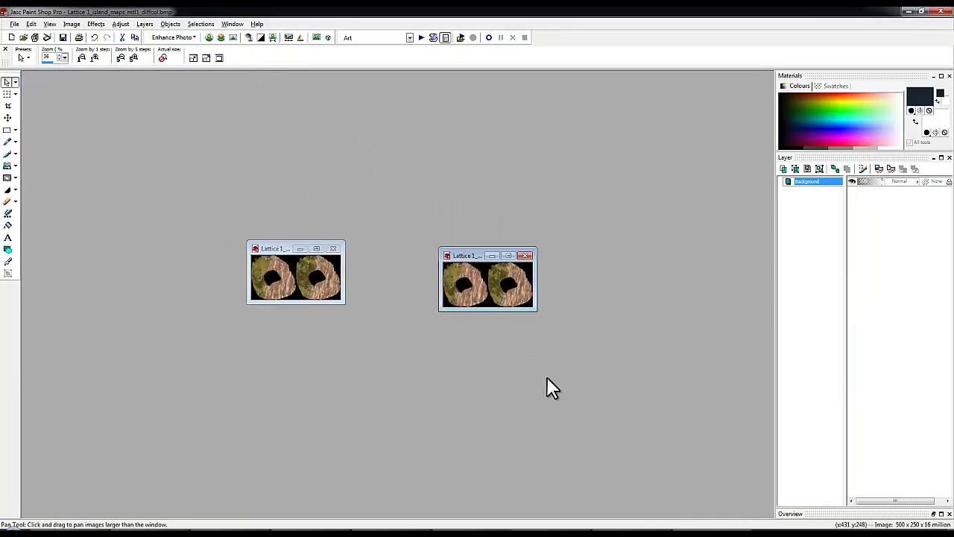
pyautogui.hotkey('ctrl', 'l')
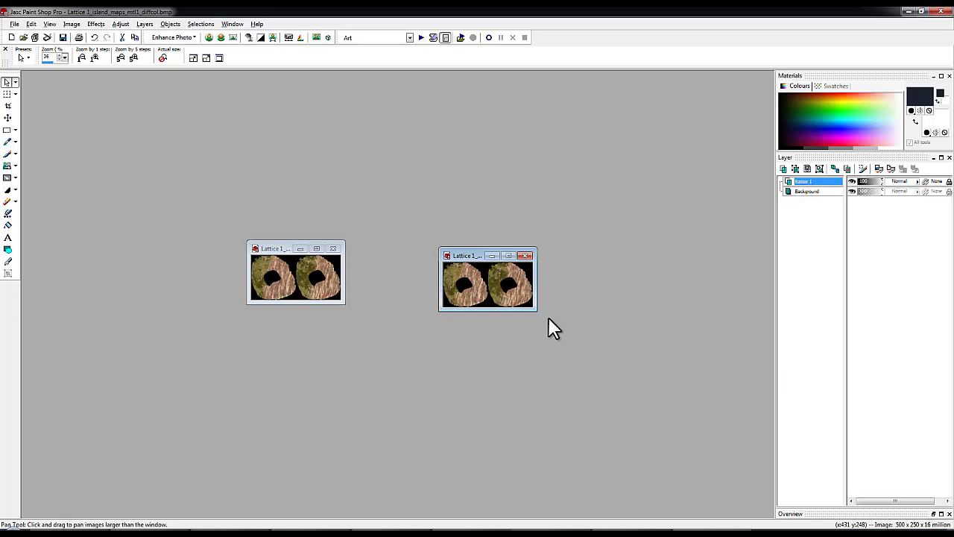
pyautogui.scroll(6, 548, 328)
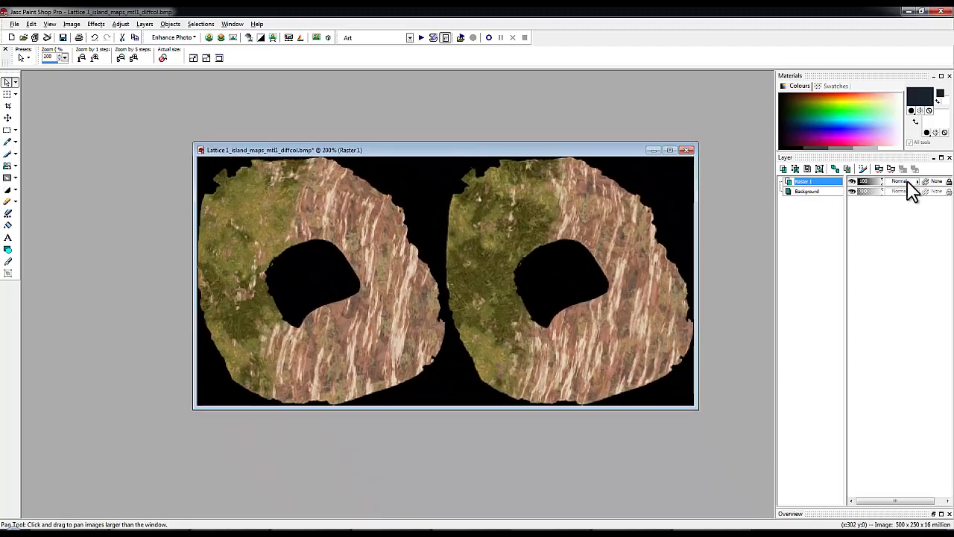
# Set Raster 1 to Difference blending, then close both diffuse maps without saving
pyautogui.click(909, 181)
pyautogui.click(894, 371)
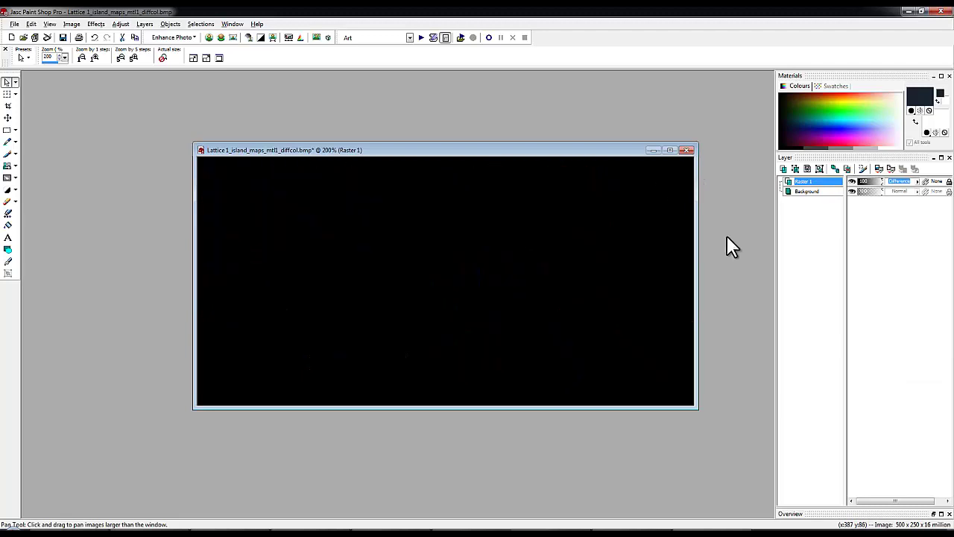
pyautogui.click(686, 150)
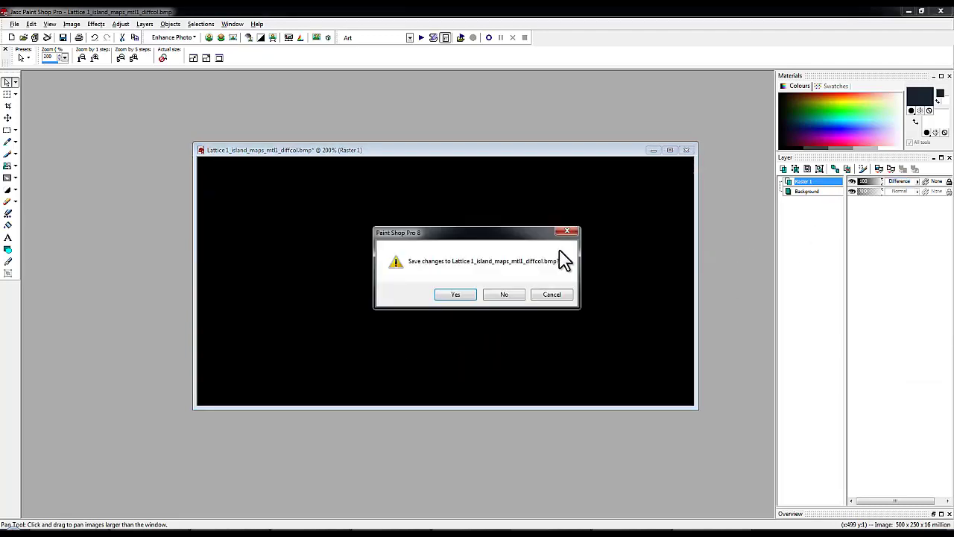
pyautogui.click(502, 294)
pyautogui.click(335, 249)
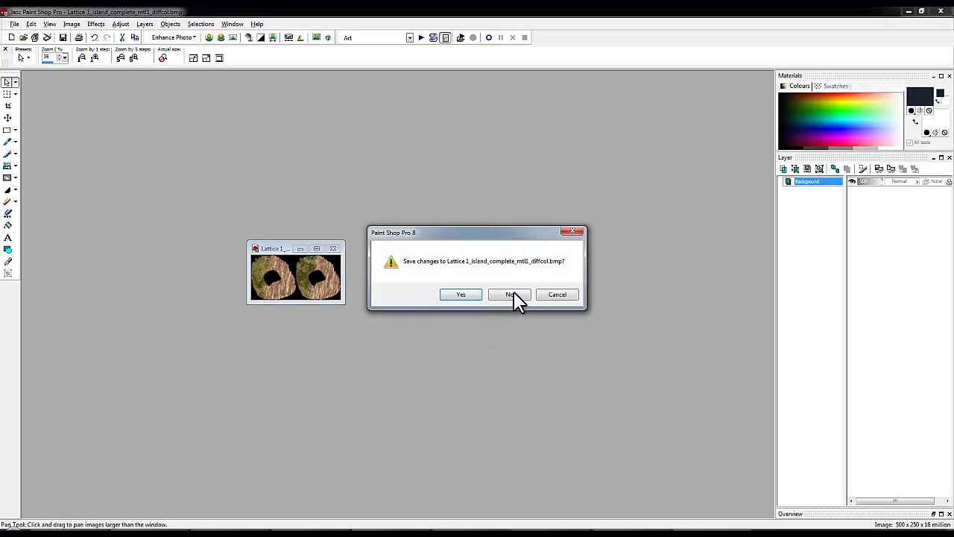
pyautogui.click(514, 298)
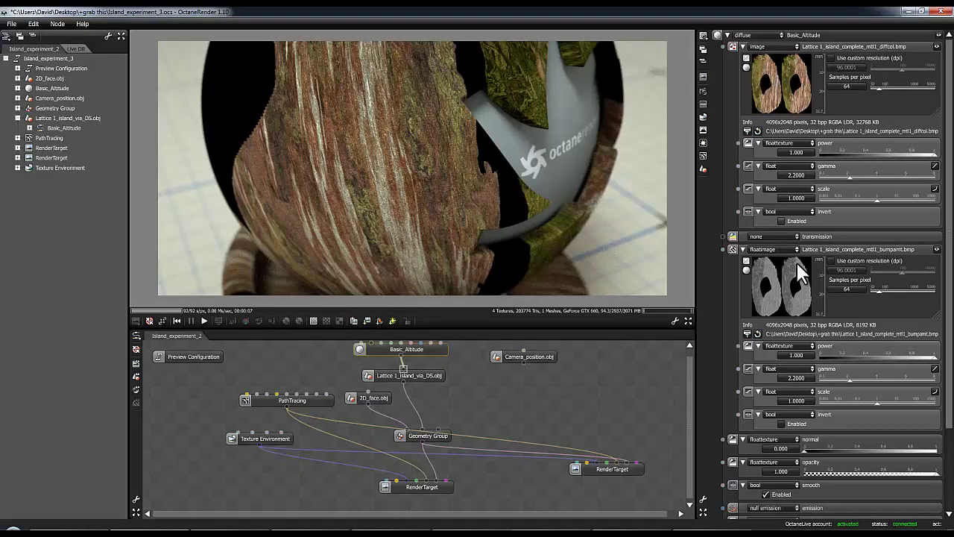
# Select the Basic_Altitude node and browse for a new floatimage bump texture file
pyautogui.moveTo(421, 351); pyautogui.dragTo(421, 353)
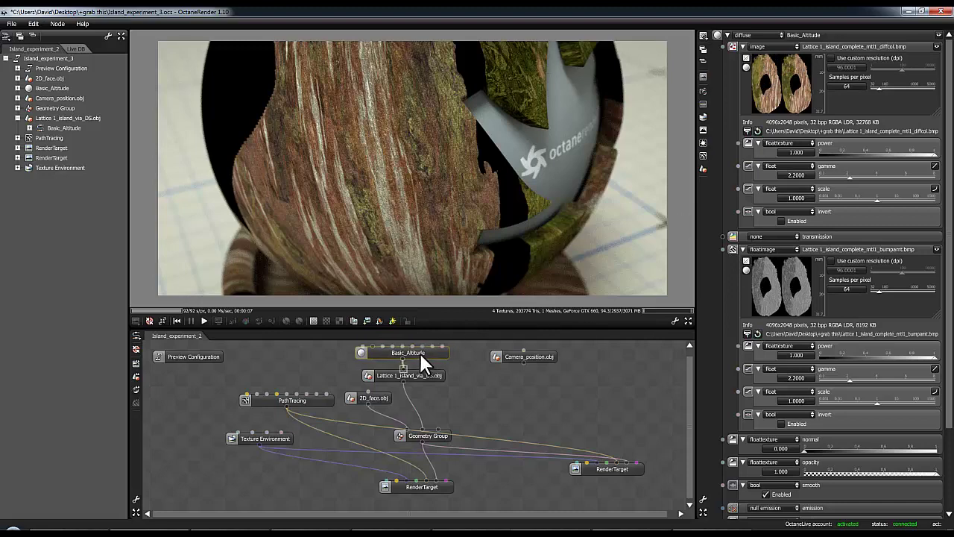
pyautogui.click(749, 333)
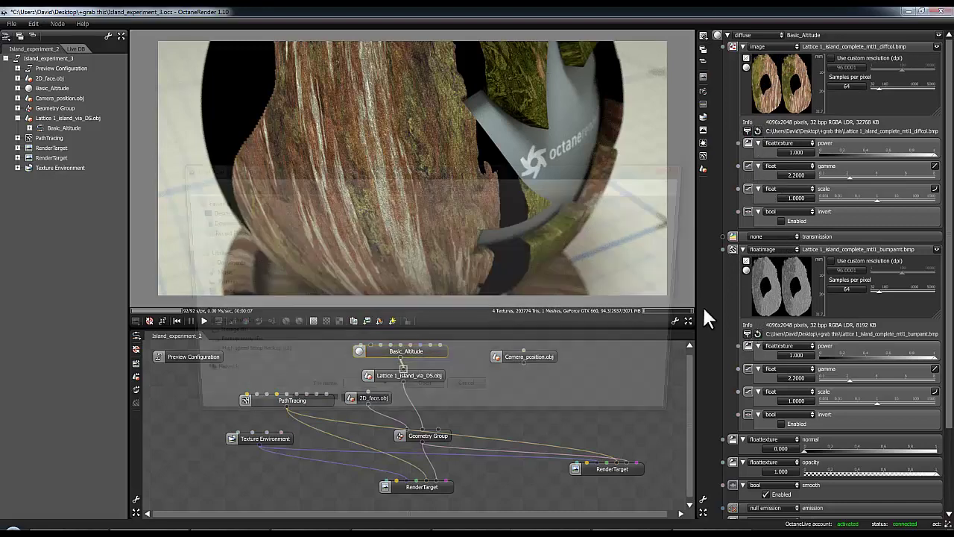
pyautogui.moveTo(686, 270); pyautogui.dragTo(690, 340)
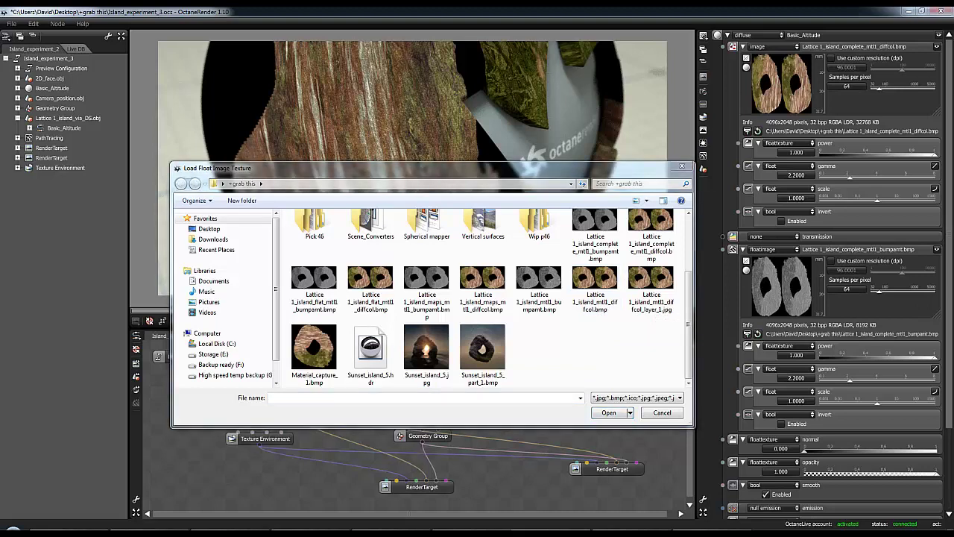
# Show the file browser in Details view, newest files first, with full file names visible
pyautogui.moveTo(688, 330); pyautogui.dragTo(692, 310)
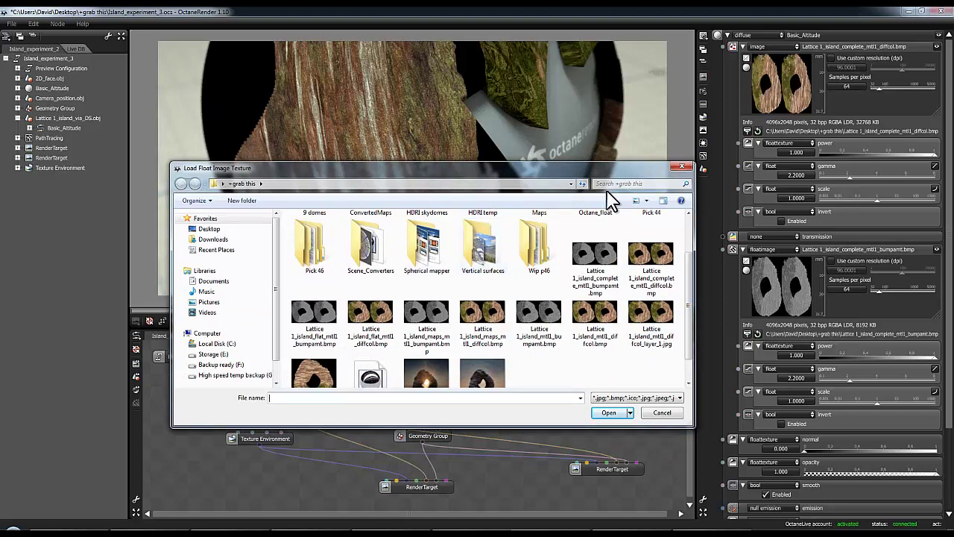
pyautogui.moveTo(539, 167); pyautogui.dragTo(526, 101)
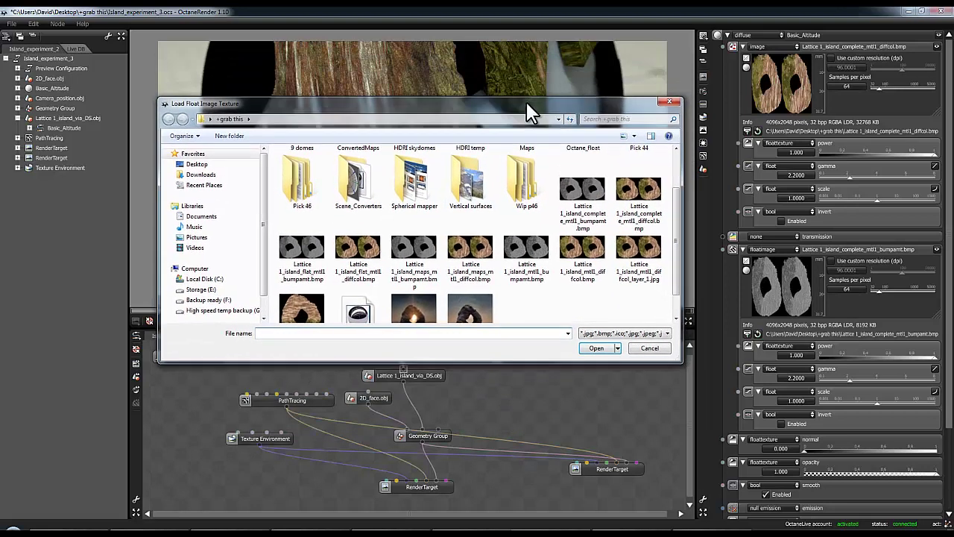
pyautogui.click(621, 136)
pyautogui.click(621, 136)
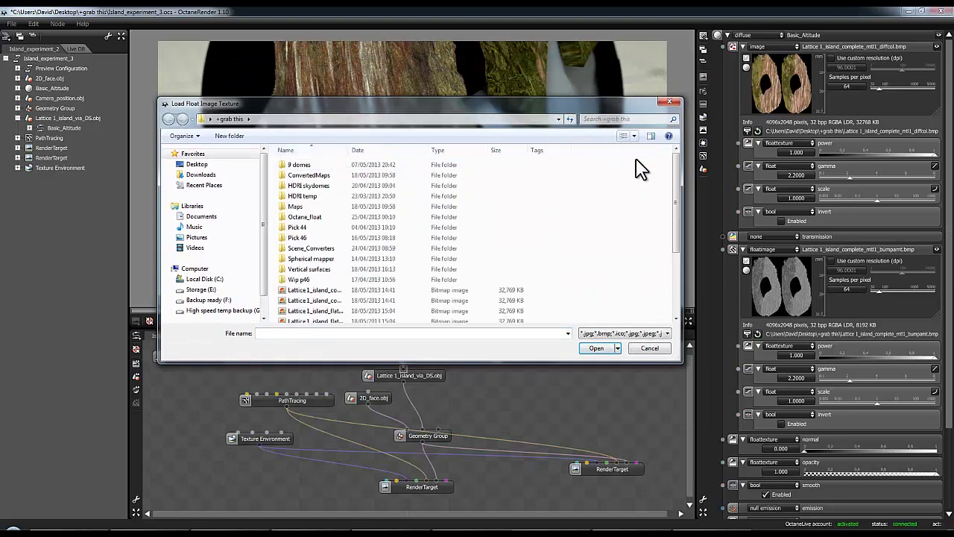
pyautogui.click(379, 151)
pyautogui.click(378, 151)
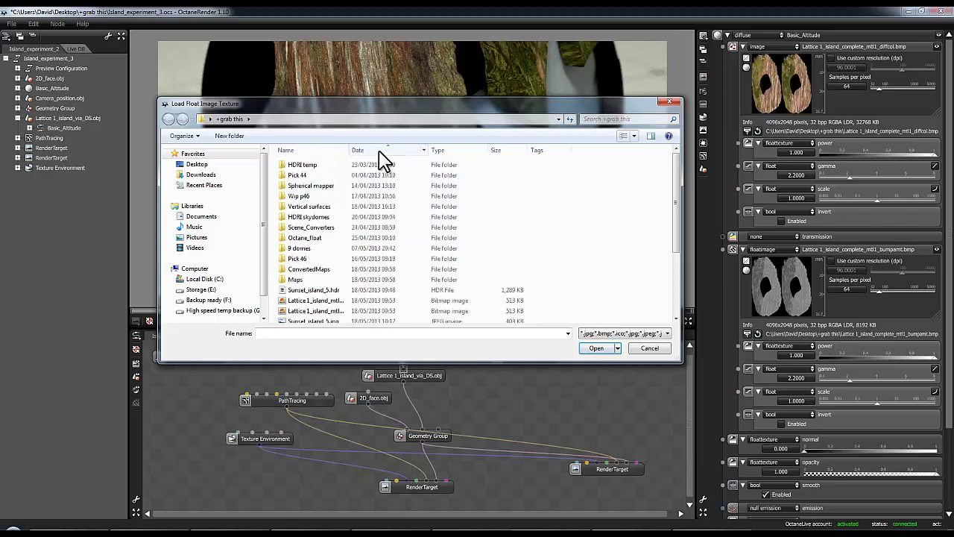
pyautogui.click(379, 151)
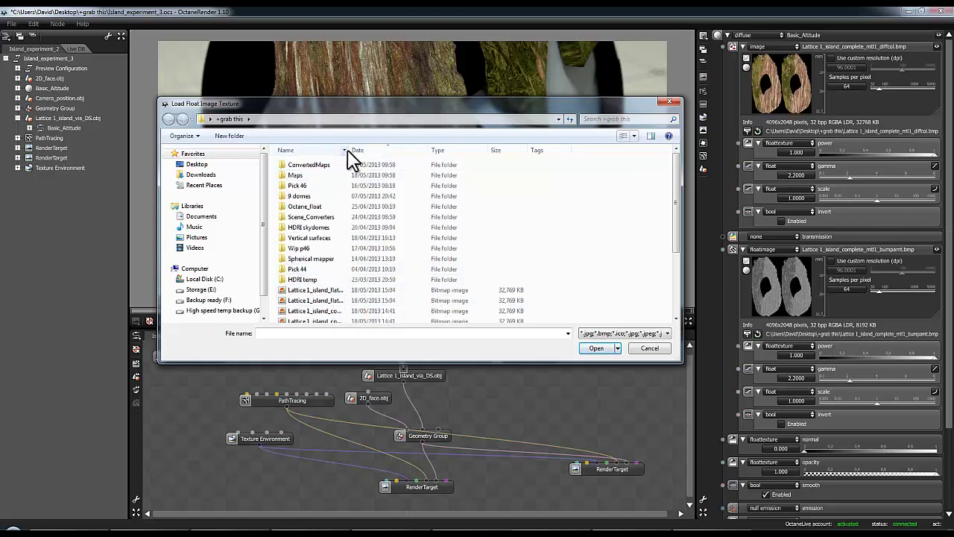
pyautogui.moveTo(347, 150); pyautogui.dragTo(483, 152)
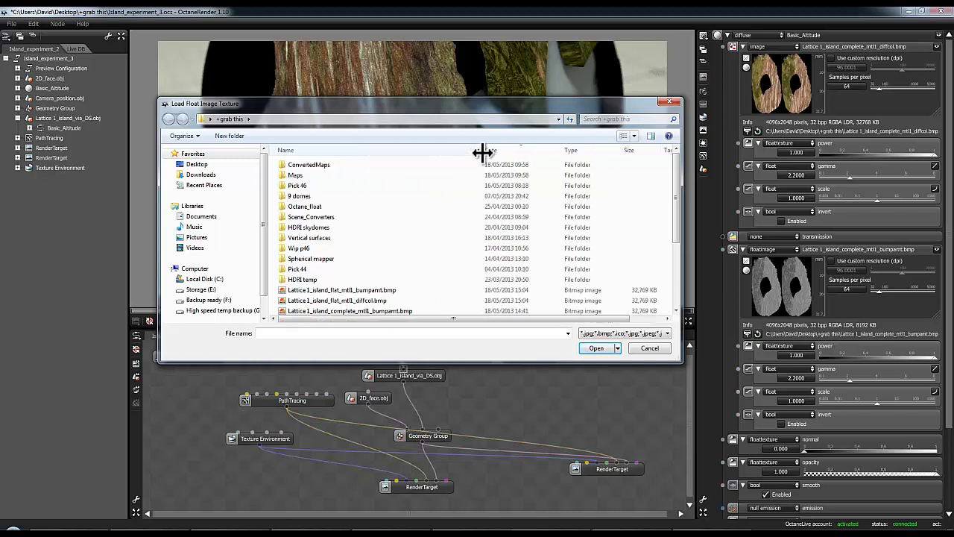
# Load Lattice1_island_flat_mtl1_bumpamt.bmp into the floatimage bump texture
pyautogui.click(376, 301)
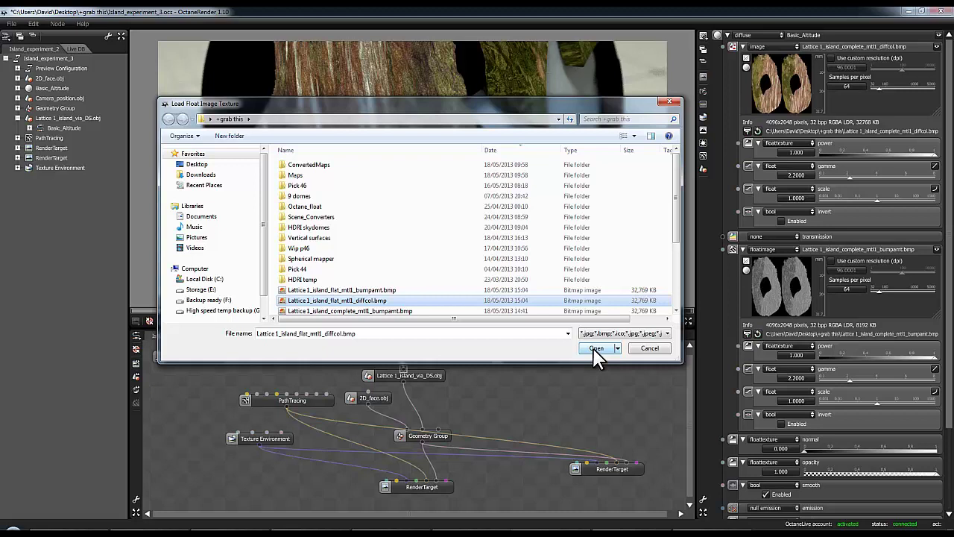
pyautogui.click(382, 291)
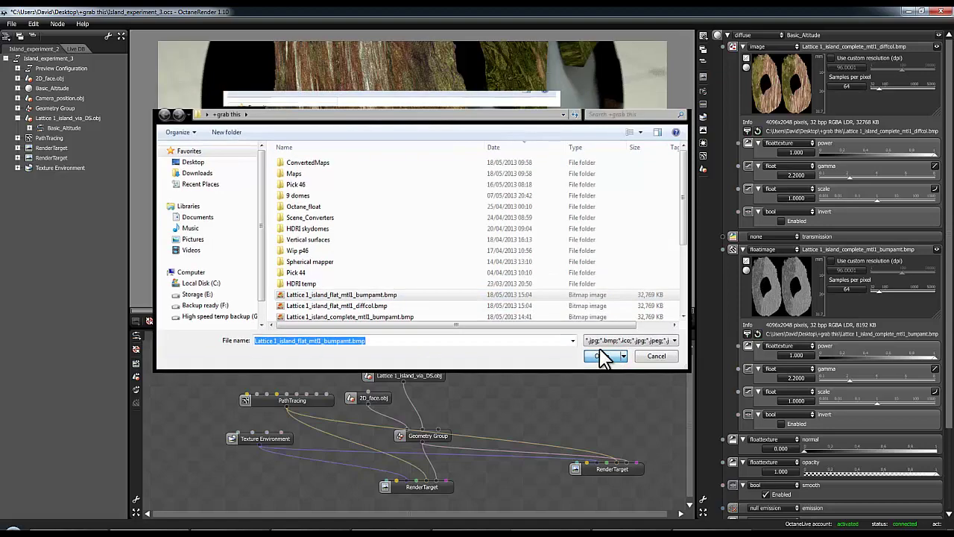
pyautogui.click(596, 349)
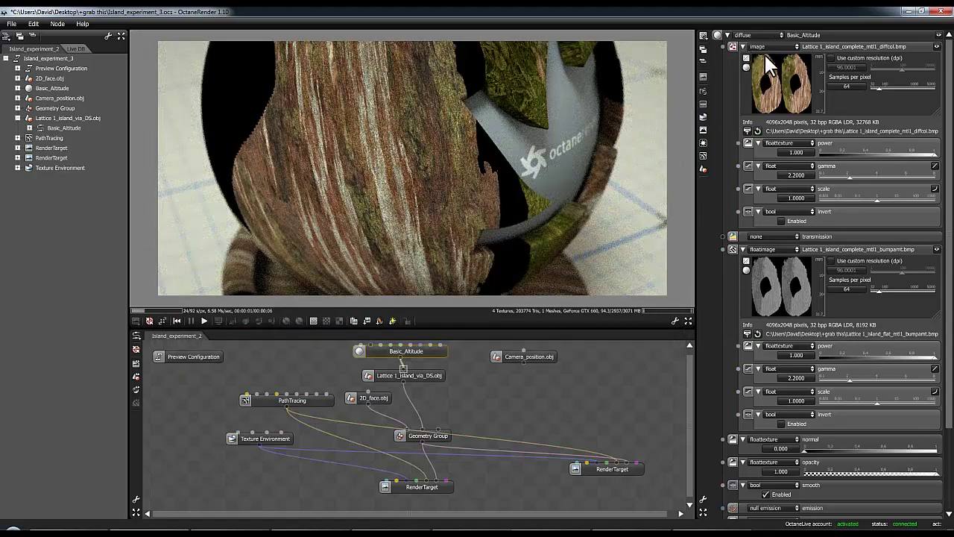
# Load Lattice1_island_flat_mtl1_diffcol.bmp as the diffuse image texture
pyautogui.click(748, 129)
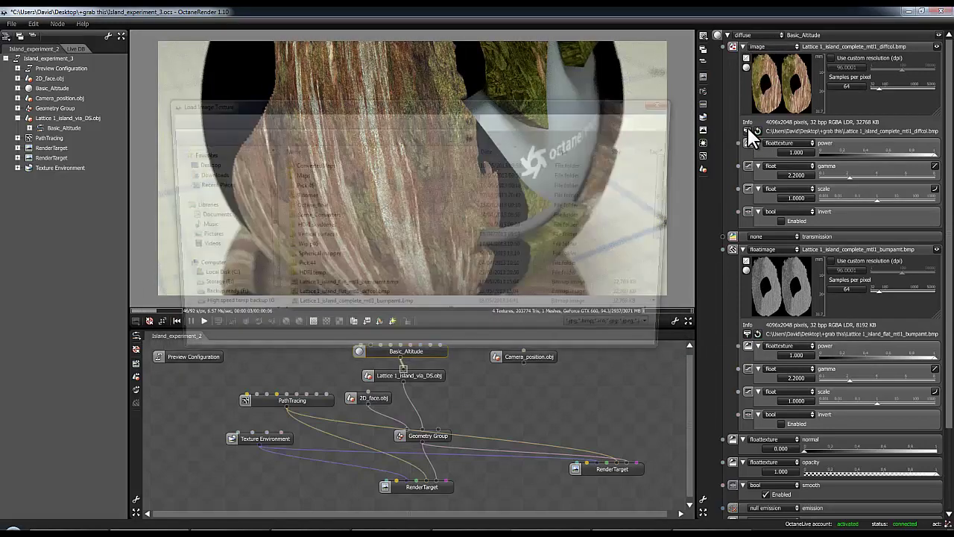
pyautogui.click(362, 300)
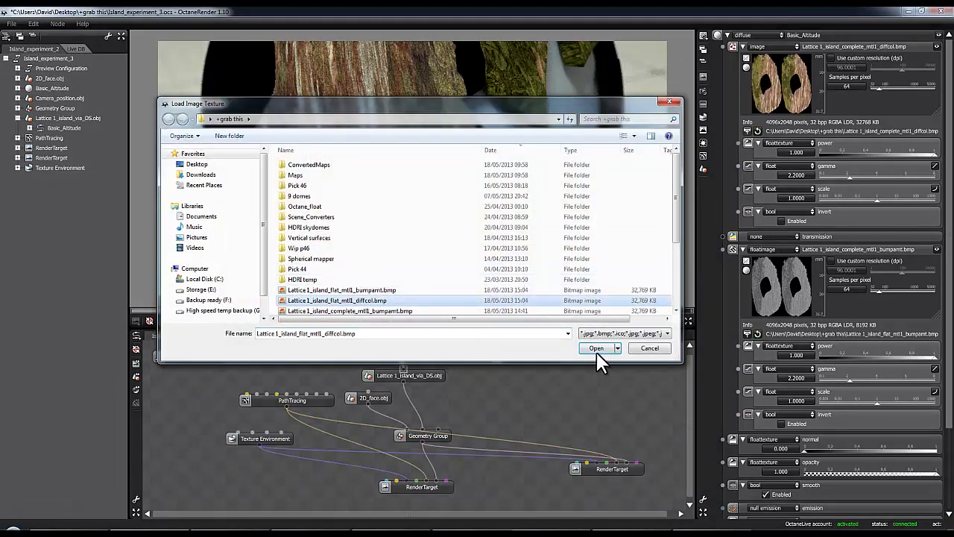
pyautogui.click(596, 349)
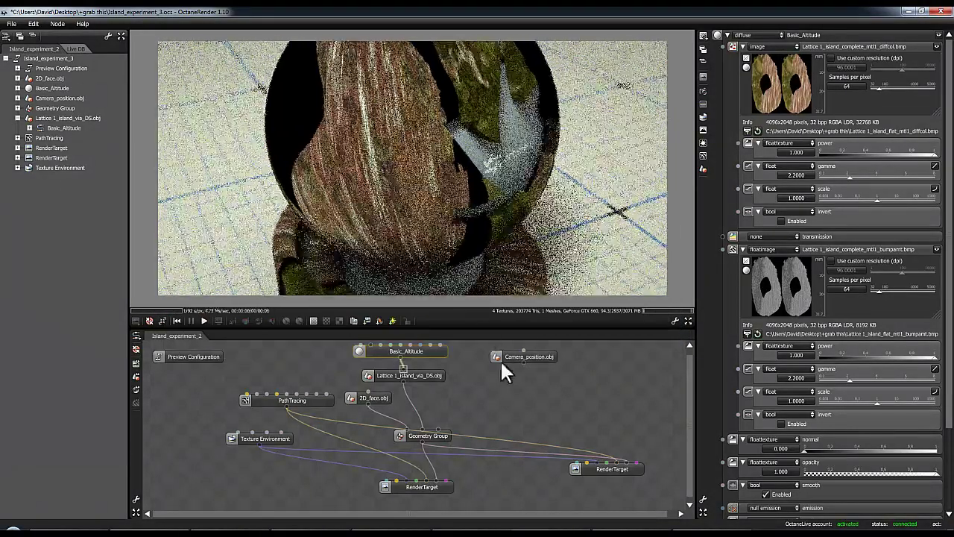
# Select the Lattice 1_island_via_DS.obj node and frame the camera closely on the island's base
pyautogui.click(432, 377)
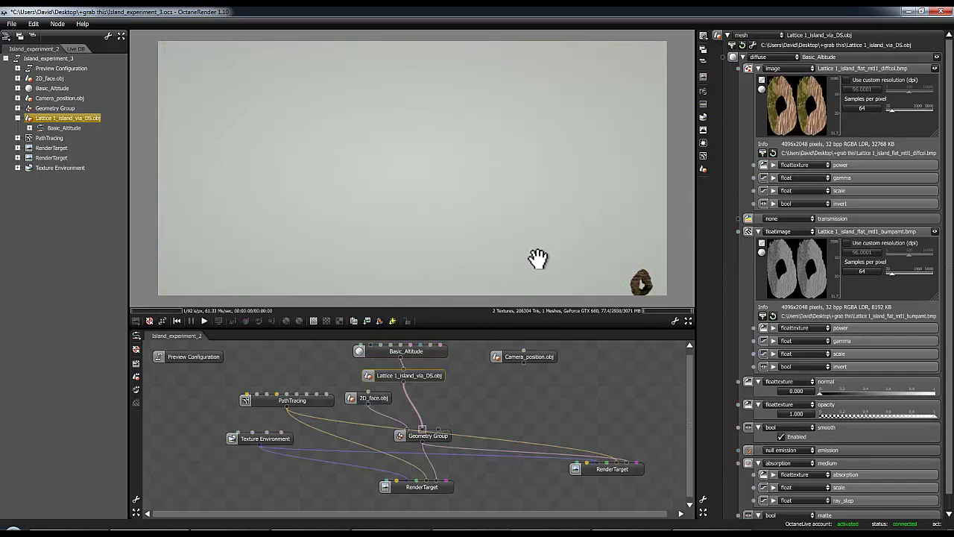
pyautogui.moveTo(537, 257); pyautogui.dragTo(459, 242)
pyautogui.click(272, 320)
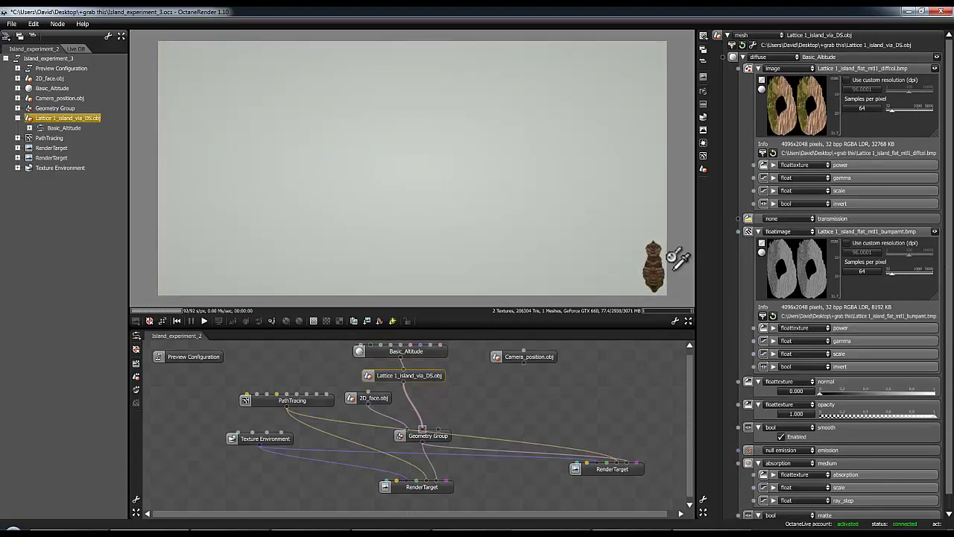
pyautogui.click(660, 263)
pyautogui.scroll(8, 365, 218)
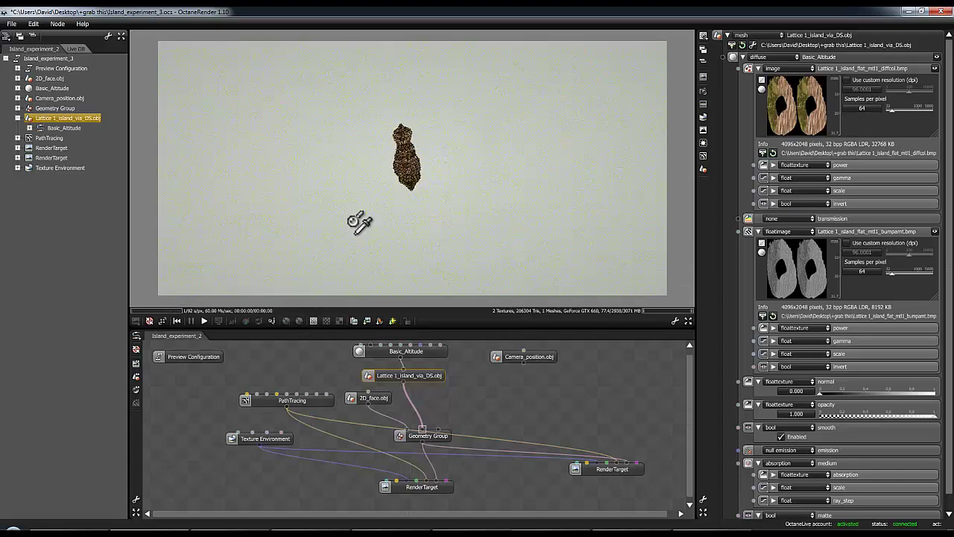
pyautogui.moveTo(512, 224); pyautogui.dragTo(532, 174)
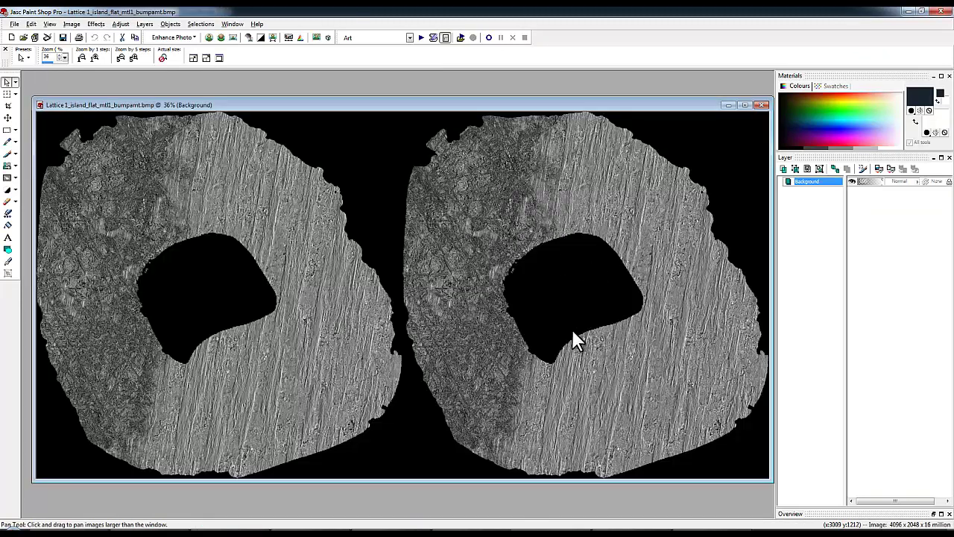
# Close the flat bump map, check the Background layer options, and centre the diffcol texture window
pyautogui.click(761, 104)
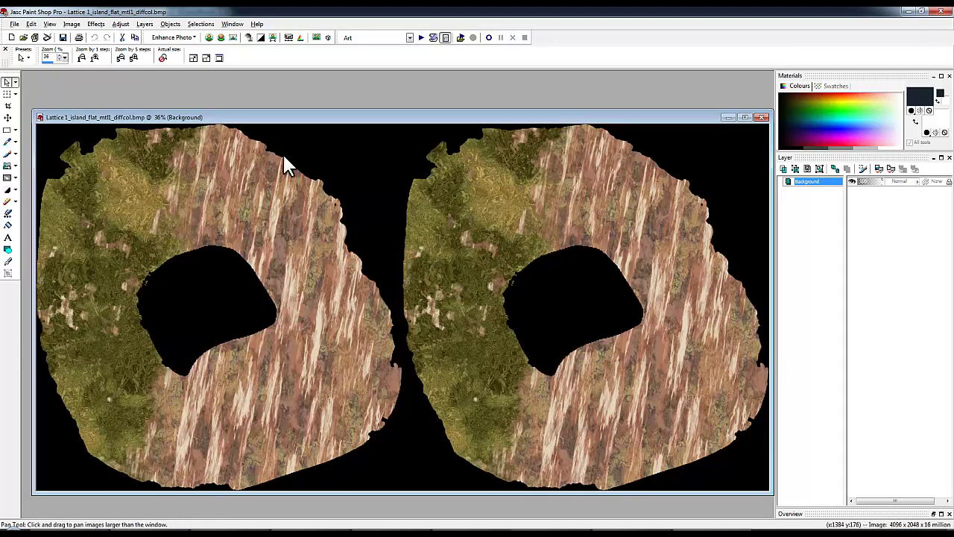
pyautogui.scroll(-2, 282, 153)
pyautogui.scroll(3, 281, 155)
pyautogui.scroll(-3, 280, 158)
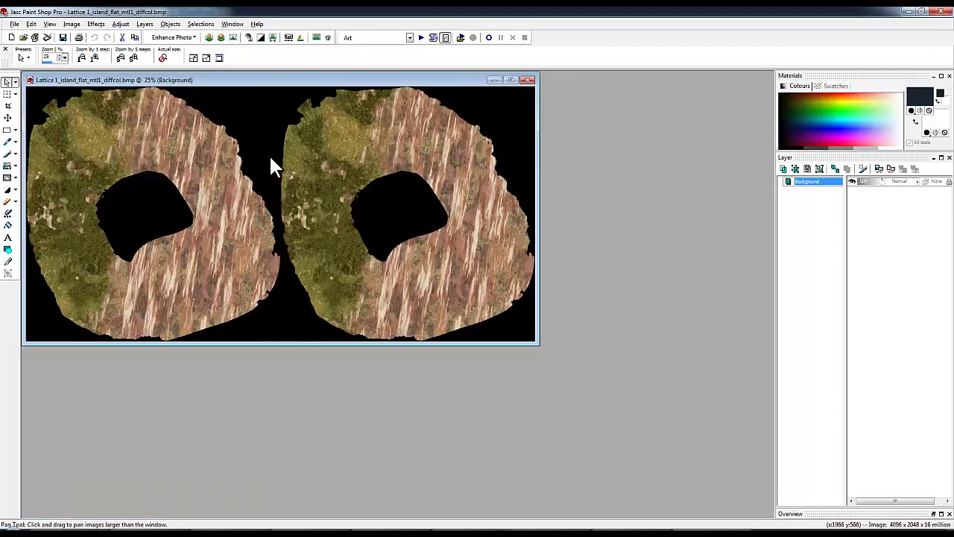
pyautogui.rightClick(811, 186)
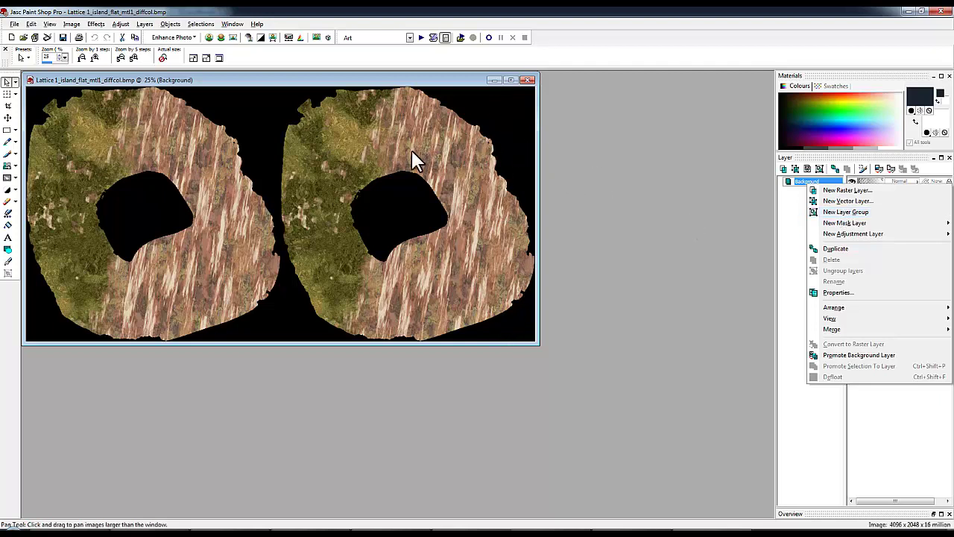
pyautogui.moveTo(188, 79); pyautogui.dragTo(316, 135)
pyautogui.click(14, 23)
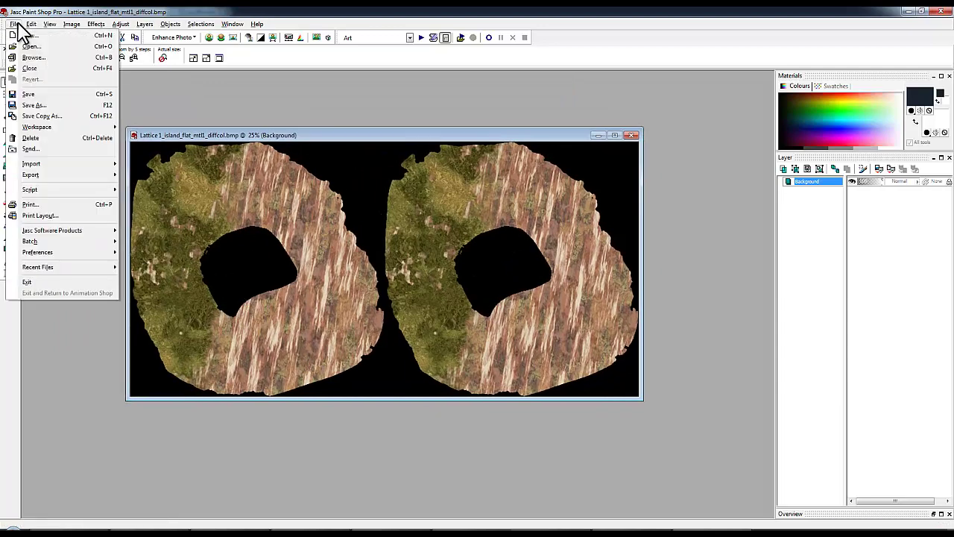
# Save a copy of the texture as PNG and run the PNG optimiser
pyautogui.click(55, 117)
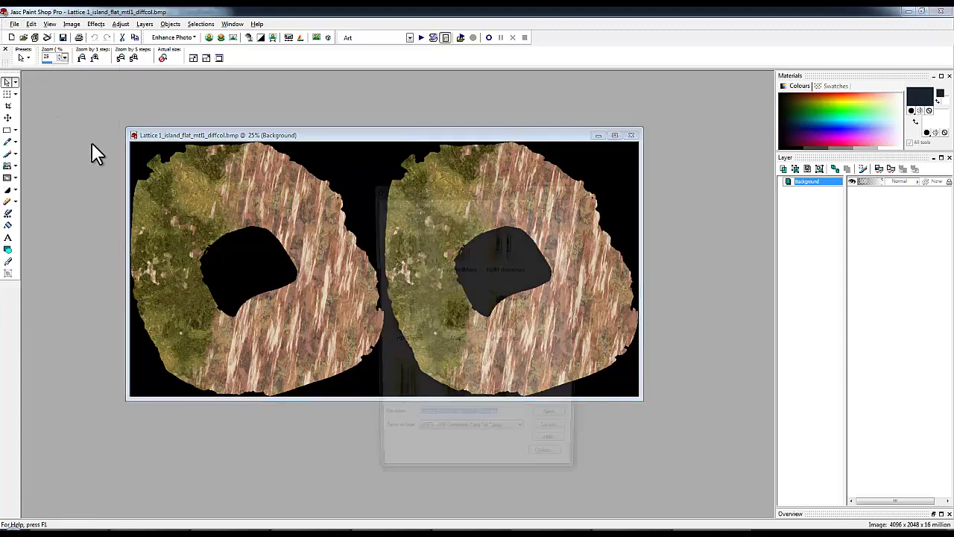
pyautogui.click(517, 440)
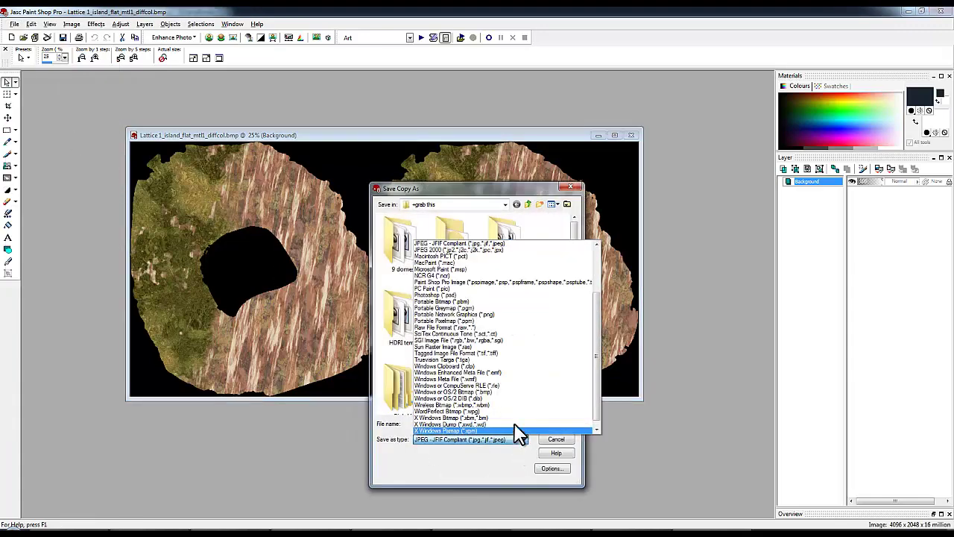
pyautogui.click(512, 322)
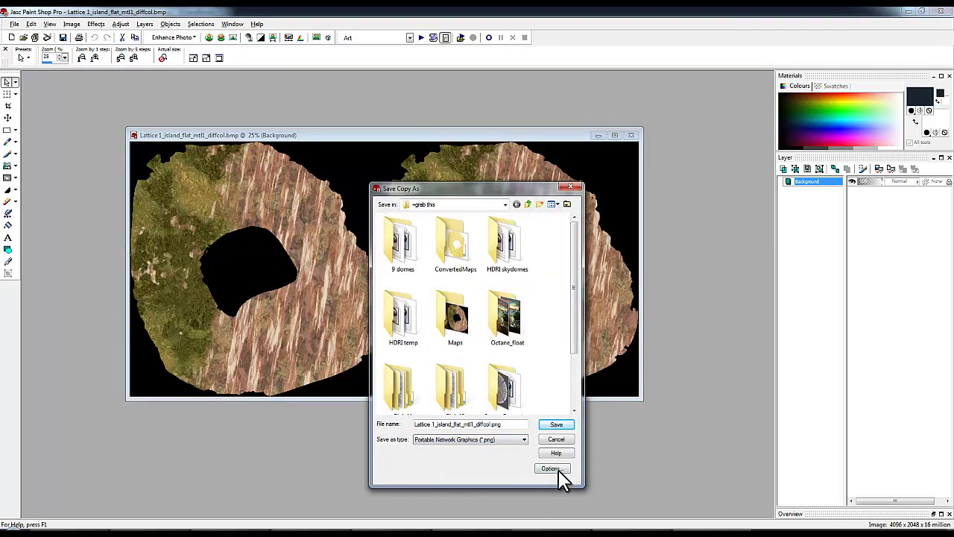
pyautogui.click(554, 469)
pyautogui.click(520, 370)
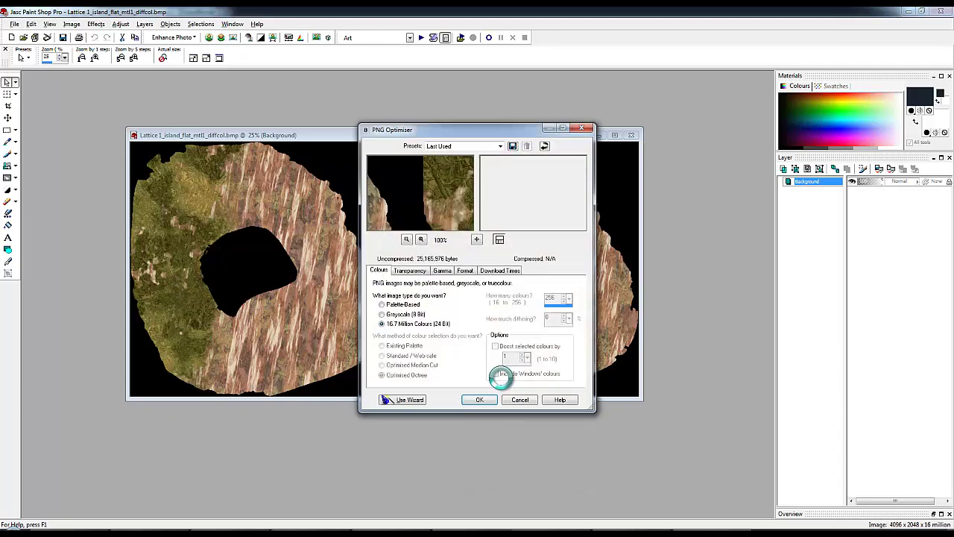
# Make black the single transparent colour, then rename and save the PNG copy
pyautogui.click(412, 271)
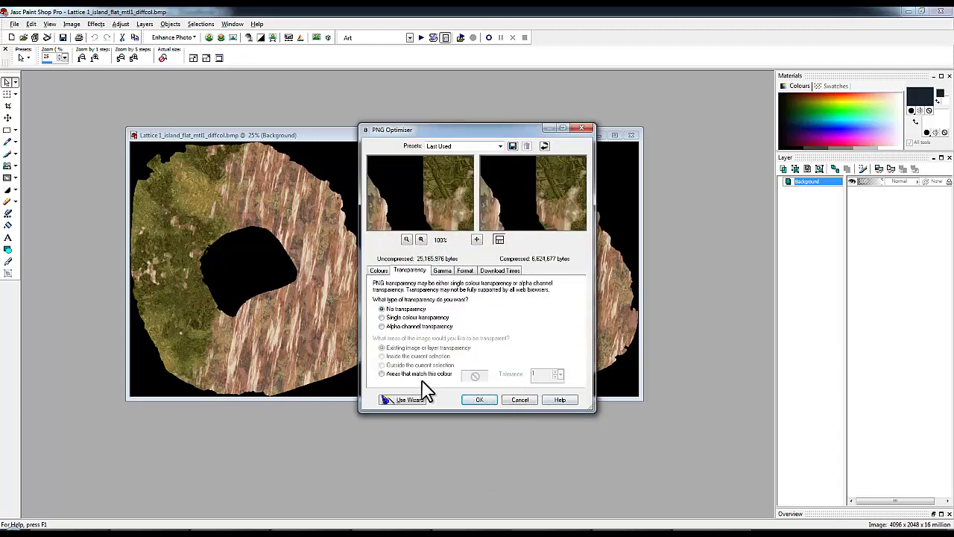
pyautogui.click(381, 373)
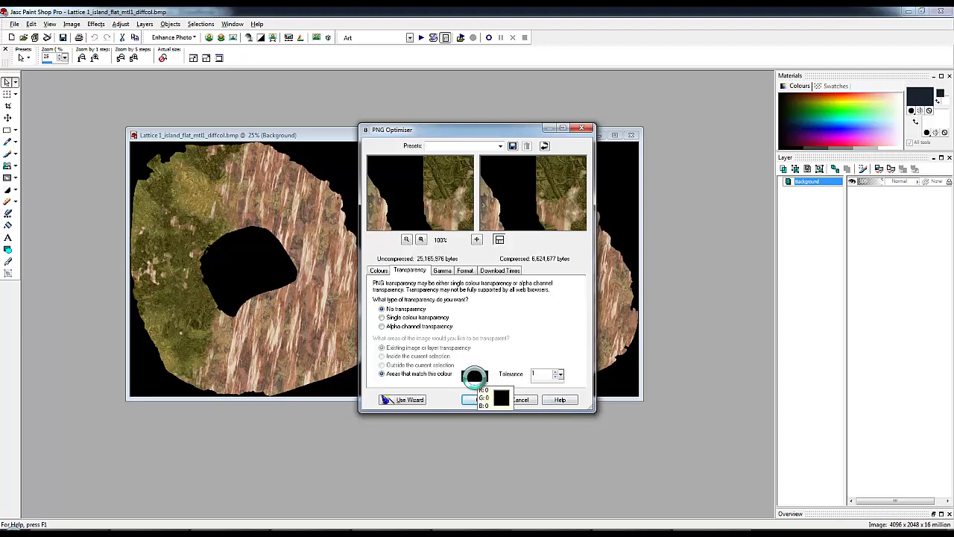
pyautogui.moveTo(535, 200)
pyautogui.mouseDown()
pyautogui.moveTo(569, 206)
pyautogui.moveTo(519, 219)
pyautogui.moveTo(558, 202)
pyautogui.moveTo(549, 213)
pyautogui.moveTo(545, 199)
pyautogui.moveTo(522, 202)
pyautogui.moveTo(533, 190)
pyautogui.mouseUp()
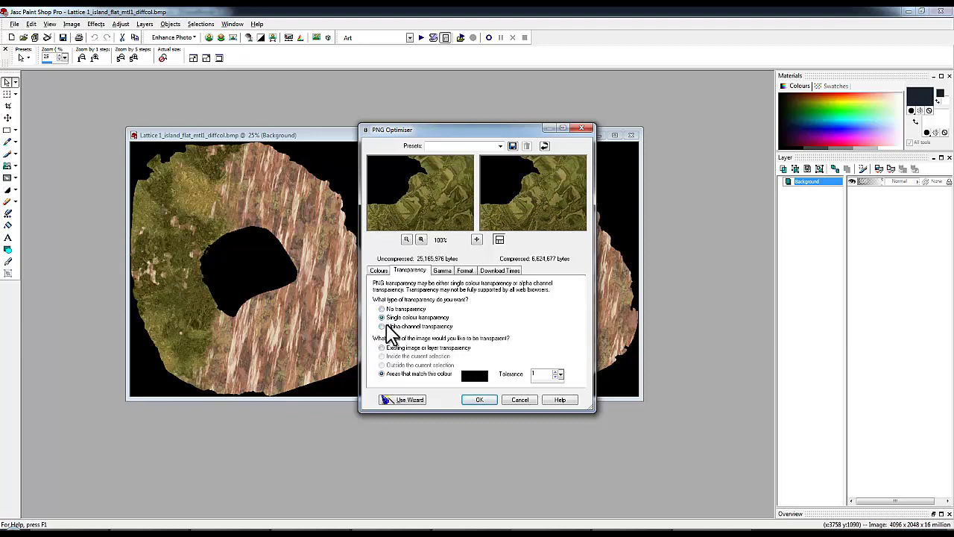
pyautogui.click(382, 318)
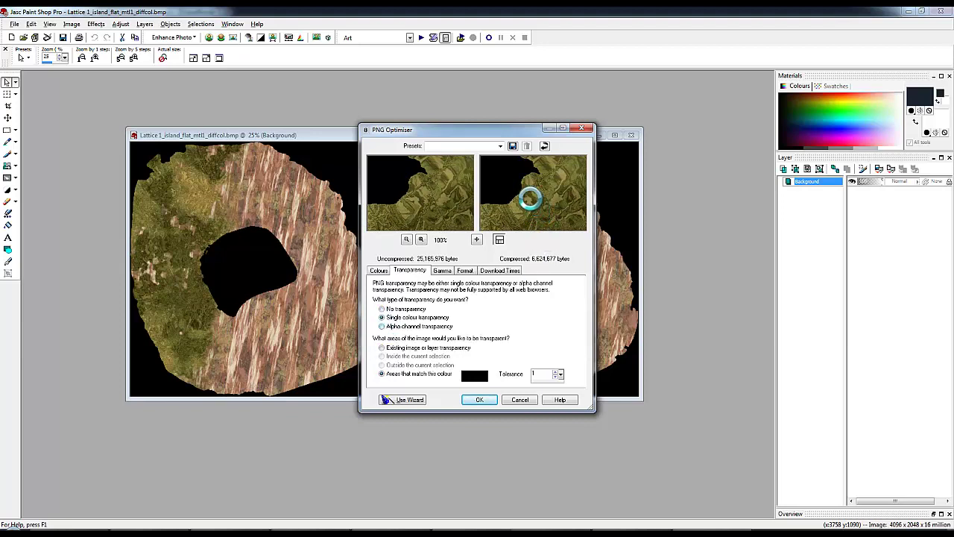
pyautogui.moveTo(524, 191); pyautogui.dragTo(549, 208)
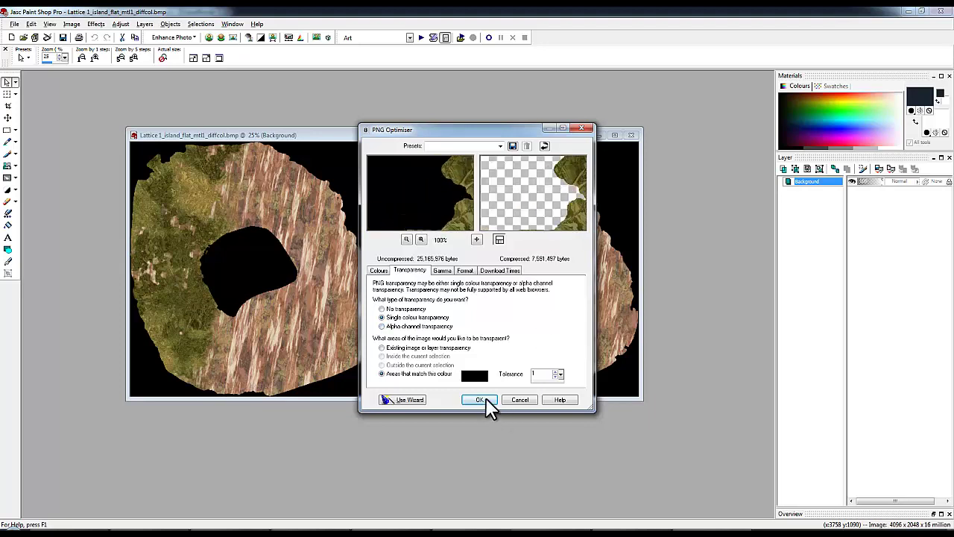
pyautogui.click(480, 401)
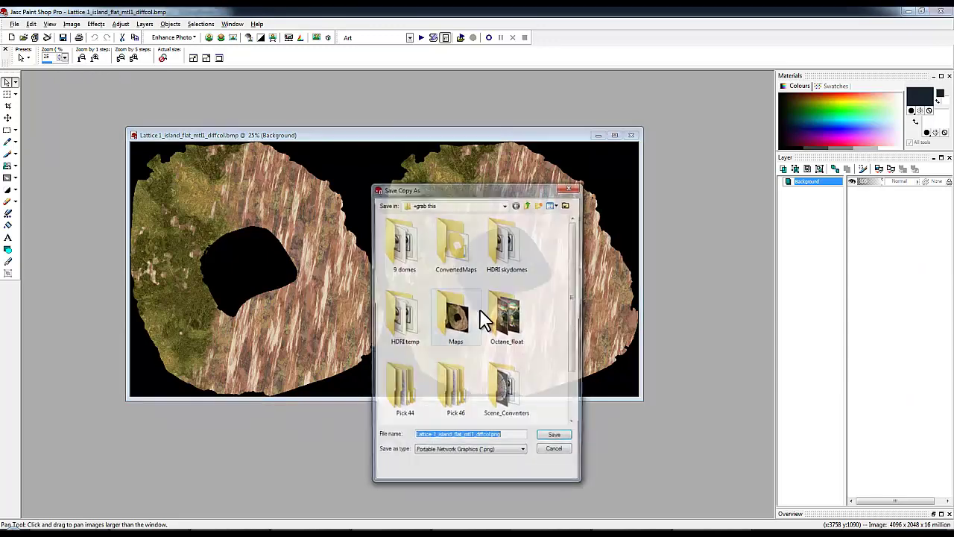
pyautogui.click(495, 440)
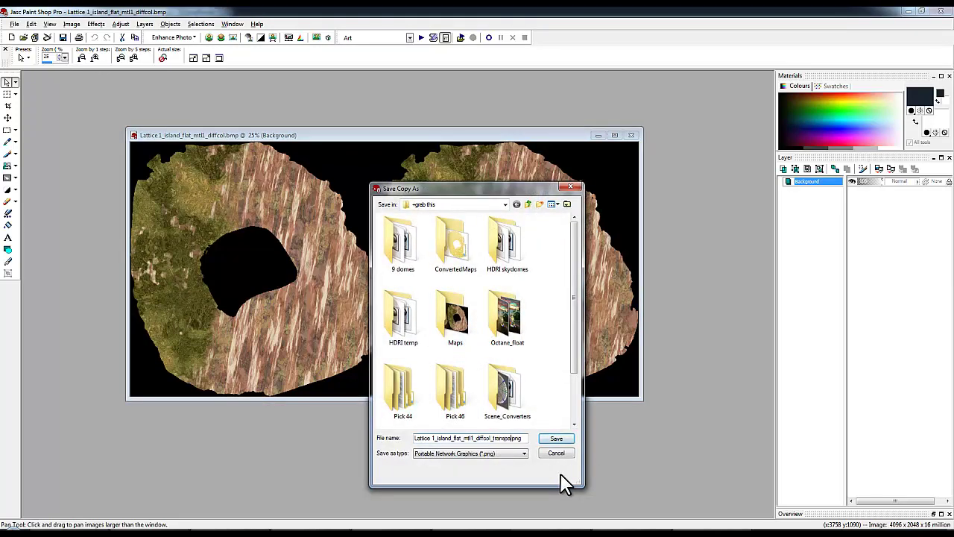
pyautogui.press('Return')
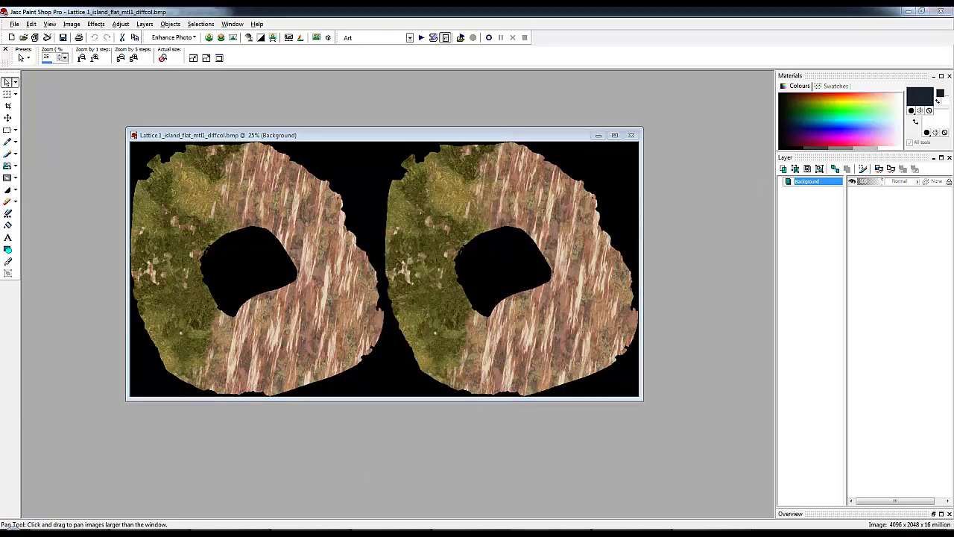
# Open the saved transparency PNG in Paint Shop Pro and apply Edge Enhance to the diffcol BMP
pyautogui.moveTo(790, 214); pyautogui.dragTo(606, 213)
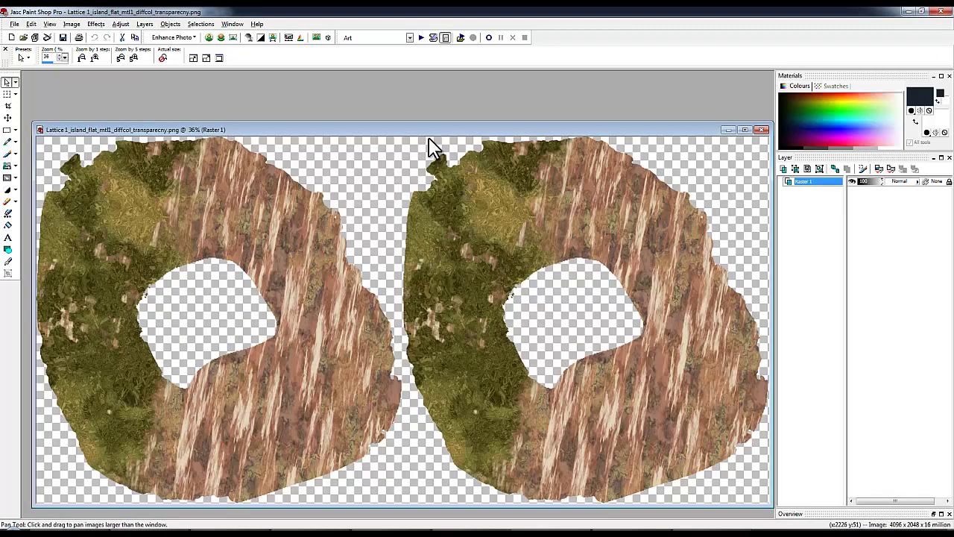
pyautogui.moveTo(421, 134); pyautogui.dragTo(457, 111)
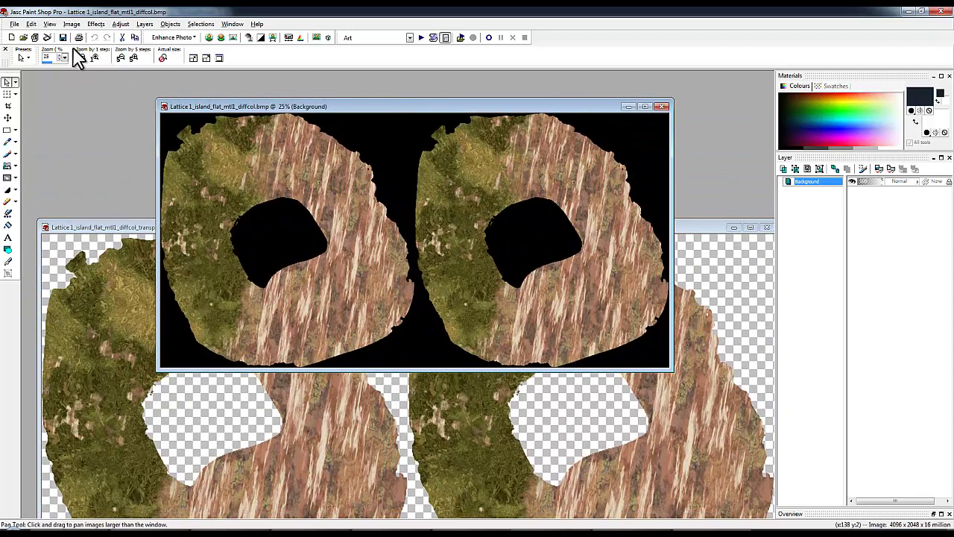
pyautogui.click(72, 25)
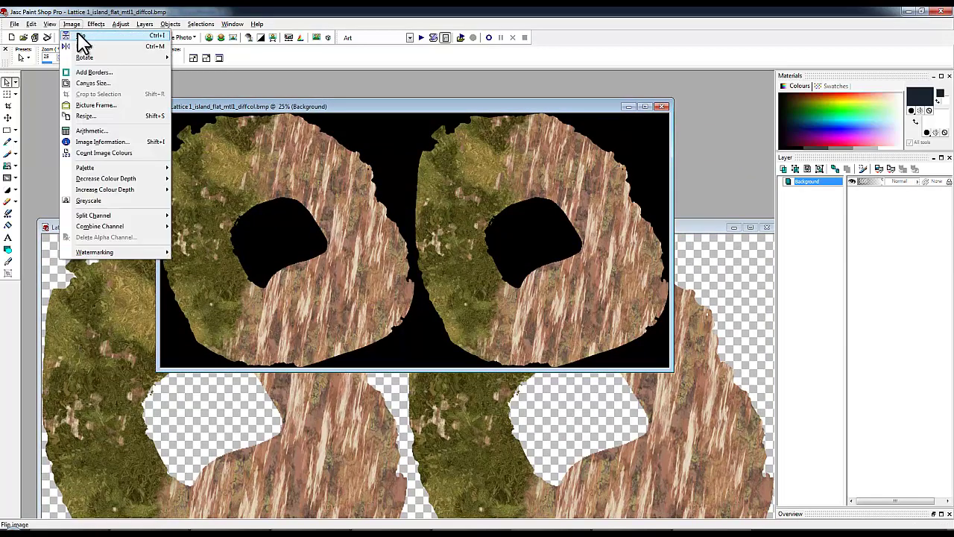
pyautogui.moveTo(95, 25)
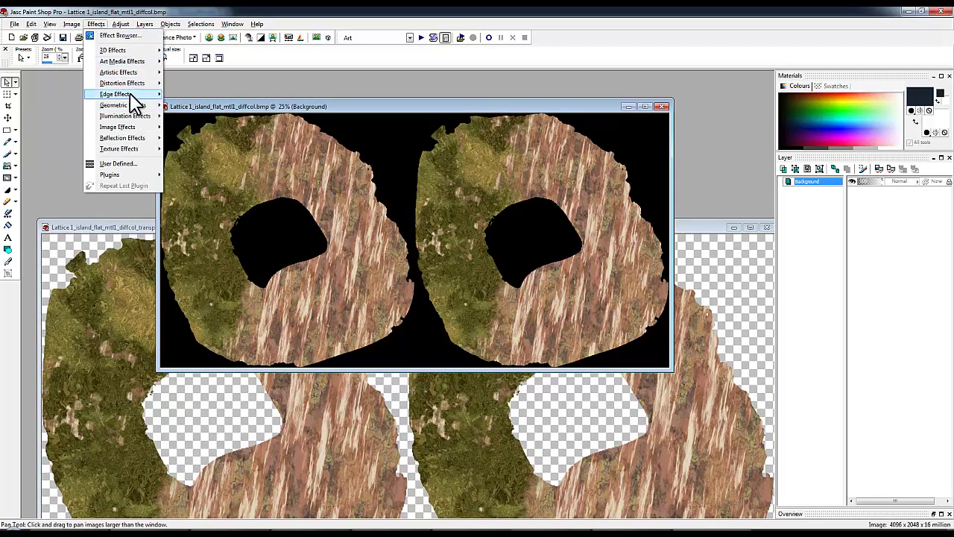
pyautogui.moveTo(139, 94)
pyautogui.click(195, 106)
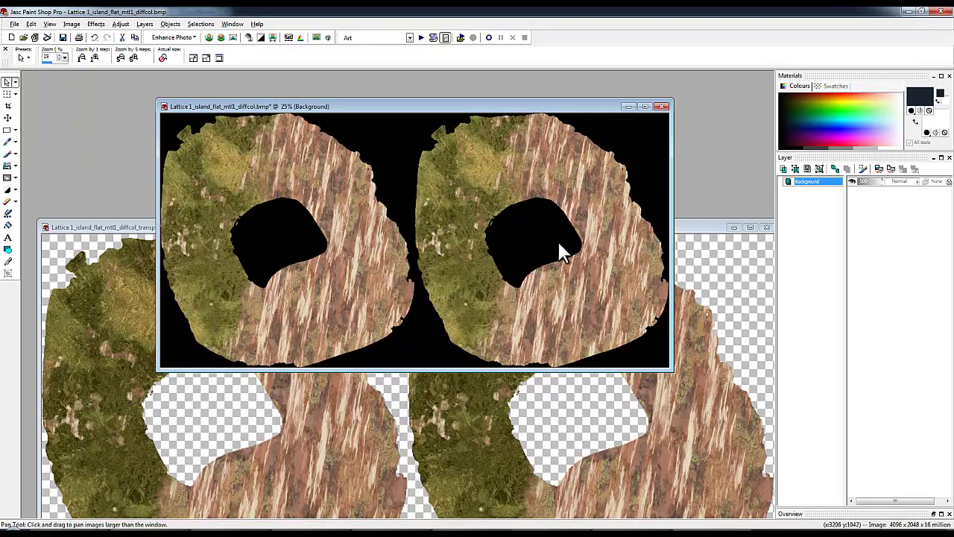
pyautogui.scroll(5, 562, 252)
pyautogui.scroll(-1, 341, 357)
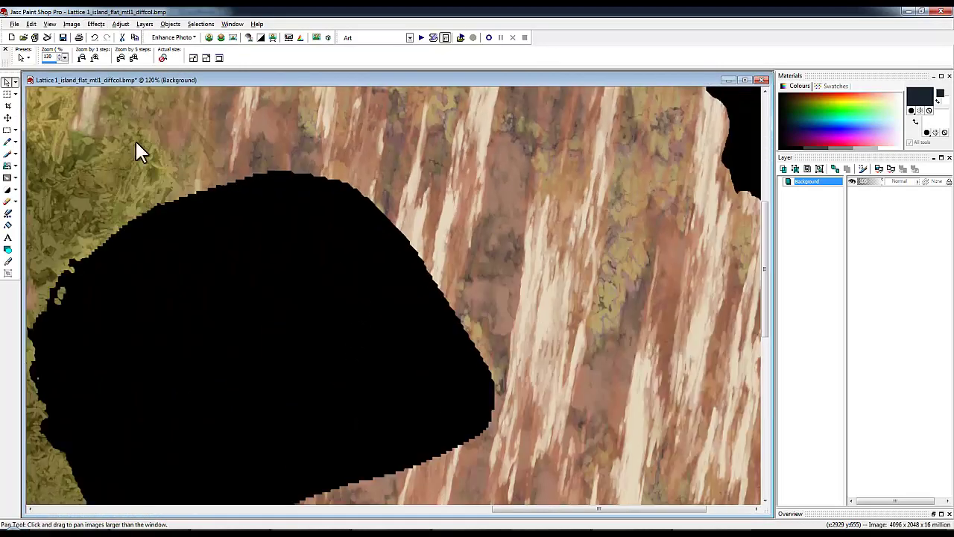
# Apply the Dilate edge effect twice to the diffcol BMP, then bring the PNG window forward
pyautogui.click(96, 24)
pyautogui.moveTo(112, 51)
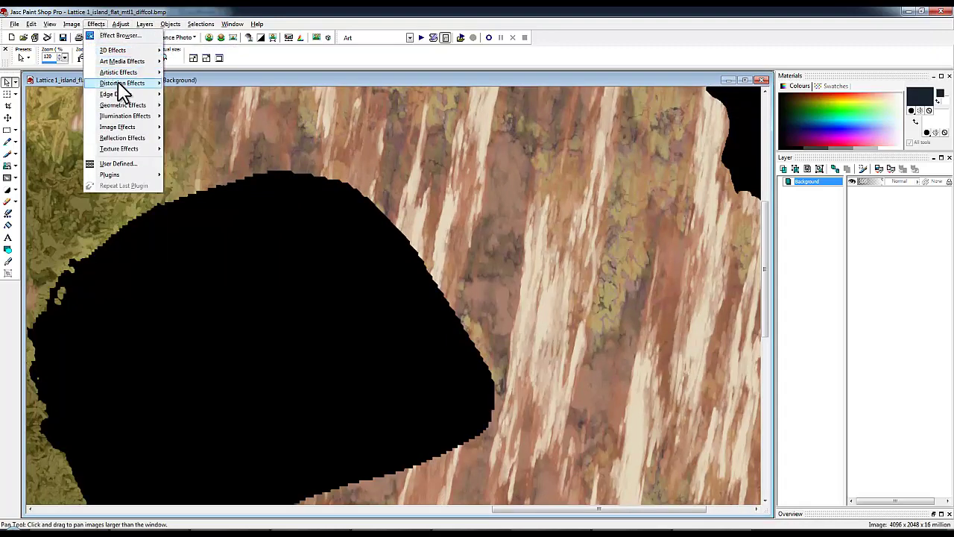
pyautogui.moveTo(131, 94)
pyautogui.click(204, 93)
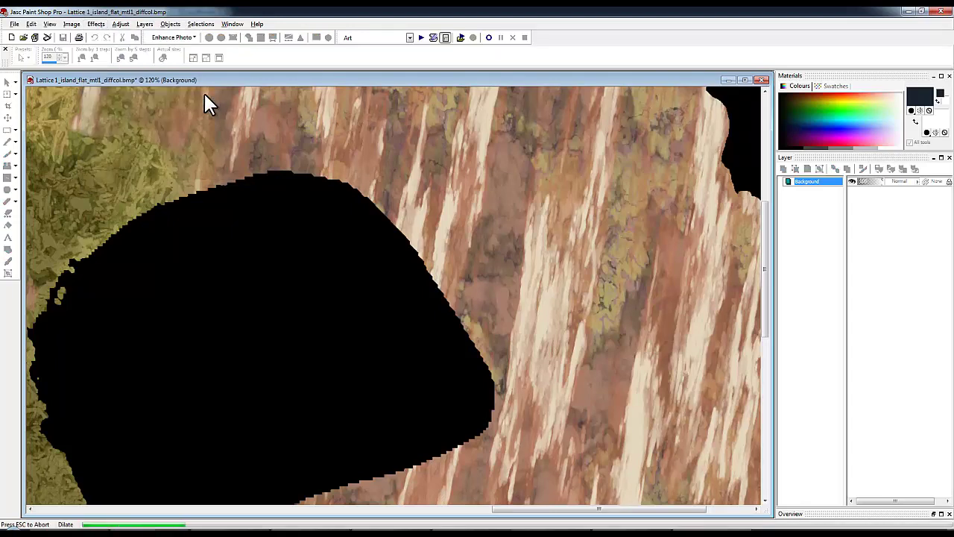
pyautogui.scroll(-2, 427, 297)
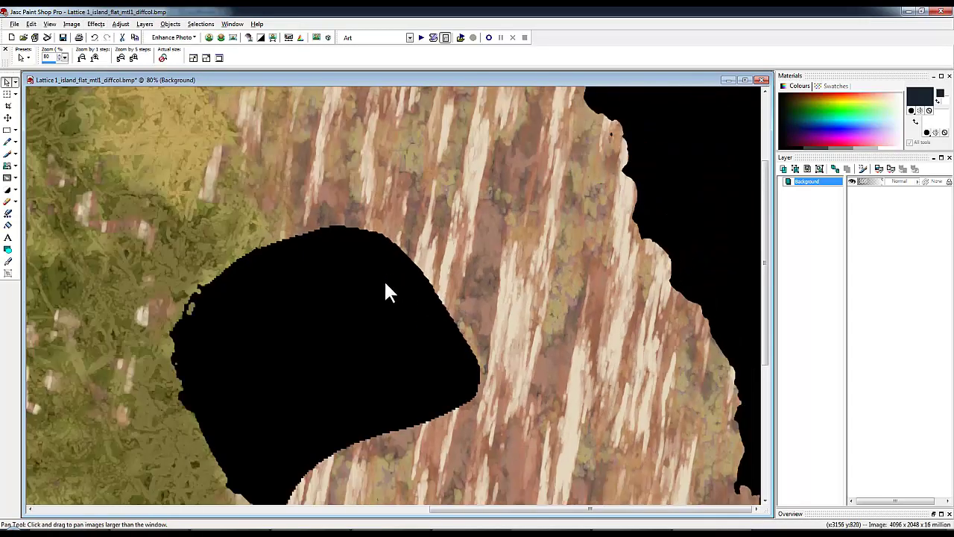
pyautogui.scroll(3, 320, 223)
pyautogui.click(96, 24)
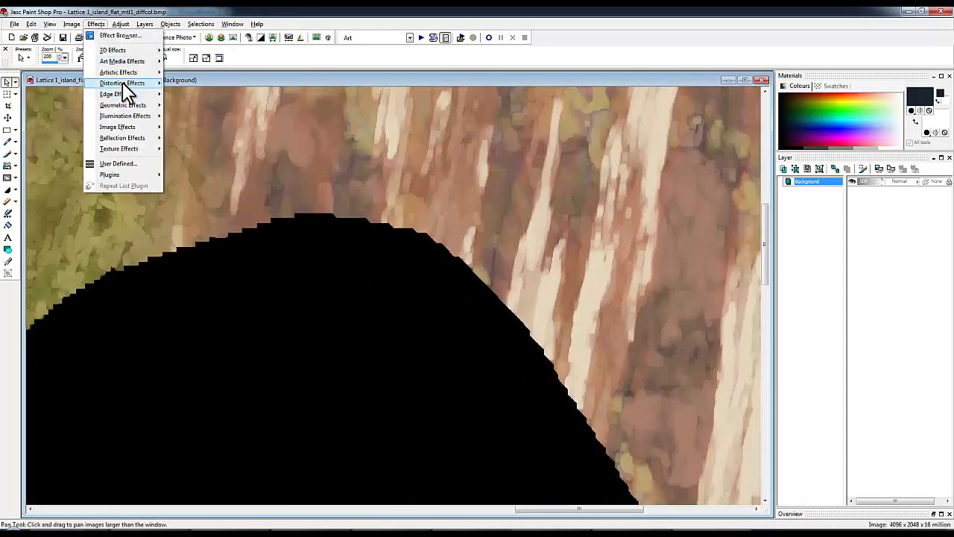
pyautogui.moveTo(131, 94)
pyautogui.click(196, 94)
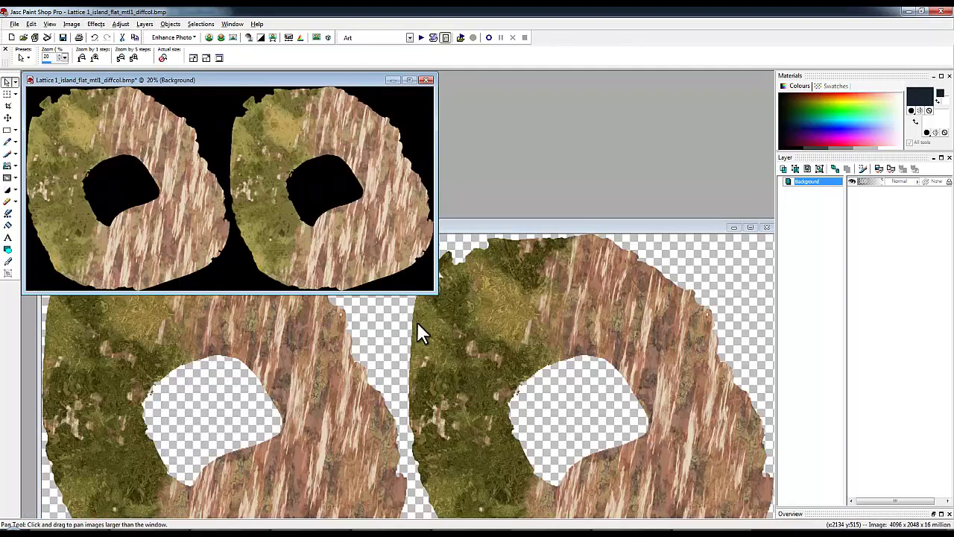
pyautogui.moveTo(535, 228); pyautogui.dragTo(514, 187)
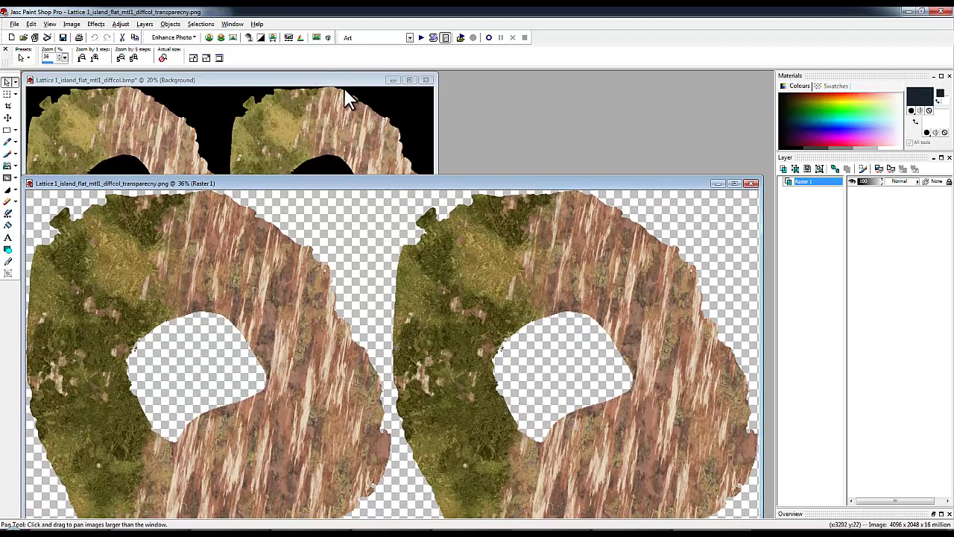
# Bring the diffcol BMP window forward, paste the image as a new layer, and view the whole map
pyautogui.moveTo(345, 82); pyautogui.dragTo(460, 124)
pyautogui.hotkey('ctrl', 'l')
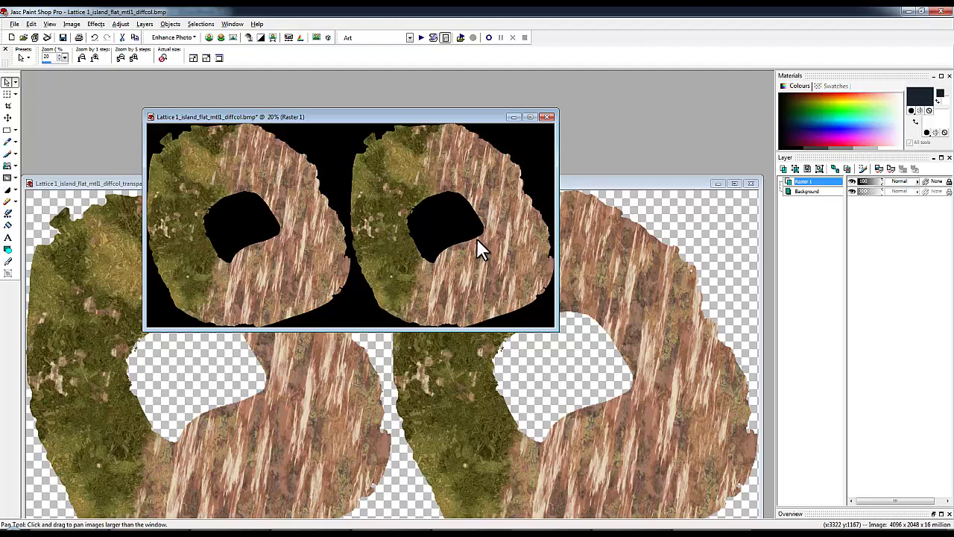
pyautogui.scroll(10, 479, 240)
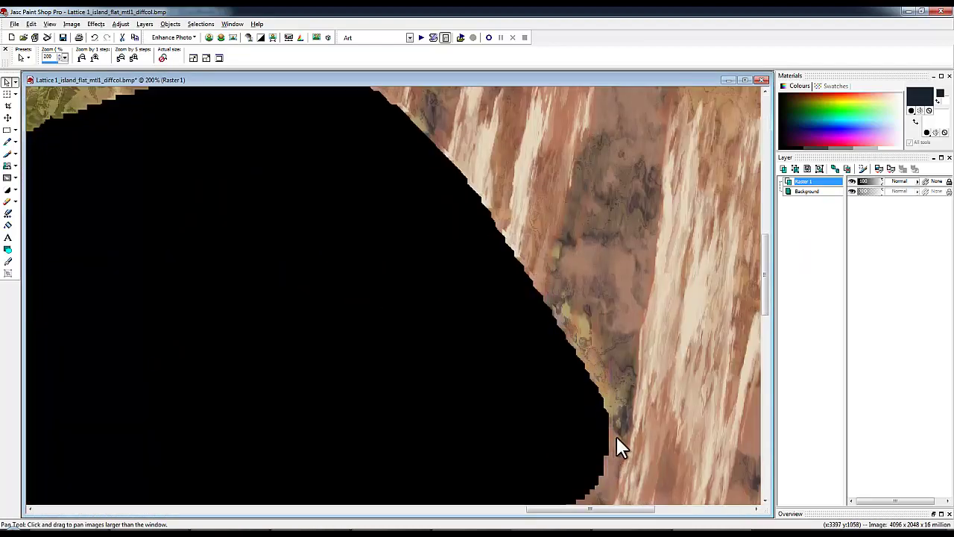
pyautogui.scroll(-6, 403, 293)
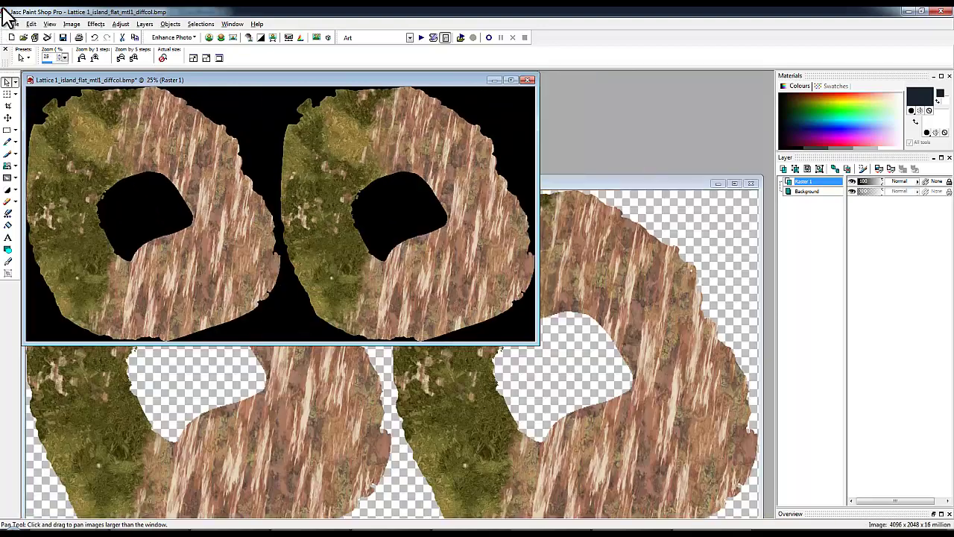
pyautogui.click(14, 24)
# Save a merged JPEG copy of the map named 'processed map'
pyautogui.click(60, 121)
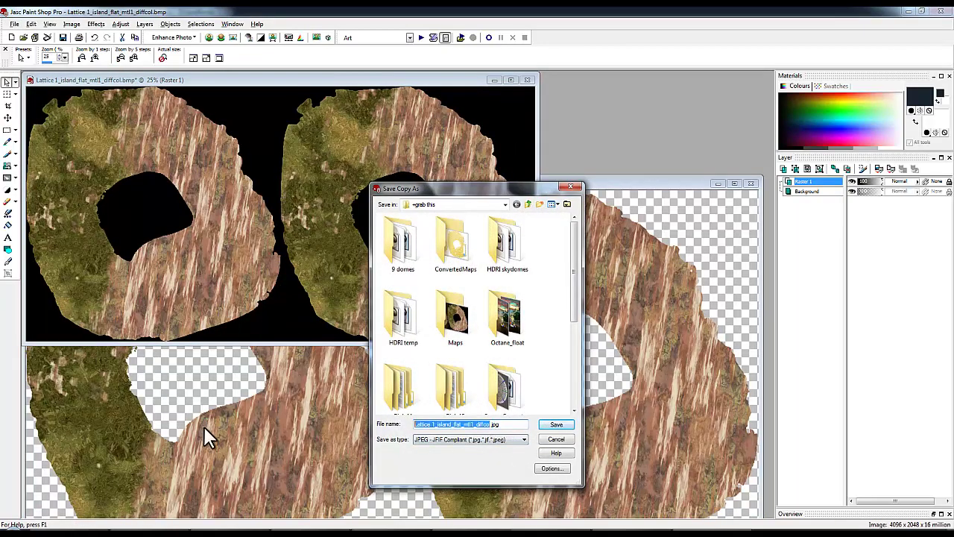
pyautogui.write('proc')
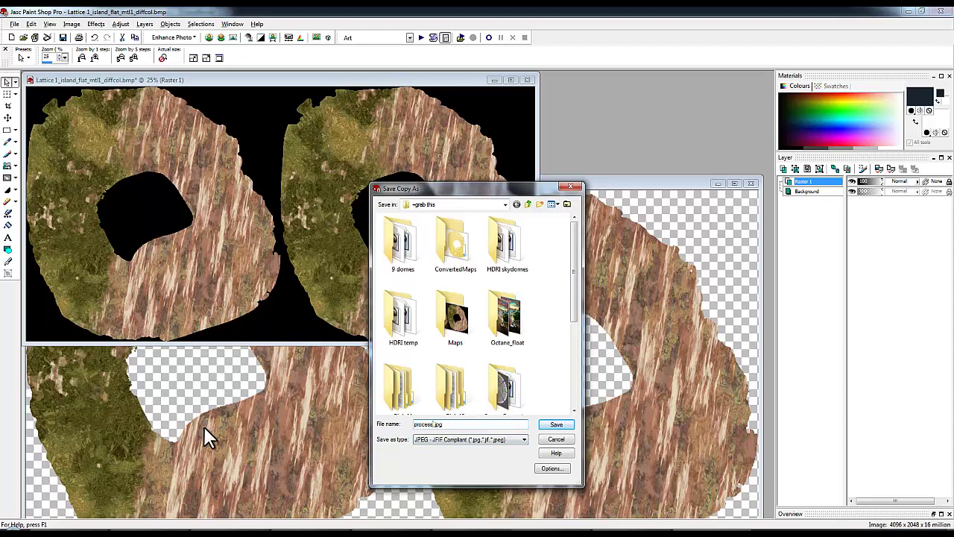
pyautogui.write('essed map')
pyautogui.press('Return')
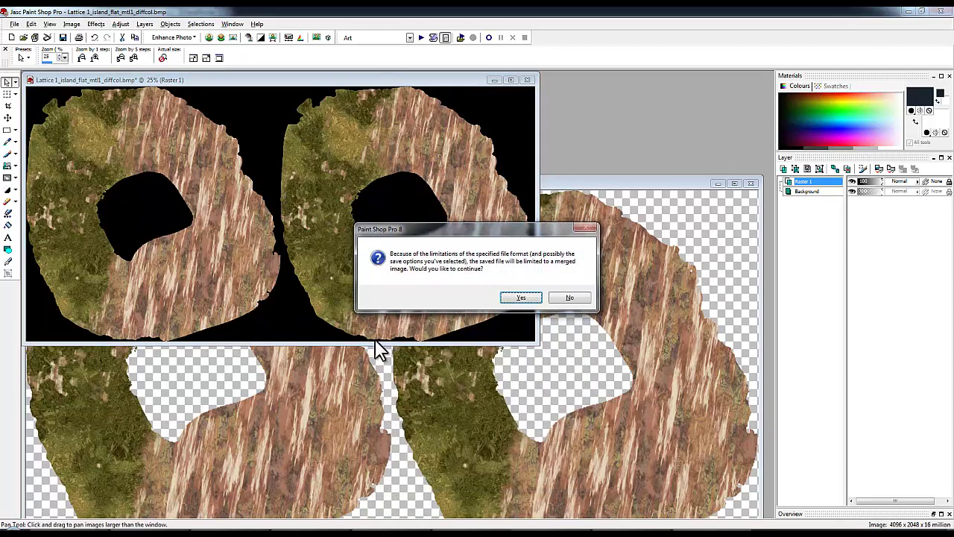
pyautogui.click(522, 297)
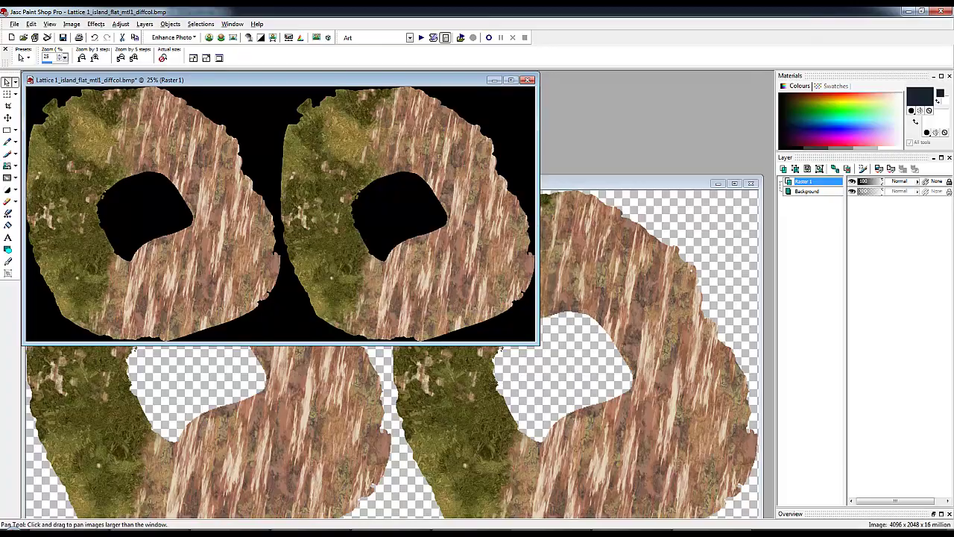
pyautogui.hotkey('alt', 'Tab')
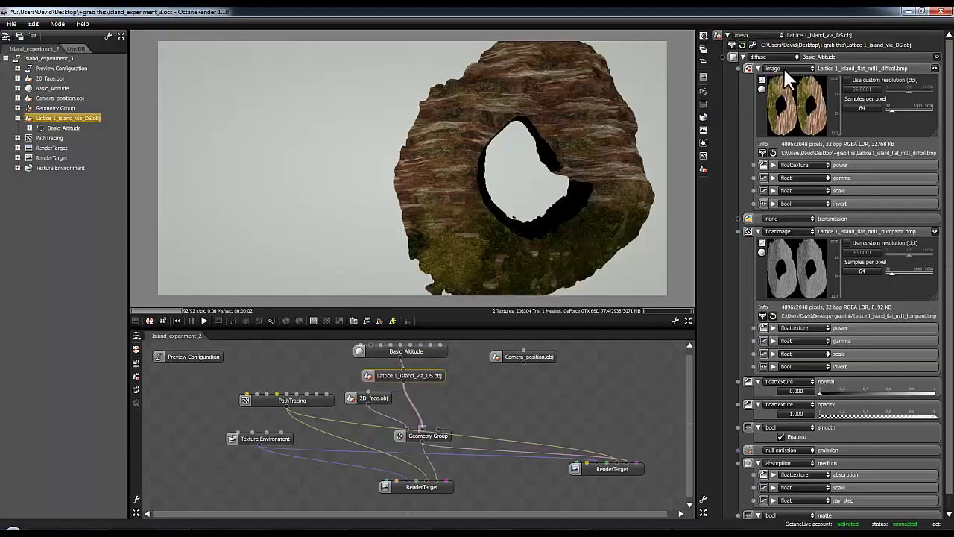
# Load processed mapl.jpg as the island mesh's diffuse image texture
pyautogui.click(762, 153)
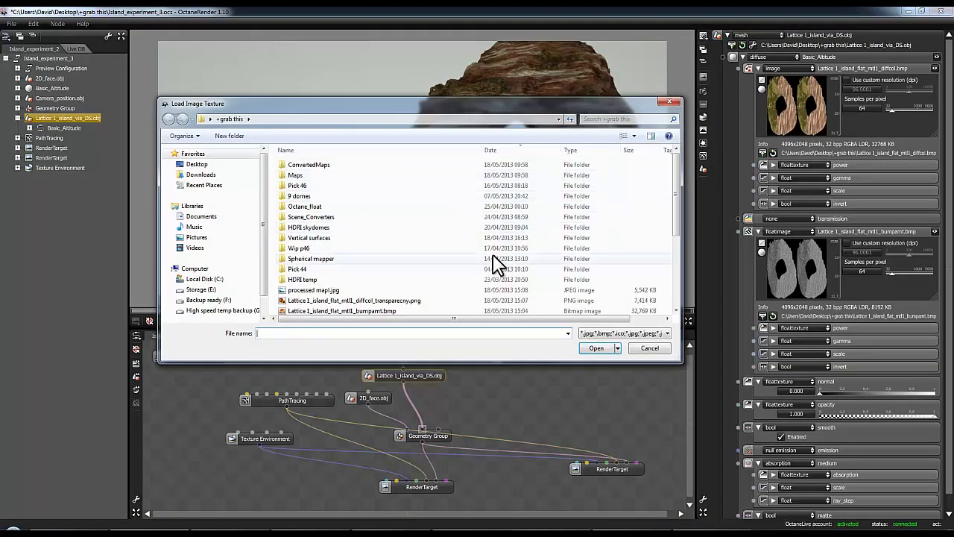
pyautogui.click(312, 290)
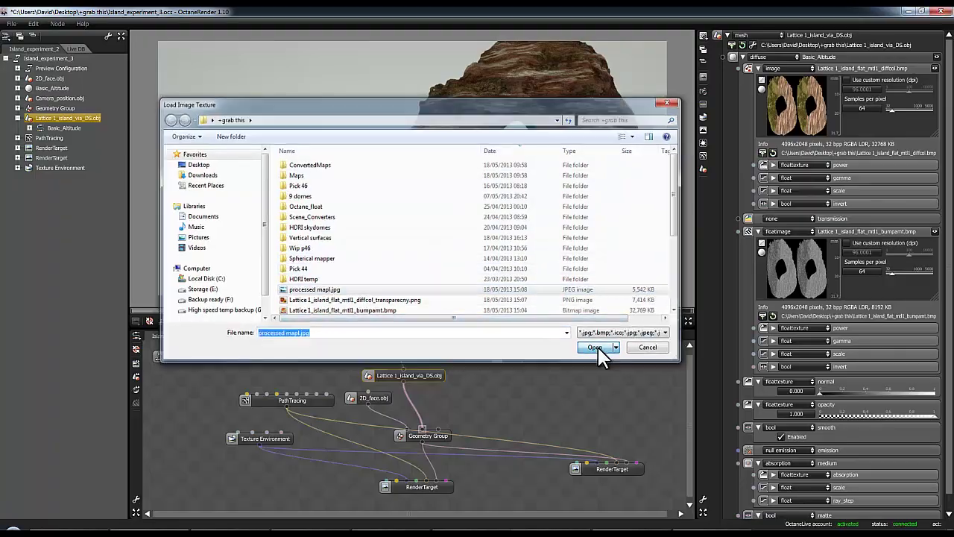
pyautogui.click(597, 348)
# Orbit and zoom the render camera around the arch to inspect the hole's edge
pyautogui.moveTo(507, 202); pyautogui.dragTo(483, 134)
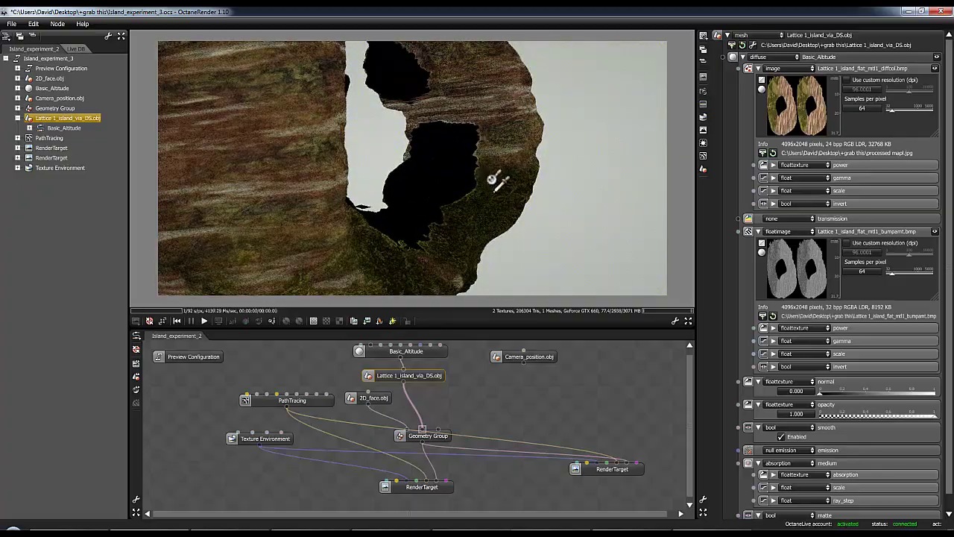
pyautogui.moveTo(494, 183); pyautogui.dragTo(552, 208)
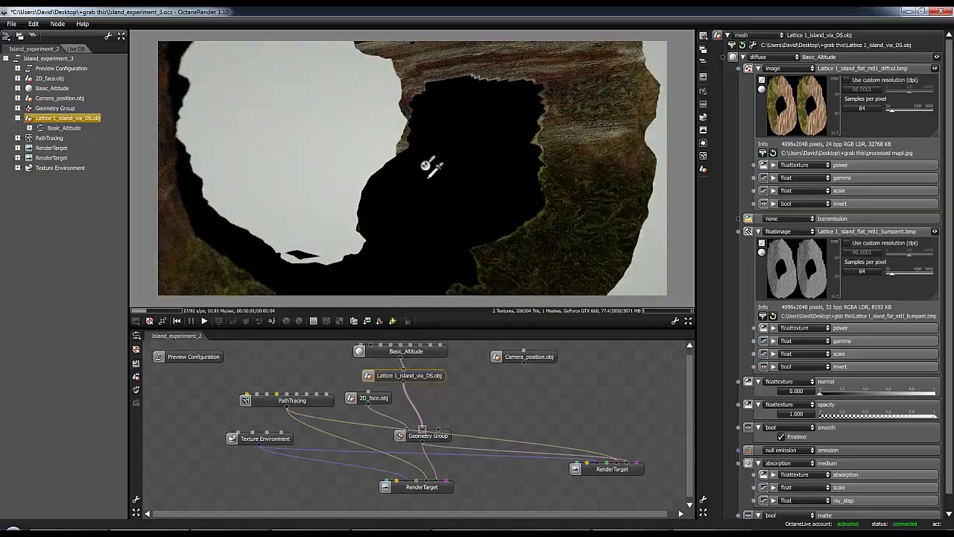
pyautogui.moveTo(431, 166); pyautogui.dragTo(596, 127)
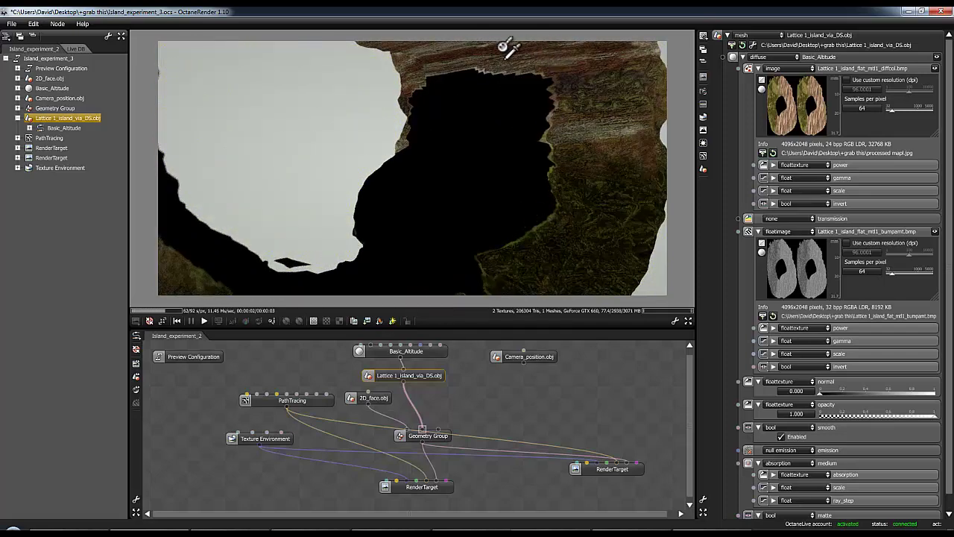
pyautogui.moveTo(468, 193); pyautogui.dragTo(373, 181)
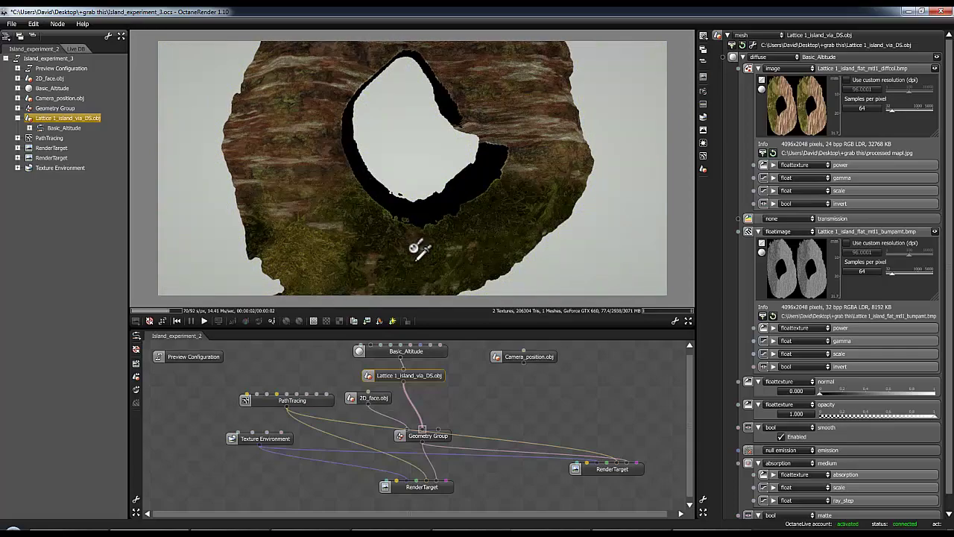
pyautogui.scroll(-5, 405, 245)
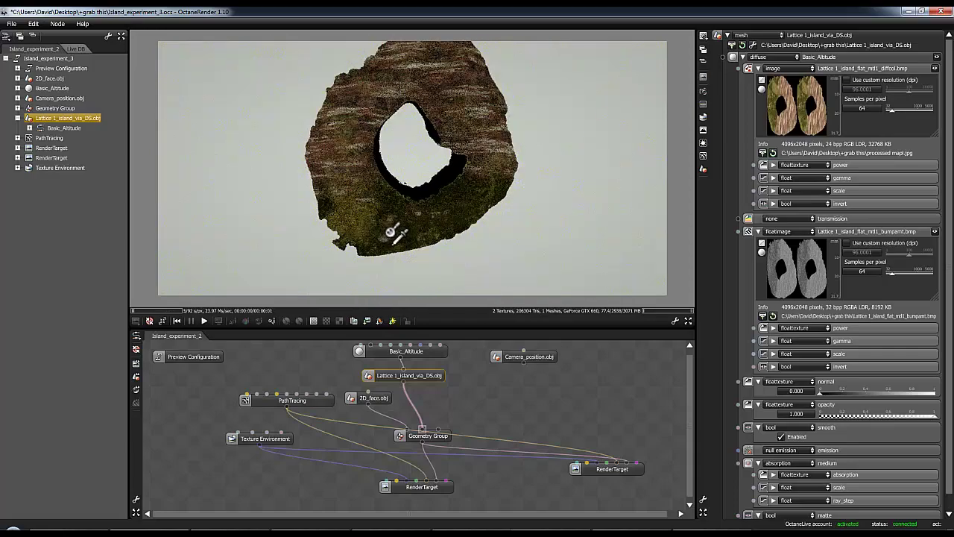
pyautogui.moveTo(416, 166)
pyautogui.mouseDown()
pyautogui.moveTo(441, 171)
pyautogui.moveTo(426, 149)
pyautogui.moveTo(413, 167)
pyautogui.mouseUp()
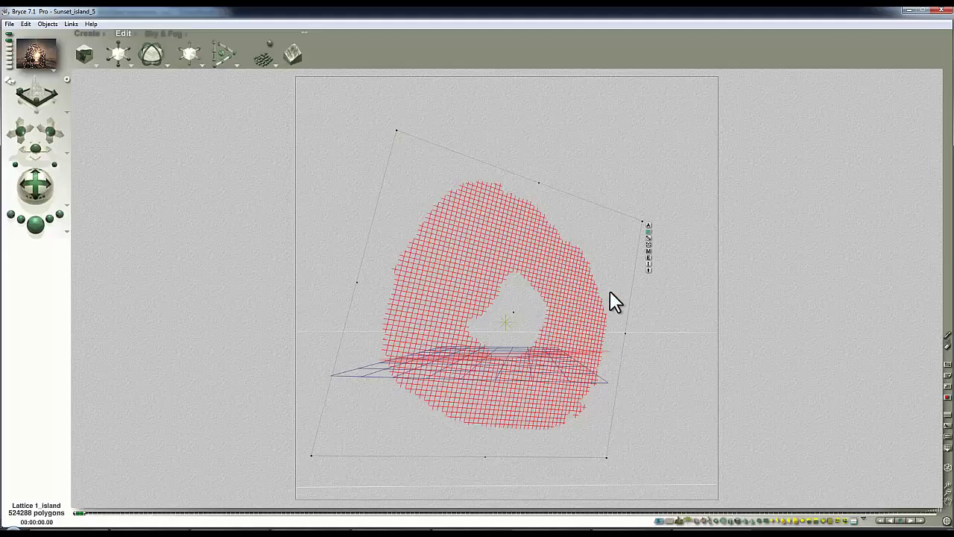
# Open Lattice 1_island in the Terrain Editor, check the canvas and brush options, and return
pyautogui.click(649, 258)
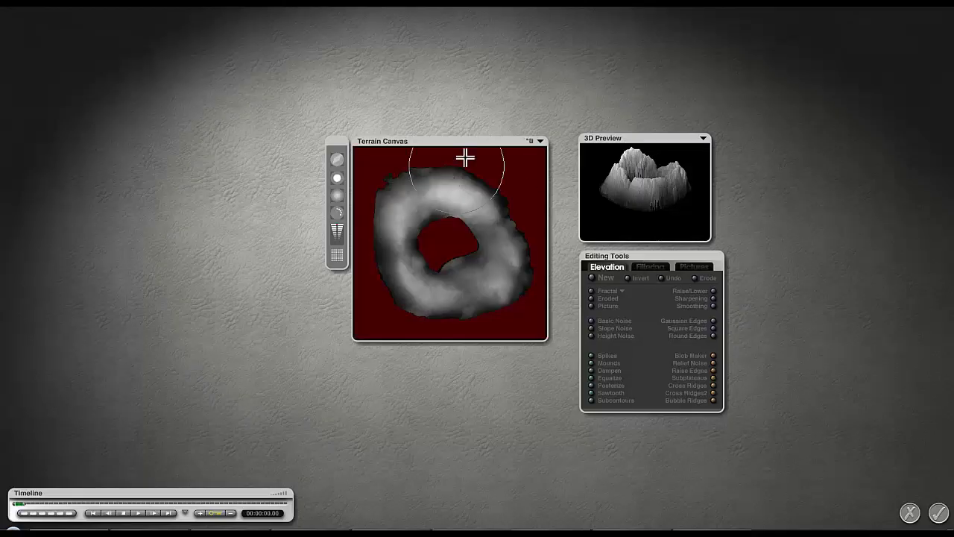
pyautogui.click(541, 141)
pyautogui.click(529, 141)
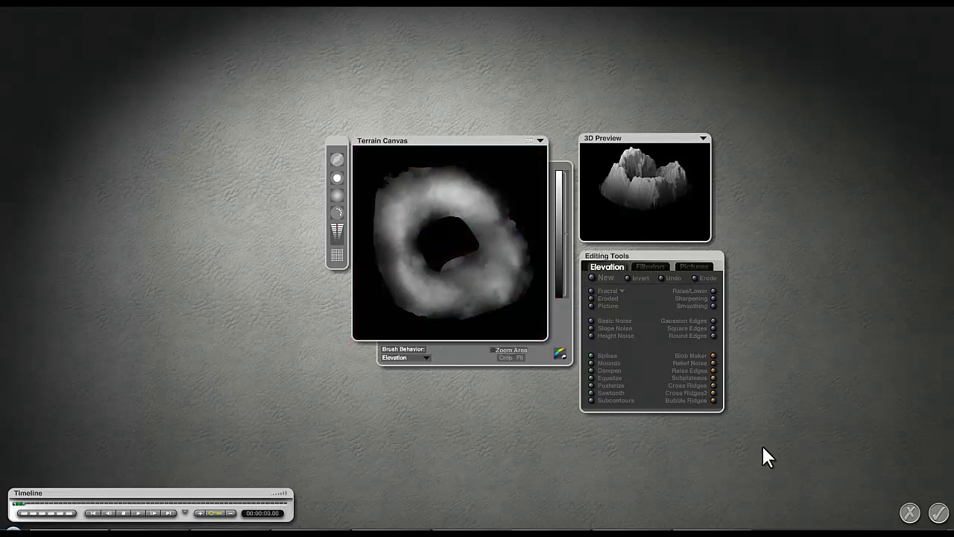
pyautogui.click(939, 513)
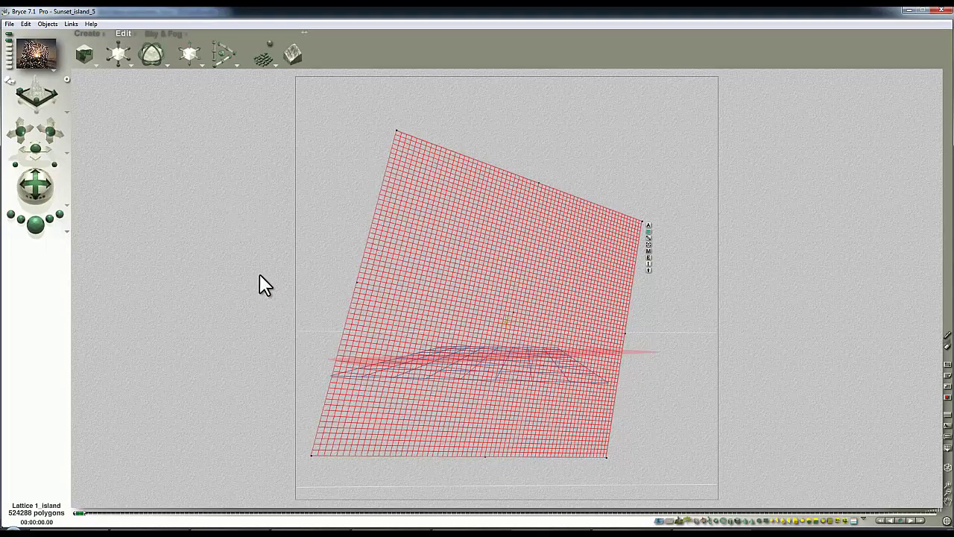
# Export the island terrain as This_is_it.obj with 2048 x 2048 maps and minimum triangulation
pyautogui.click(10, 24)
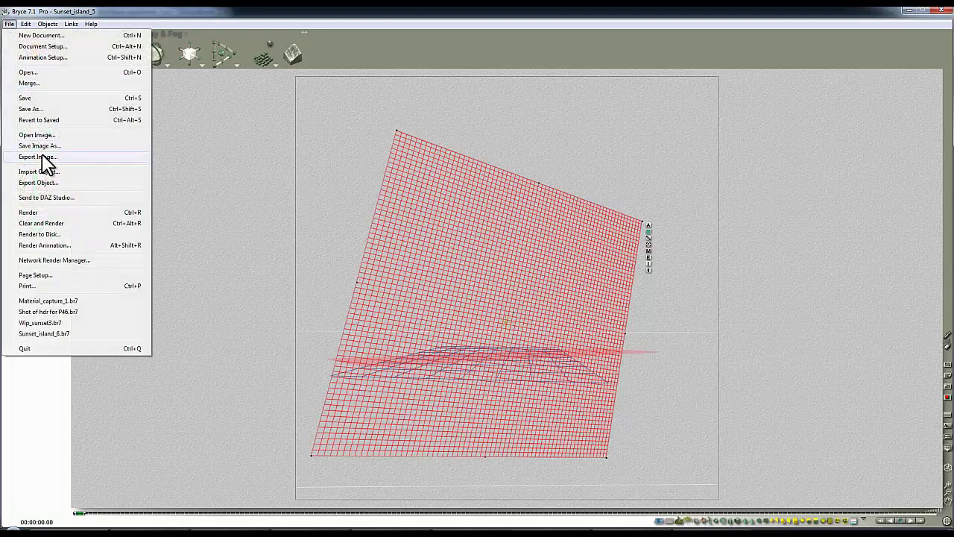
pyautogui.click(49, 183)
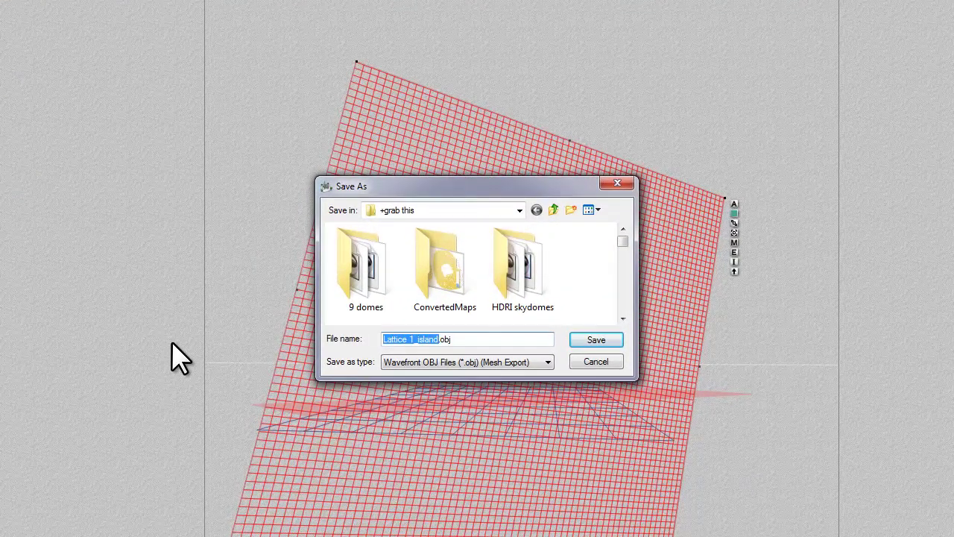
pyautogui.write('This_is_it')
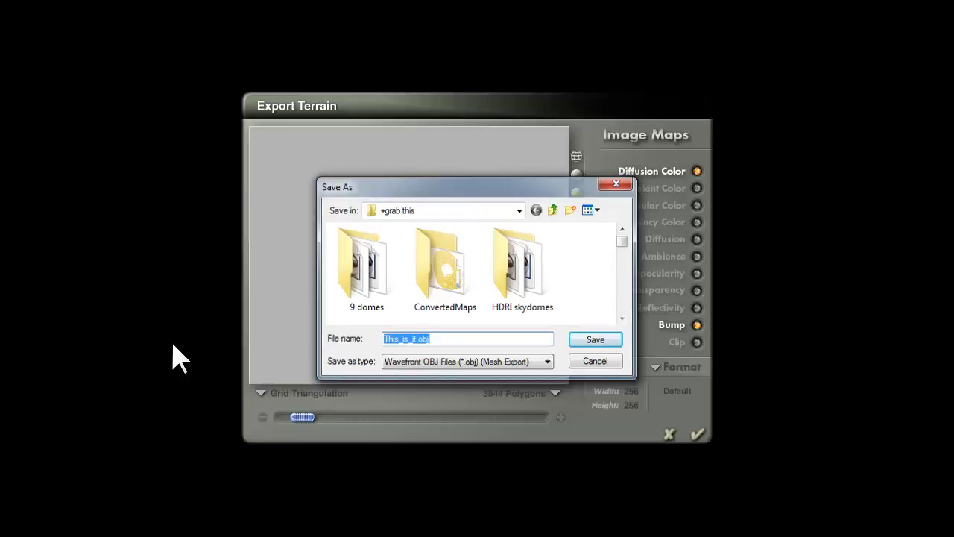
pyautogui.press('Return')
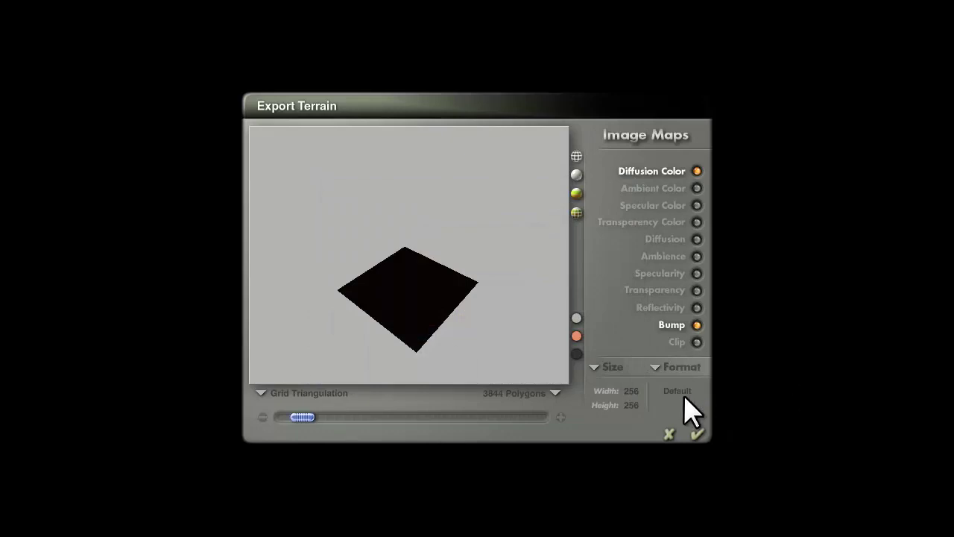
pyautogui.click(611, 378)
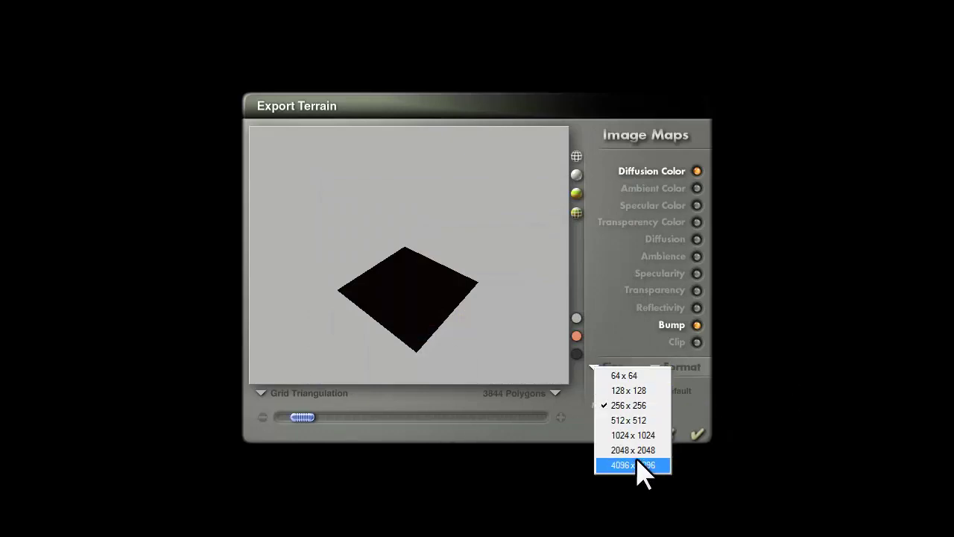
pyautogui.click(635, 450)
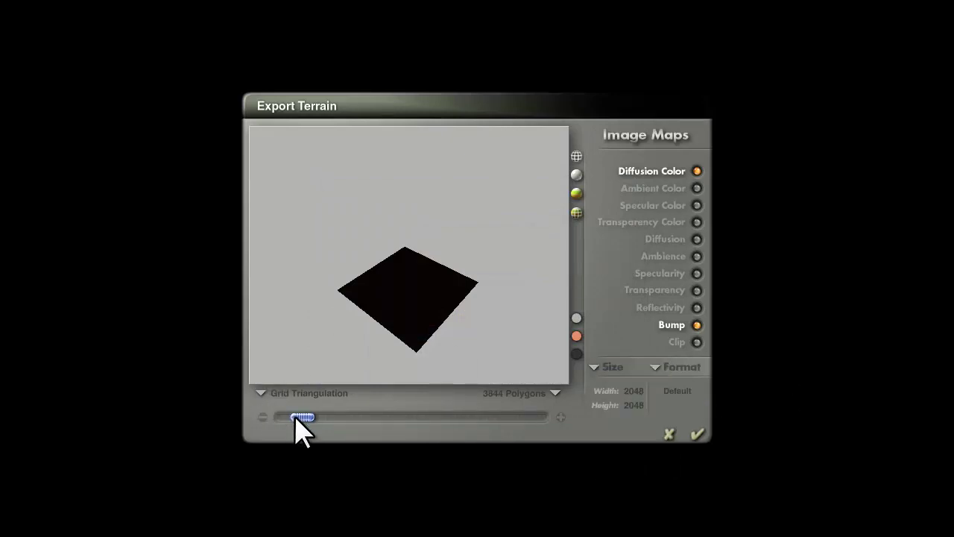
pyautogui.moveTo(295, 416); pyautogui.dragTo(281, 417)
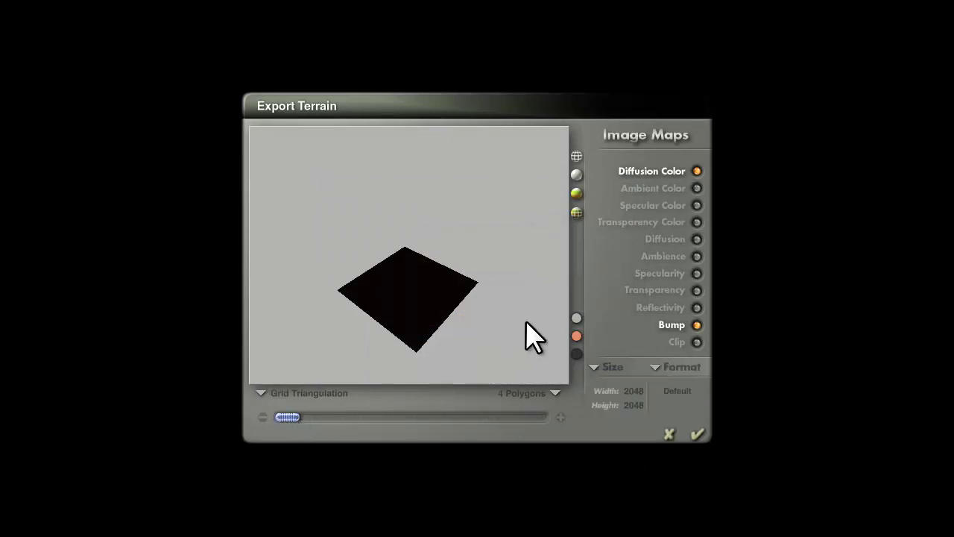
pyautogui.click(697, 434)
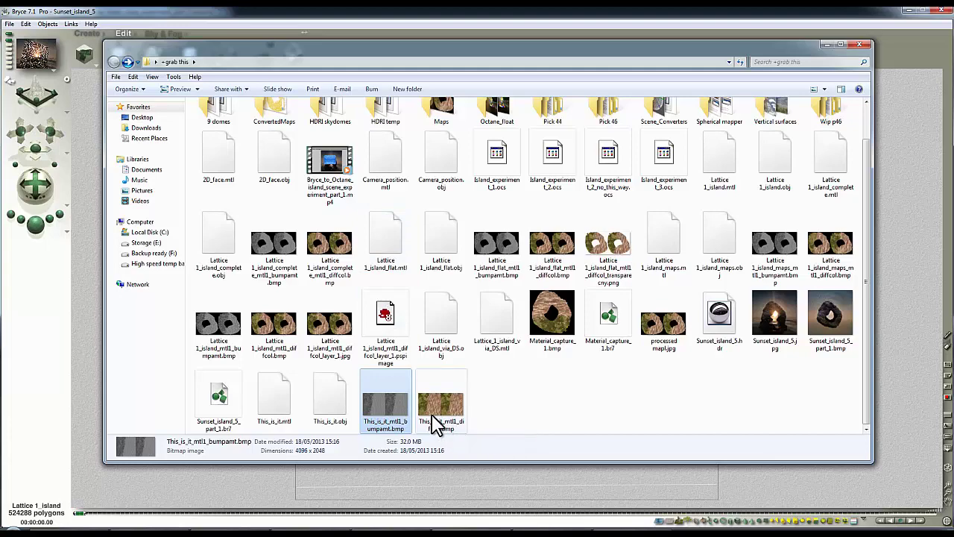
# Open the exported diffcol map in Photo Viewer and inspect it
pyautogui.click(453, 415)
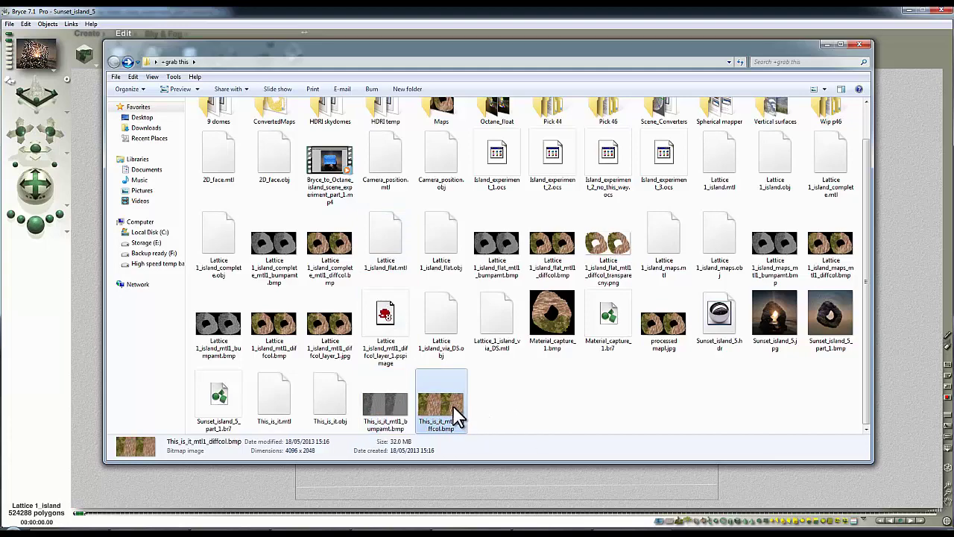
pyautogui.doubleClick(455, 416)
pyautogui.scroll(3, 522, 290)
pyautogui.scroll(-1, 529, 298)
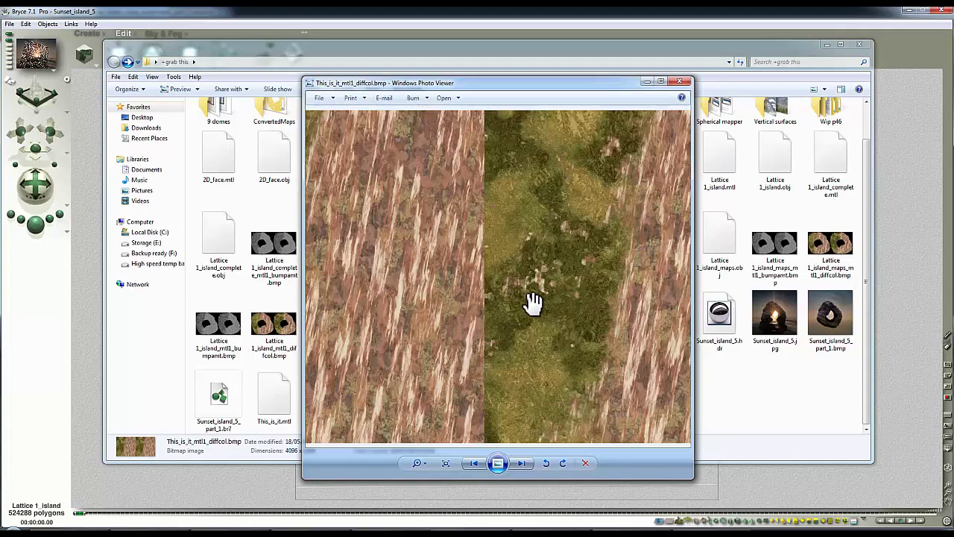
pyautogui.scroll(-3, 556, 296)
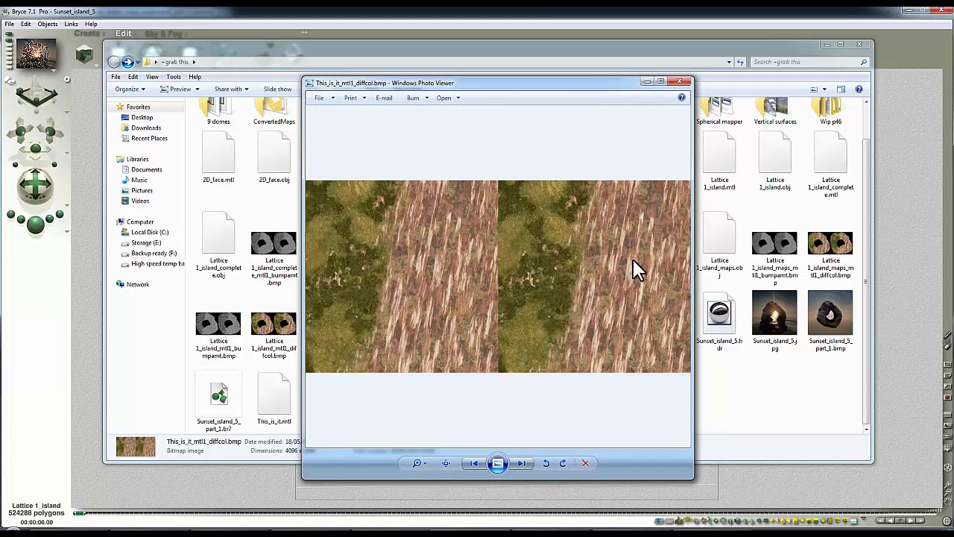
pyautogui.scroll(1, 528, 331)
pyautogui.scroll(2, 502, 331)
pyautogui.scroll(-3, 478, 320)
# Close the diffcol preview, then open and close the exported bump map preview
pyautogui.click(679, 81)
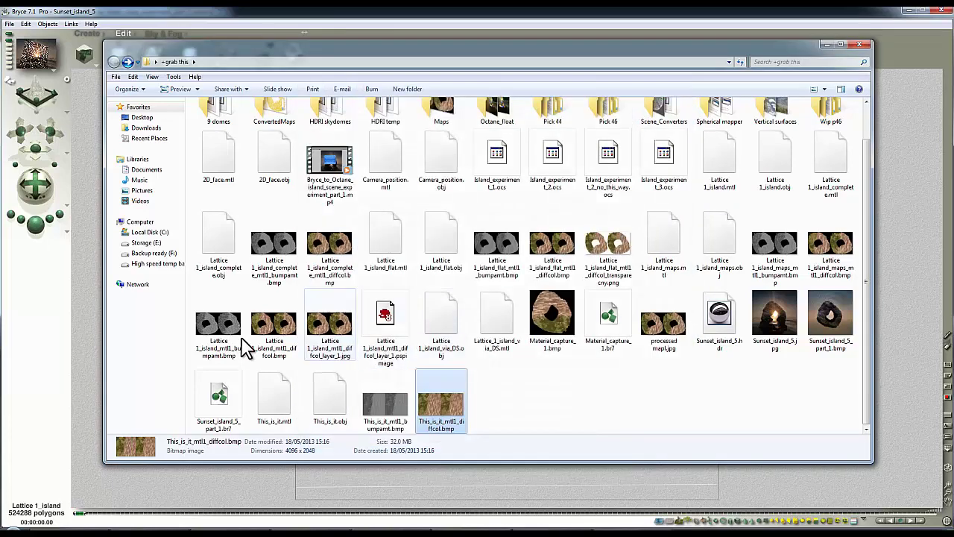
pyautogui.doubleClick(393, 412)
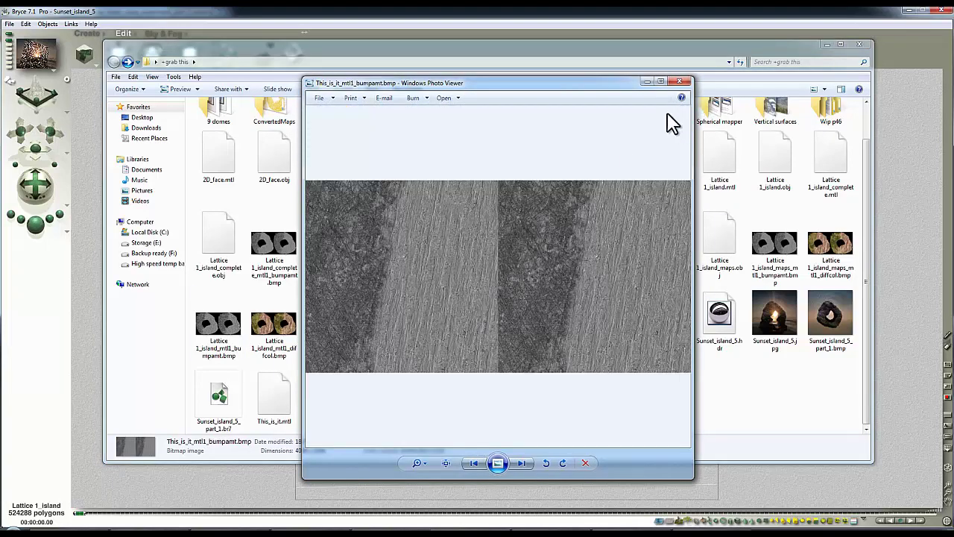
pyautogui.click(679, 80)
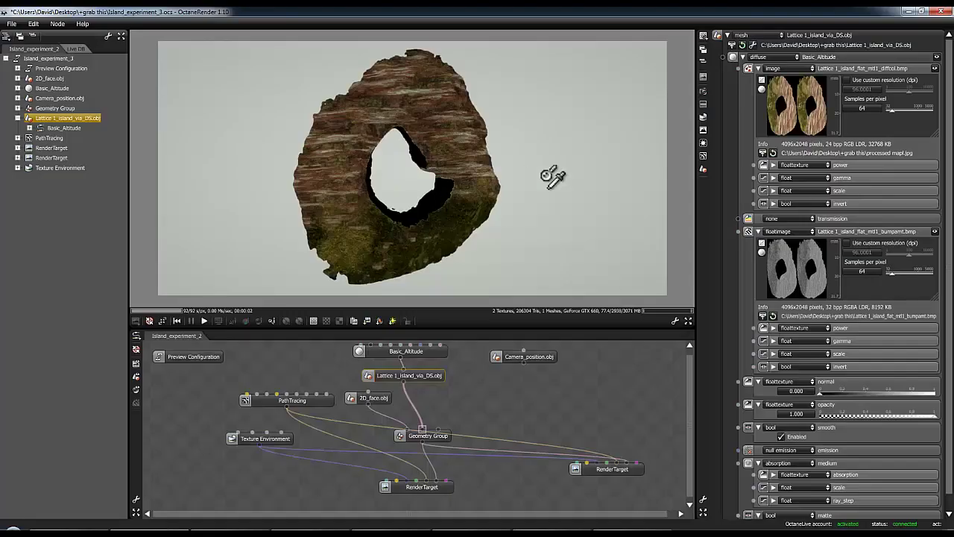
# Load This_is_it_mtl1_diffcol.bmp into the diffuse image node
pyautogui.click(762, 153)
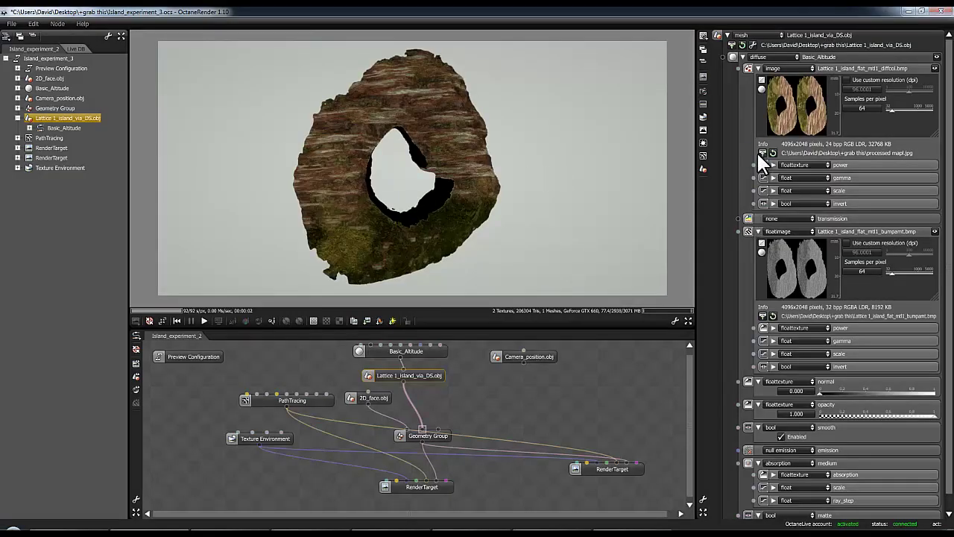
pyautogui.moveTo(671, 186); pyautogui.dragTo(671, 281)
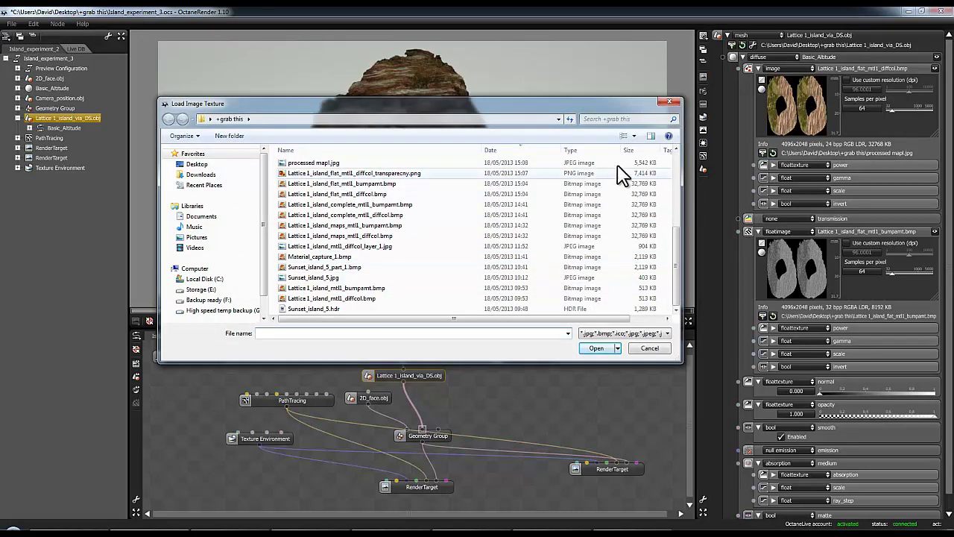
pyautogui.click(622, 138)
pyautogui.click(623, 138)
pyautogui.click(623, 138)
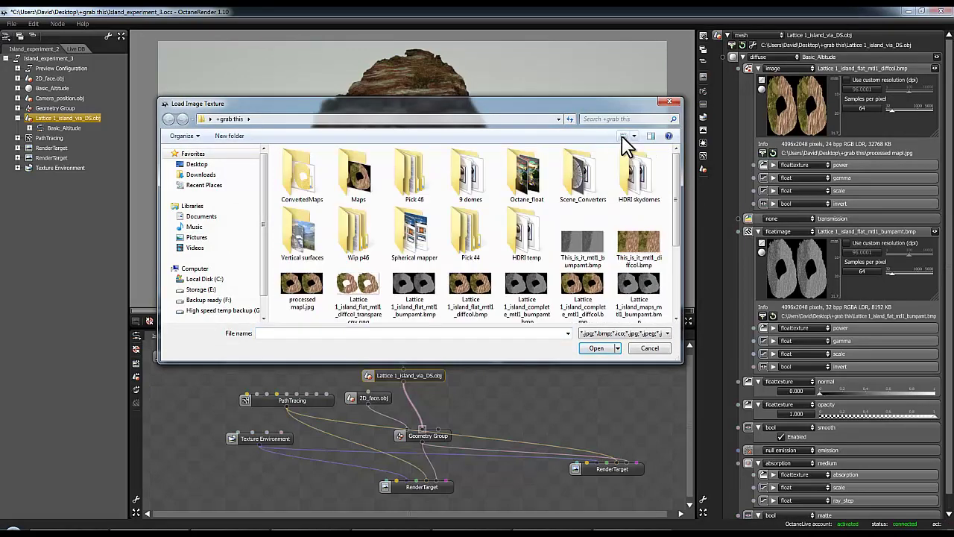
pyautogui.click(638, 246)
pyautogui.click(597, 349)
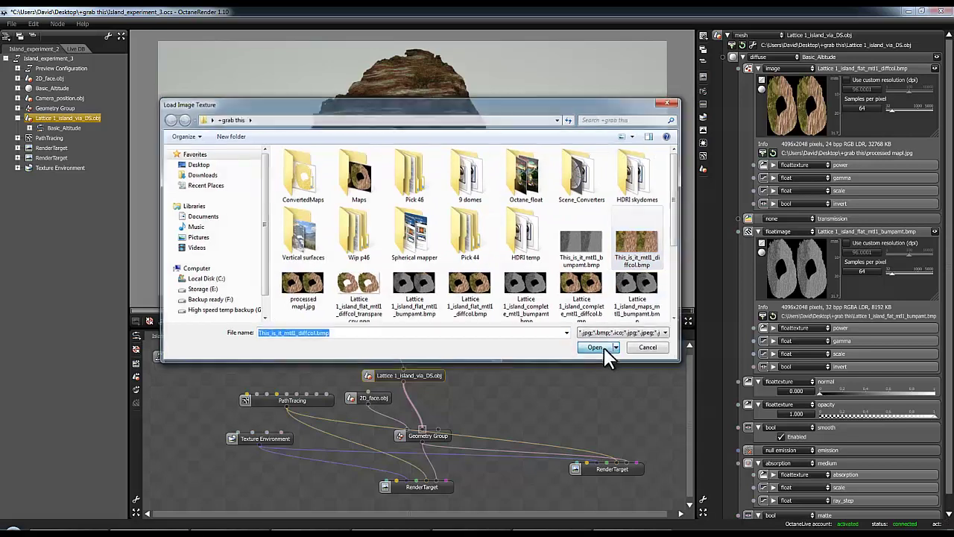
# Load This_is_it_mtl1_bumpamt.bmp into the bump floatimage node and view through the render camera
pyautogui.click(781, 233)
pyautogui.click(768, 228)
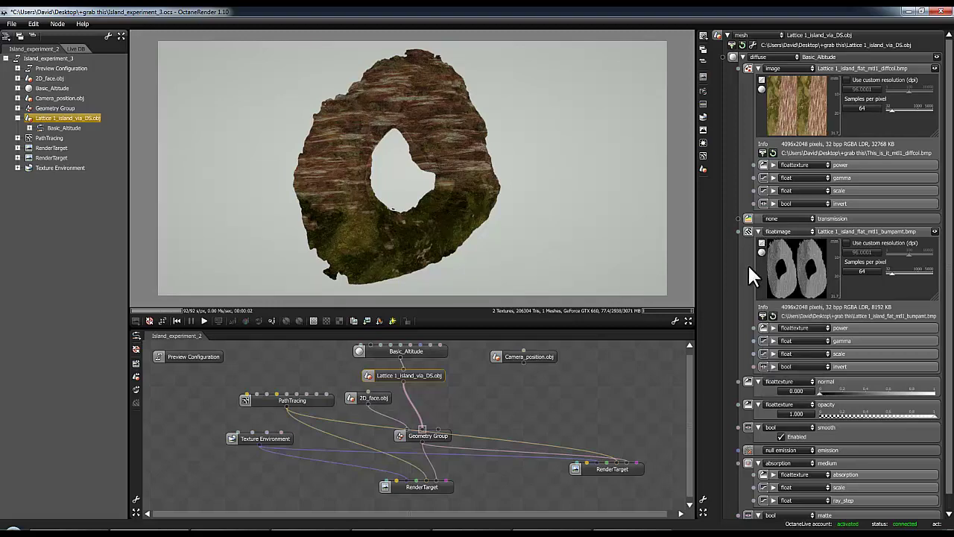
pyautogui.click(762, 313)
pyautogui.click(585, 240)
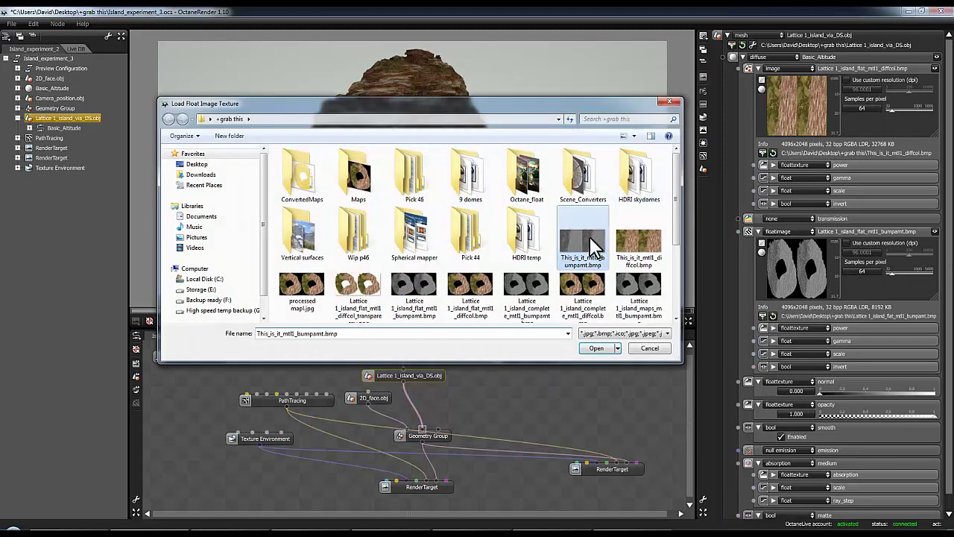
pyautogui.click(609, 351)
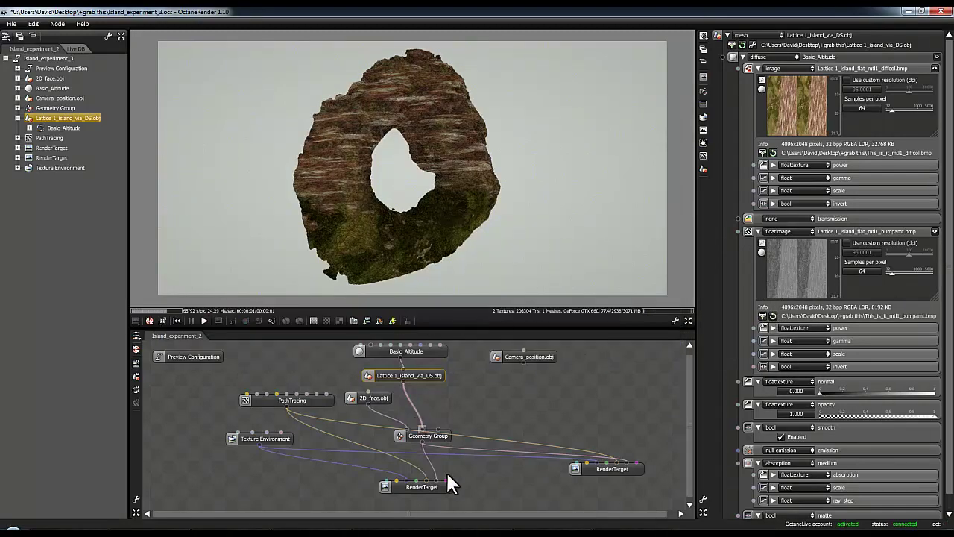
pyautogui.click(421, 488)
# Raise the Texture Environment HDR sky power to 12.9527
pyautogui.moveTo(567, 283); pyautogui.dragTo(409, 384)
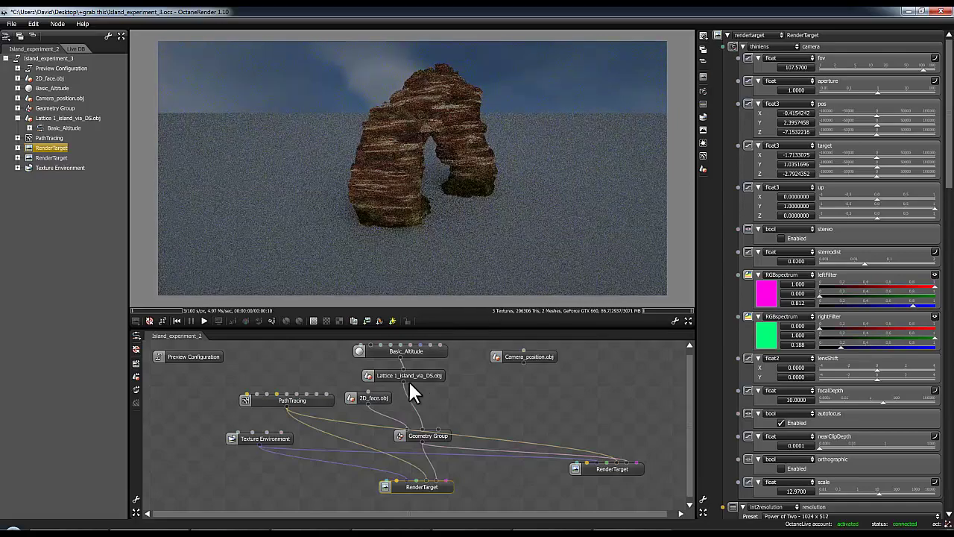
pyautogui.click(240, 438)
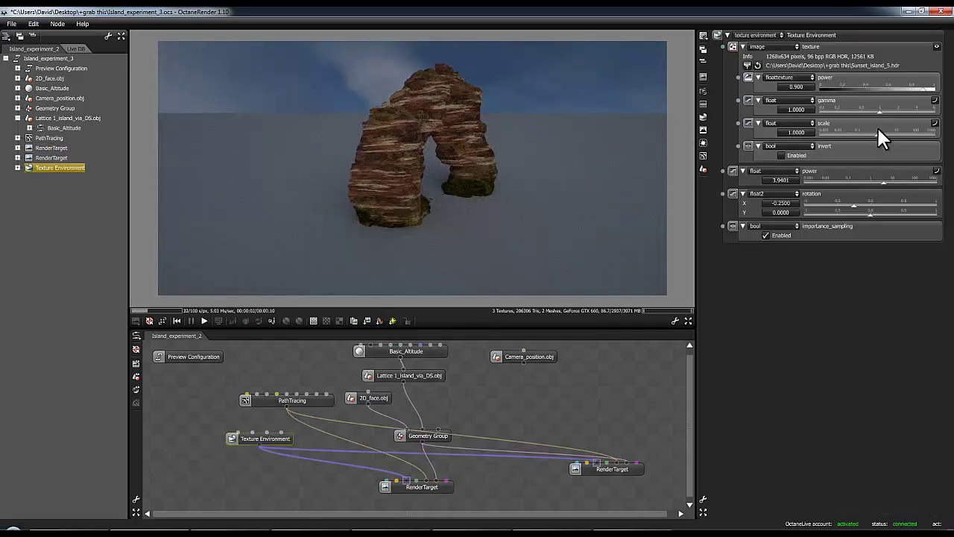
pyautogui.moveTo(881, 179); pyautogui.dragTo(895, 181)
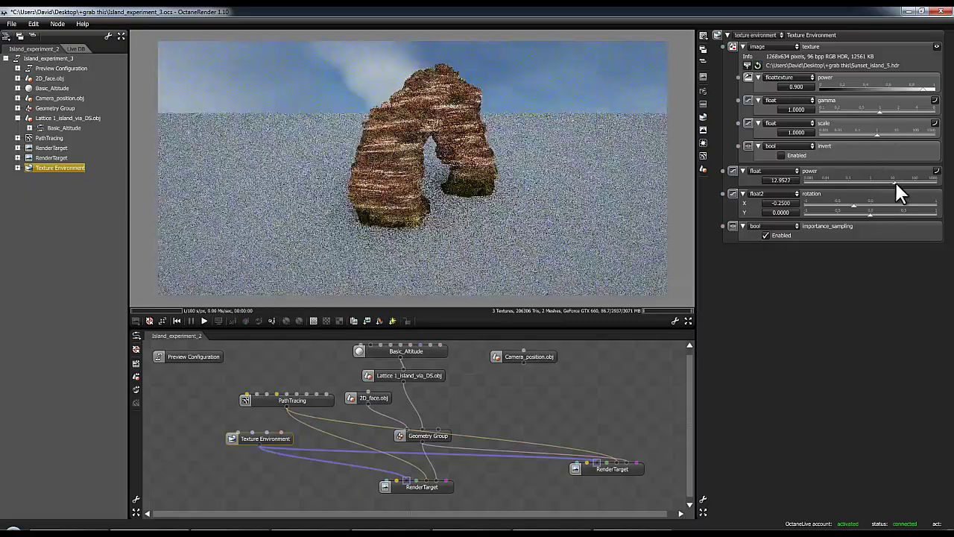
# Orbit and zoom the render camera to frame the rock arch up close
pyautogui.moveTo(387, 156)
pyautogui.mouseDown()
pyautogui.moveTo(448, 175)
pyautogui.moveTo(503, 141)
pyautogui.moveTo(395, 152)
pyautogui.mouseUp()
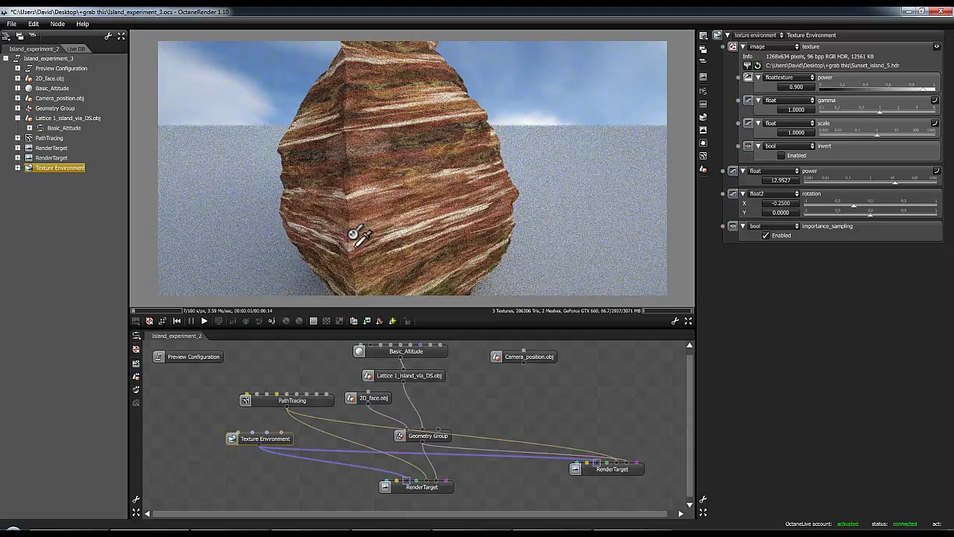
pyautogui.moveTo(423, 151); pyautogui.dragTo(486, 134)
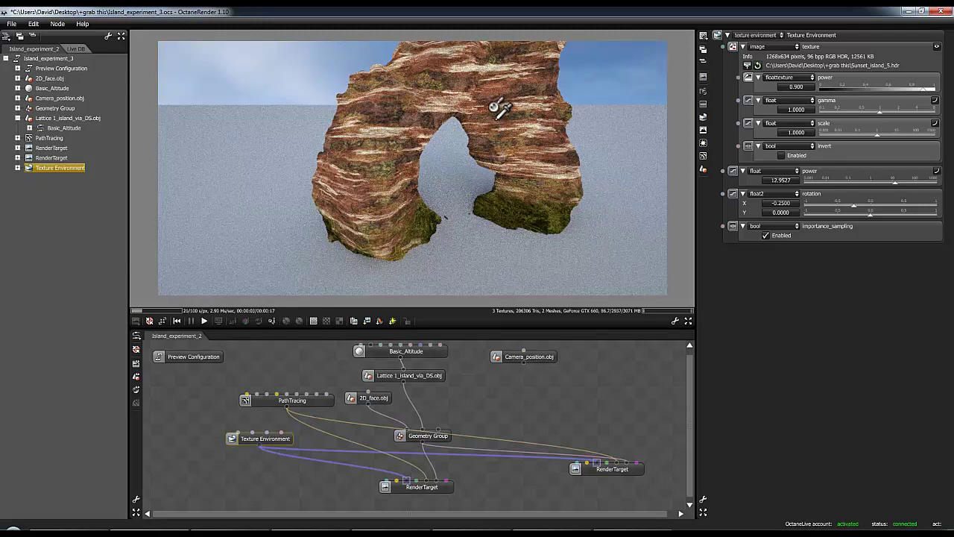
pyautogui.moveTo(498, 108); pyautogui.dragTo(388, 140)
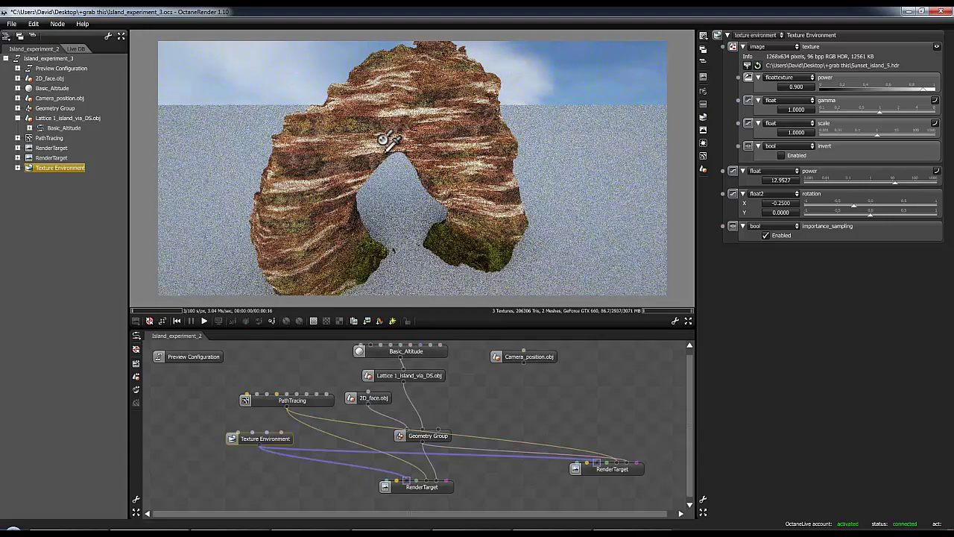
pyautogui.scroll(5, 402, 141)
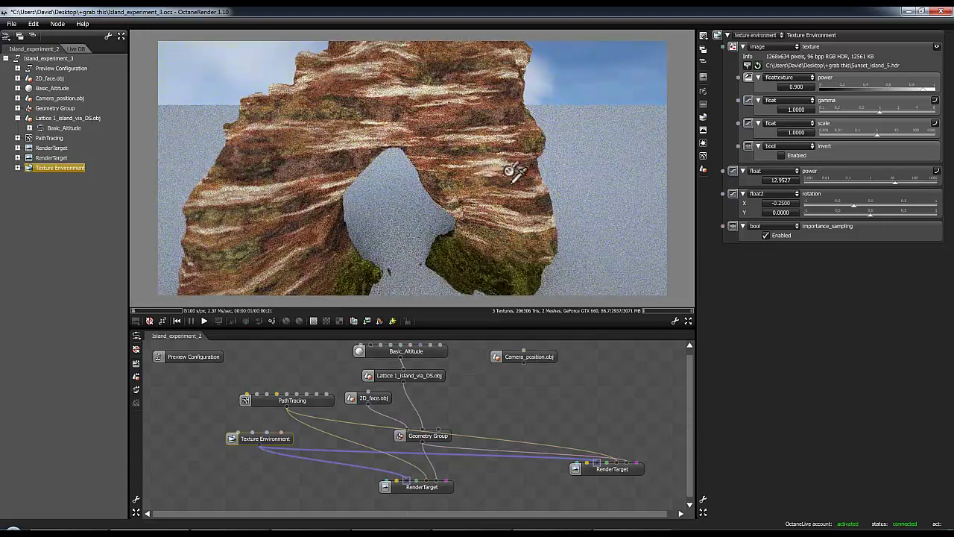
# Set the Basic_Altitude bump map gamma to 5.3440, leaving invert switched off
pyautogui.click(433, 352)
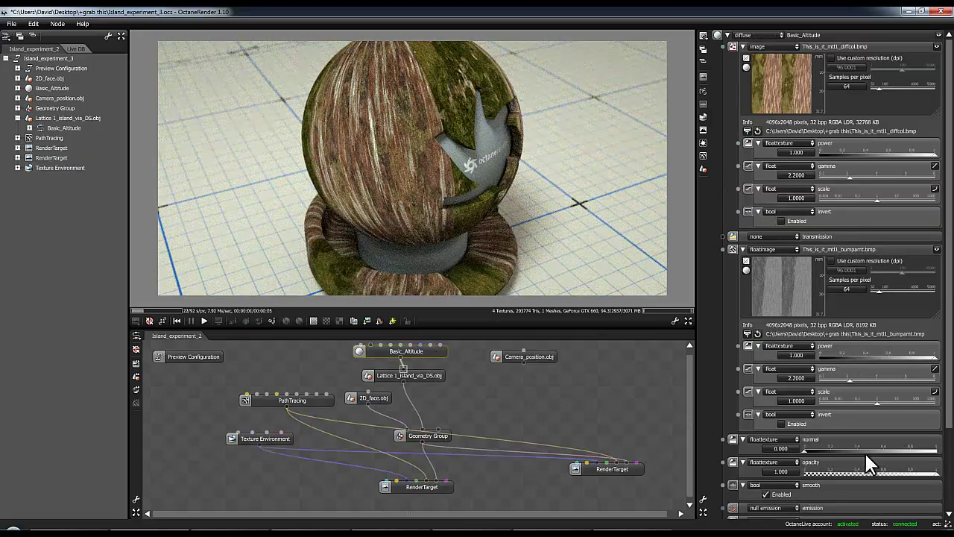
pyautogui.scroll(5, 437, 159)
pyautogui.scroll(1, 463, 169)
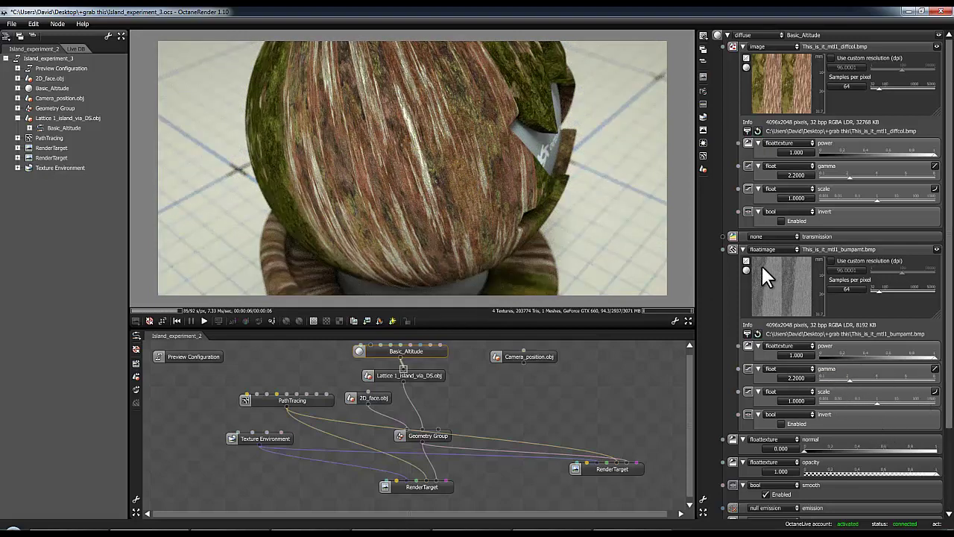
pyautogui.moveTo(850, 379); pyautogui.dragTo(904, 377)
pyautogui.scroll(-3, 918, 377)
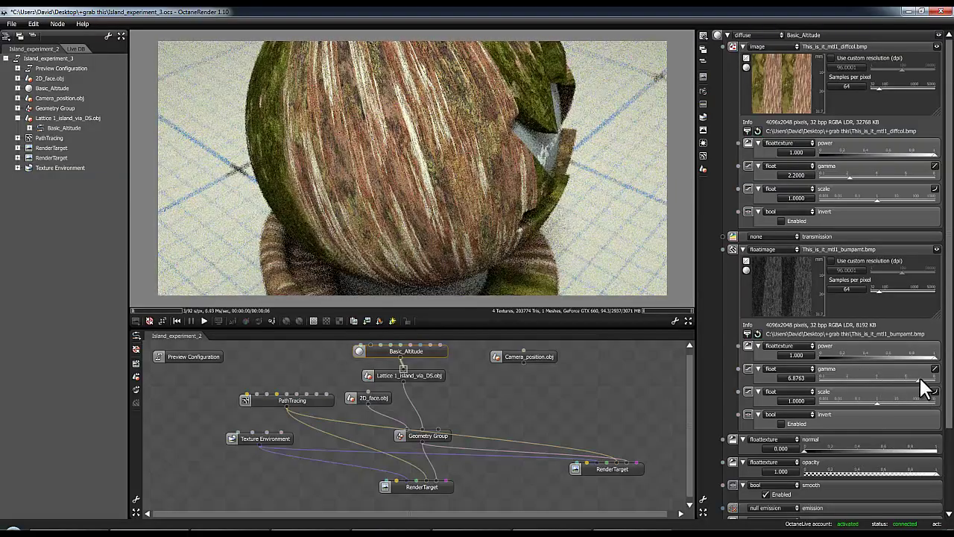
pyautogui.scroll(4, 903, 386)
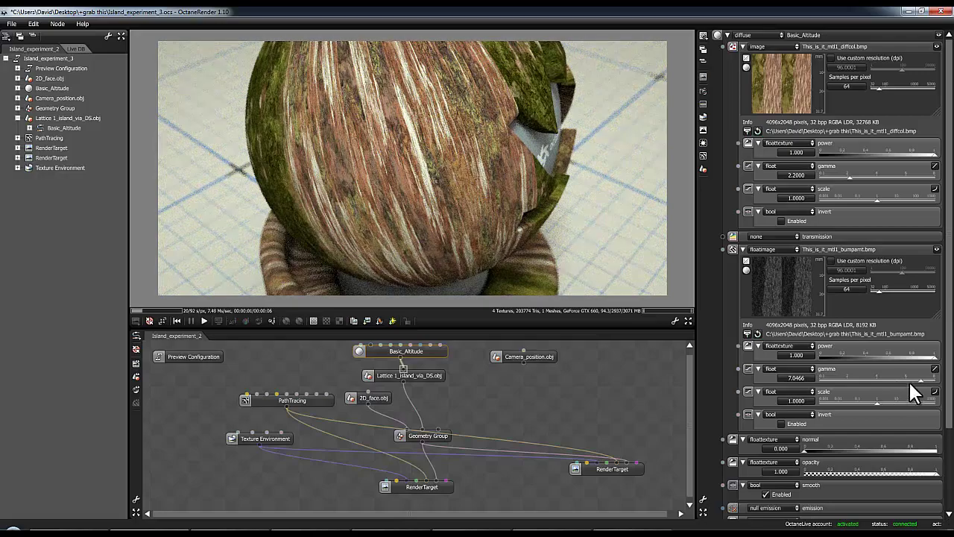
pyautogui.moveTo(909, 380); pyautogui.dragTo(894, 376)
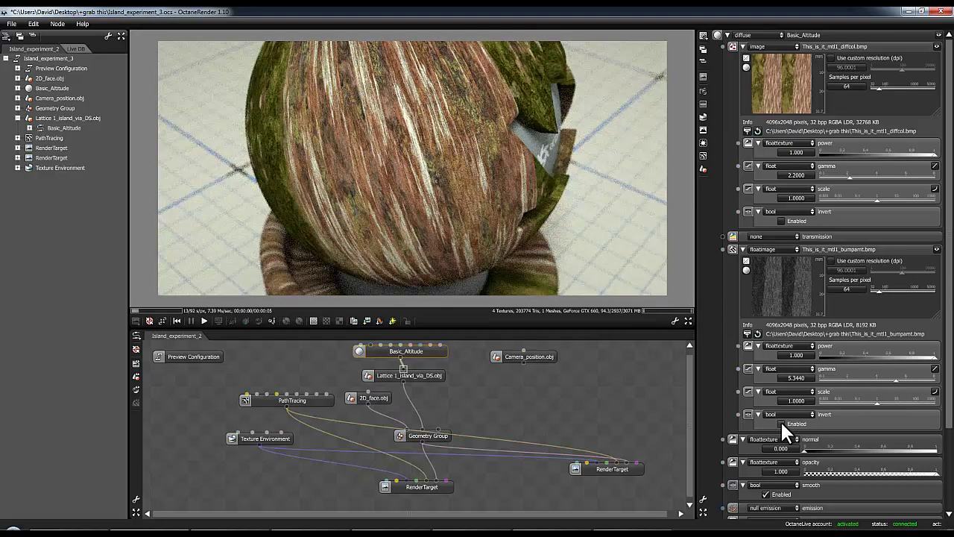
pyautogui.click(780, 421)
pyautogui.click(781, 420)
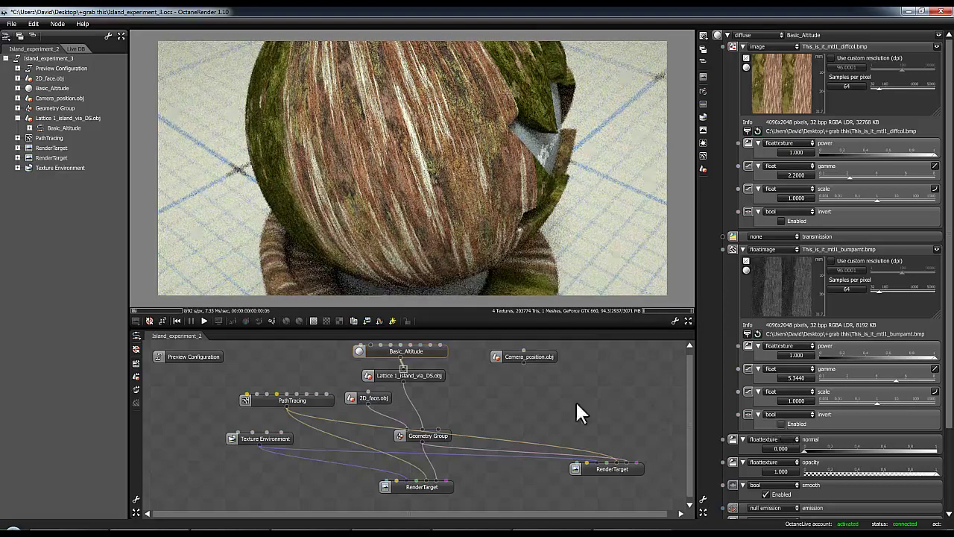
# Return to the RenderTarget view and orbit the camera back to frame the whole striped rock arch
pyautogui.doubleClick(426, 487)
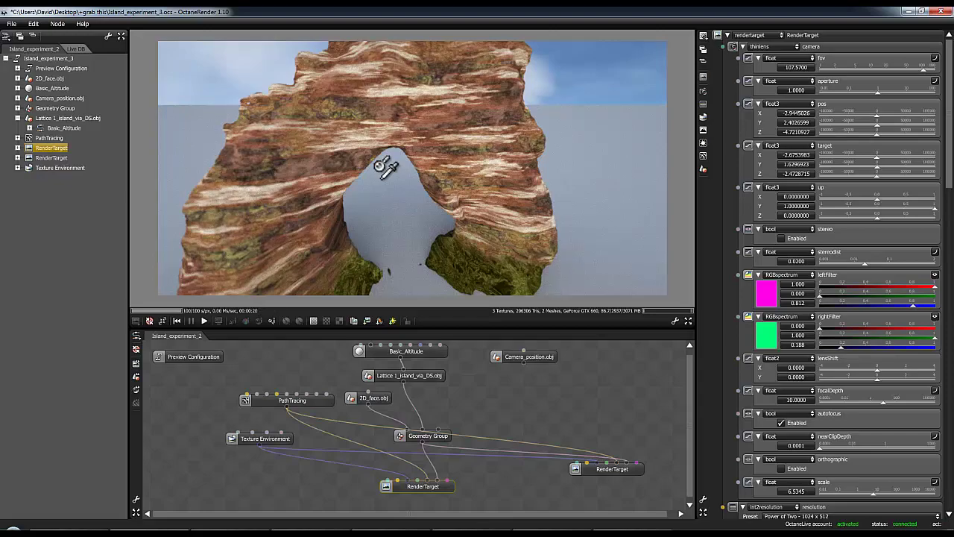
pyautogui.moveTo(366, 154); pyautogui.dragTo(594, 175)
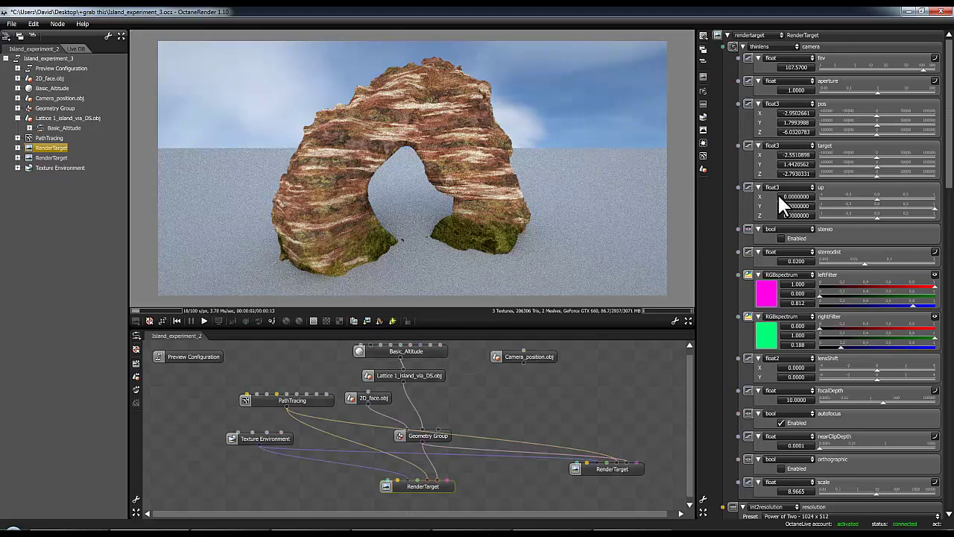